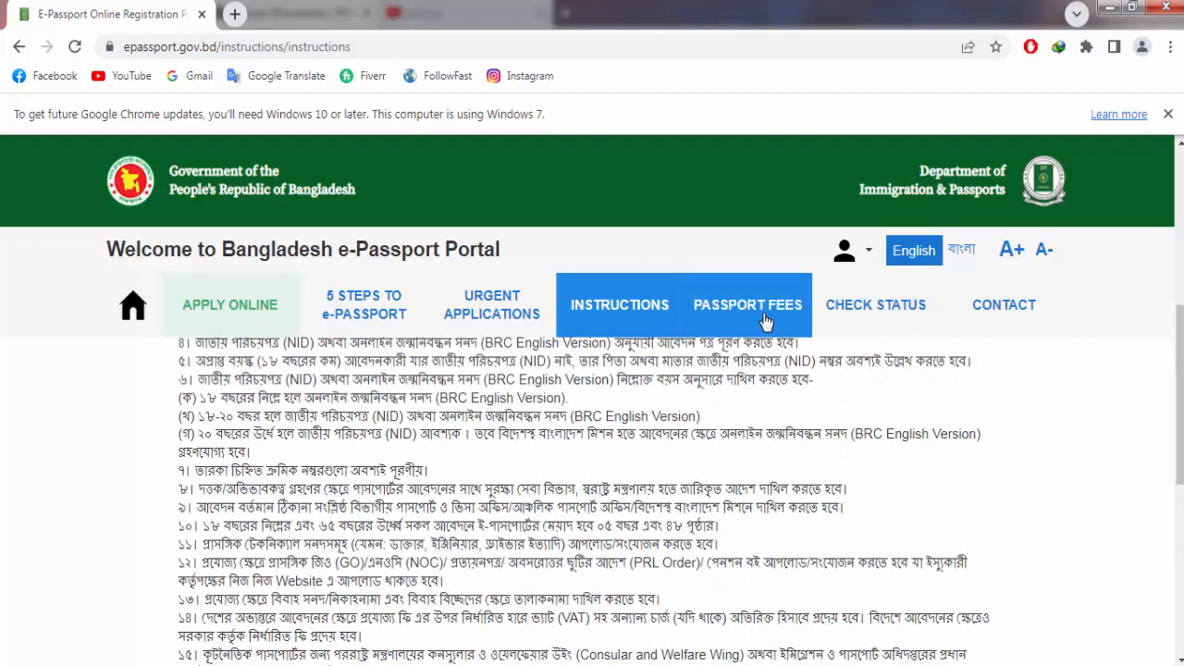
Step: Review the Passport Fees lists for each page count and validity, then open Check Status
left_click(778, 315)
scroll(911, 502, "down", 3)
scroll(921, 511, "down", 2)
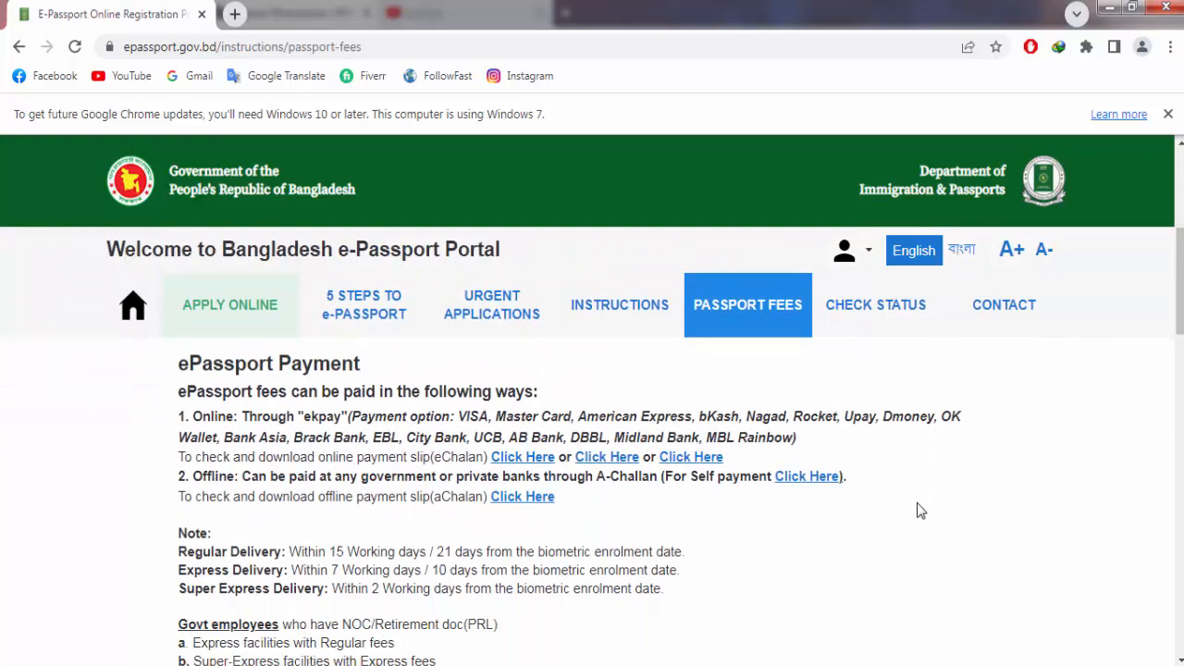
scroll(627, 502, "down", 2)
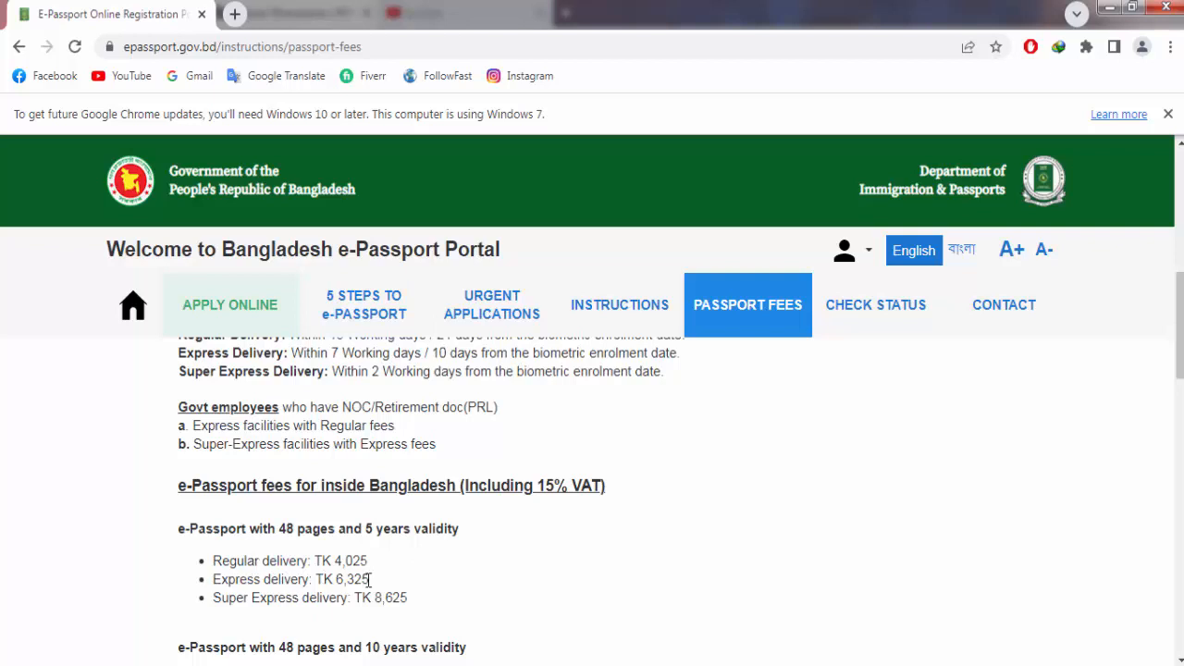
scroll(445, 589, "down", 1)
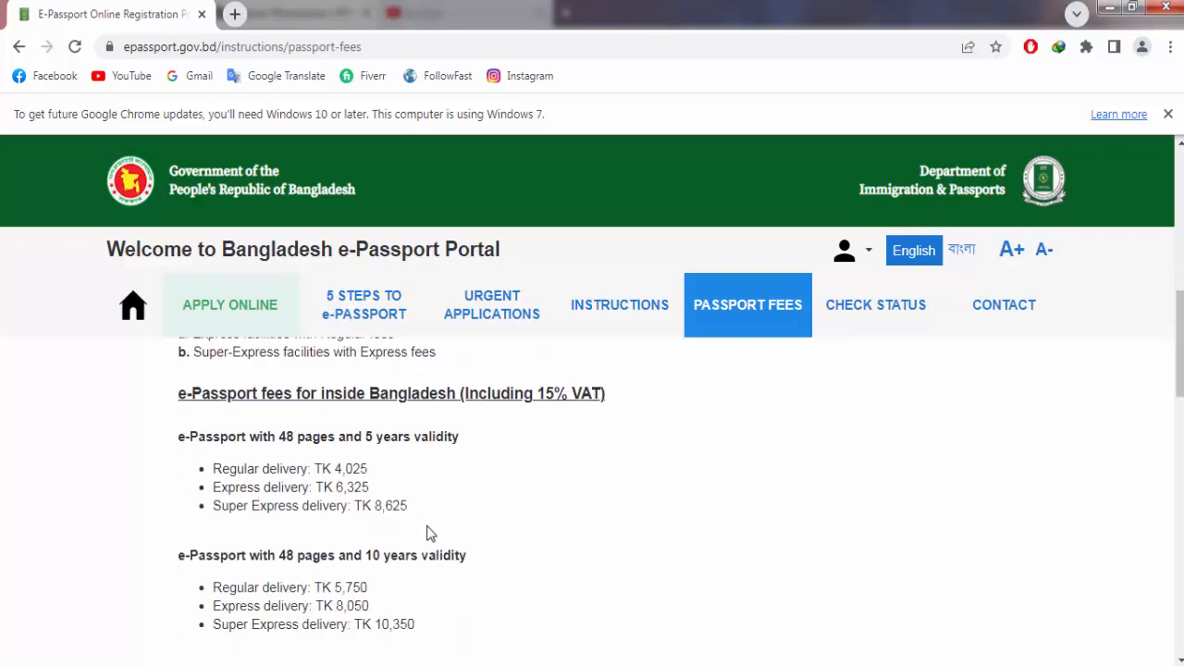
scroll(401, 524, "down", 1)
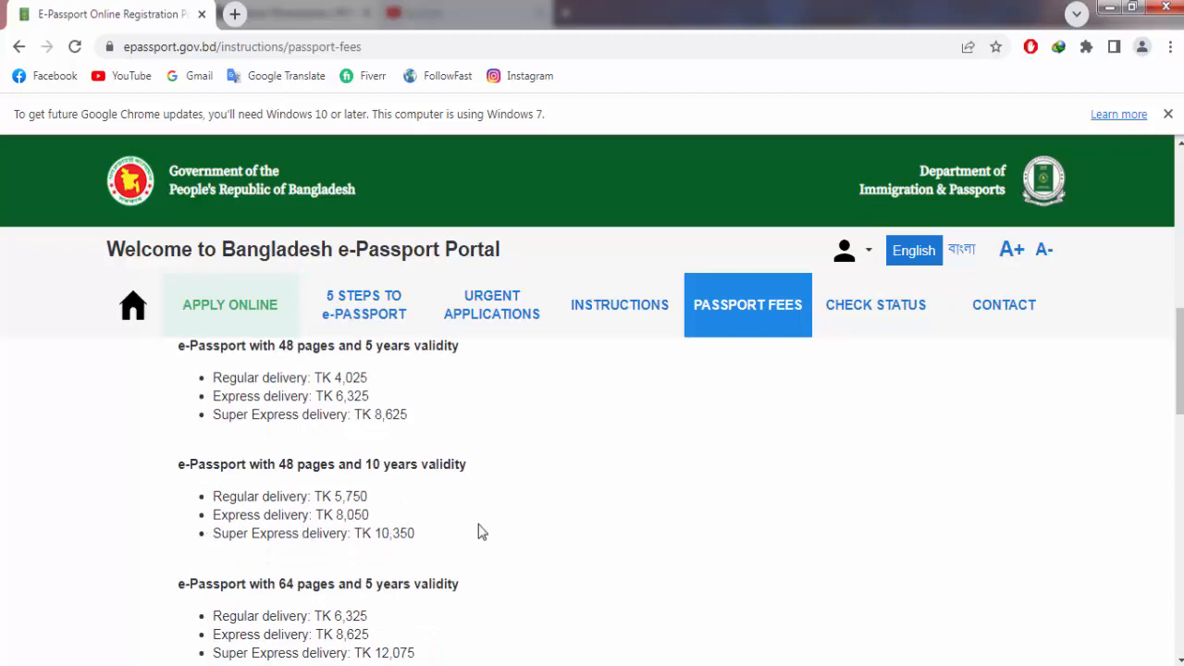
scroll(478, 528, "up", 2)
left_click(916, 313)
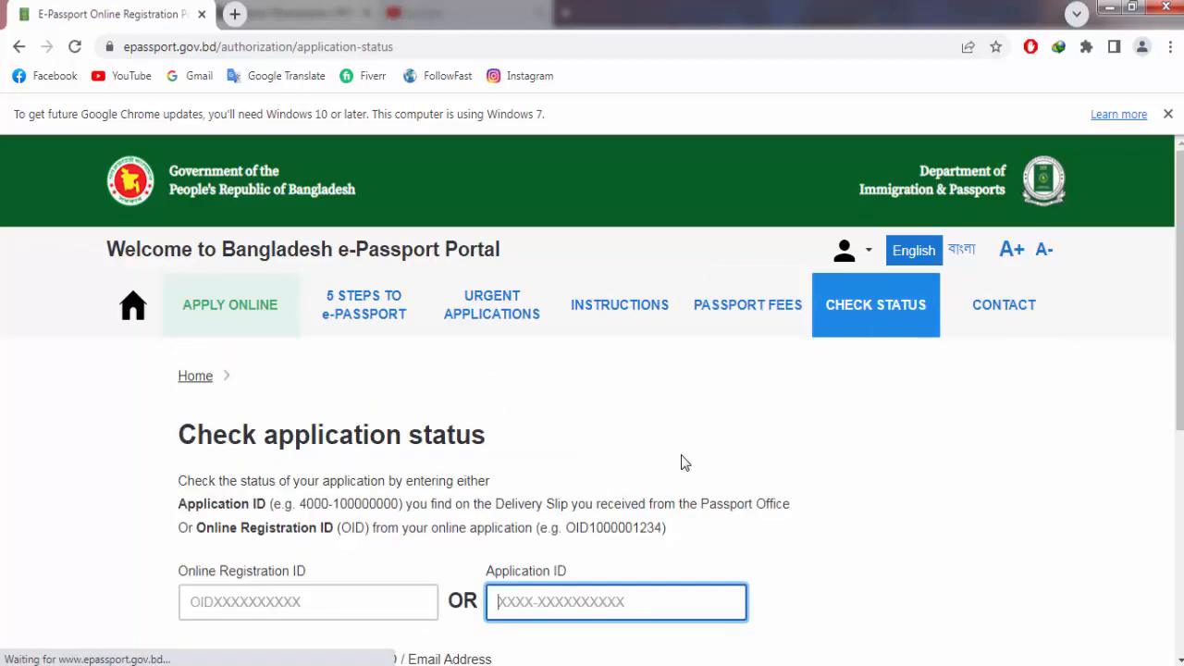
scroll(682, 463, "down", 1)
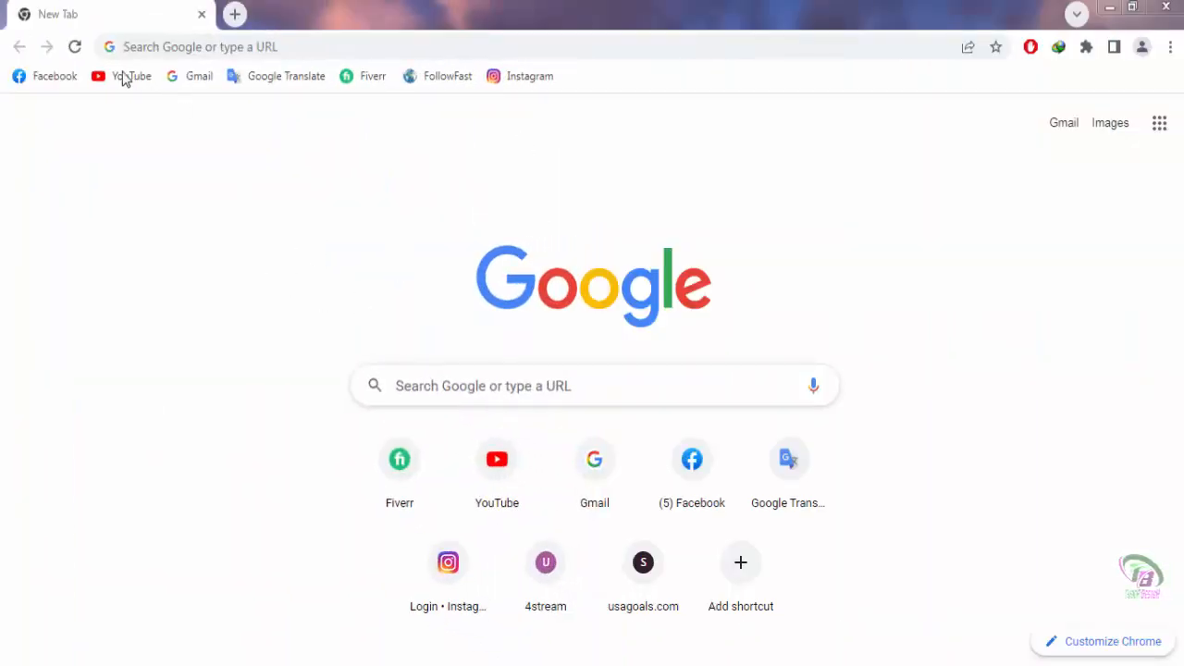
Step: Search Google for 'epassport' to reach the epassport.gov.bd portal home page
left_click(444, 388)
type("epassport bd")
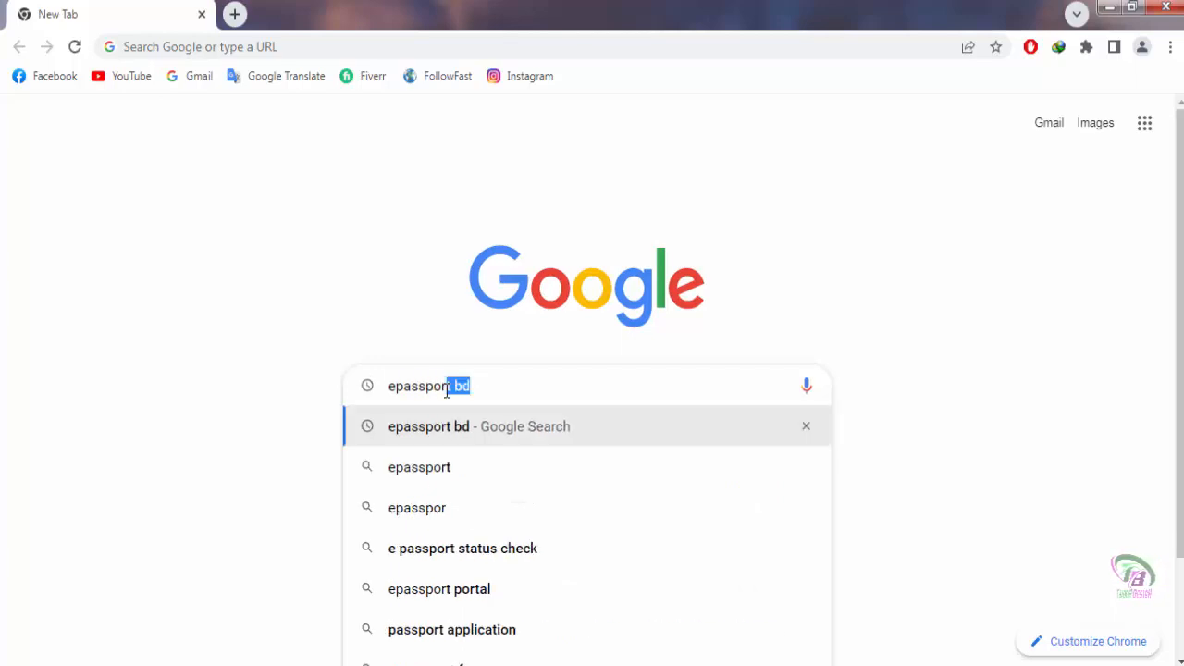
key("Return")
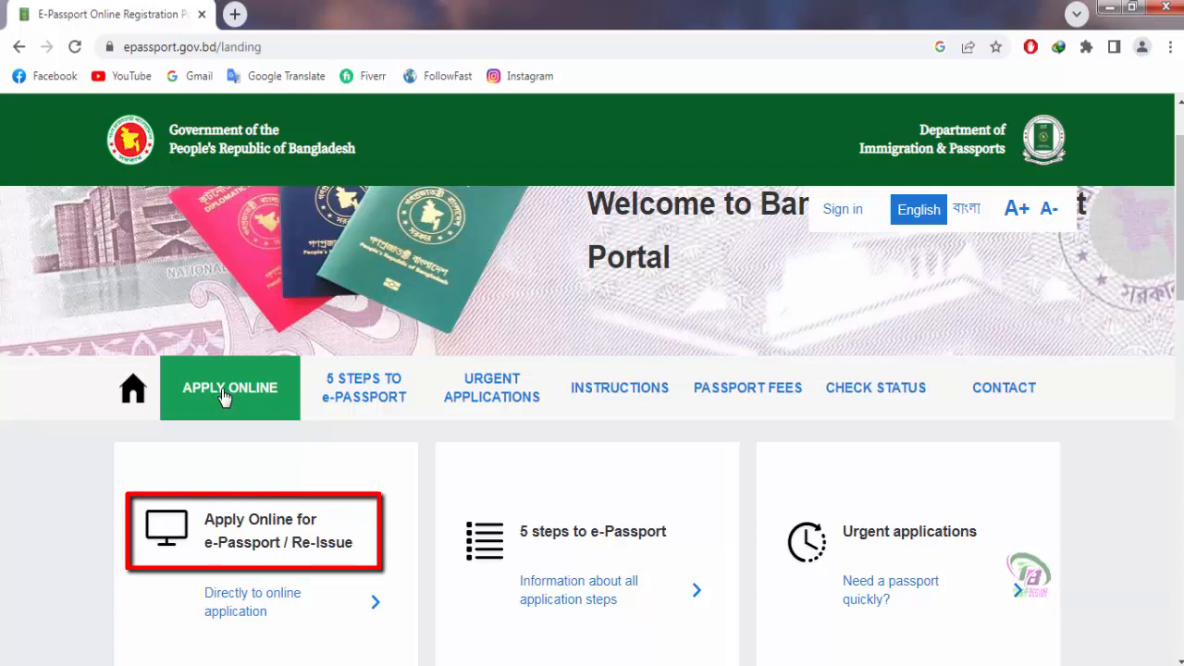
Step: Start an online application, keeping the default Yes answer
left_click(223, 396)
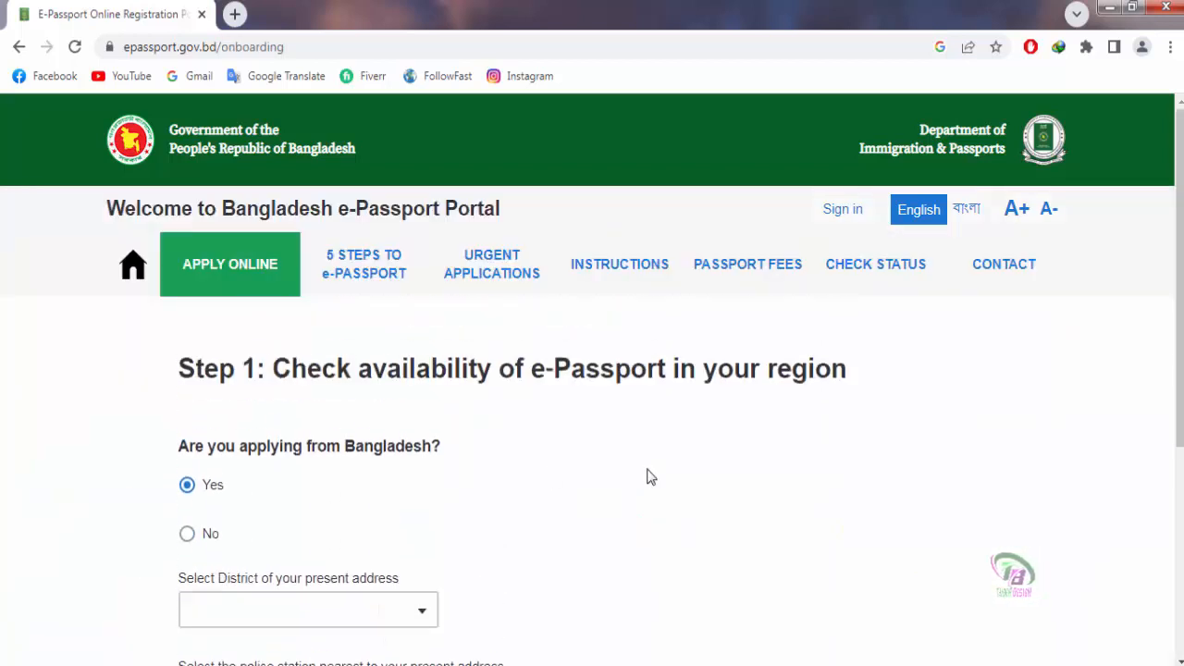
scroll(299, 382, "down", 1)
scroll(237, 363, "up", 1)
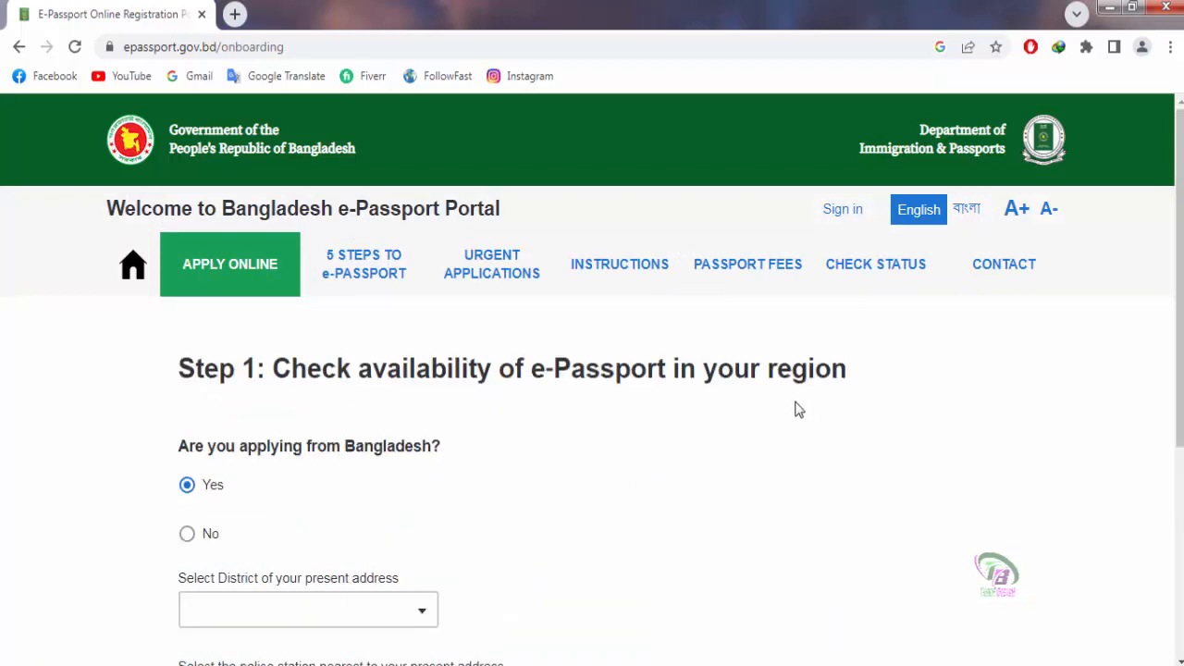
scroll(798, 410, "down", 1)
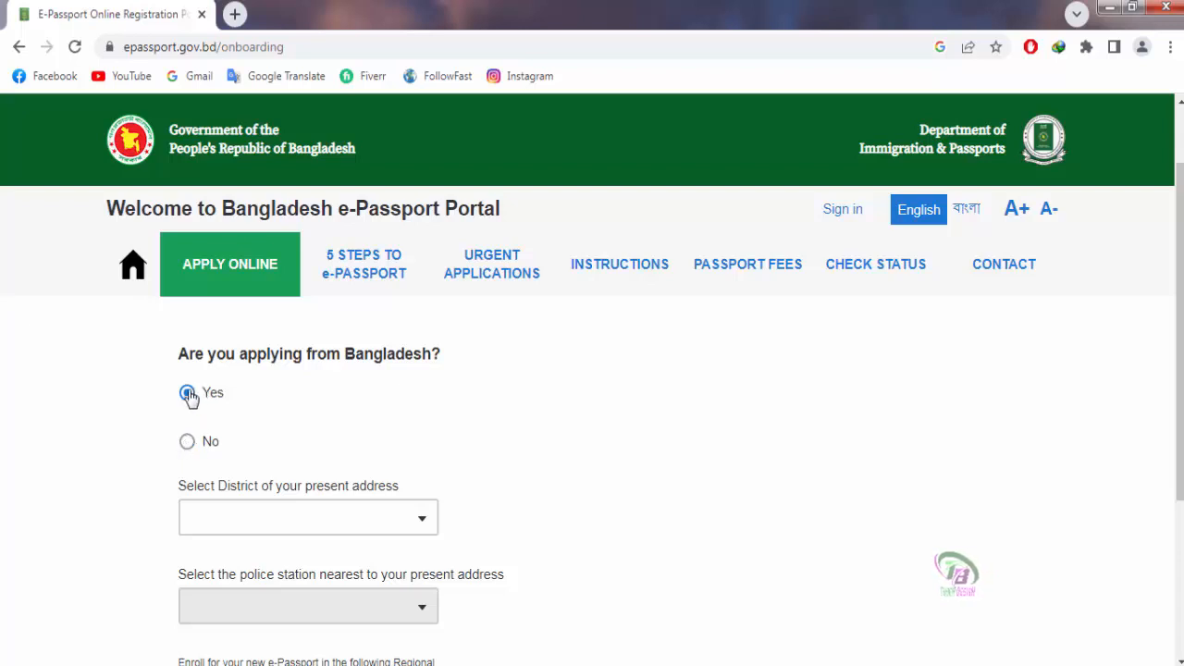
scroll(597, 434, "down", 2)
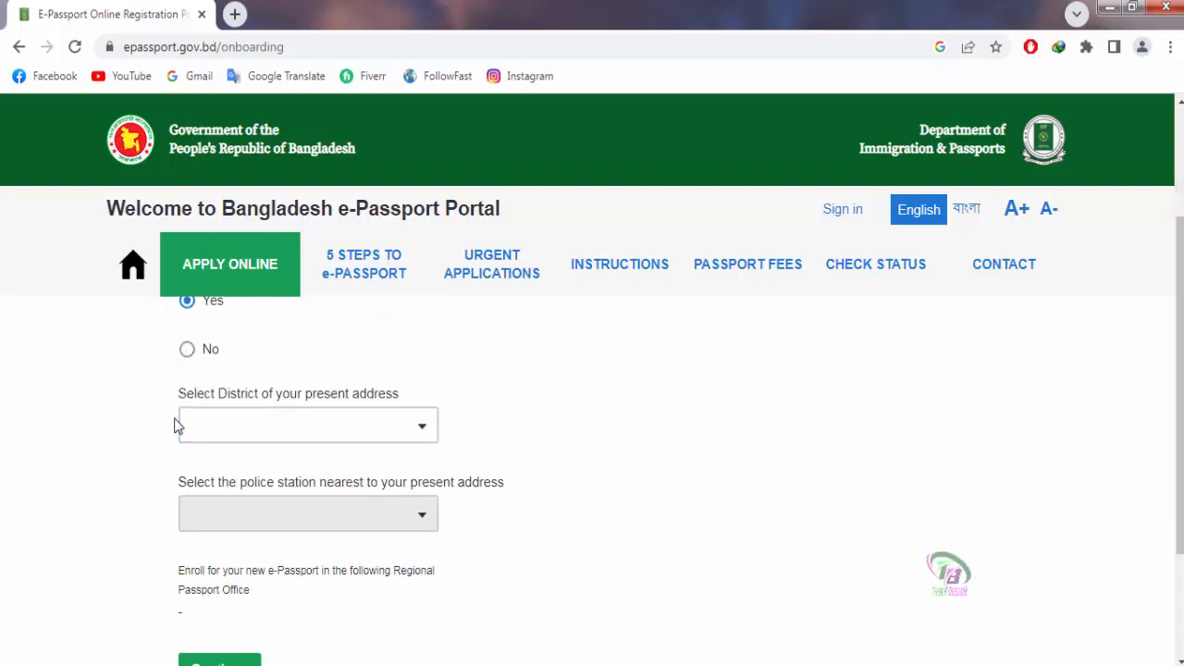
Step: Choose DHAKA as the present-address district
left_click(418, 418)
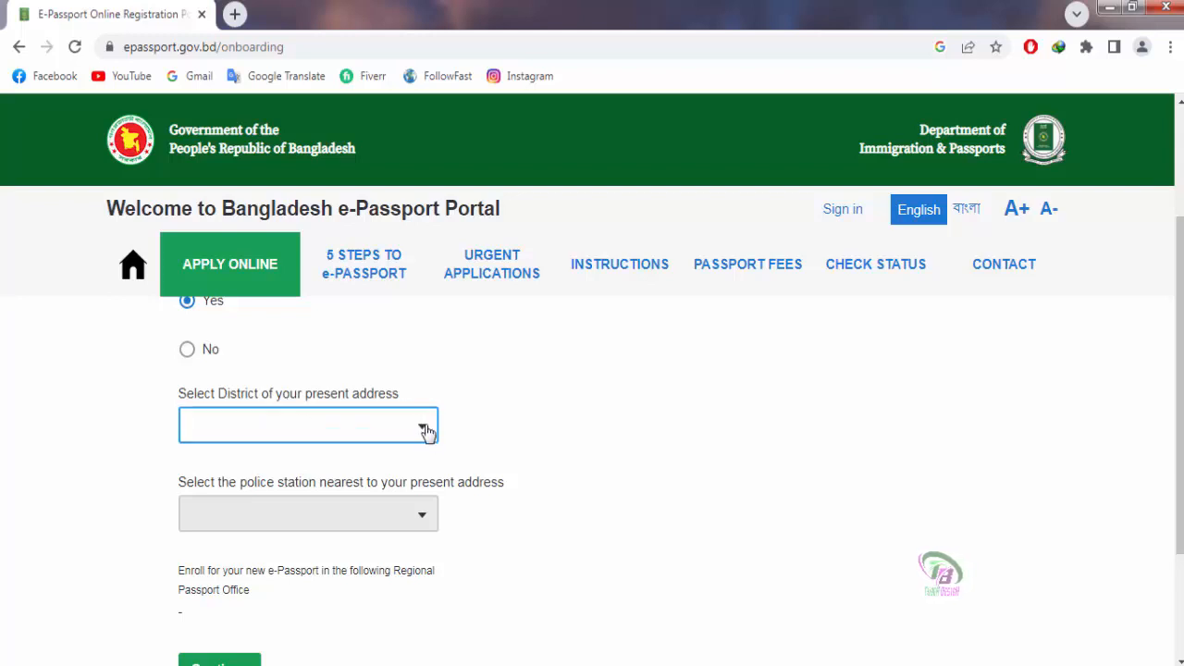
left_click(426, 433)
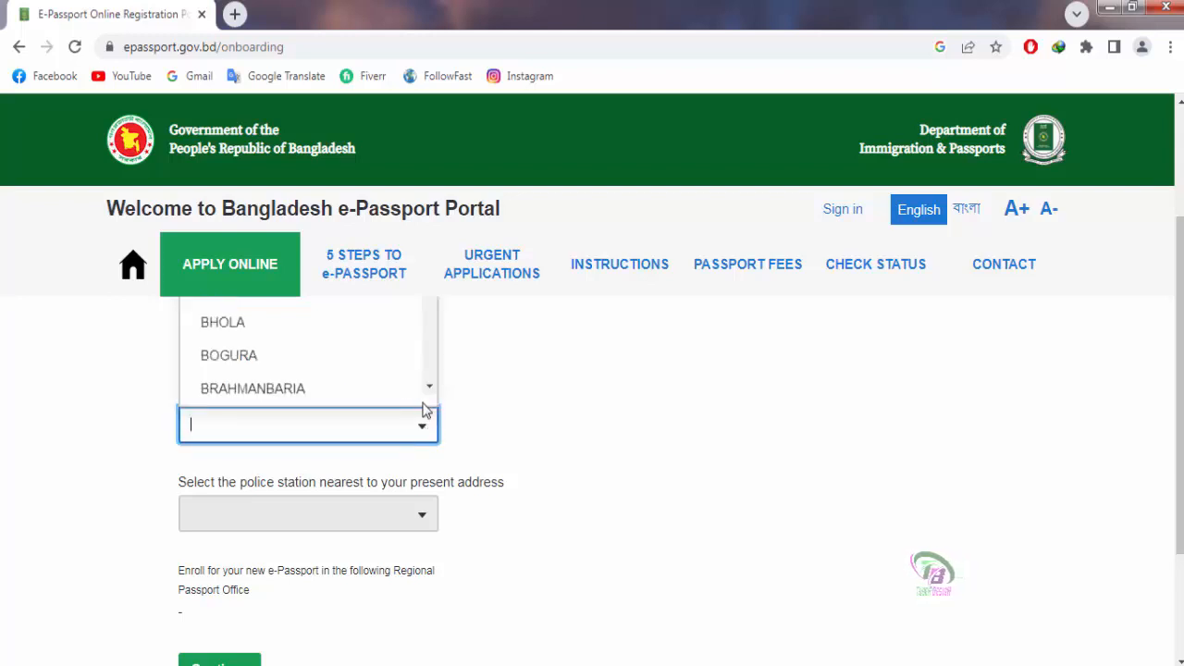
scroll(505, 435, "up", 1)
scroll(507, 437, "up", 1)
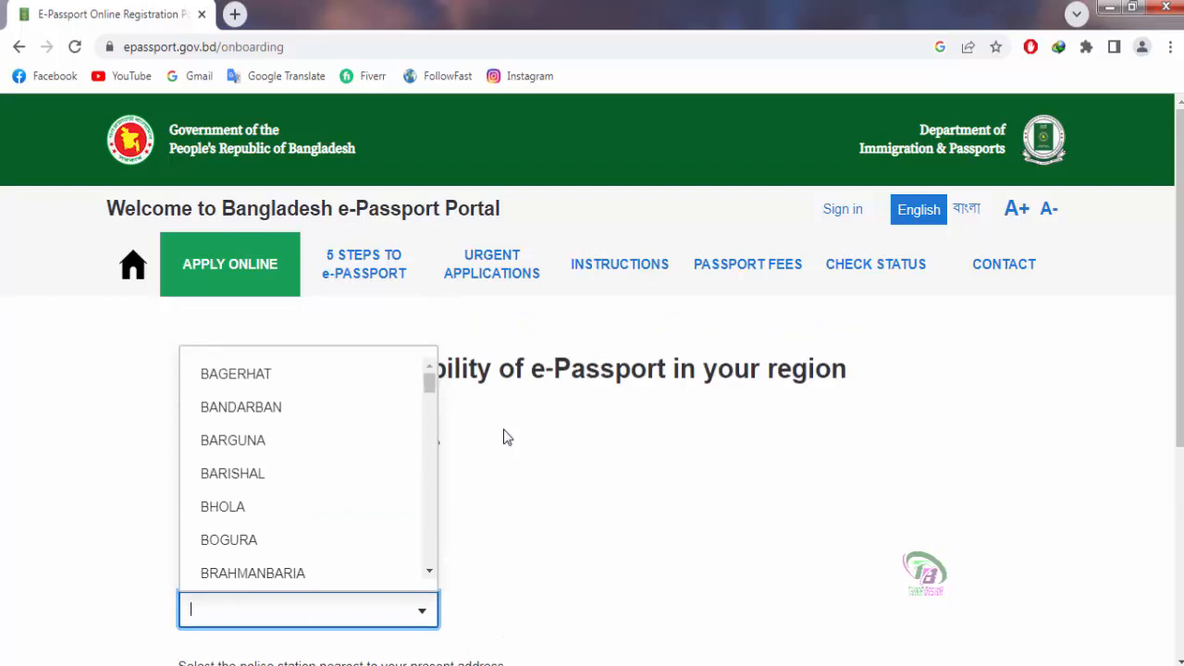
scroll(238, 470, "down", 2)
scroll(255, 472, "down", 3)
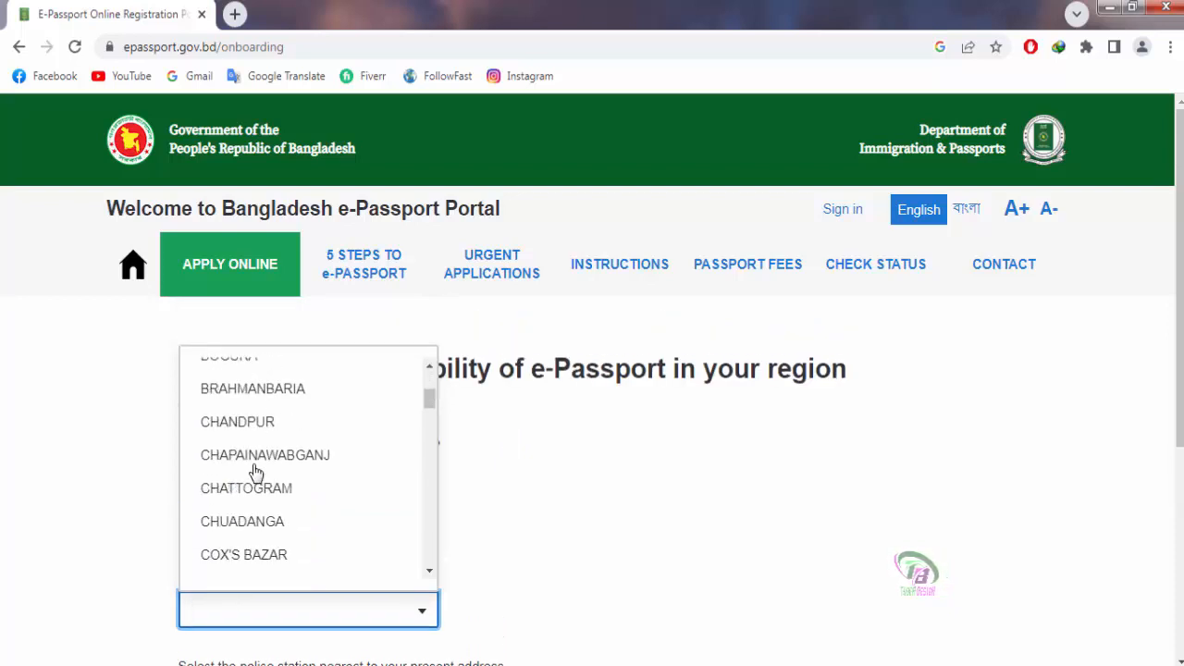
scroll(256, 472, "down", 1)
scroll(257, 472, "down", 5)
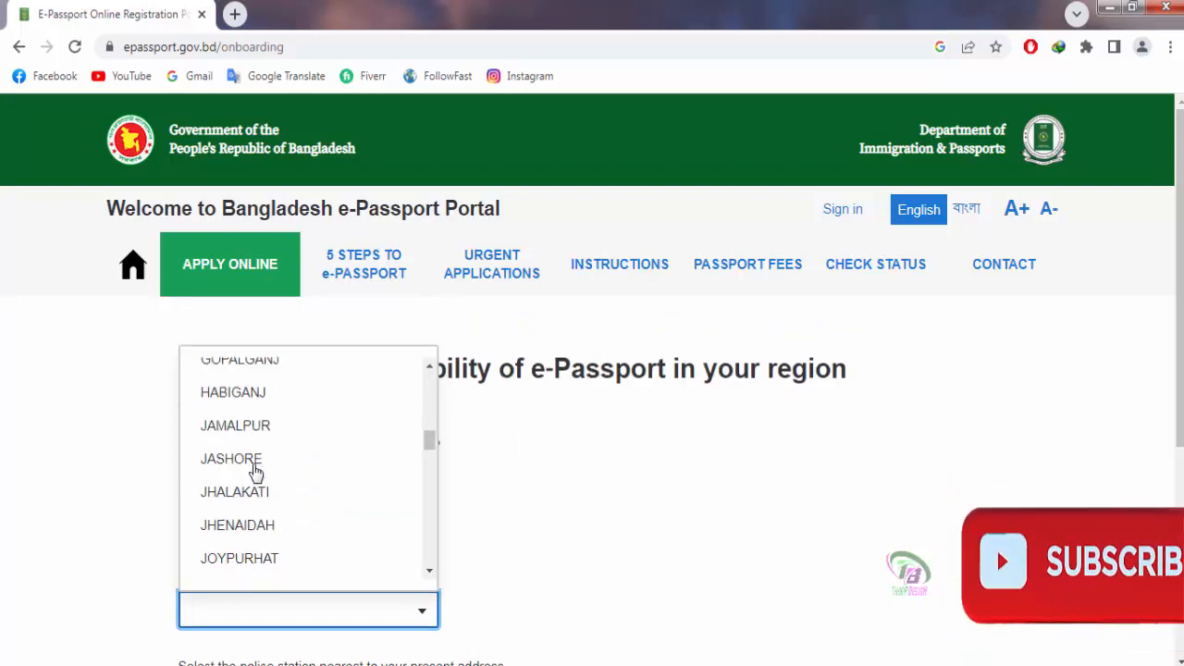
scroll(267, 490, "up", 6)
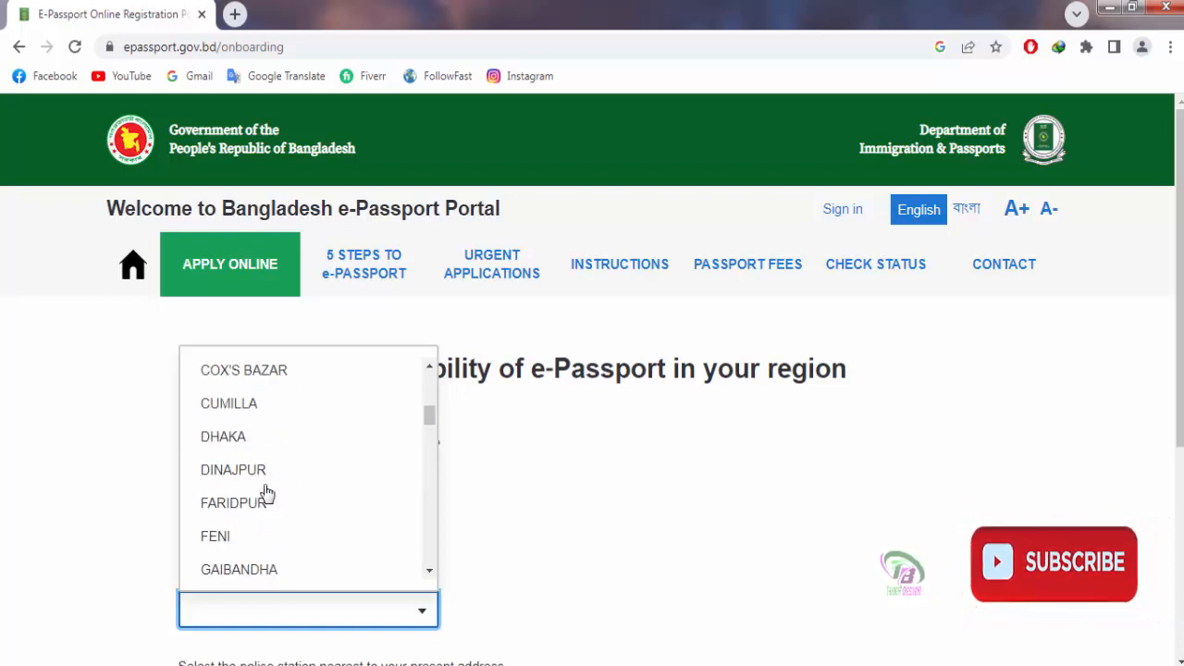
left_click(230, 440)
scroll(625, 520, "down", 3)
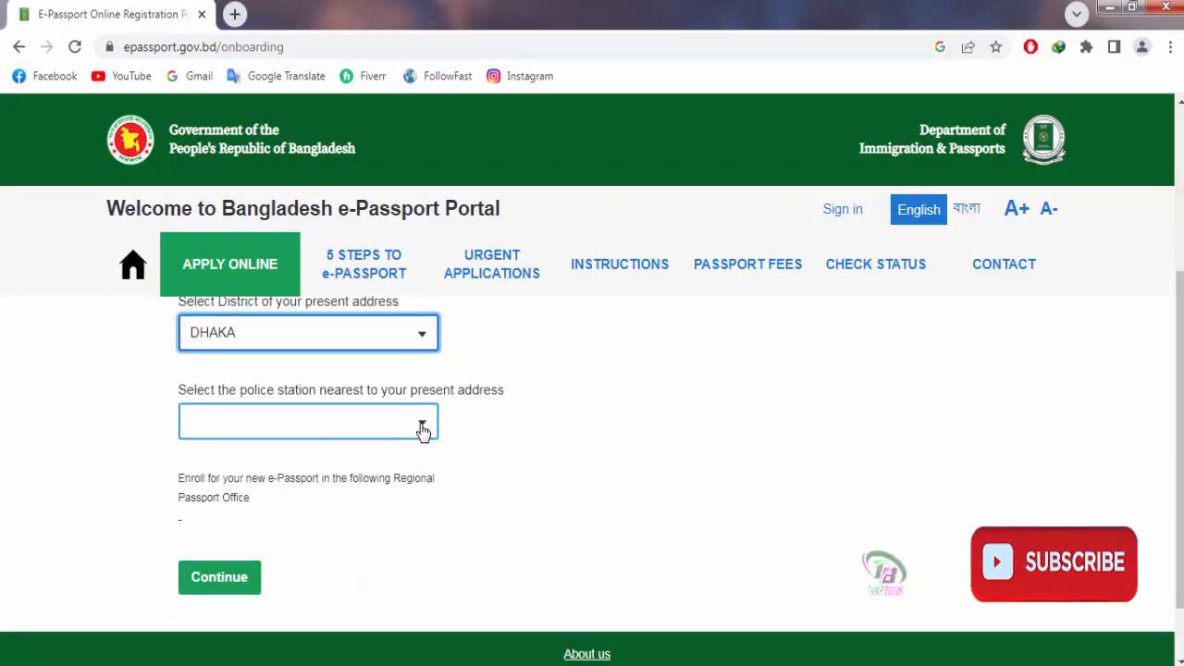
Step: Choose NAWABGONJ as the police station, making KERANIGANJ the passport office
left_click(422, 422)
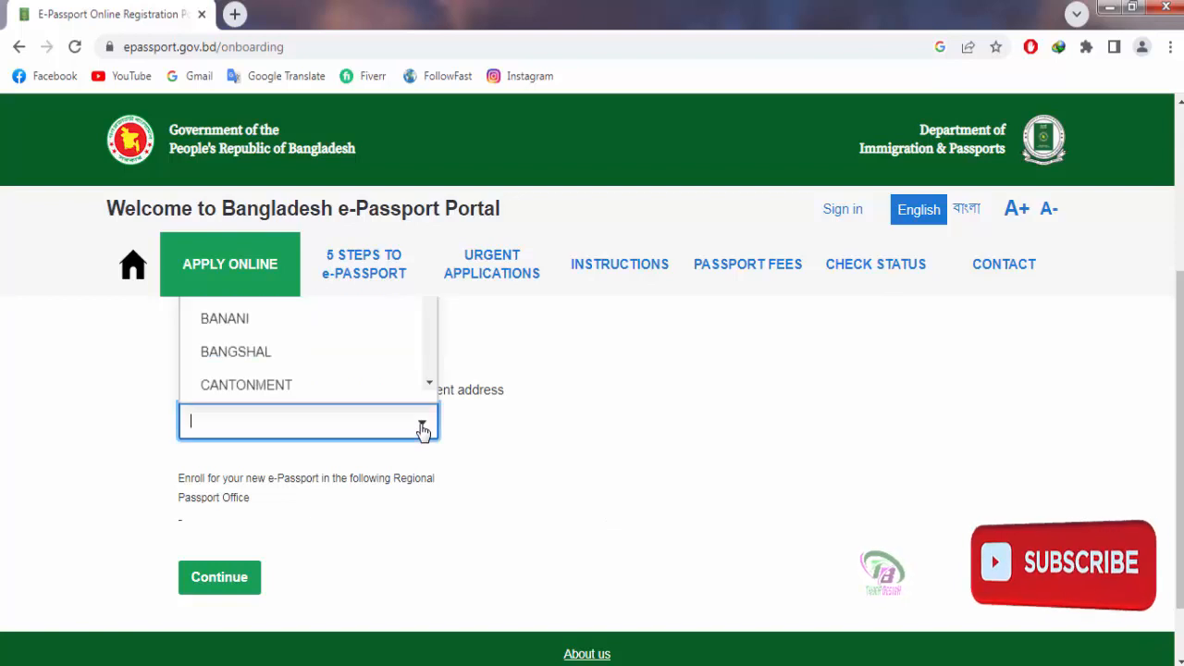
left_click(567, 444)
scroll(566, 444, "up", 1)
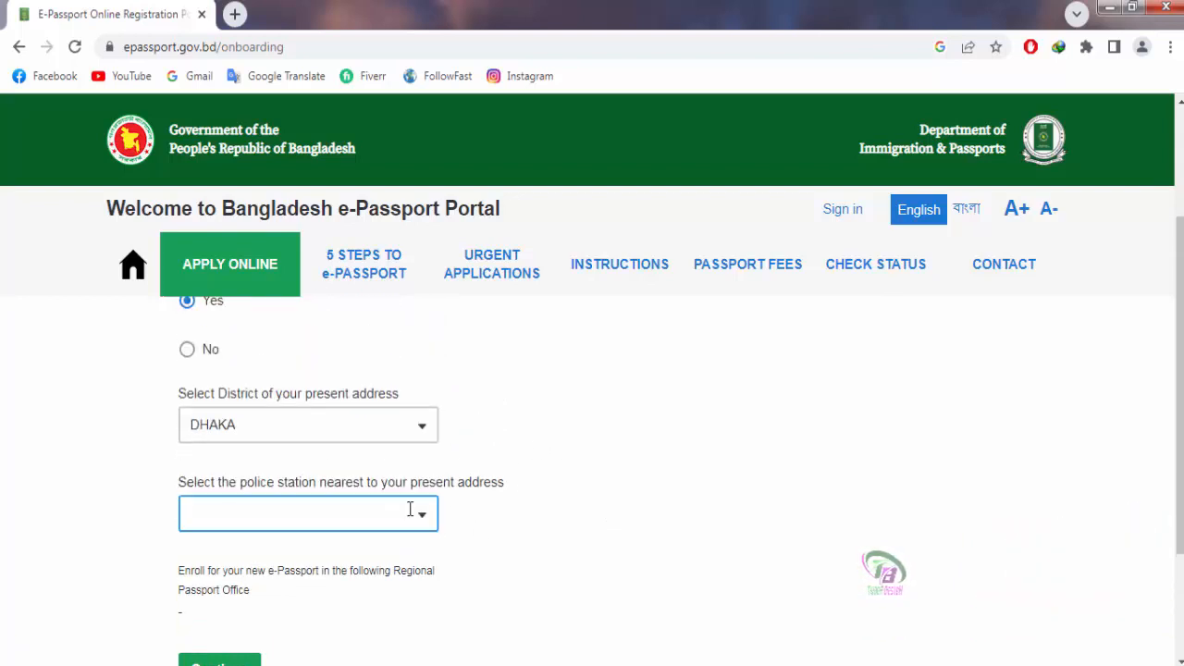
left_click(428, 516)
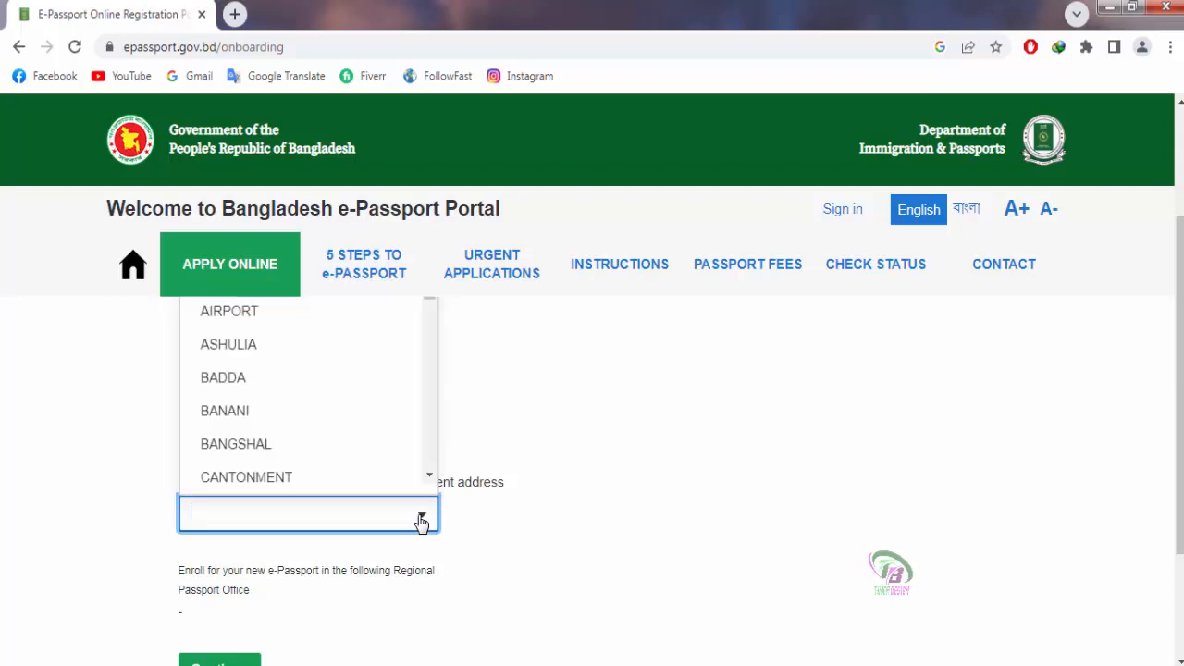
scroll(393, 458, "up", 2)
scroll(393, 458, "down", 3)
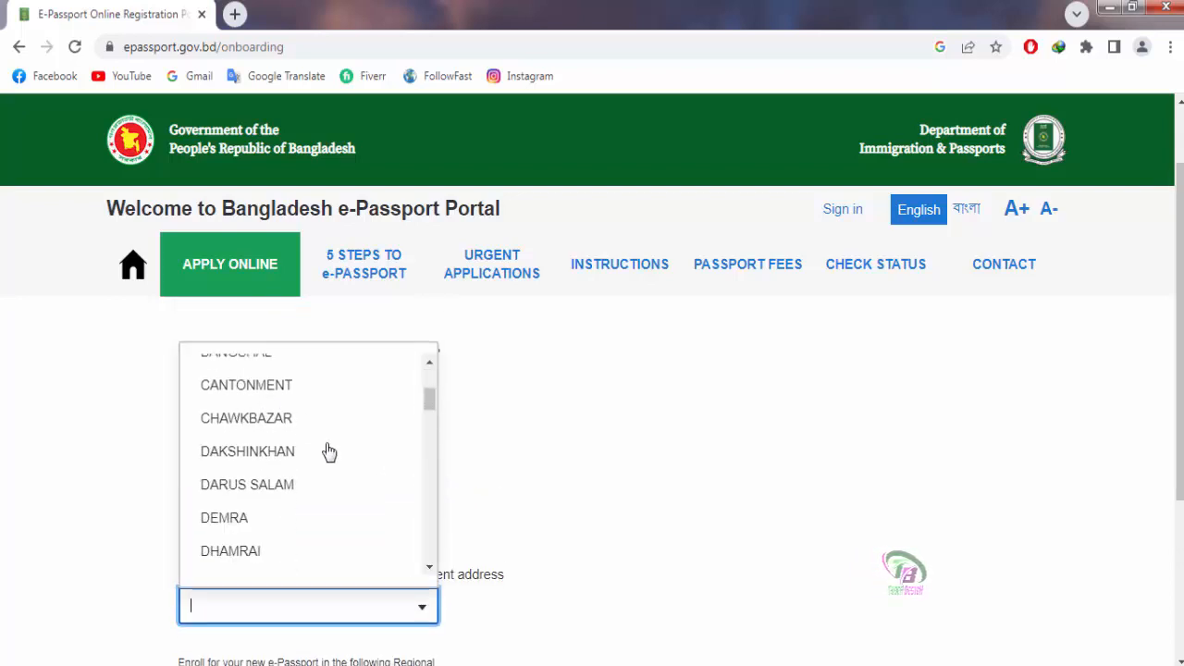
scroll(347, 463, "down", 5)
scroll(344, 456, "down", 1)
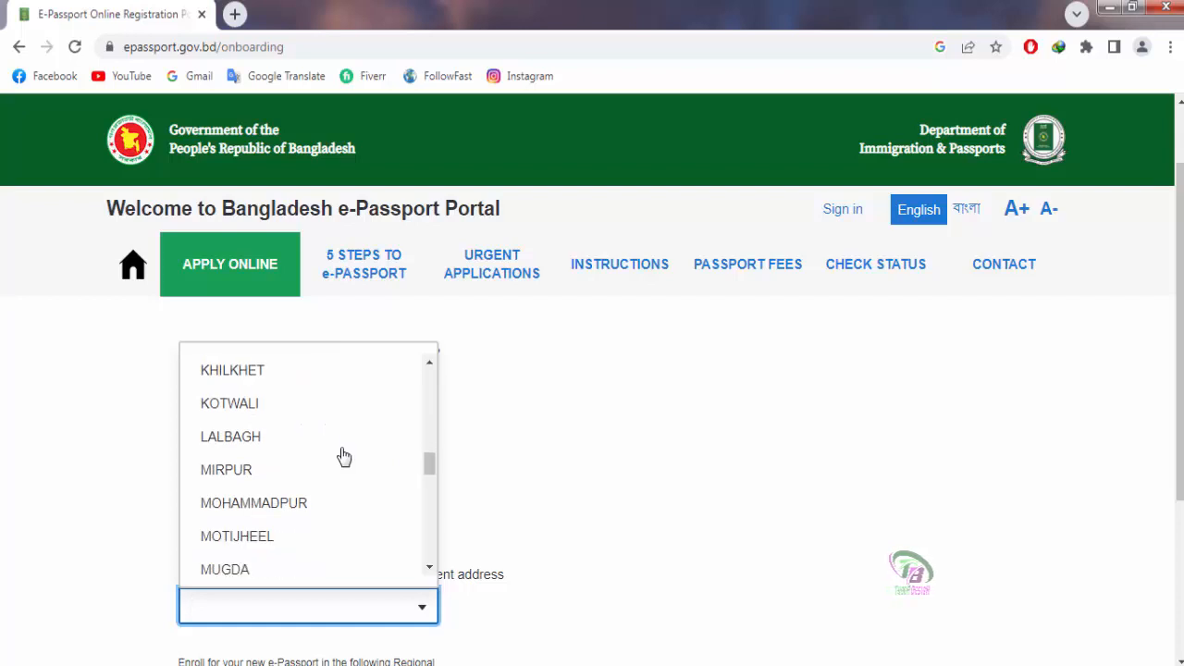
scroll(344, 456, "down", 1)
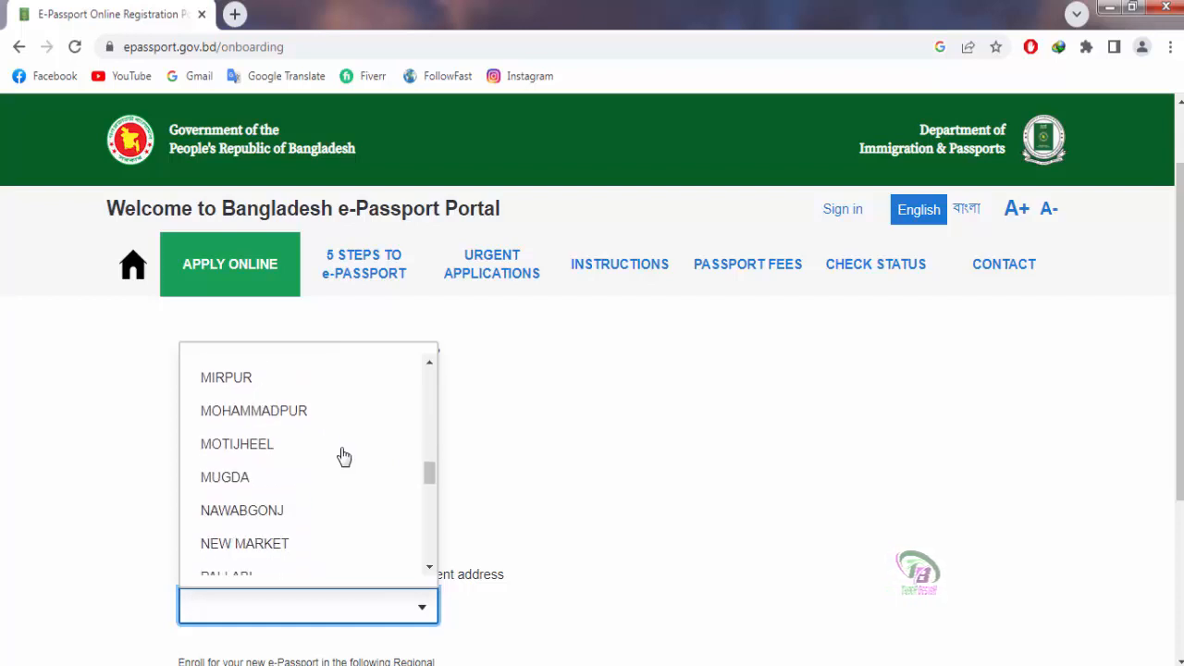
left_click(264, 511)
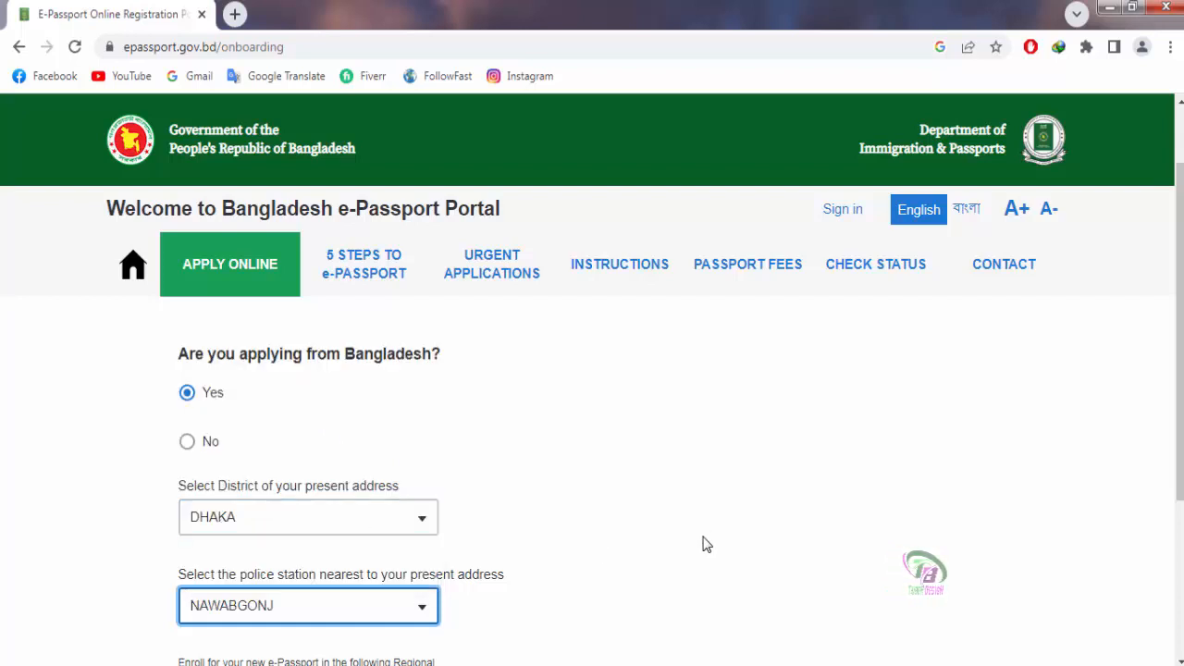
scroll(703, 544, "down", 2)
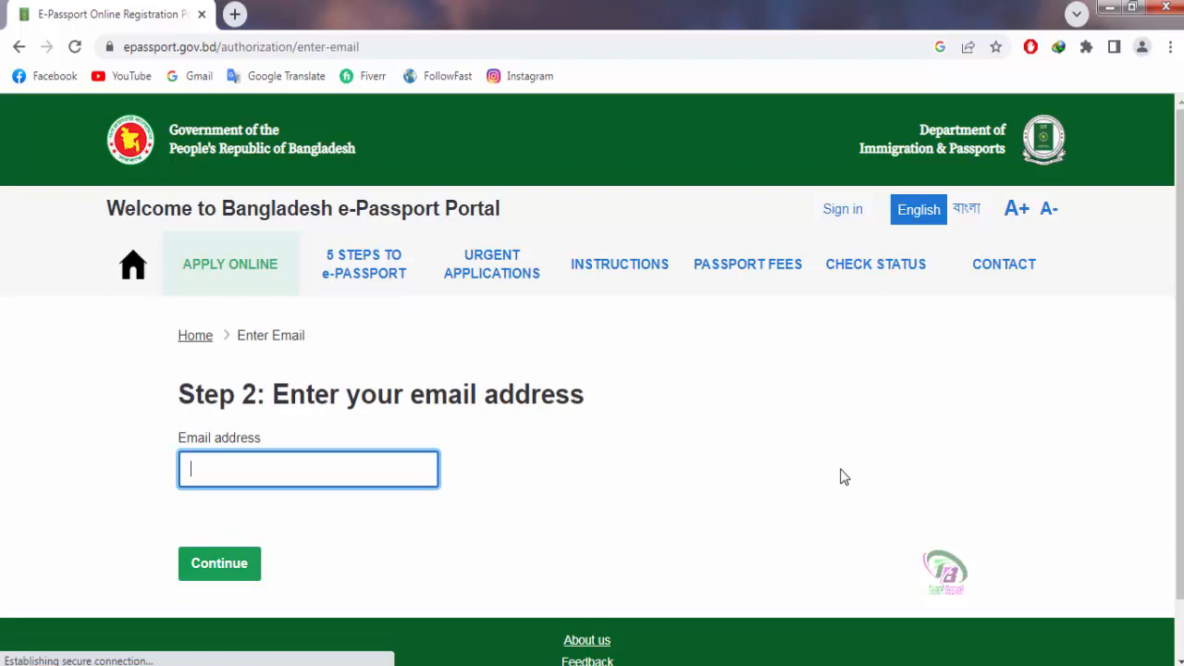
Step: Enter the Gmail address, tick the hCaptcha 'I am human' box and continue to Step 3
scroll(814, 477, "down", 1)
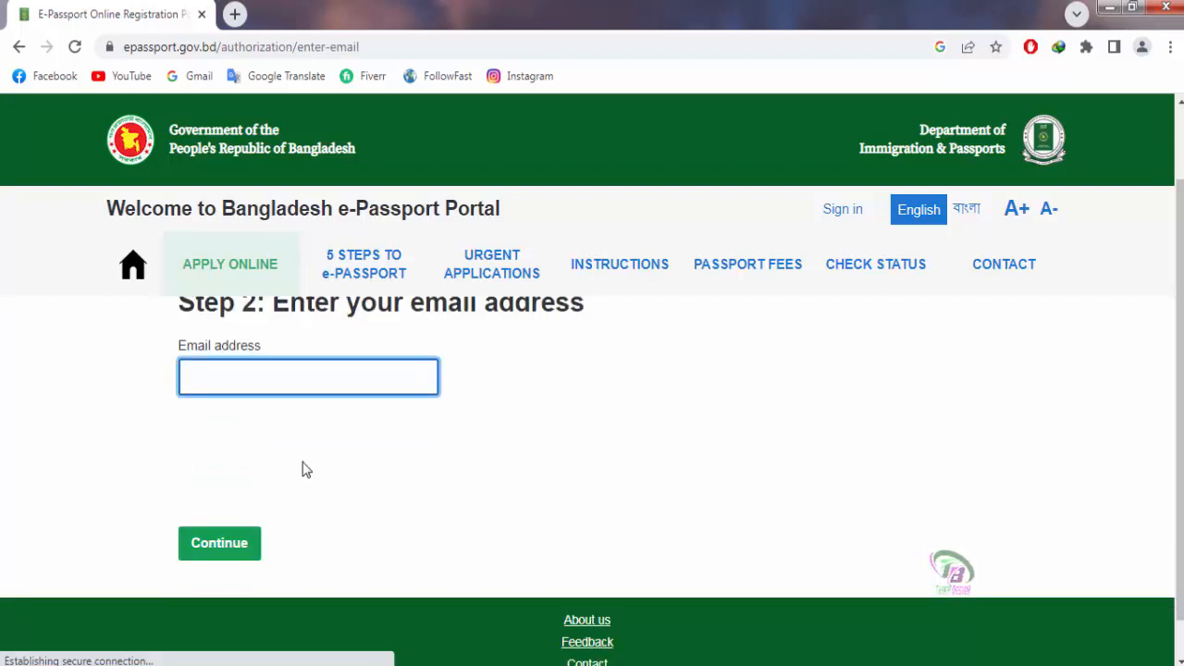
type("d")
type("@gmail.com")
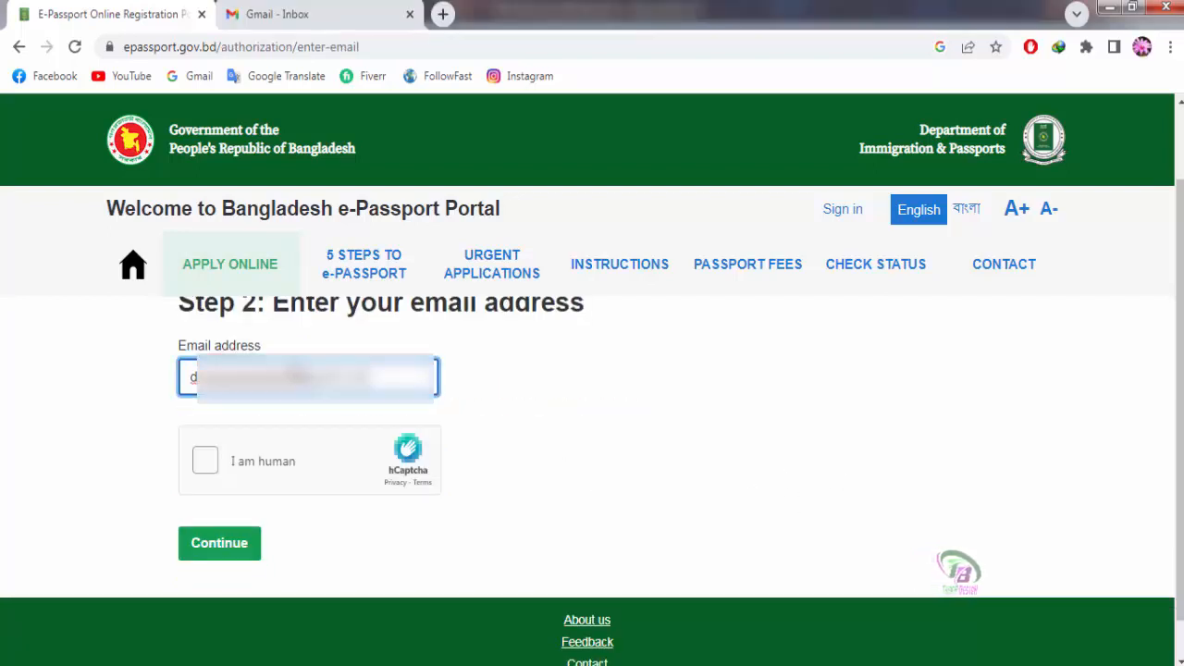
left_click(206, 461)
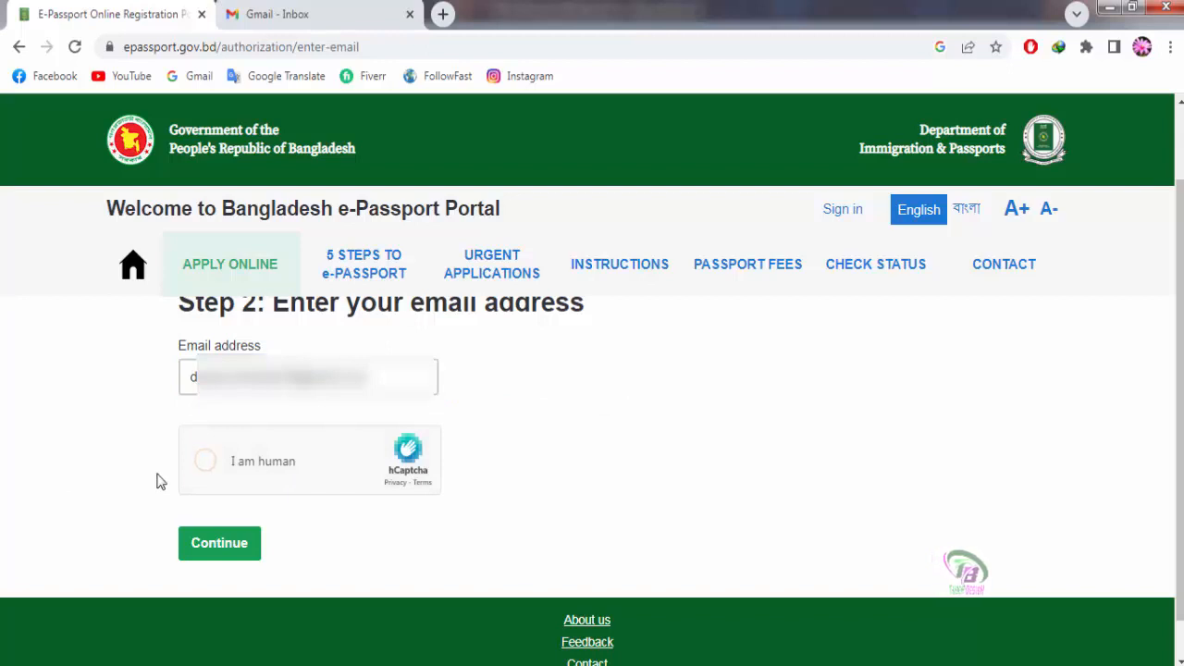
left_click(205, 460)
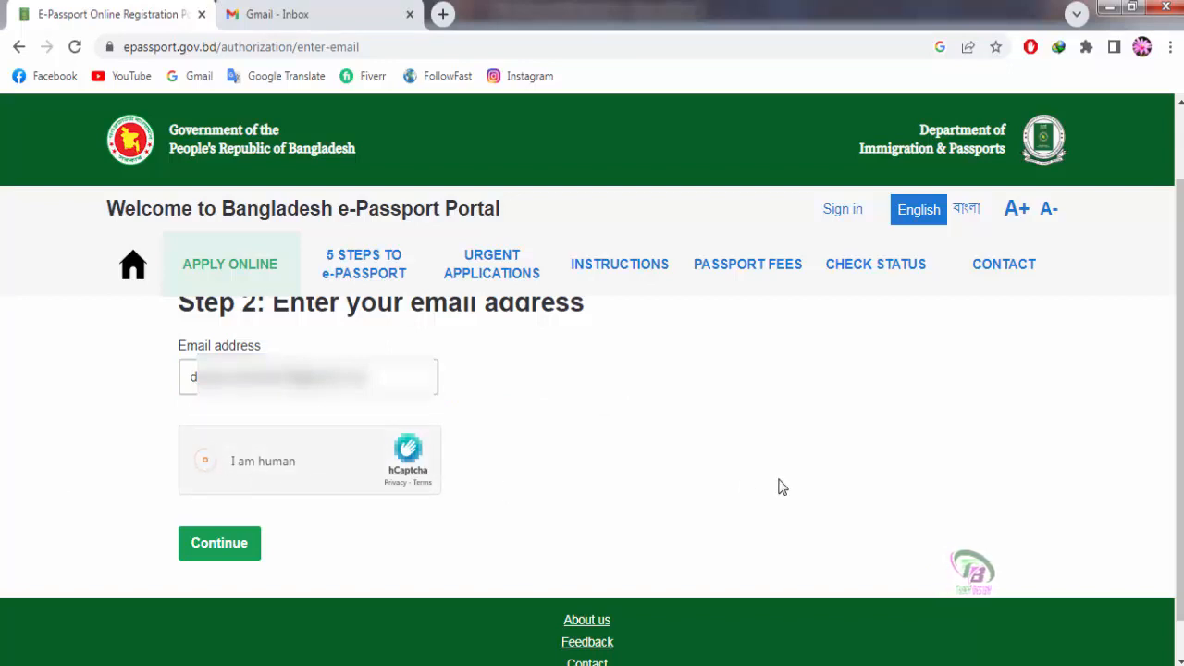
left_click(215, 544)
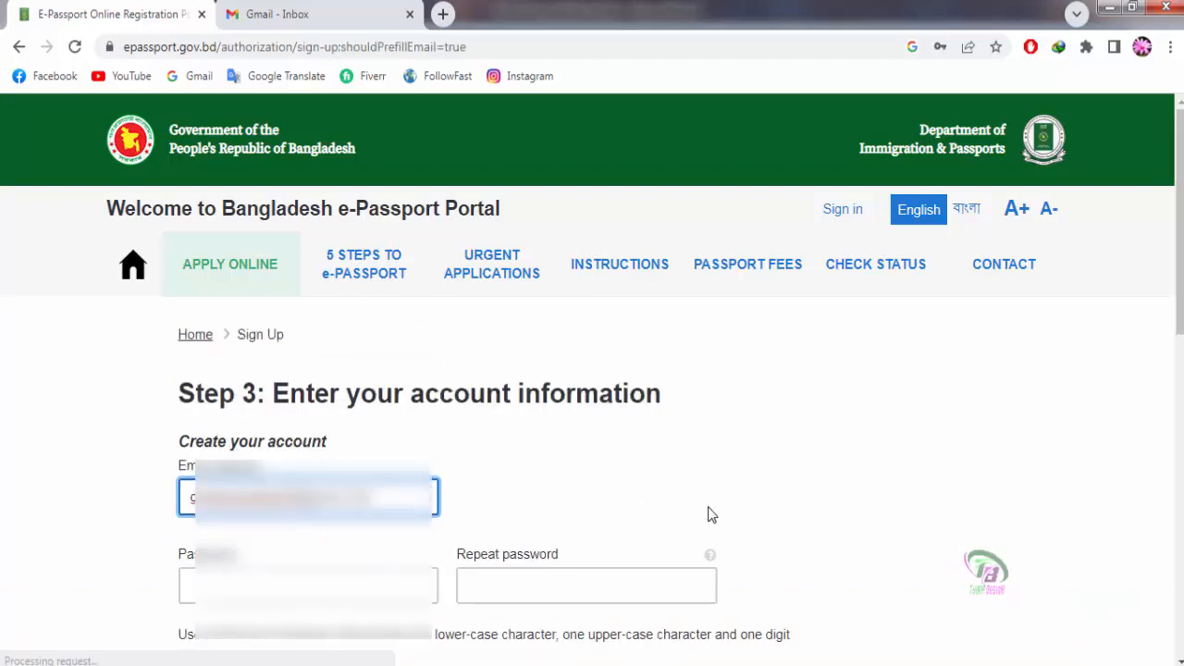
Step: Enter the account password in both Password and Repeat password fields
scroll(721, 513, "down", 1)
scroll(740, 513, "down", 1)
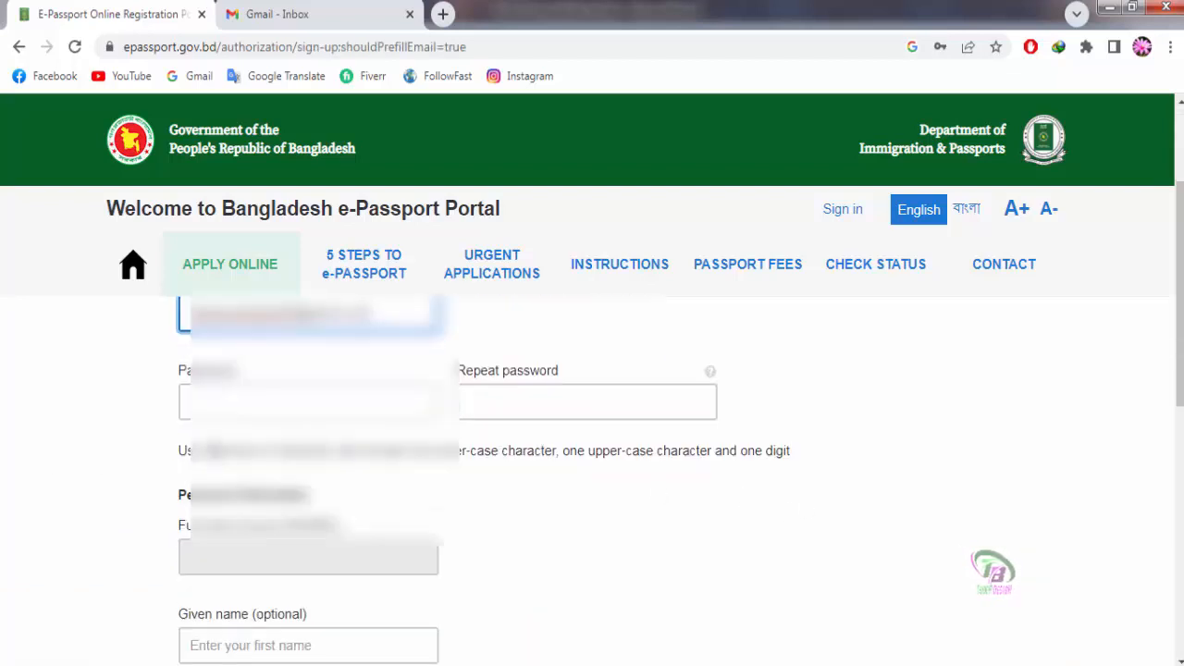
left_click(265, 404)
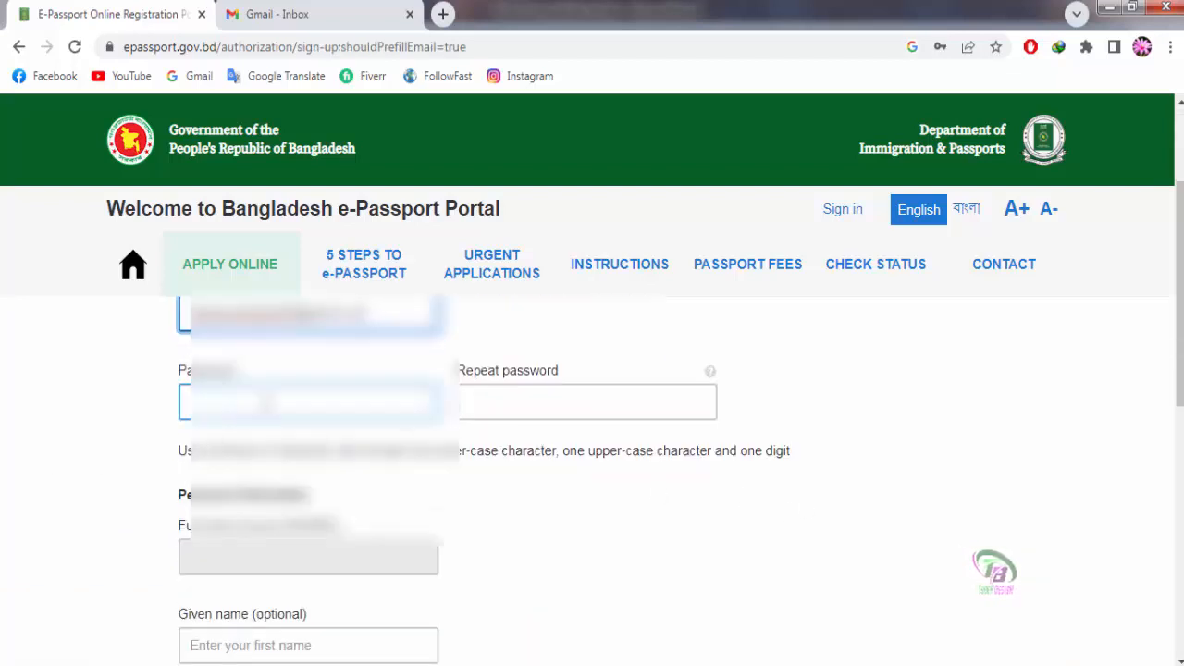
left_click(62, 475)
left_click(238, 405)
left_click(242, 486)
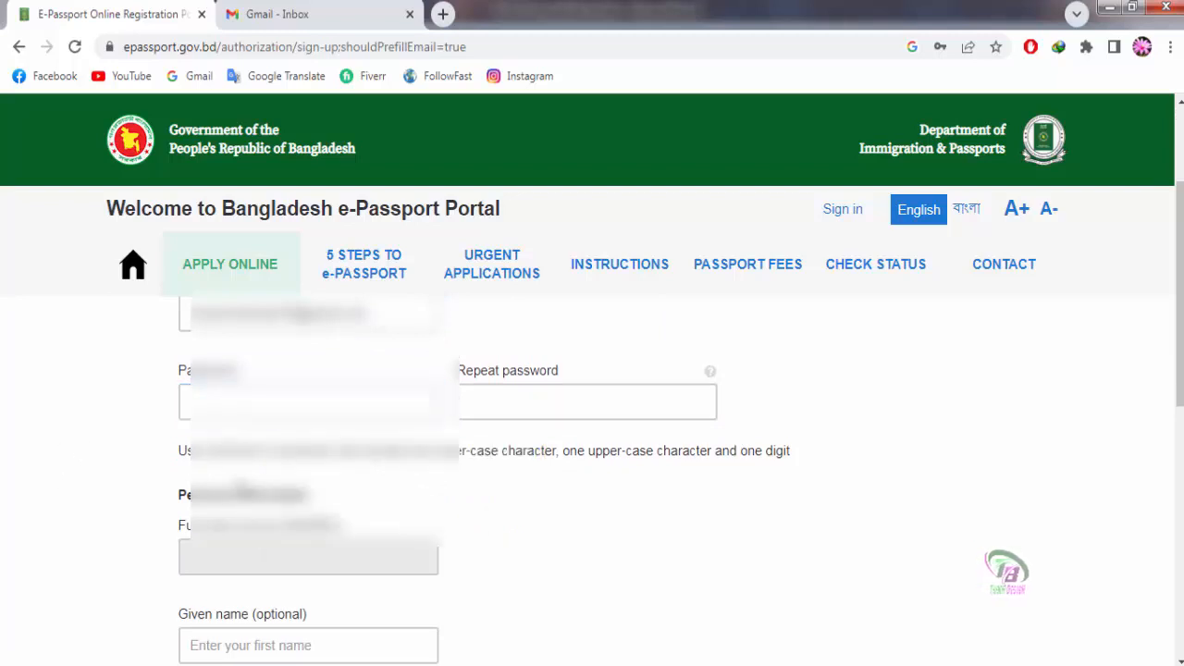
left_click(224, 412)
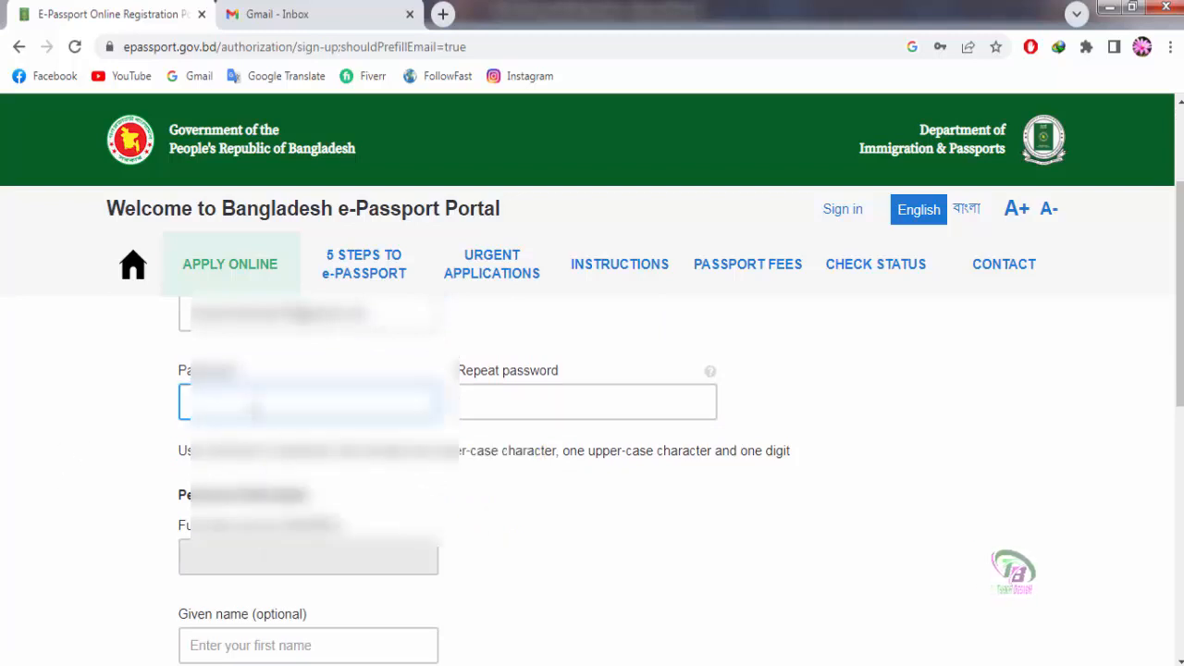
left_click(255, 408)
type("•")
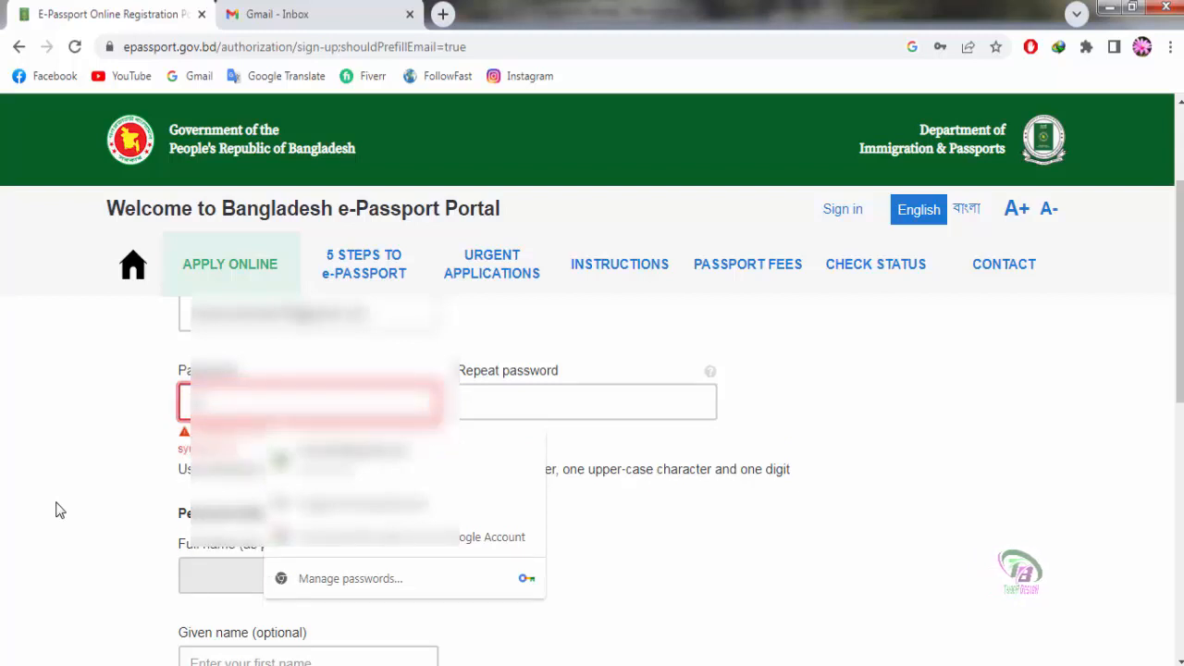
type("•")
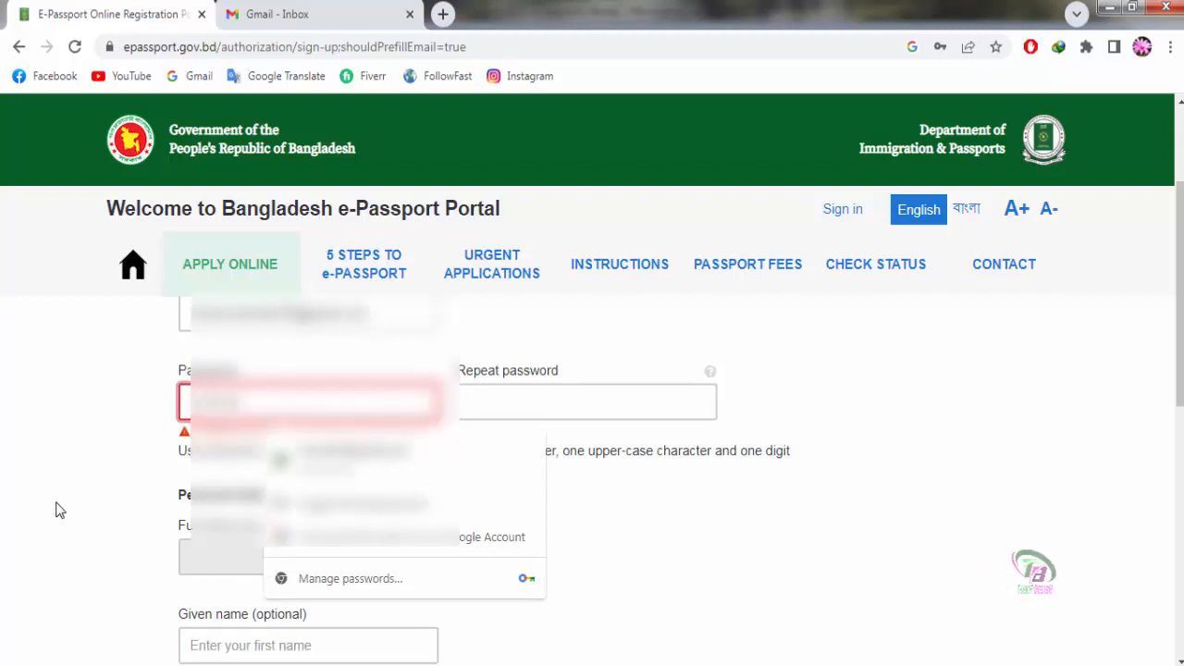
type("•")
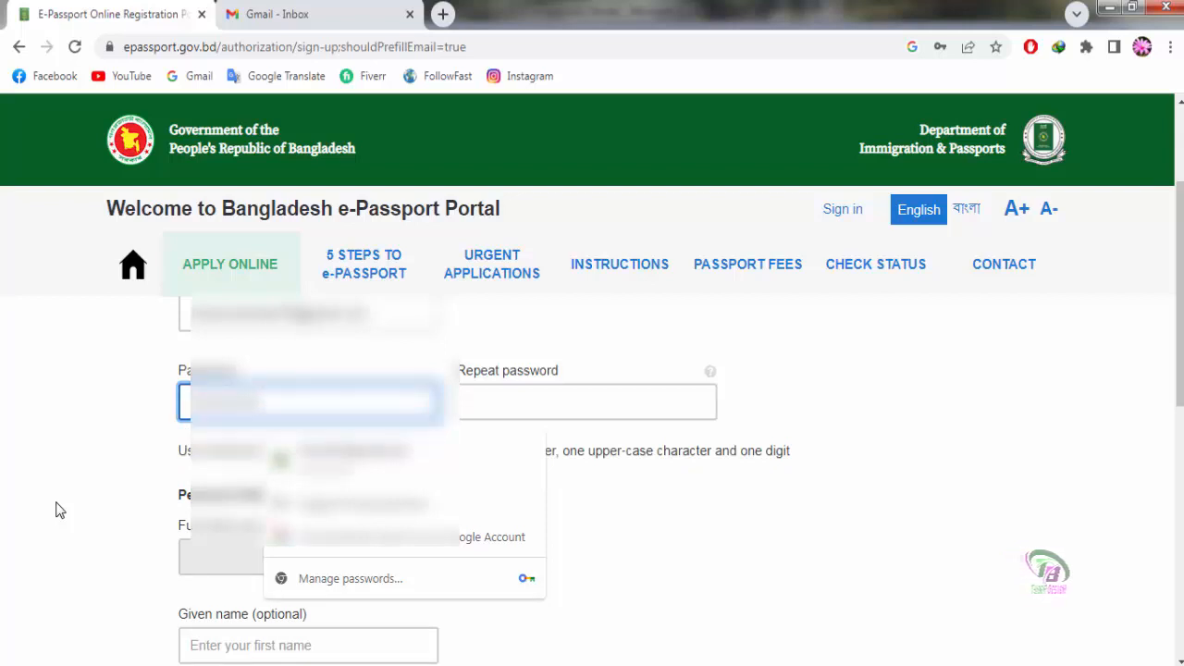
left_click(509, 401)
type("•••")
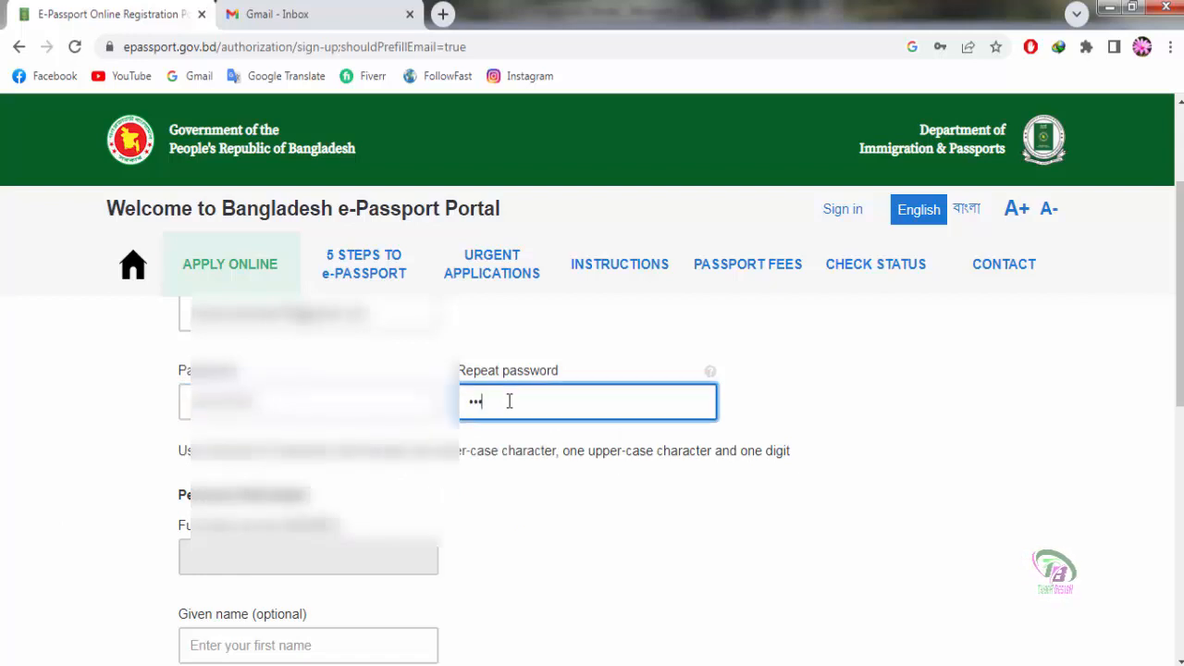
left_click(592, 549)
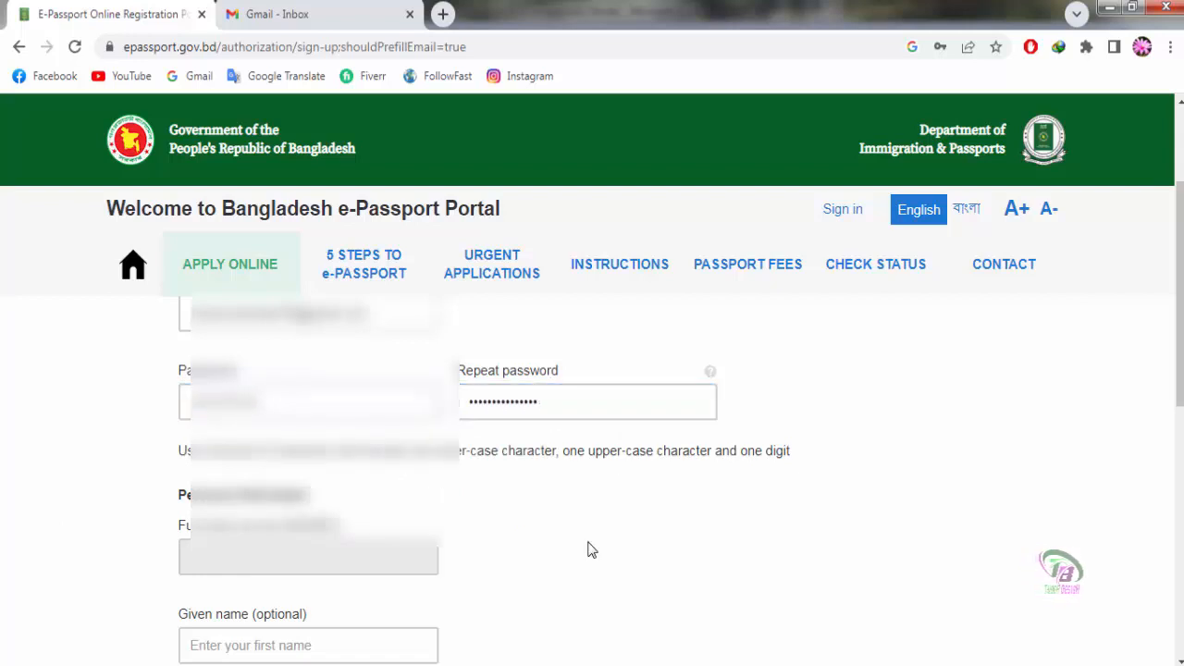
Step: Fill in the applicant's given name and surname
scroll(593, 550, "down", 1)
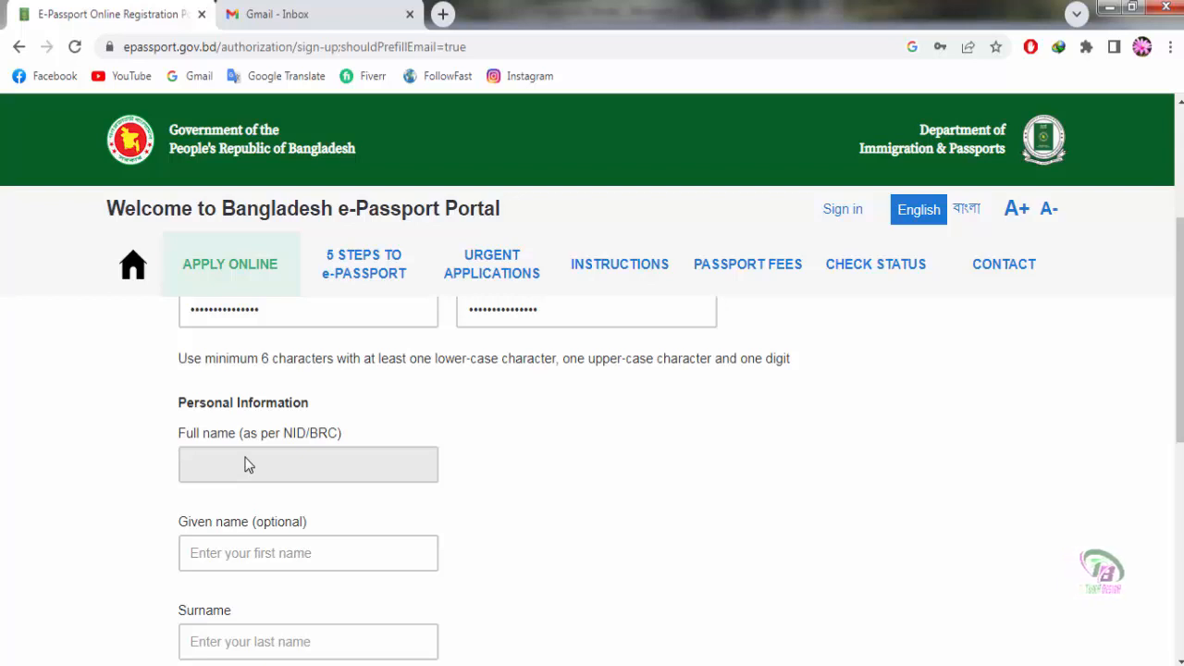
scroll(245, 465, "down", 1)
left_click(220, 467)
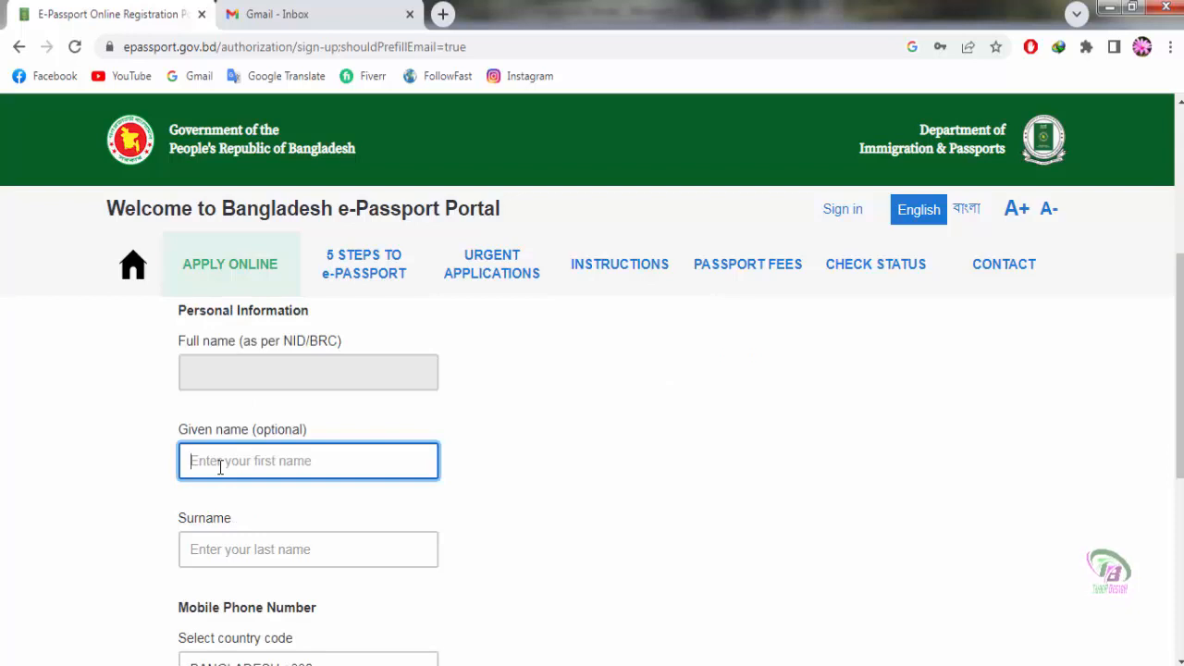
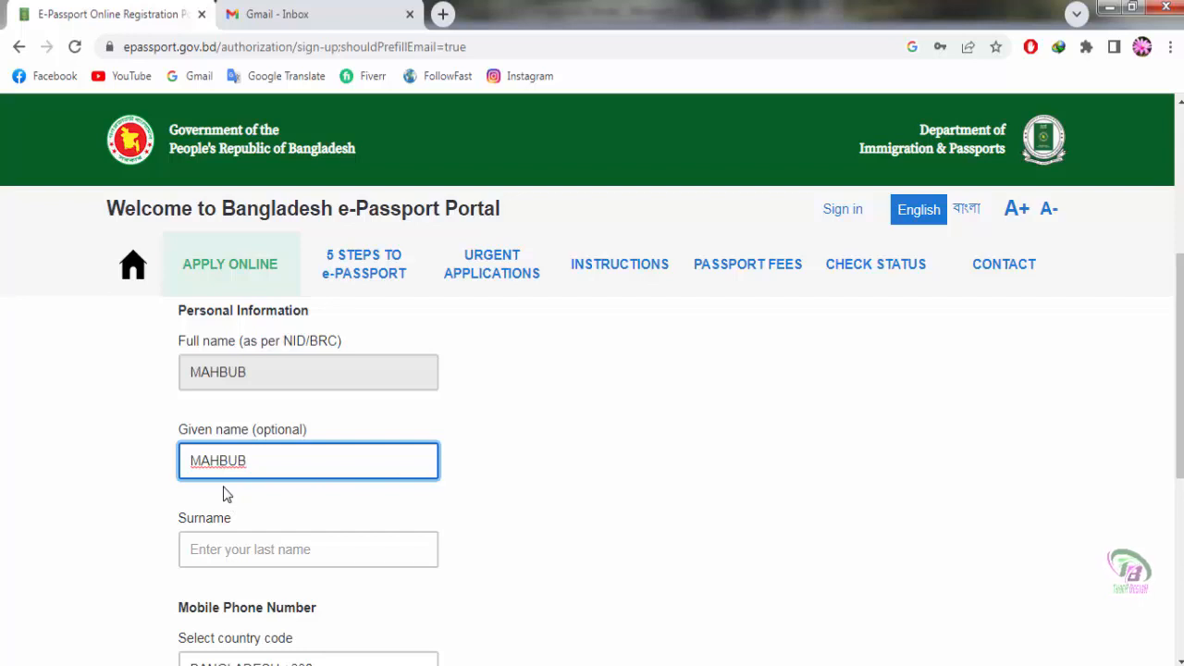
left_click(248, 548)
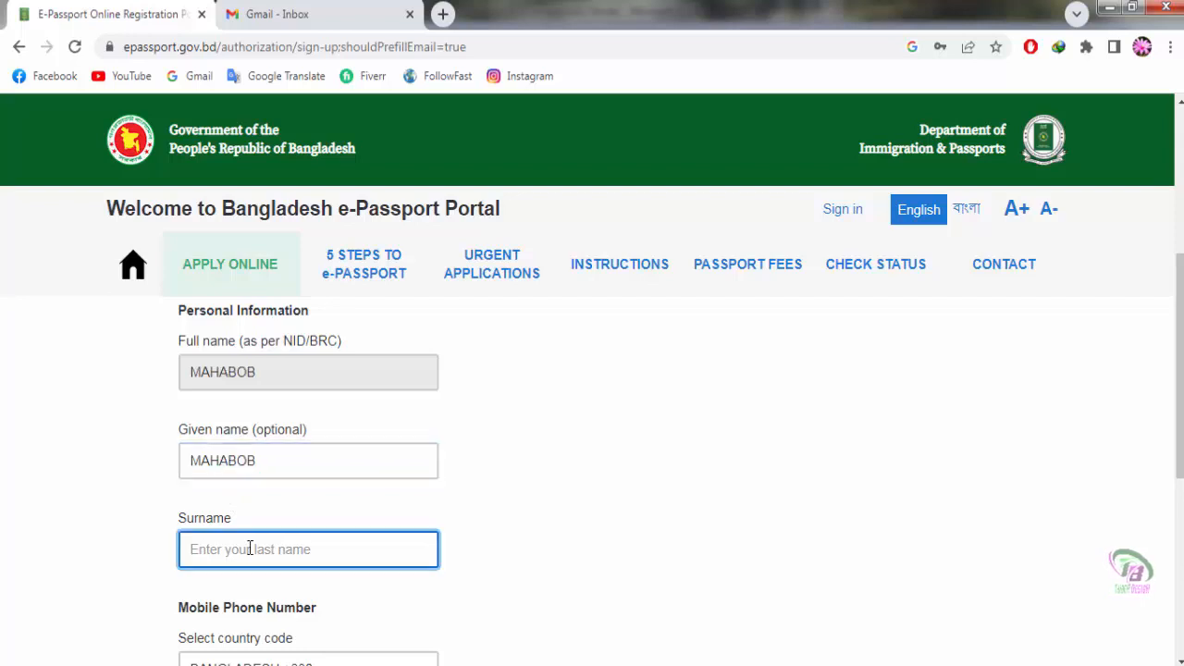
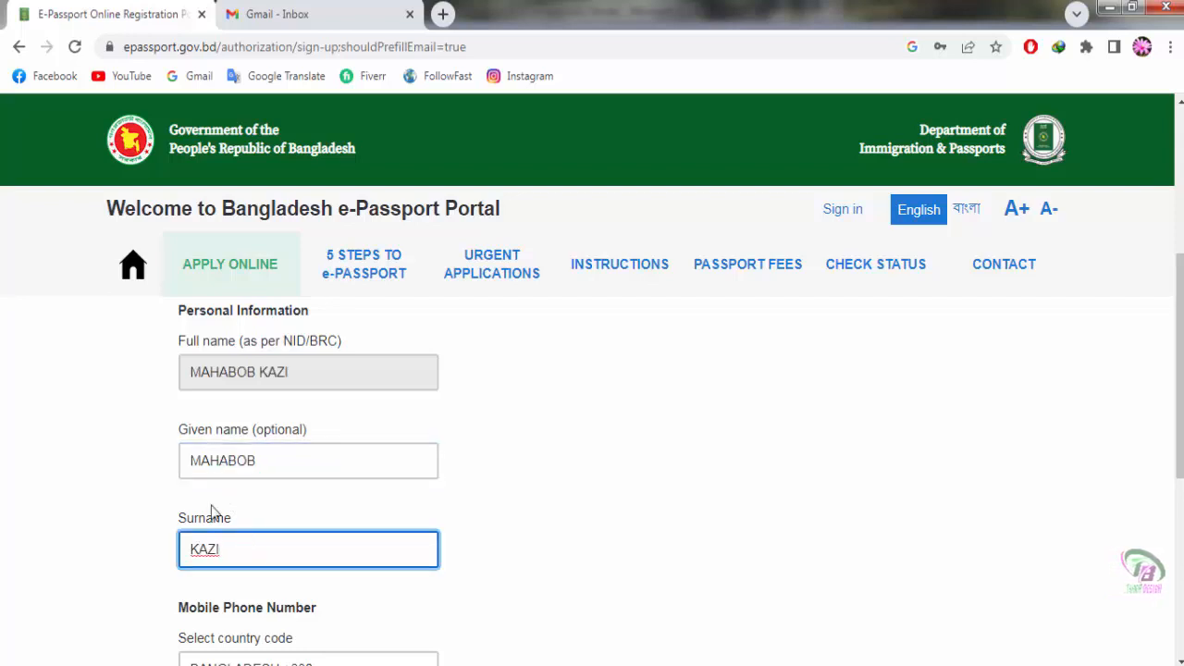
left_click(603, 519)
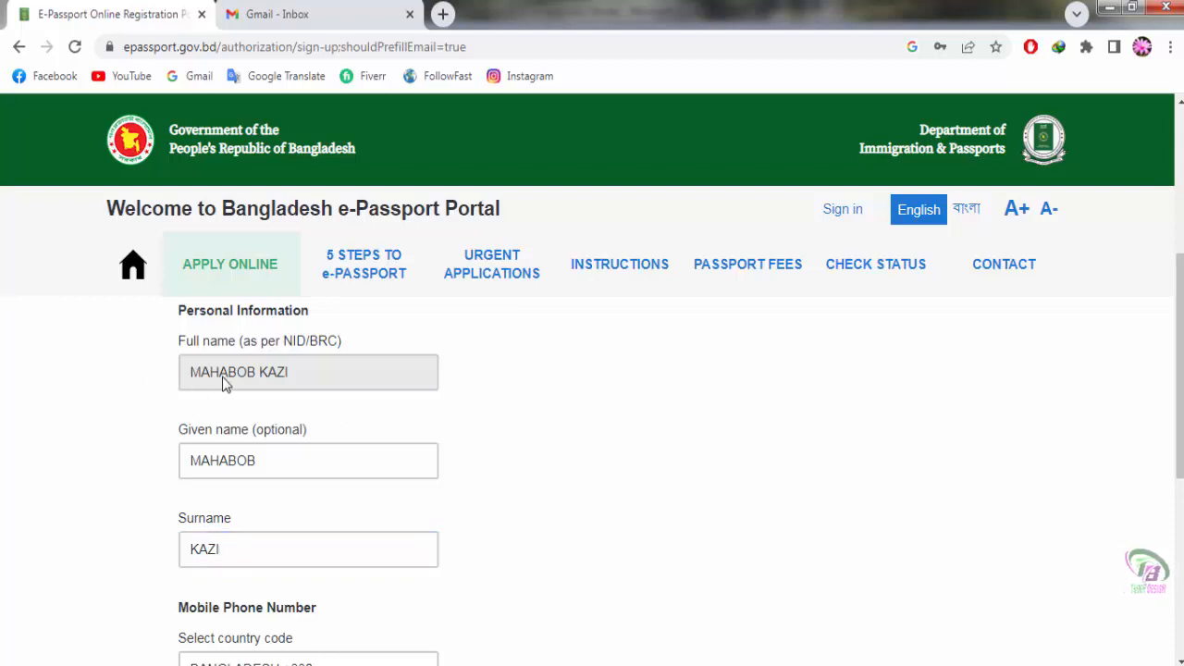
Step: Enter the applicant's mobile number after the +880 country code
scroll(444, 436, "down", 3)
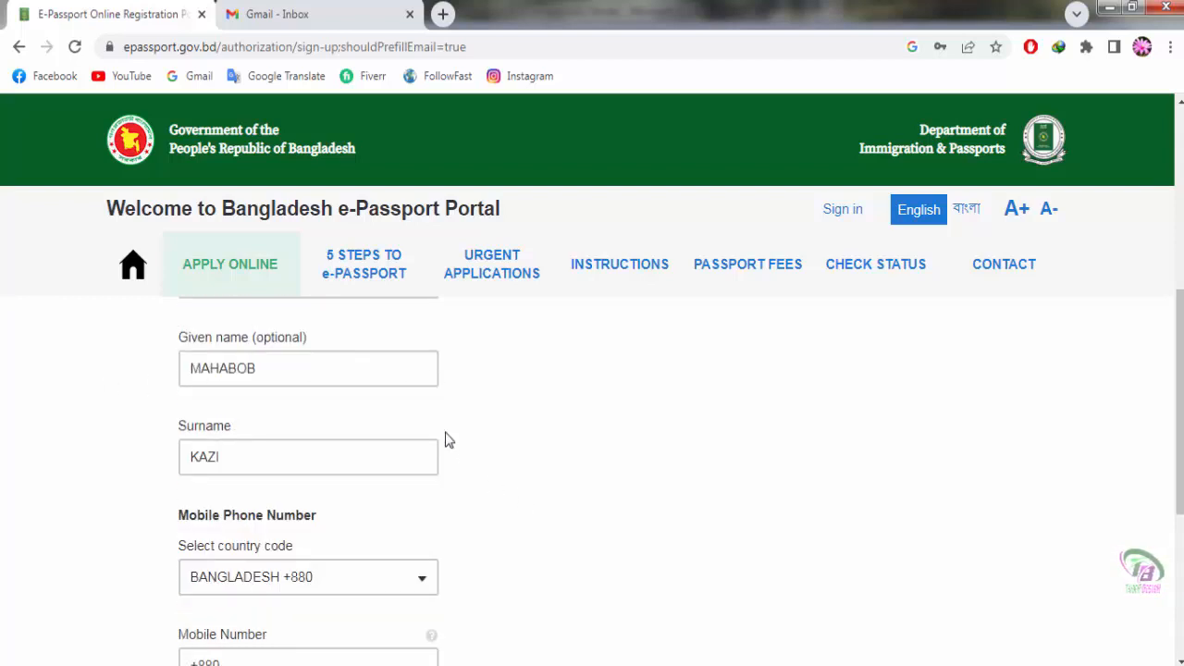
scroll(222, 383, "up", 3)
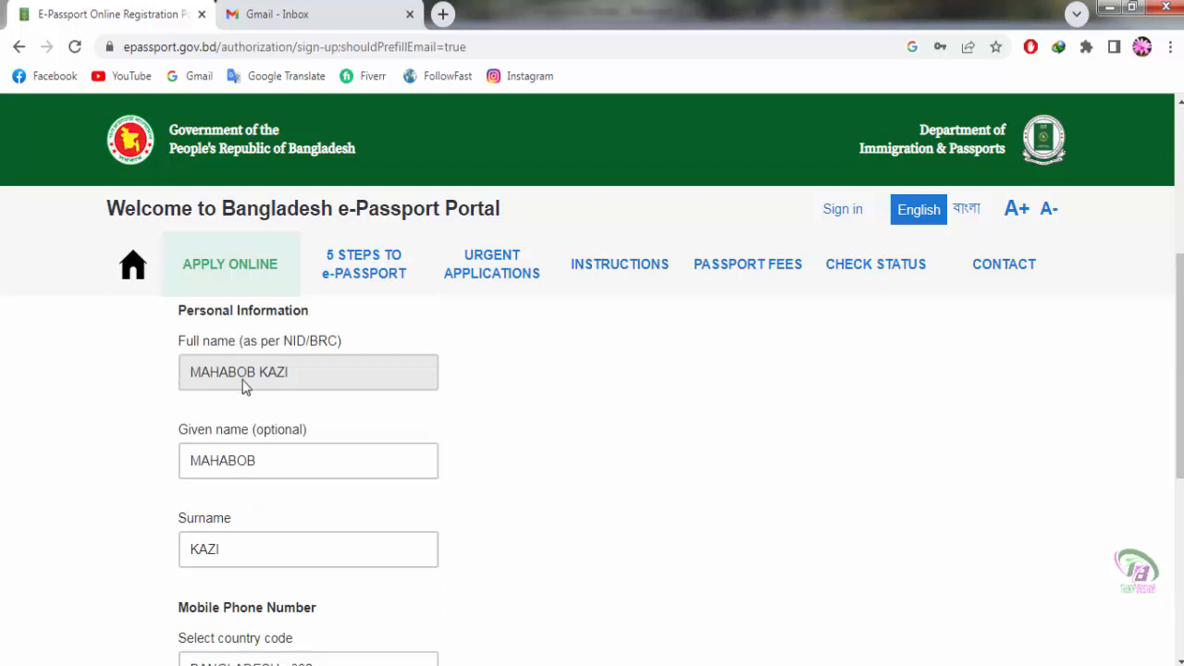
scroll(207, 377, "down", 3)
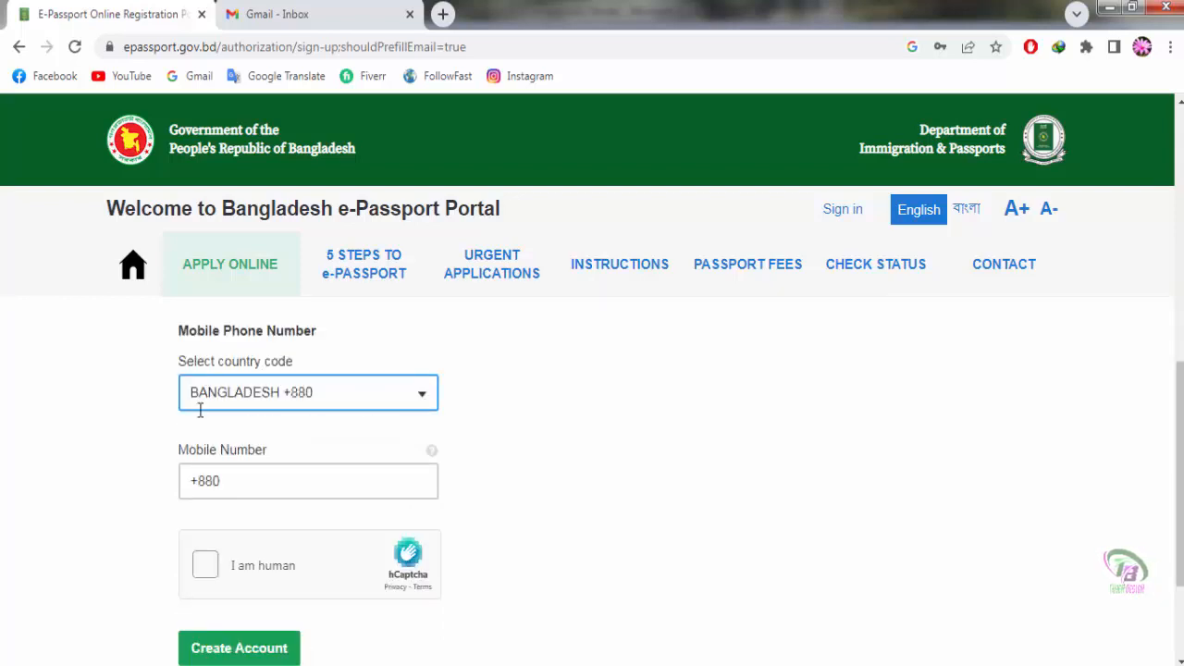
left_click(235, 483)
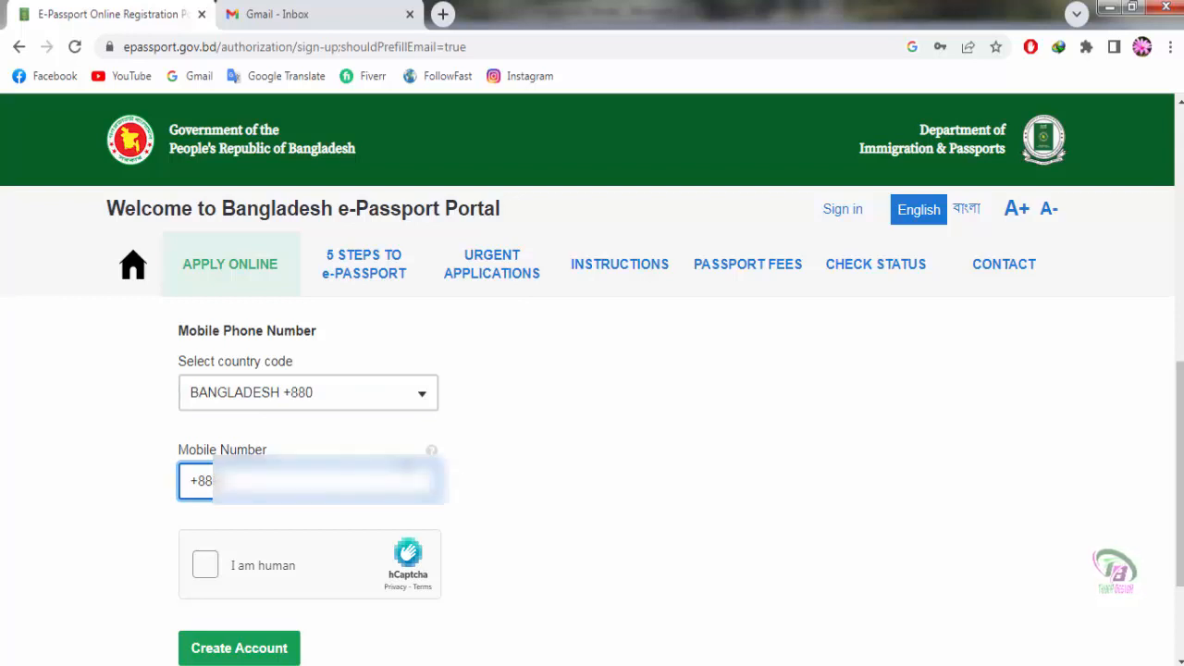
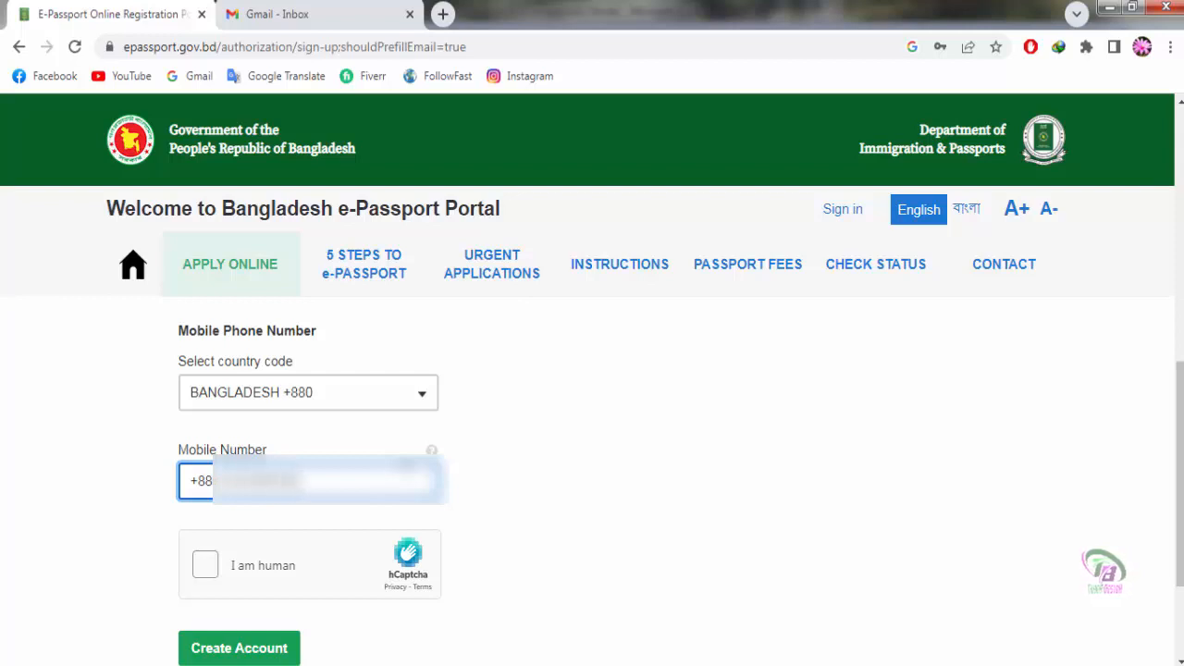
left_click(368, 587)
scroll(367, 588, "down", 1)
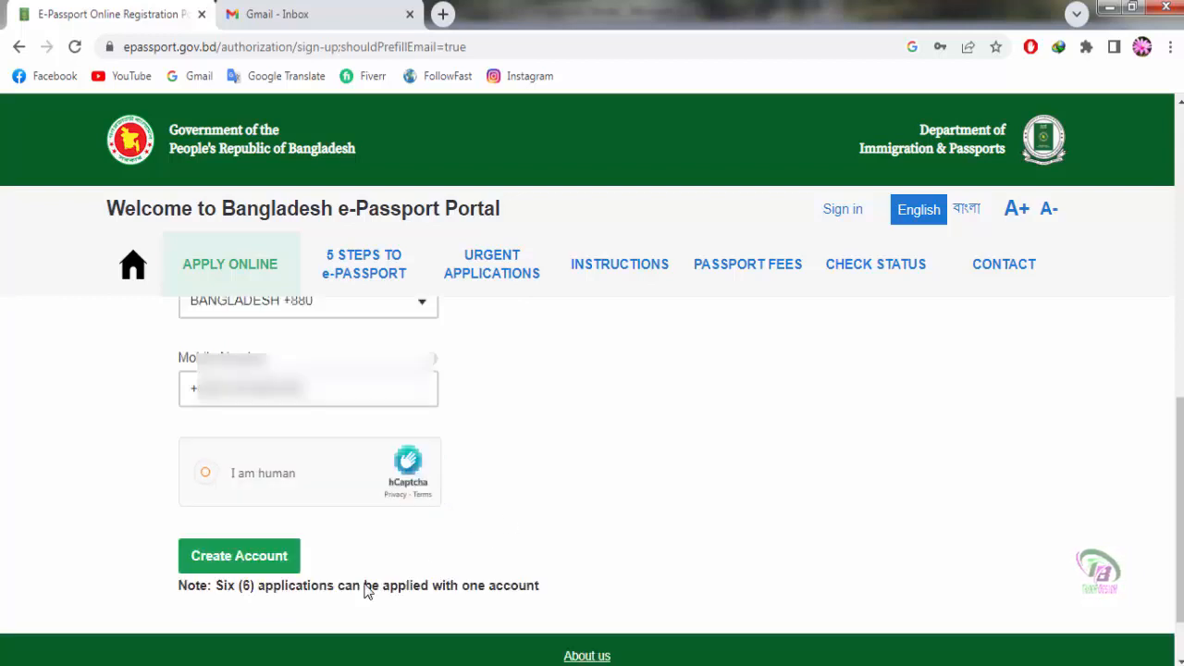
Step: Create the account, save its password in Chrome, and switch to the Gmail tab
left_click(275, 561)
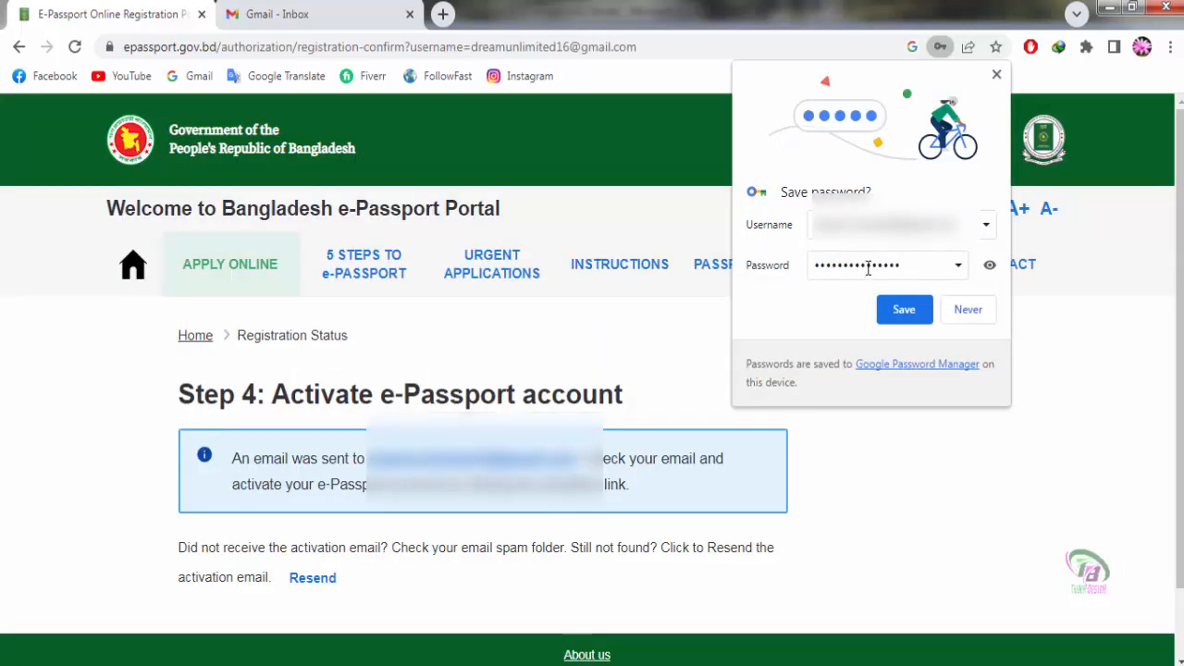
left_click(899, 311)
scroll(906, 509, "down", 1)
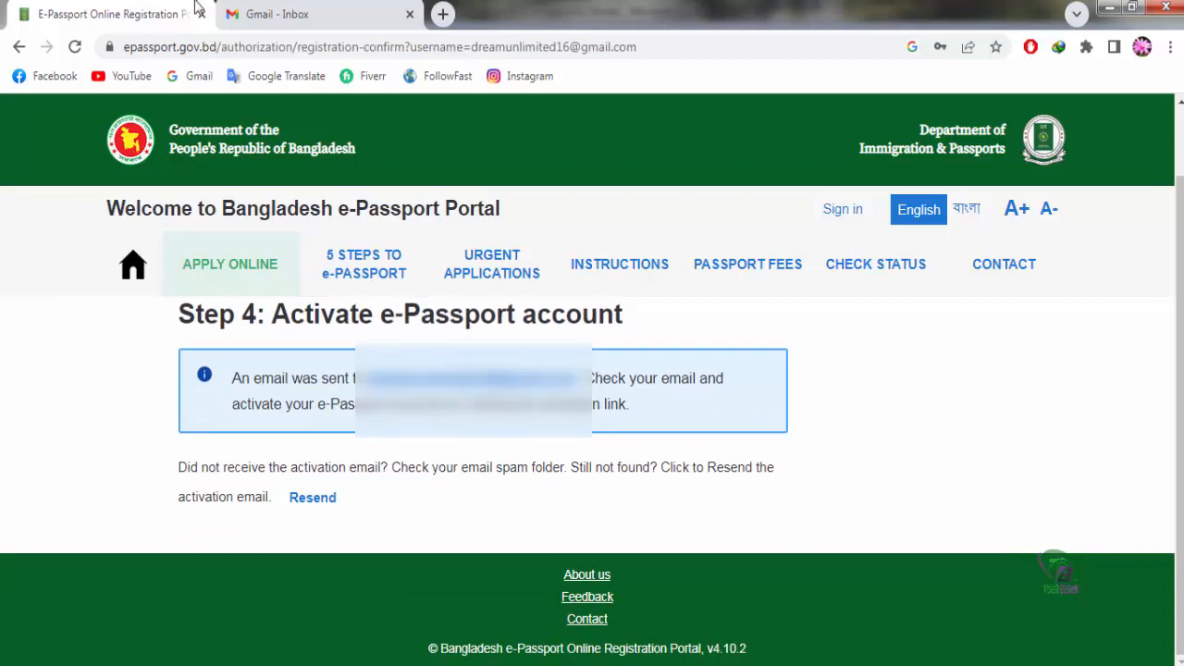
left_click(331, 15)
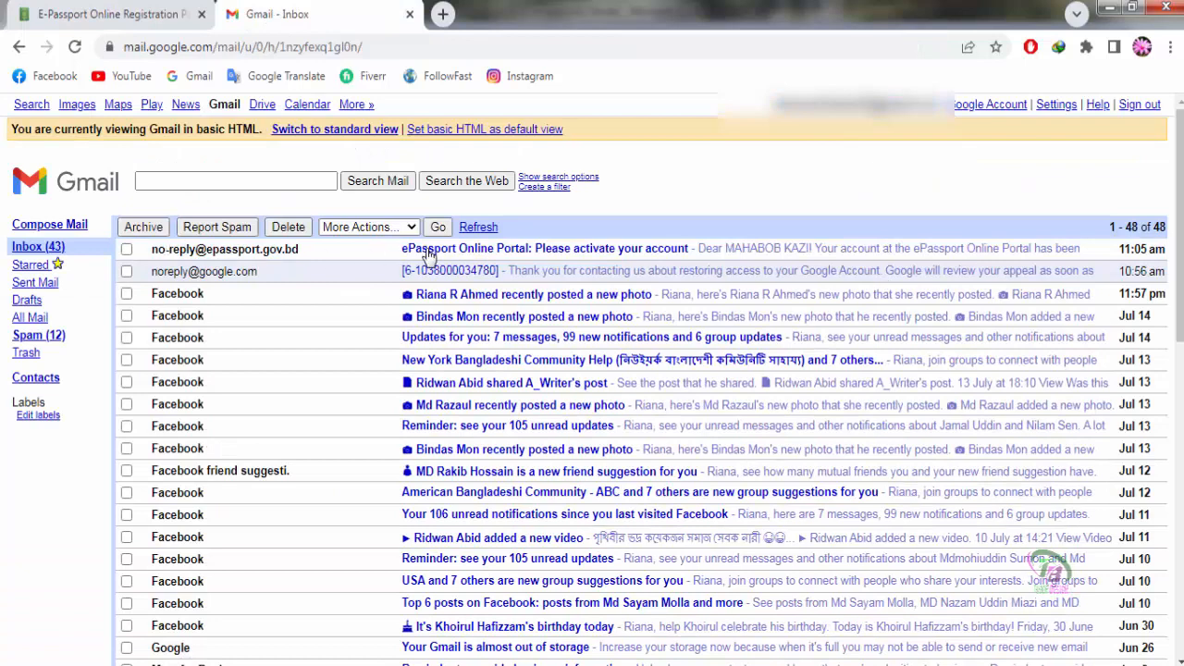
Step: Open the 'Please activate your account' email and follow its activation link
left_click(498, 252)
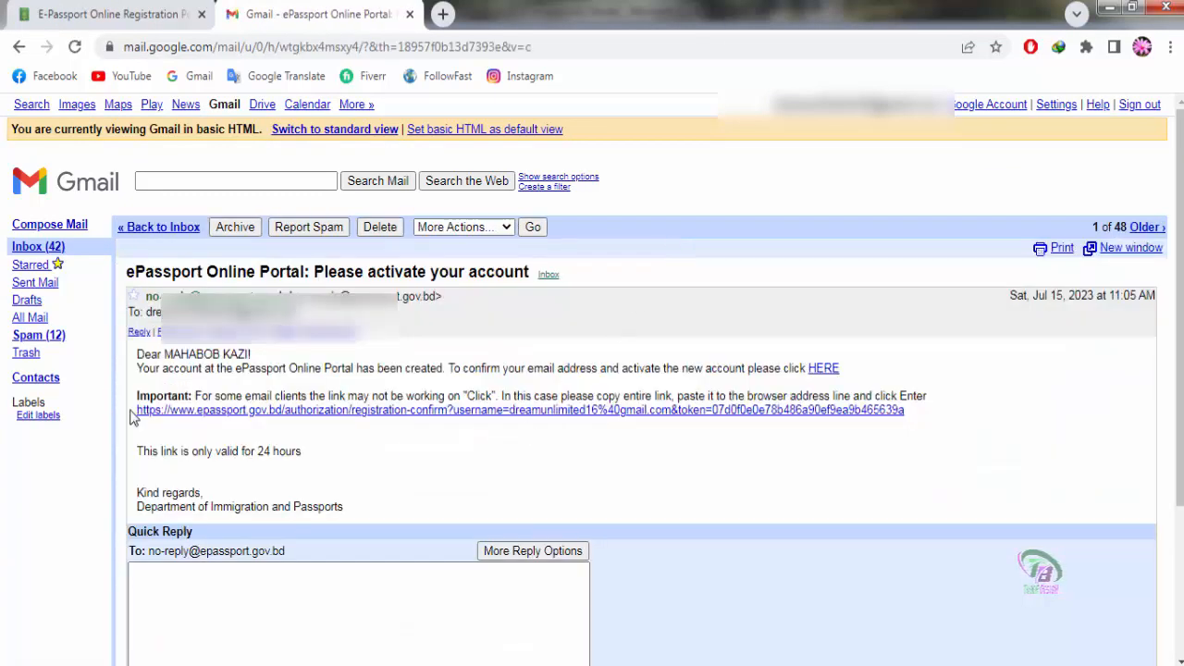
left_click(236, 410)
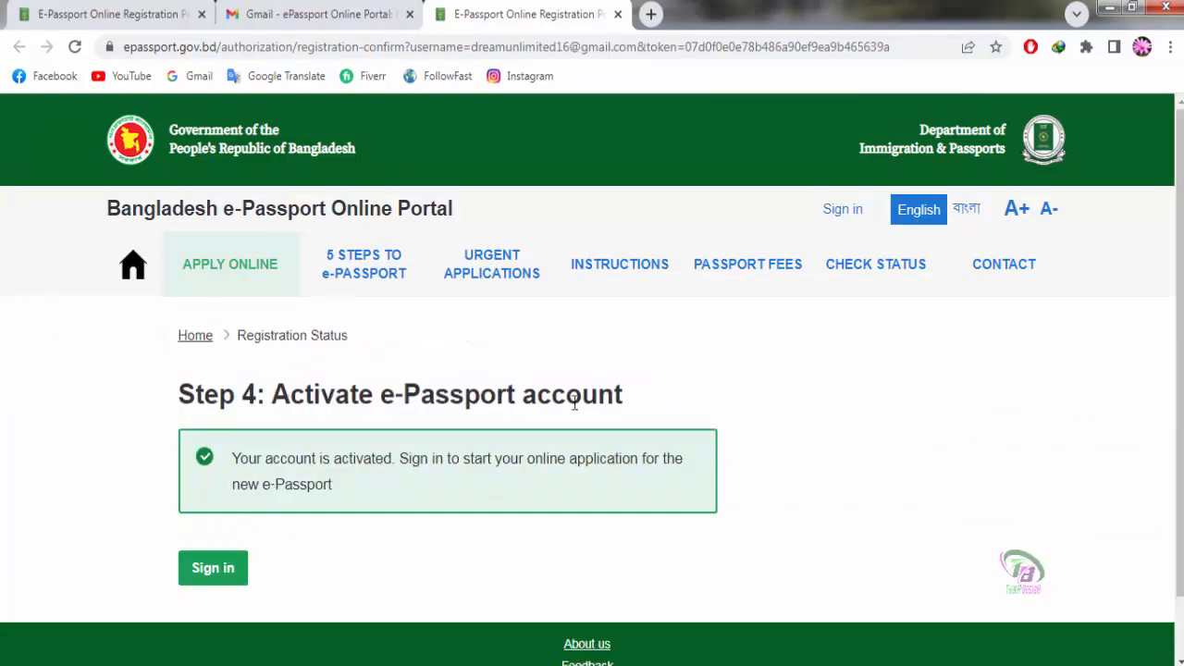
Step: Sign in with the autofilled email and password after ticking the hCaptcha box
scroll(683, 411, "down", 1)
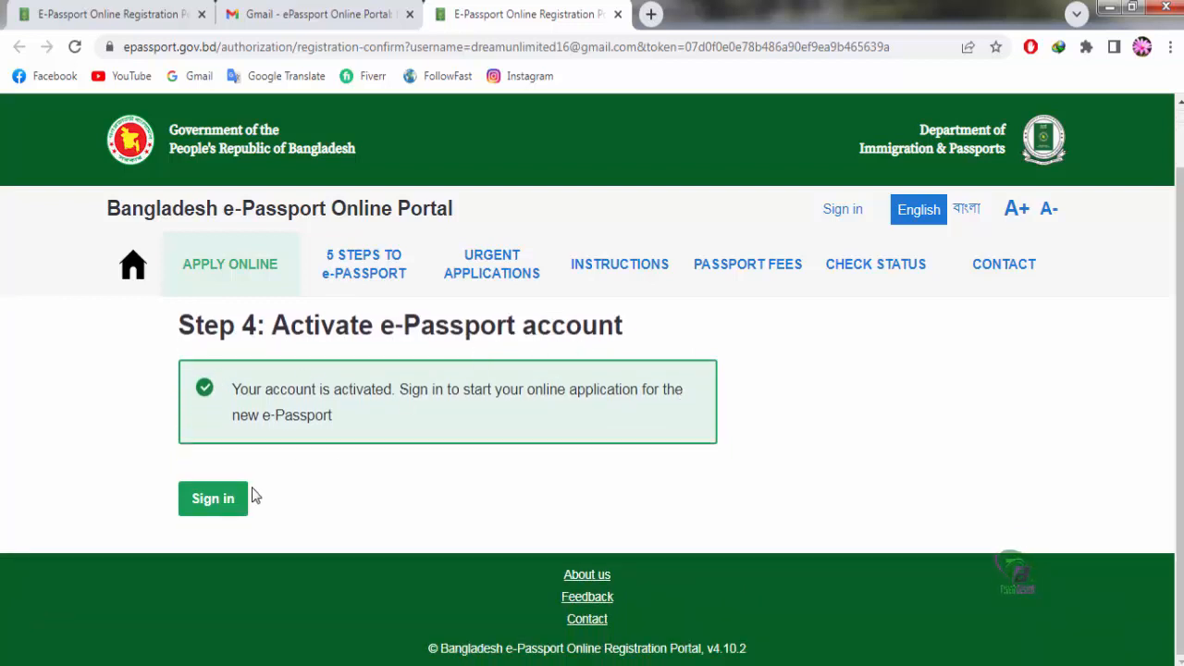
left_click(213, 500)
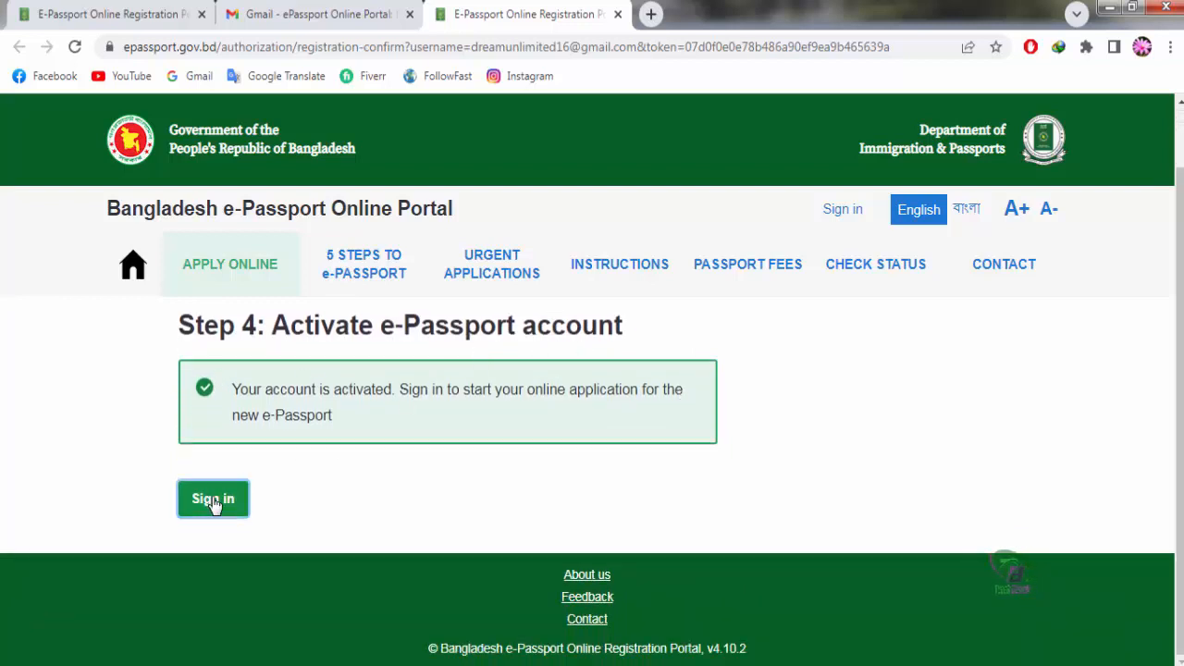
scroll(595, 499, "down", 1)
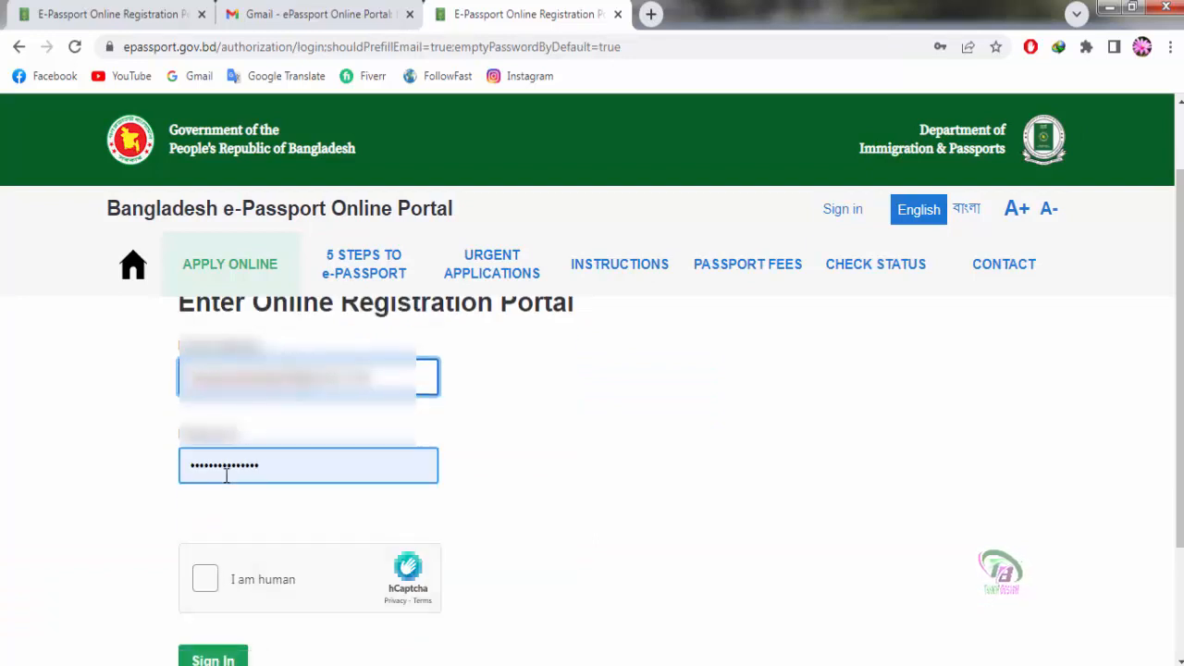
scroll(583, 474, "down", 1)
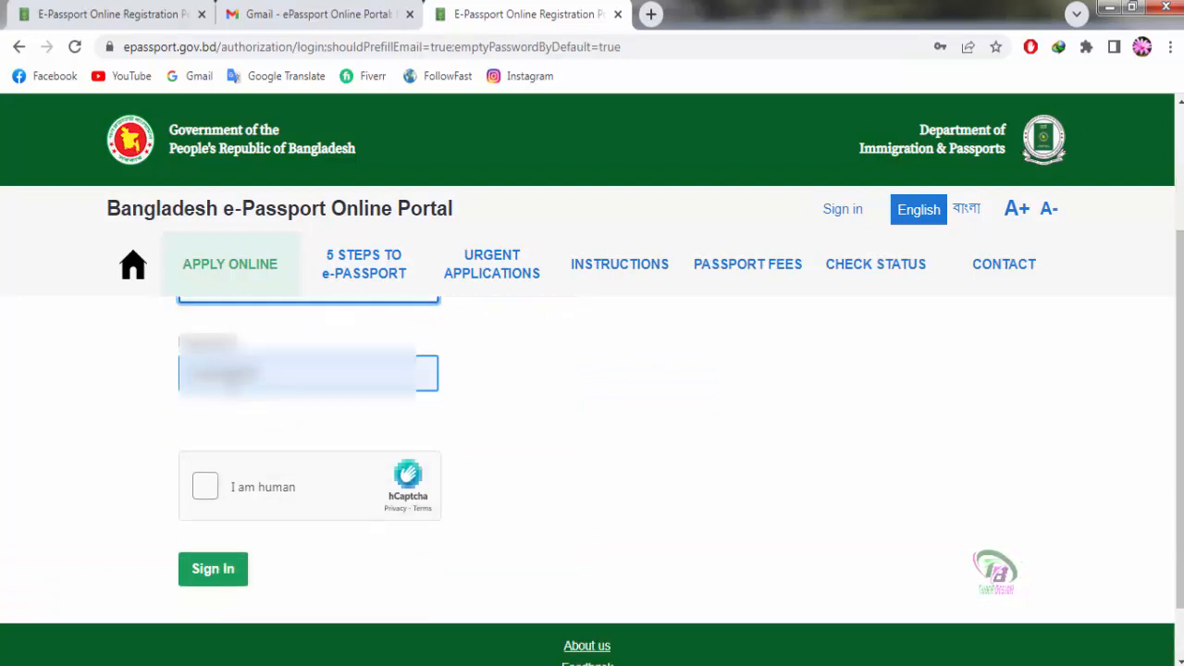
left_click(213, 507)
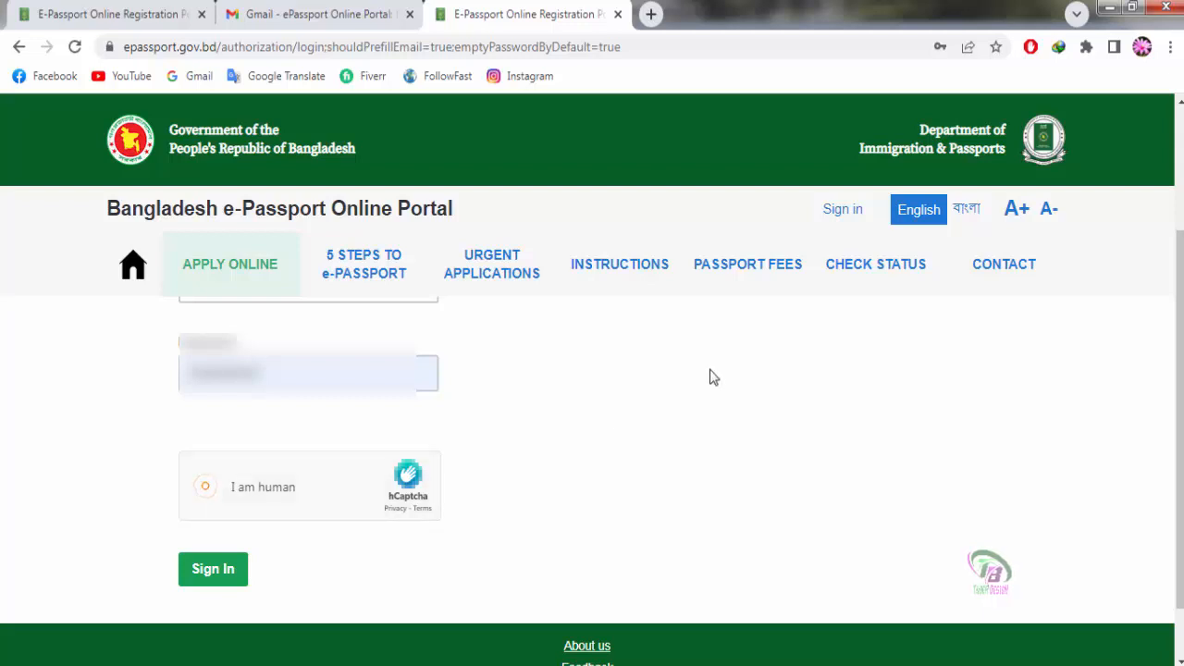
left_click(207, 576)
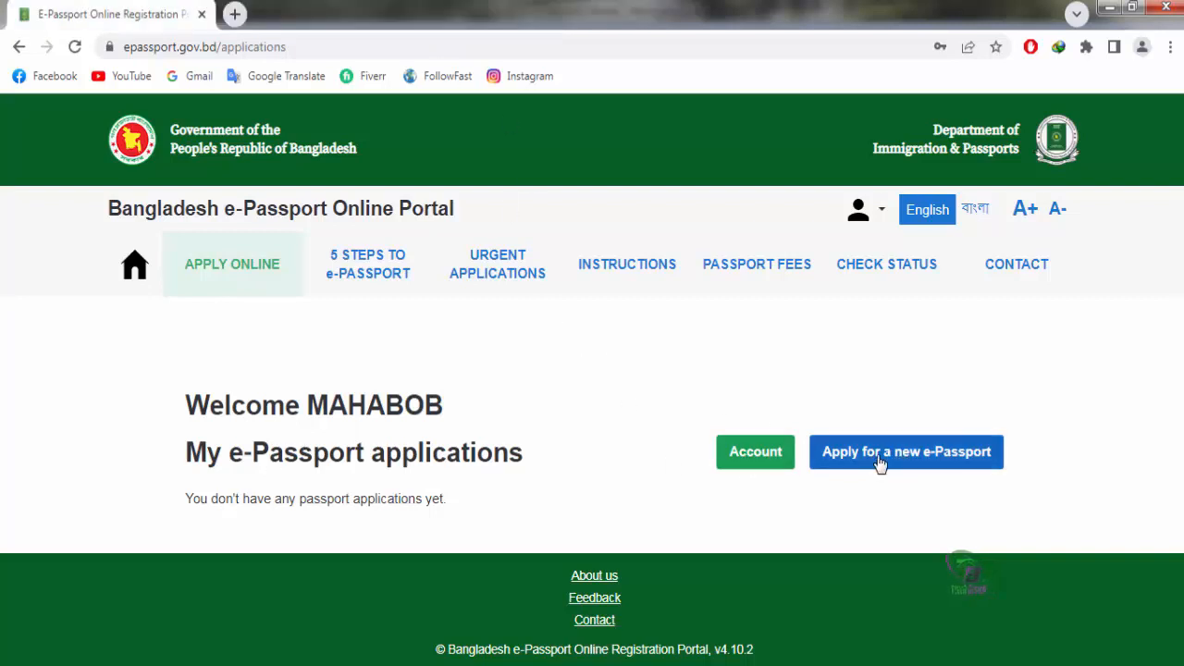
Step: Begin 'Apply for a new e-Passport', leaving Ordinary Passport selected as the type
left_click(928, 464)
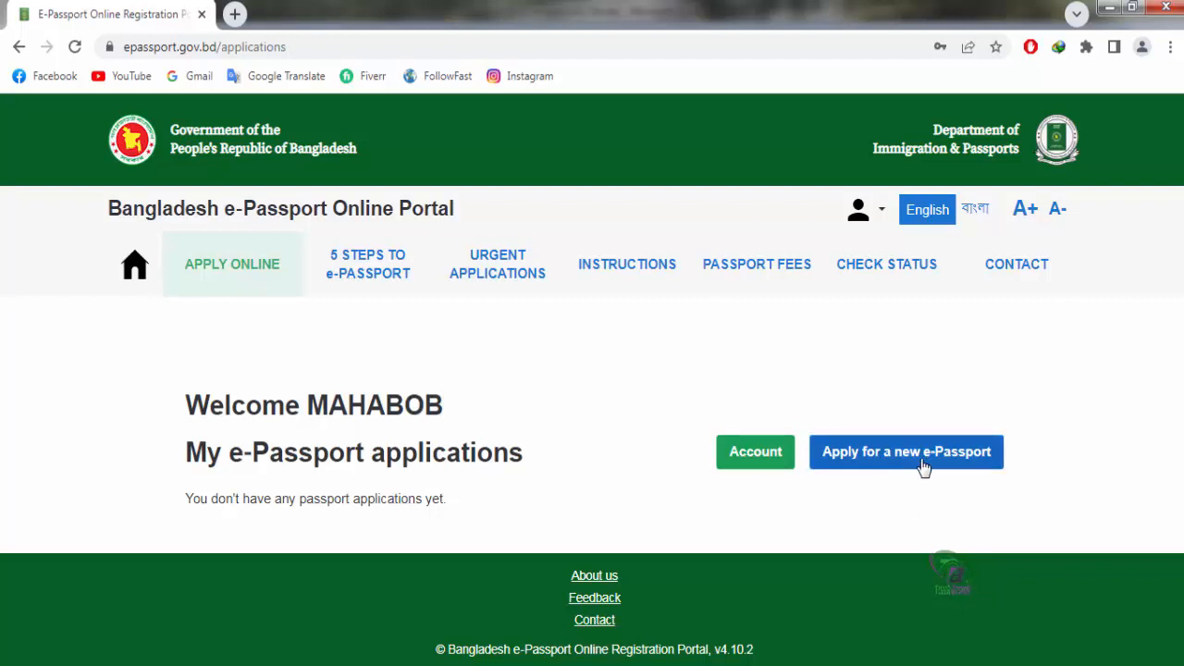
left_click(928, 463)
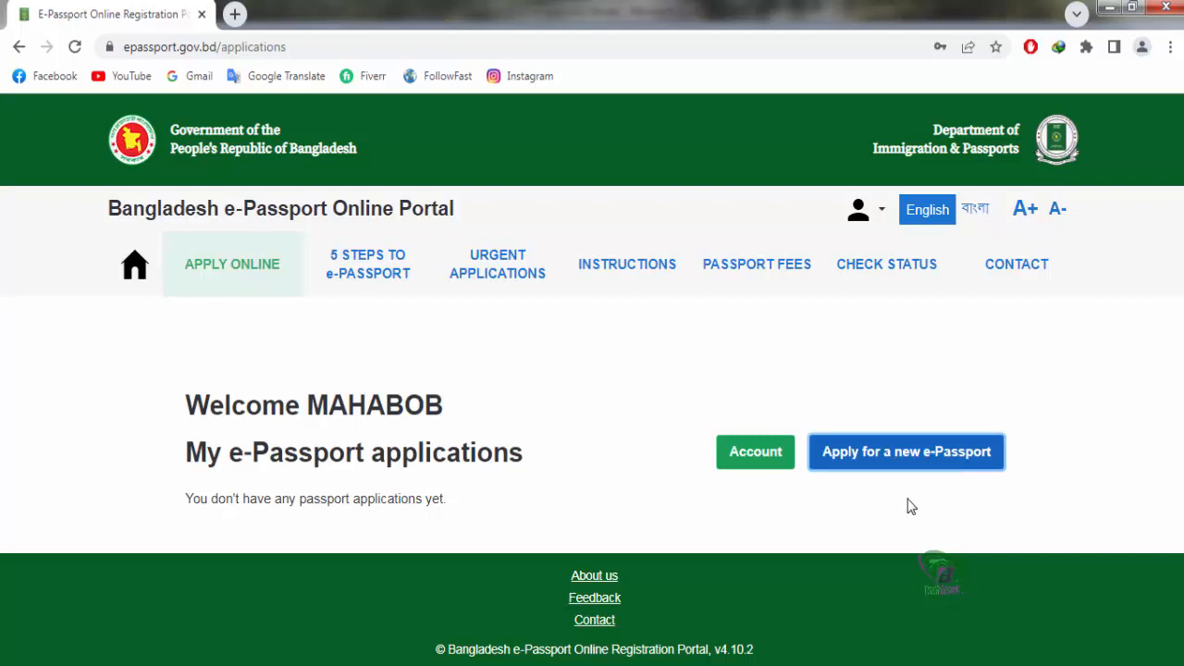
left_click(912, 507)
left_click(929, 464)
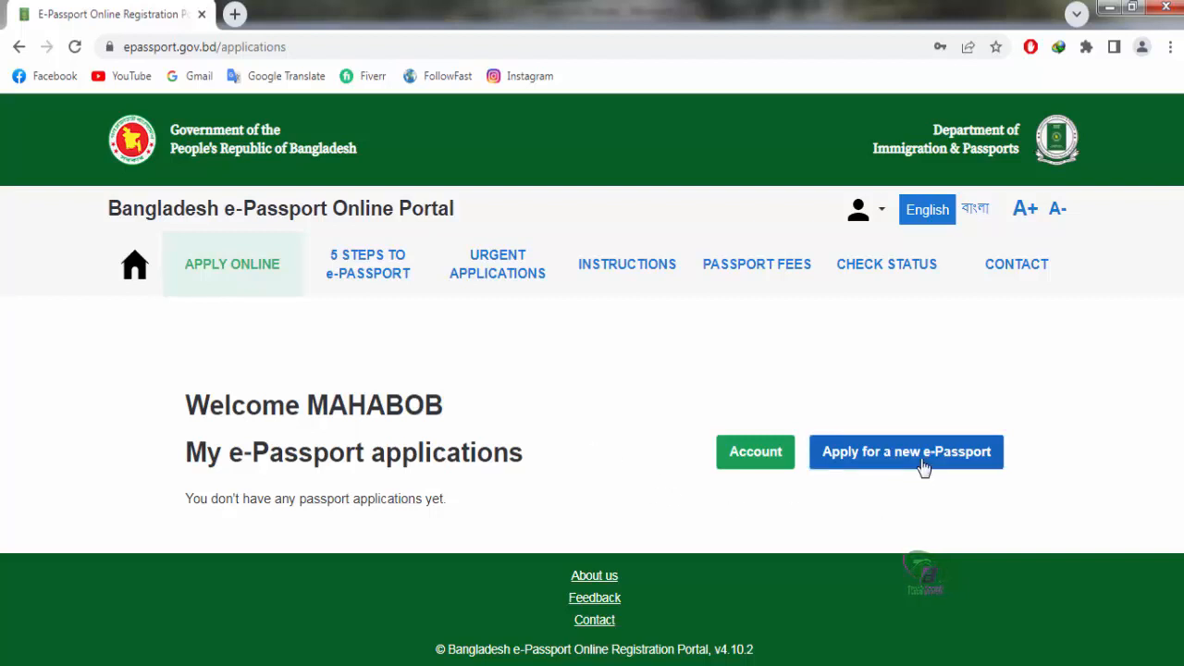
left_click(929, 465)
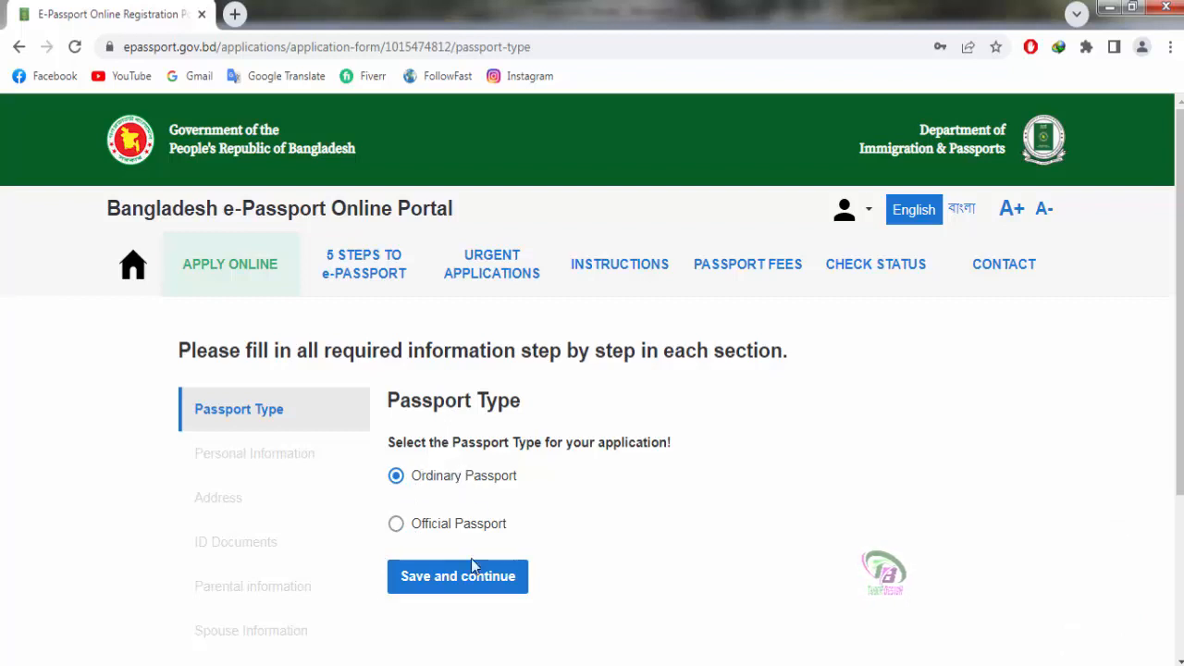
Step: Save the Ordinary Passport type and continue to Personal Information
left_click(454, 585)
scroll(773, 502, "down", 1)
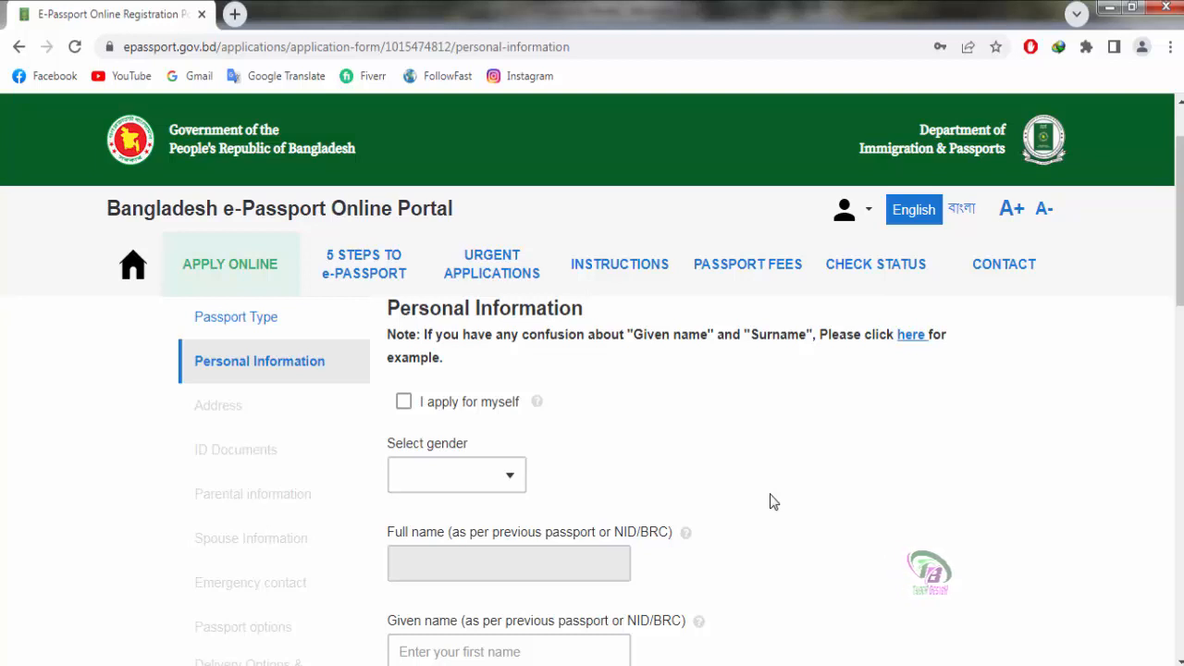
Step: Mark the application as for yourself and select MALE as the gender
left_click(403, 401)
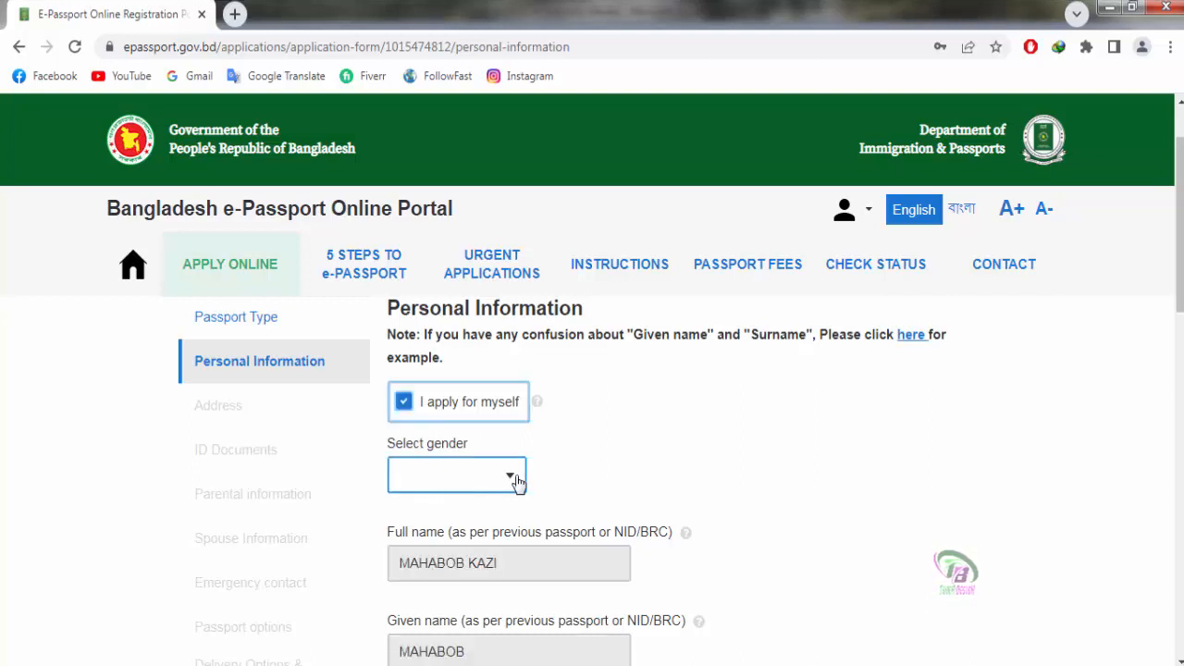
left_click(446, 478)
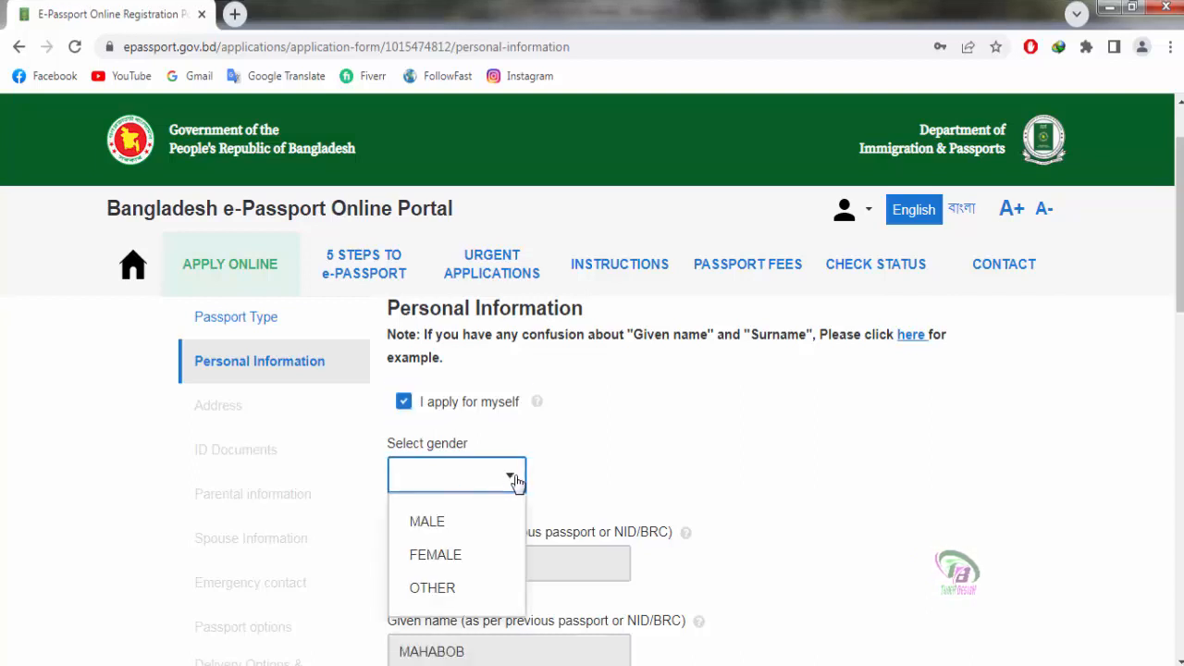
left_click(441, 524)
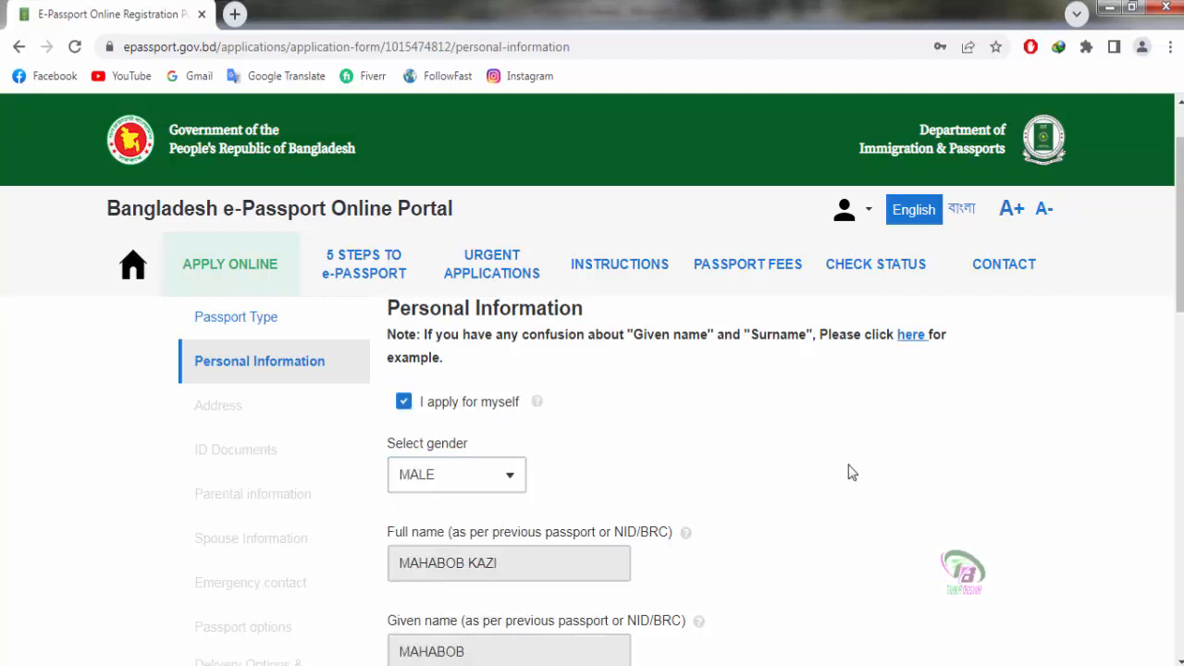
scroll(850, 471, "down", 1)
scroll(849, 471, "down", 1)
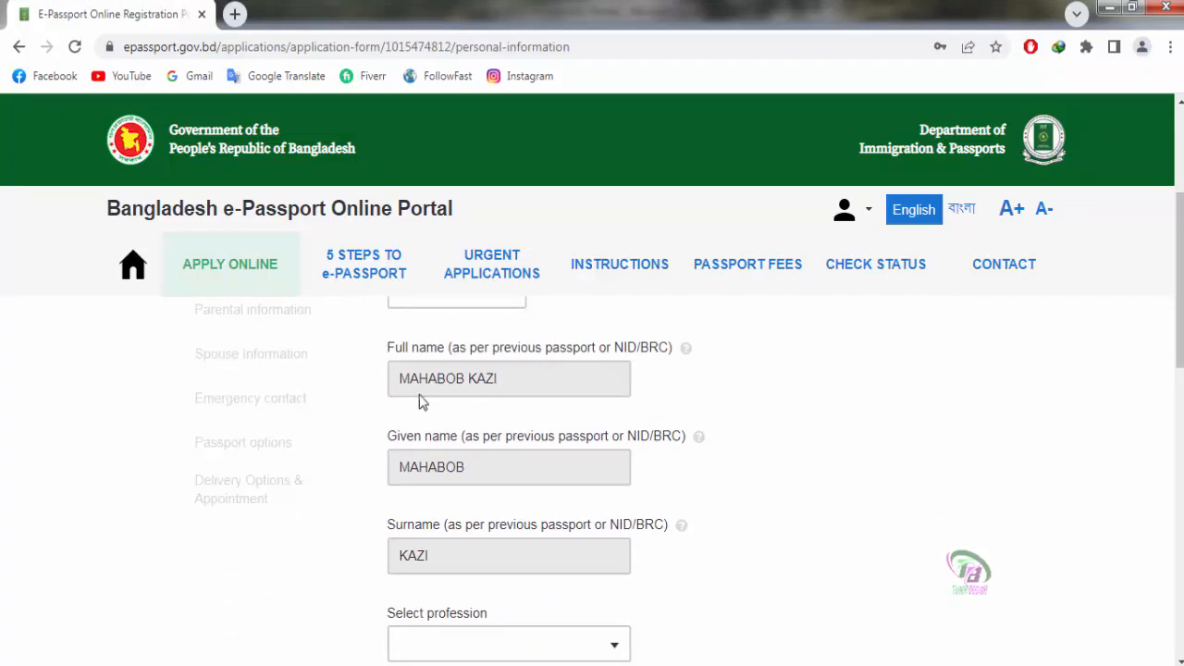
scroll(448, 472, "down", 1)
left_click(850, 471)
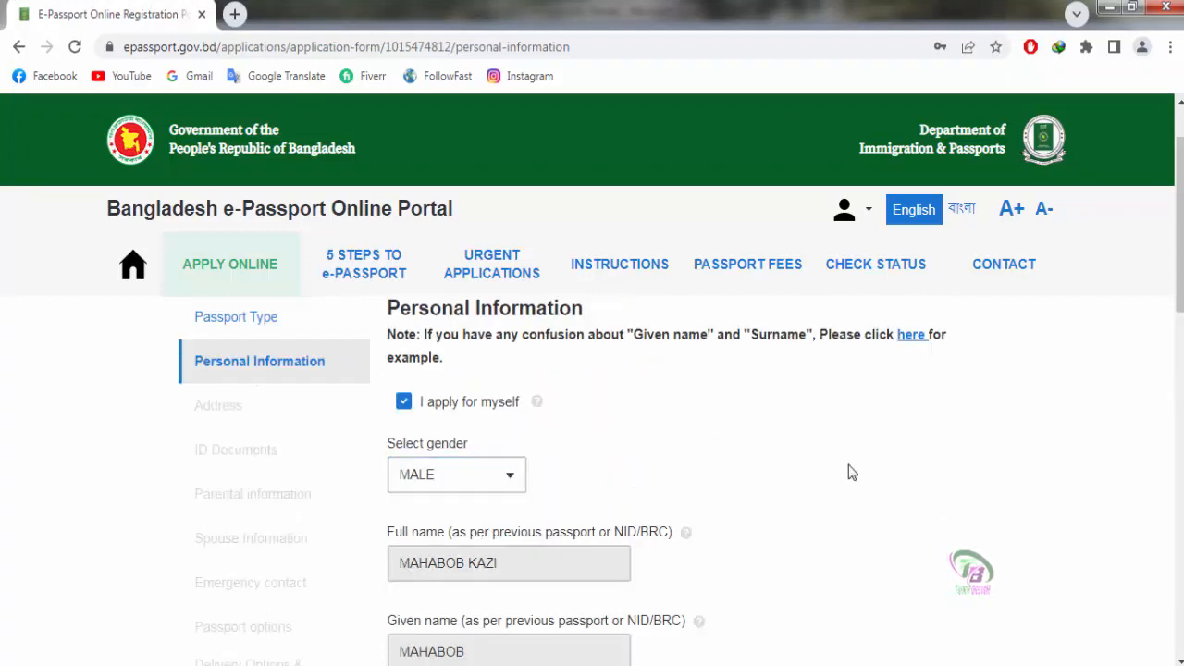
scroll(851, 471, "down", 1)
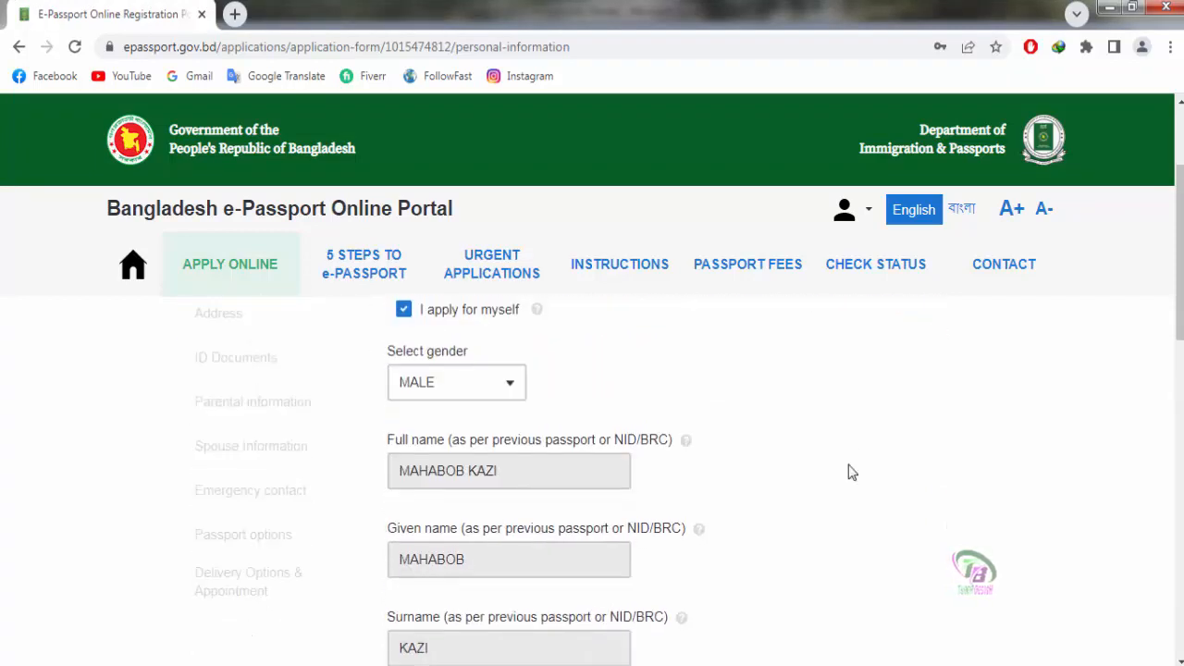
scroll(849, 472, "down", 1)
scroll(449, 469, "down", 2)
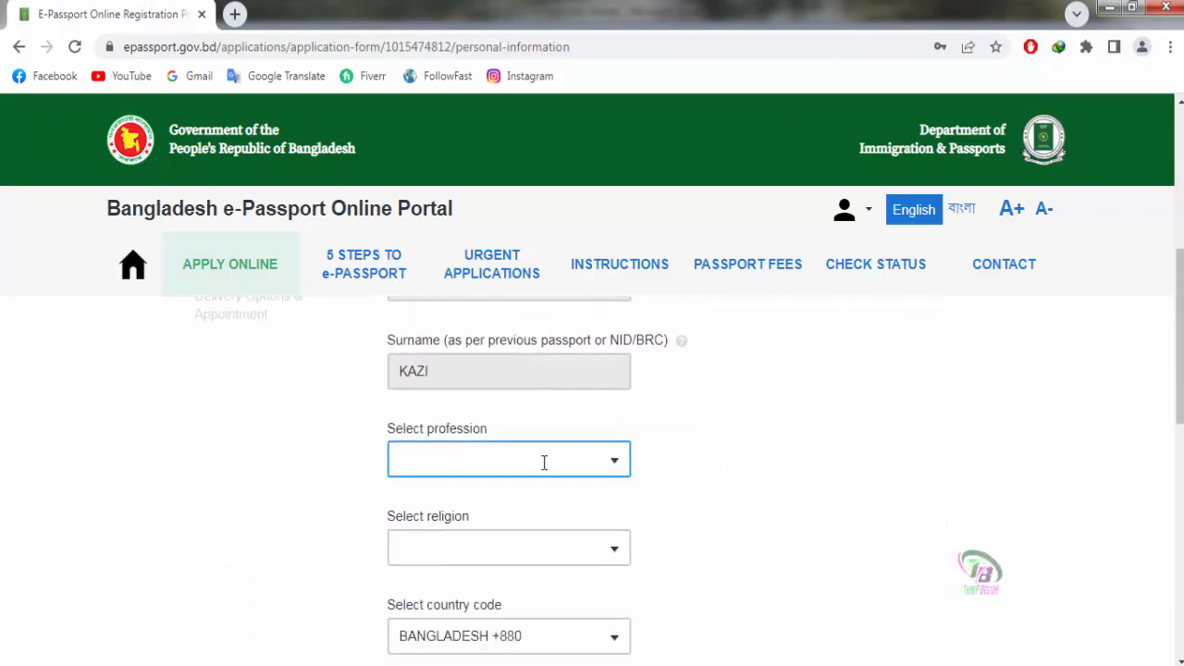
Step: Set the profession to LABOR and the religion to ISLAM
left_click(612, 468)
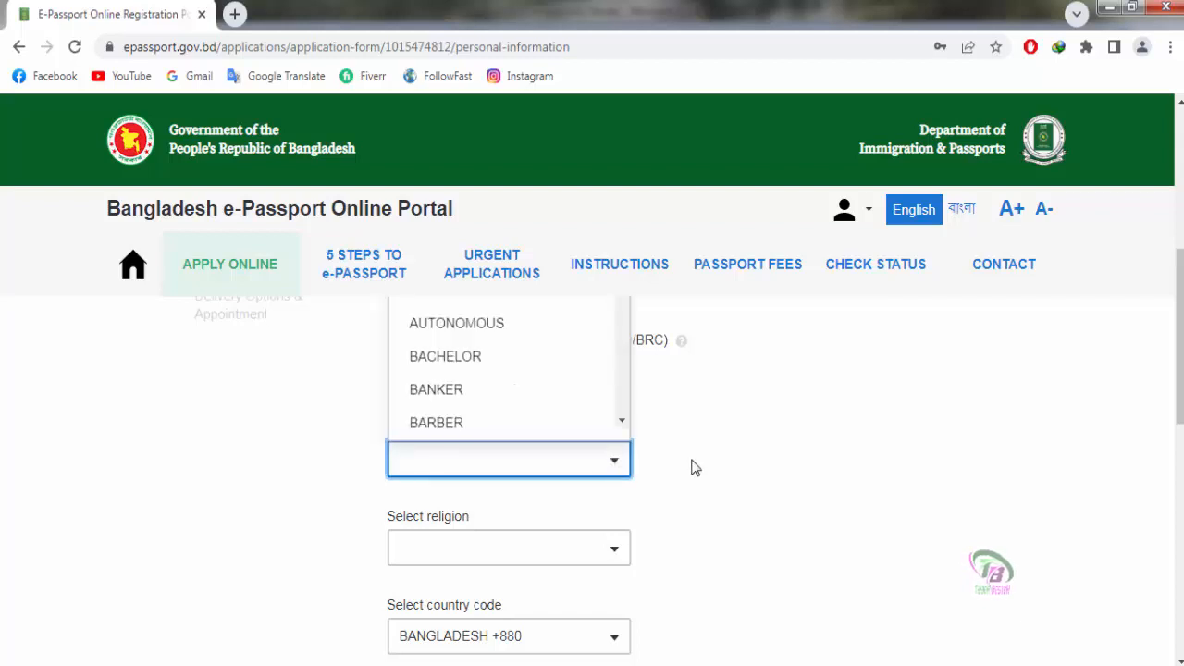
scroll(694, 467, "up", 1)
scroll(575, 465, "up", 1)
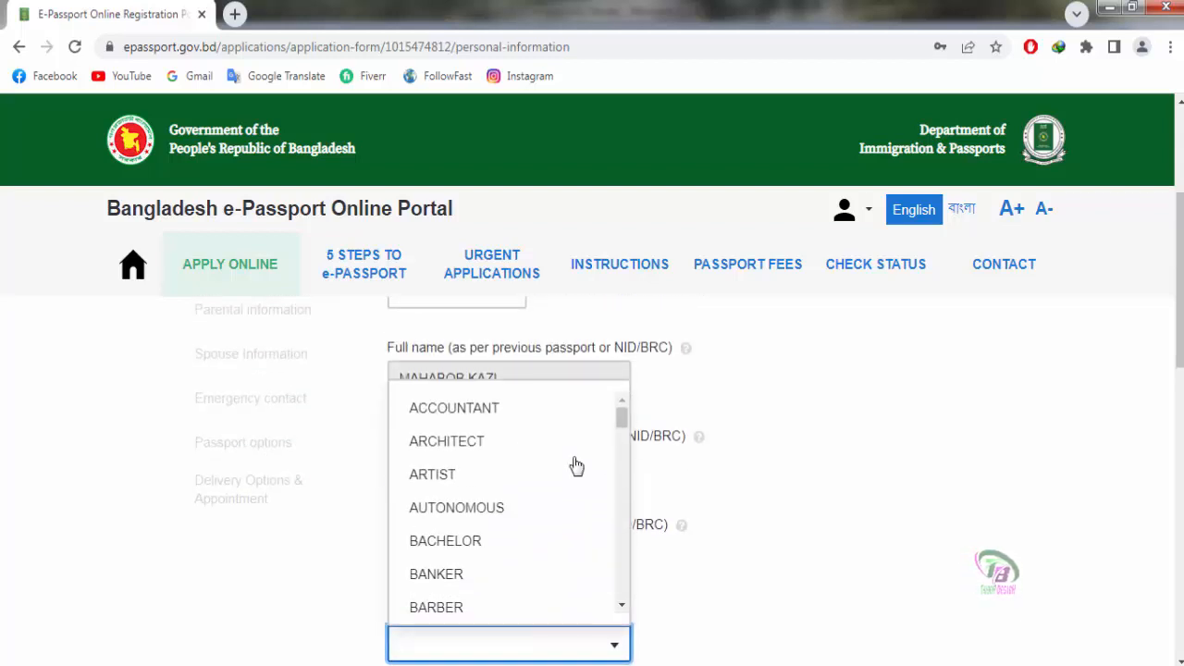
scroll(574, 466, "down", 1)
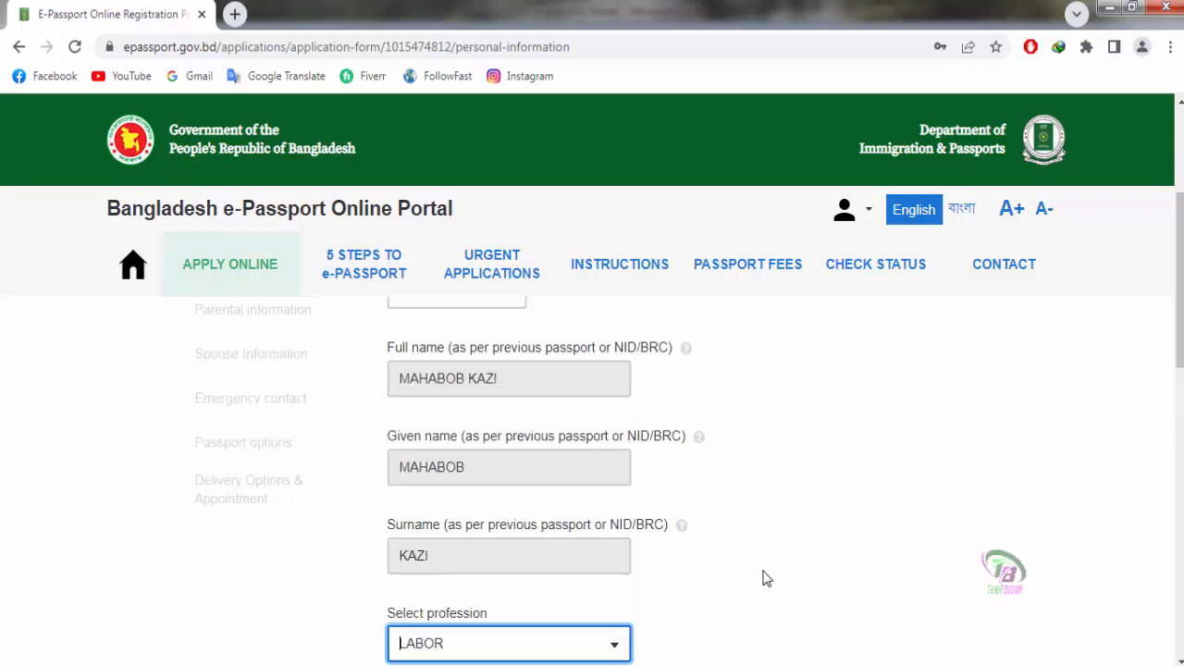
left_click(755, 552)
scroll(755, 552, "down", 3)
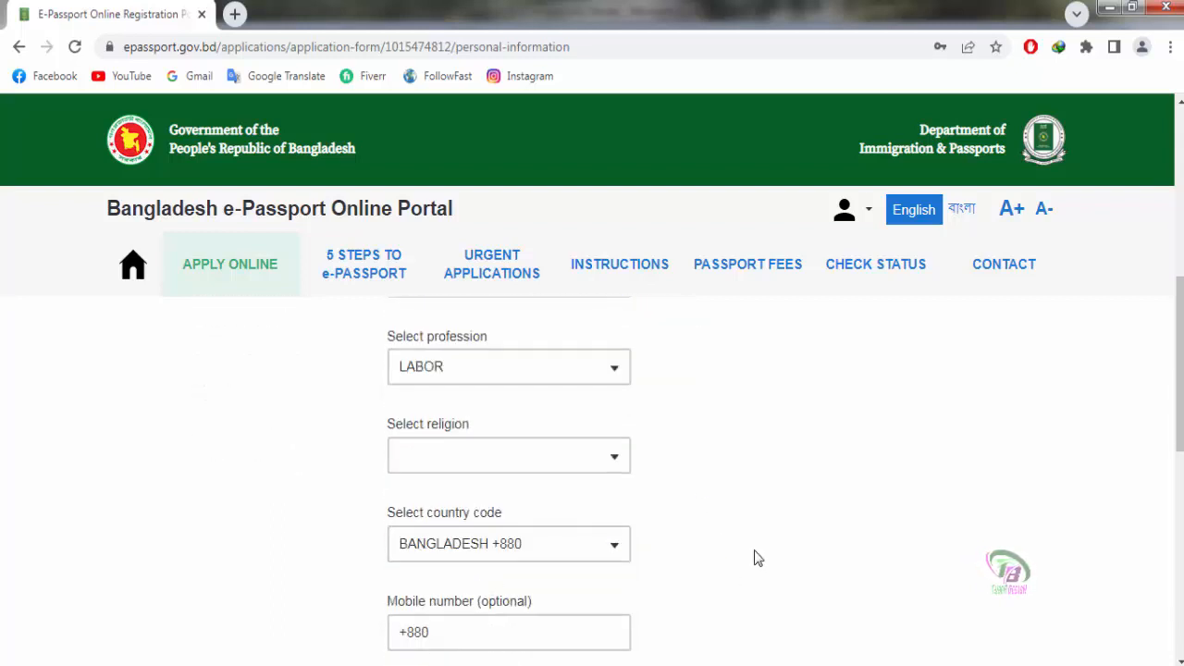
scroll(755, 558, "down", 1)
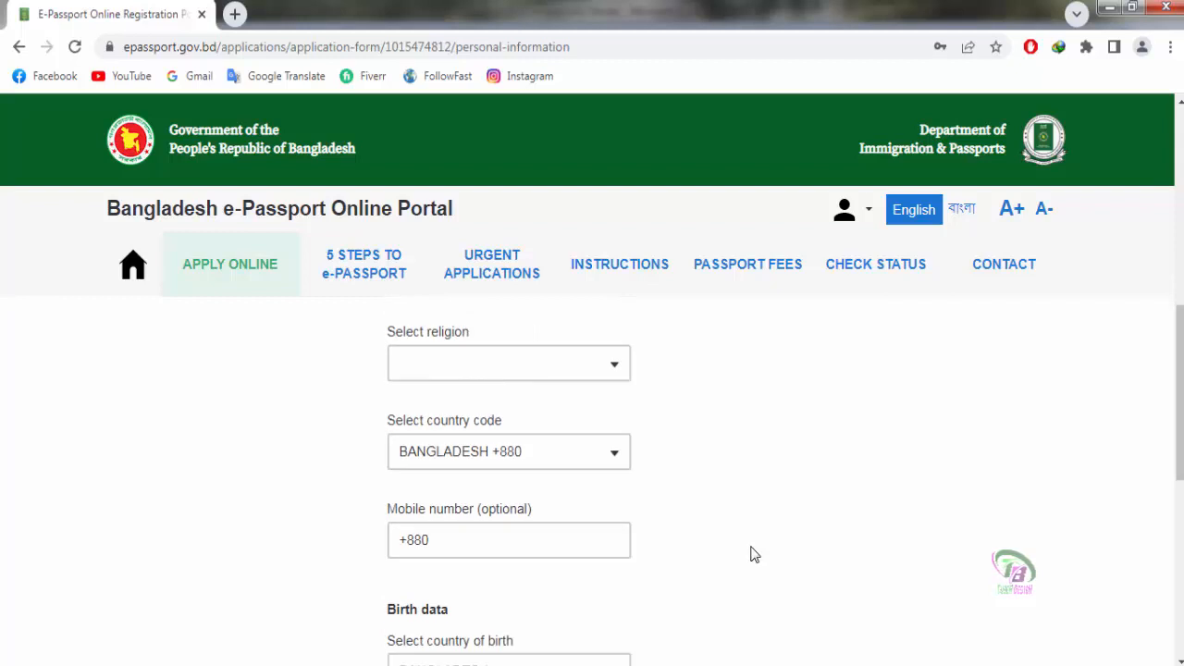
left_click(612, 373)
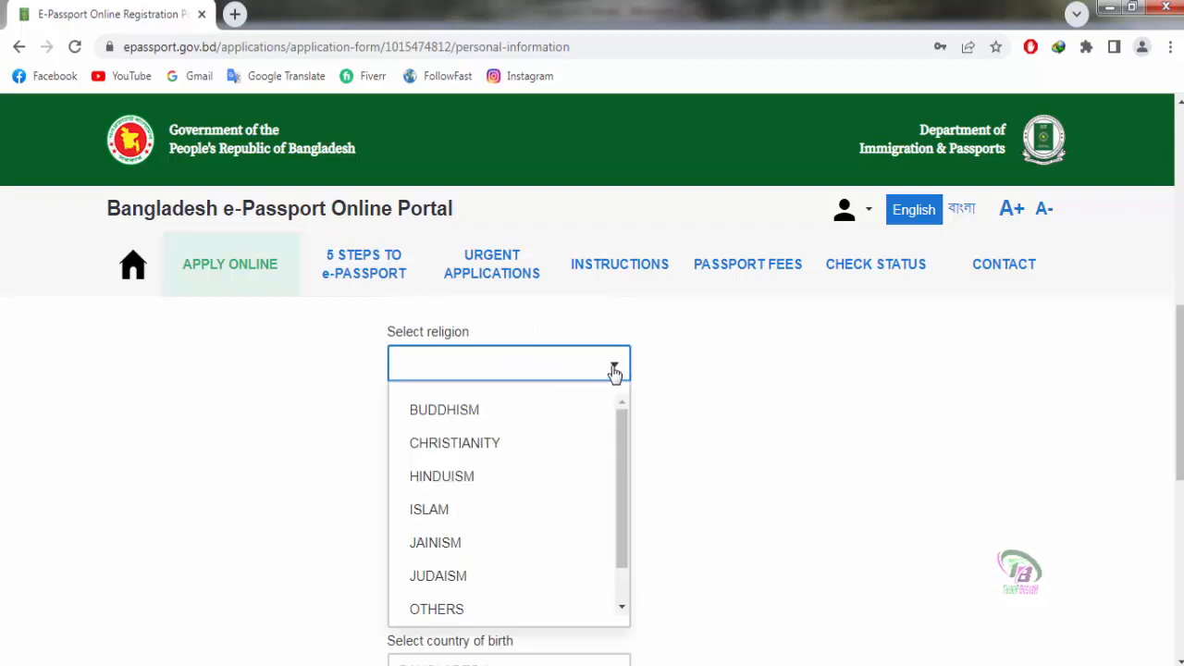
left_click(421, 511)
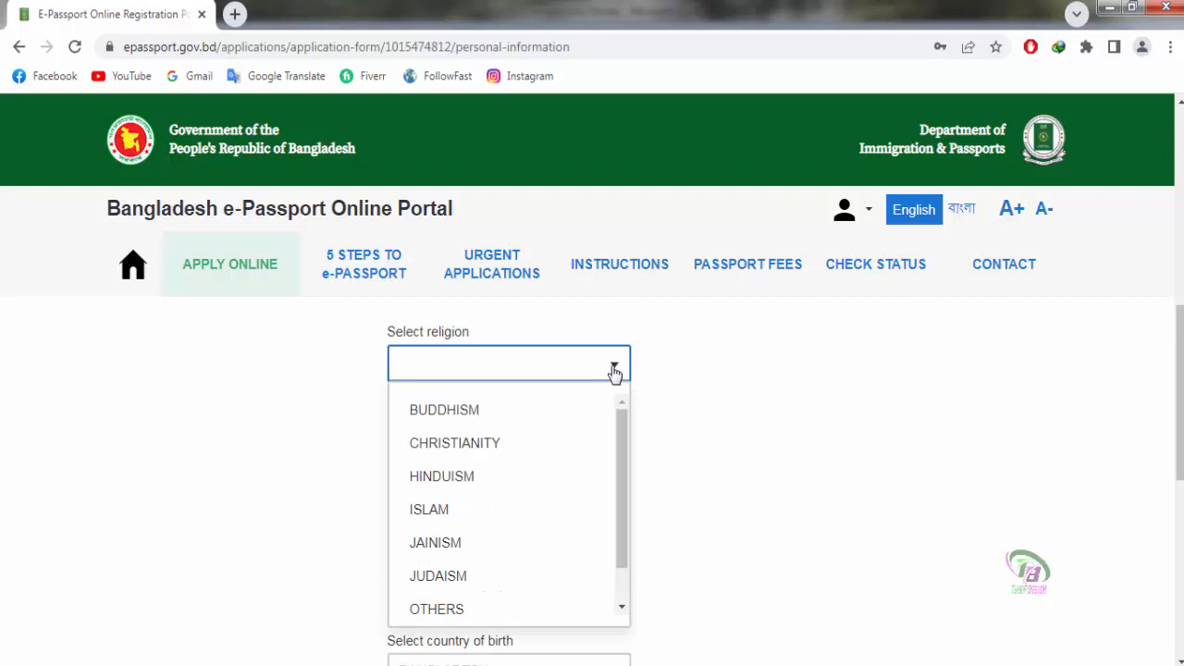
left_click(419, 511)
scroll(796, 515, "down", 1)
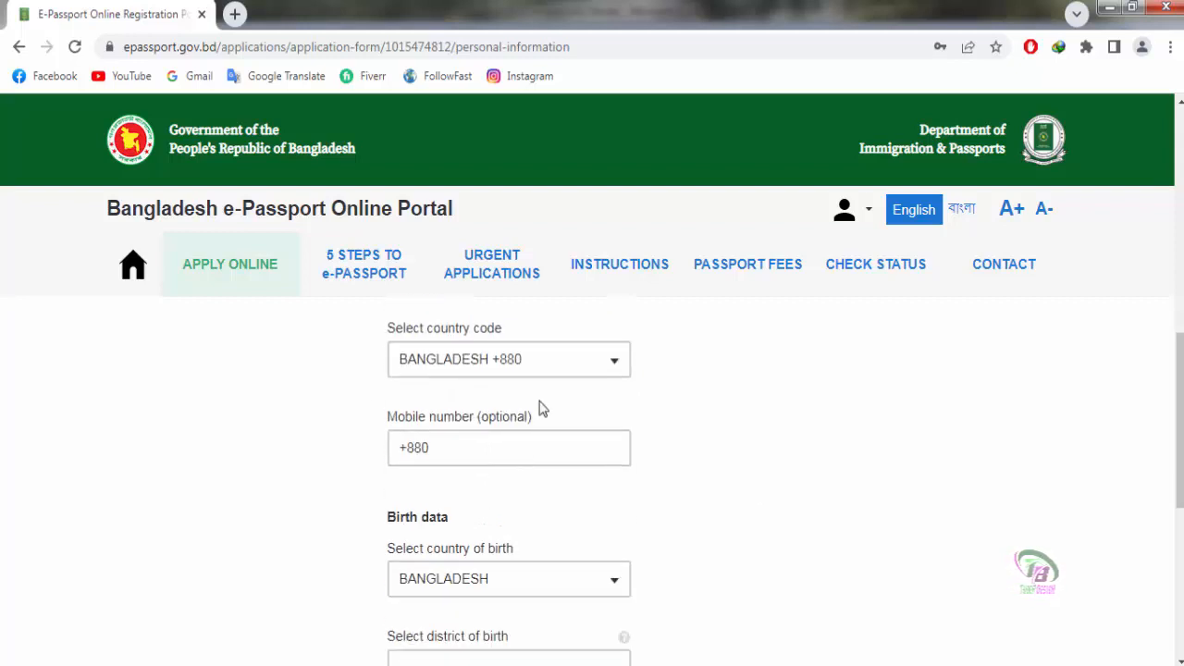
Step: Keep BANGLADESH +880 as the country code and enter the applicant's mobile number
left_click(611, 374)
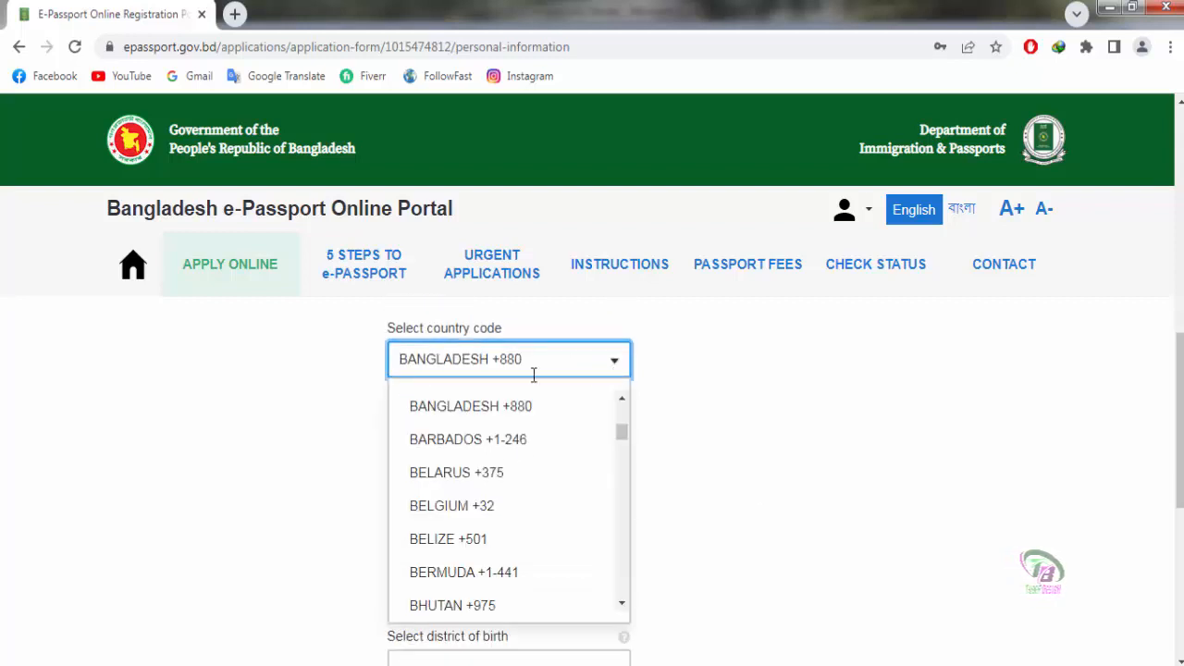
left_click(496, 412)
left_click(392, 449)
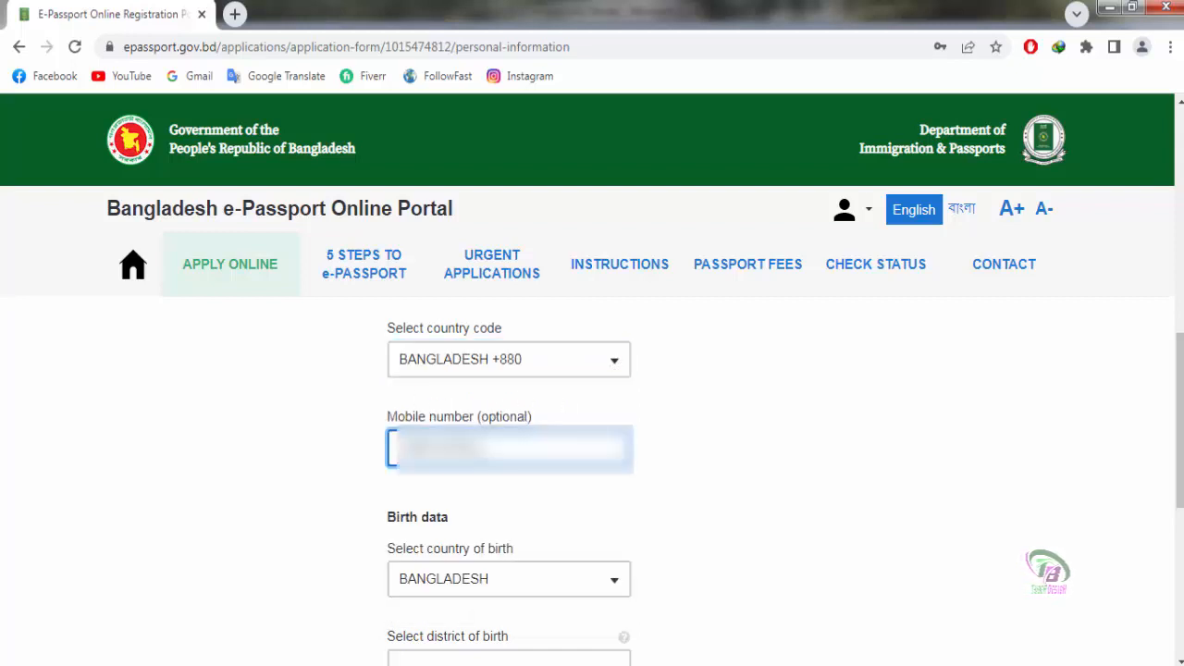
type("***")
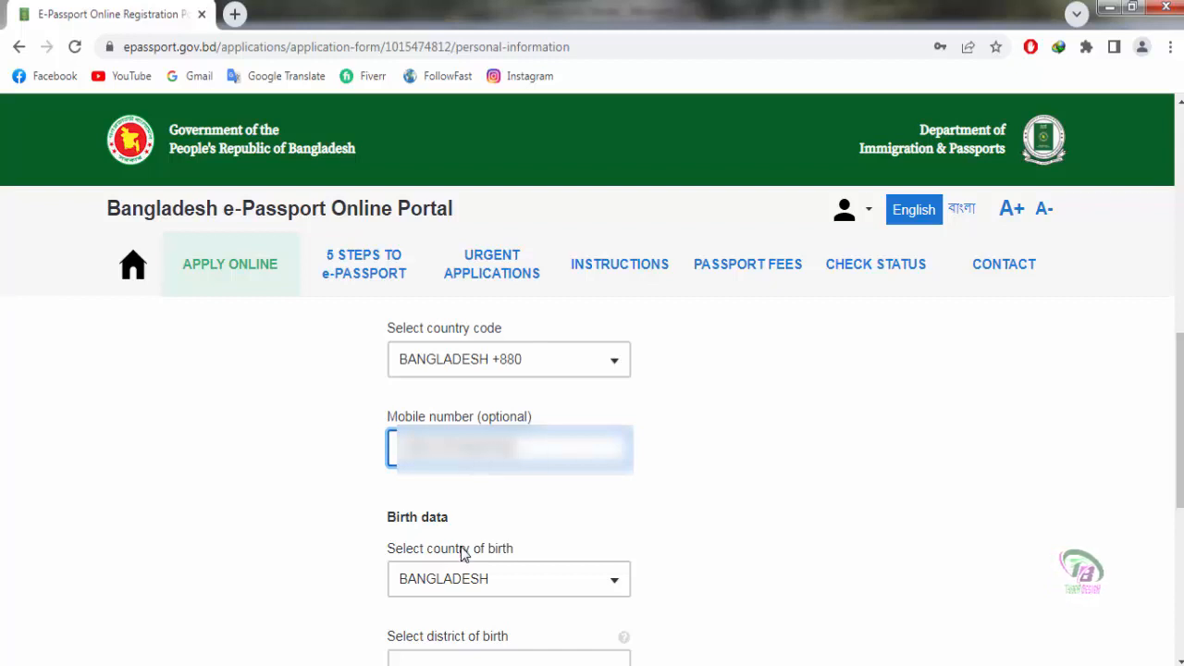
scroll(462, 552, "down", 1)
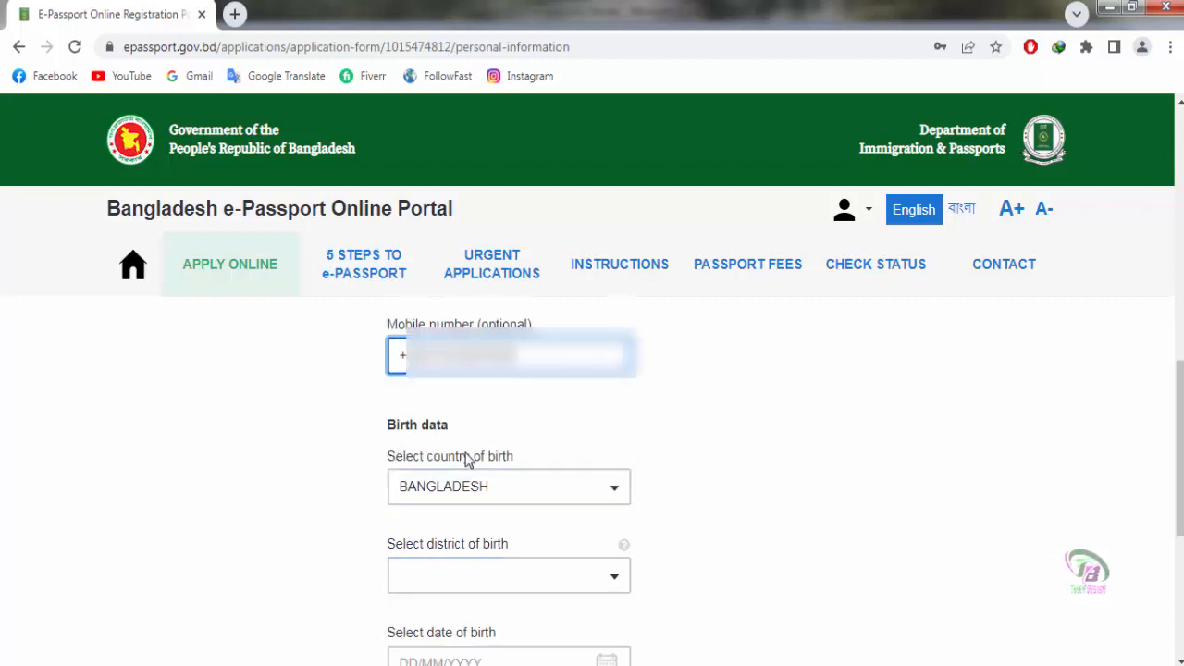
scroll(555, 425, "down", 2)
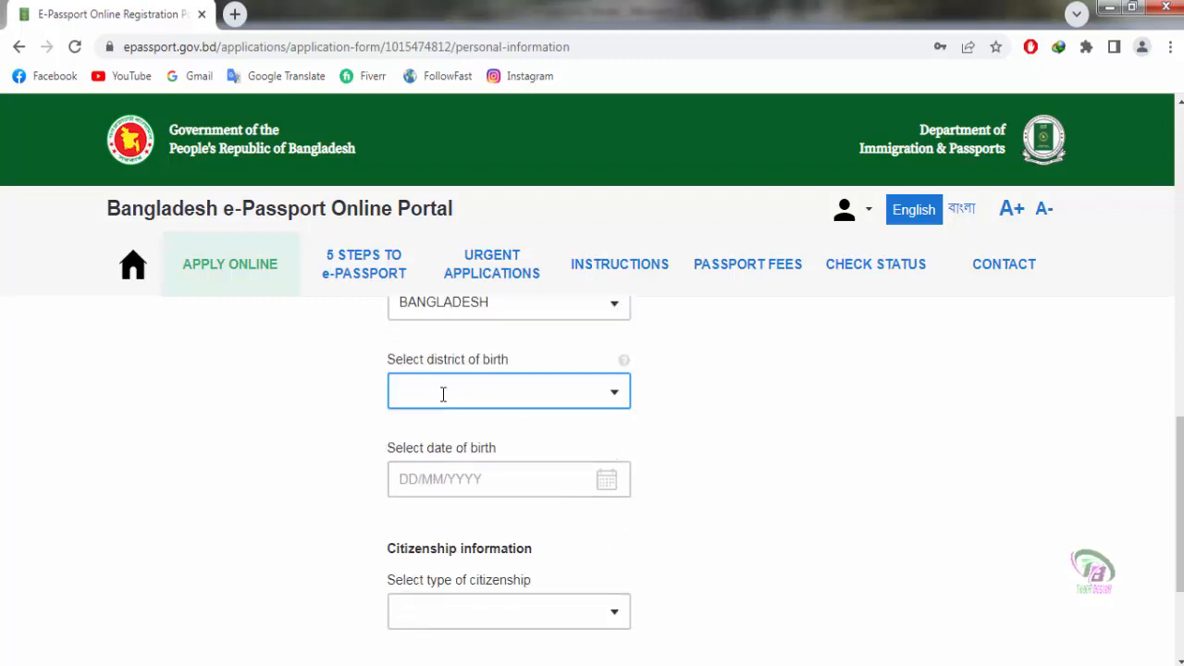
Step: Choose DHAKA as the district of birth
left_click(615, 397)
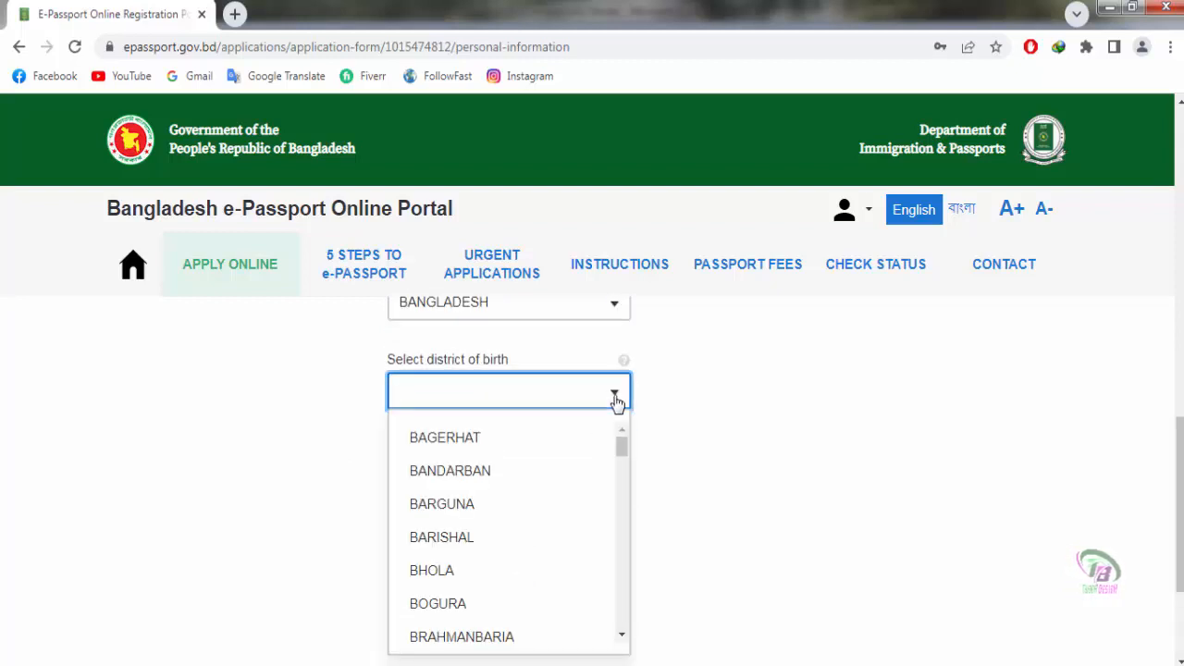
scroll(538, 488, "down", 2)
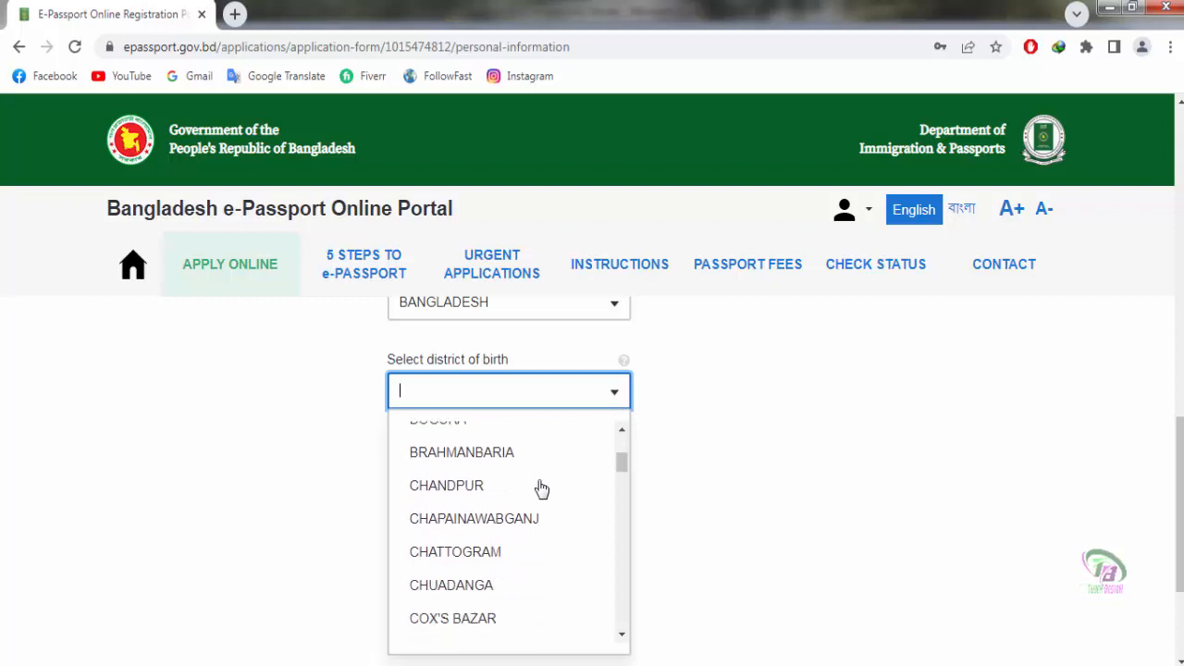
scroll(543, 488, "down", 2)
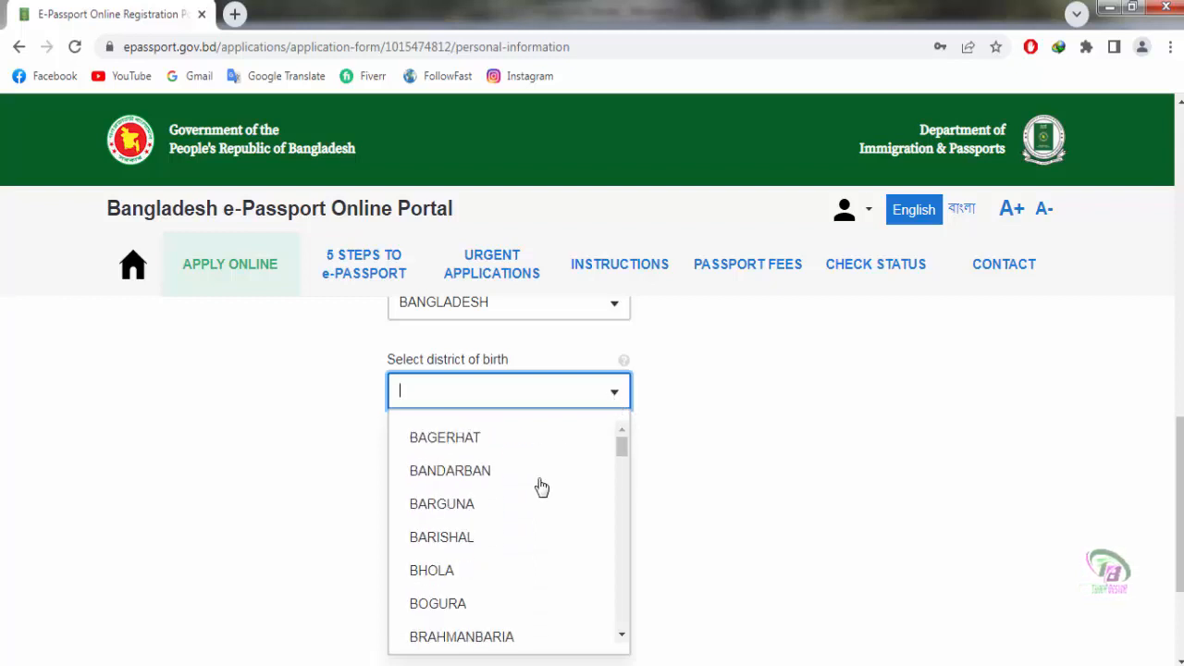
scroll(542, 488, "down", 1)
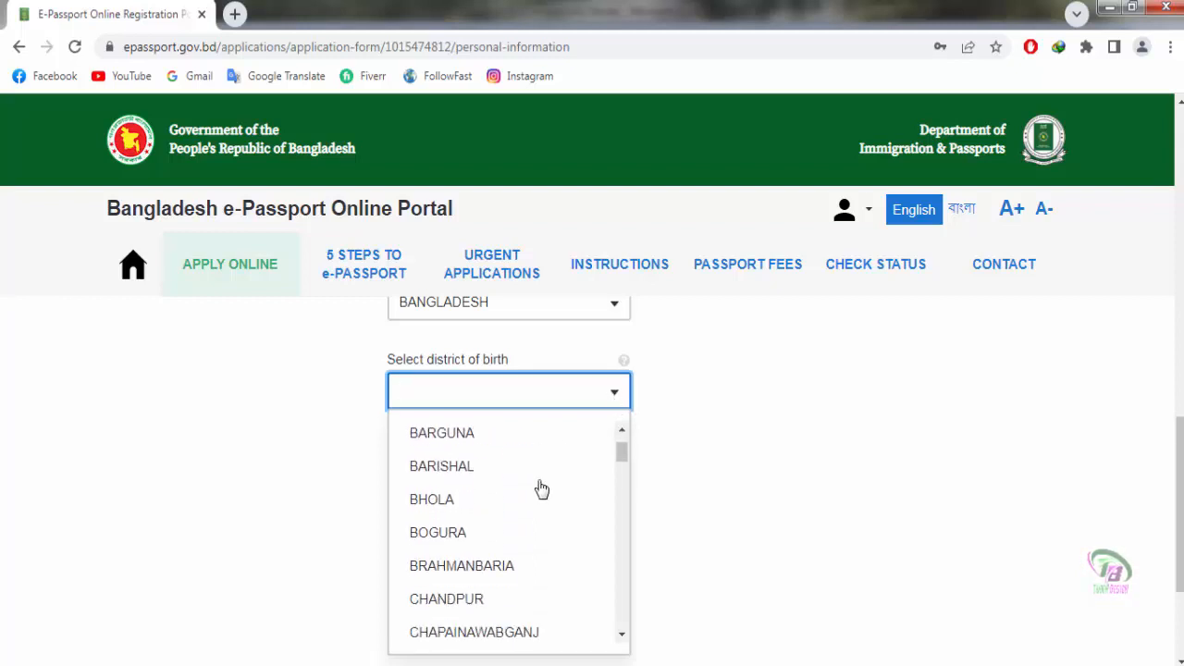
scroll(542, 488, "down", 3)
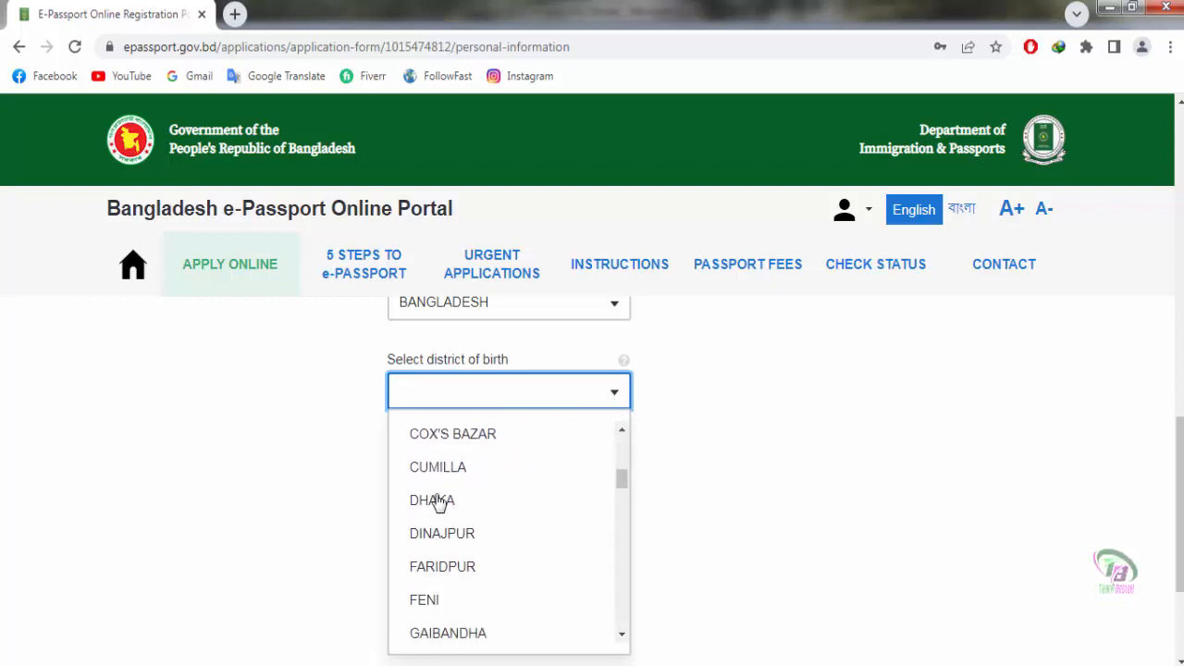
left_click(438, 500)
scroll(859, 495, "down", 1)
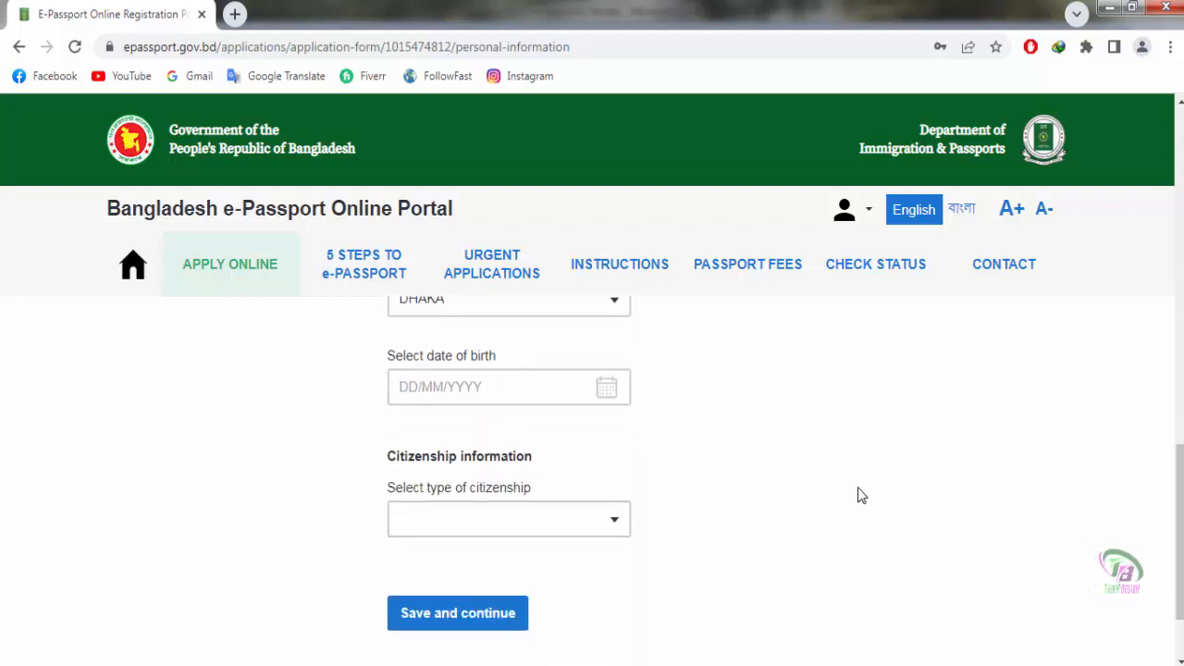
Step: Pick the date of birth in the calendar so it reads 13/05/2023
left_click(431, 396)
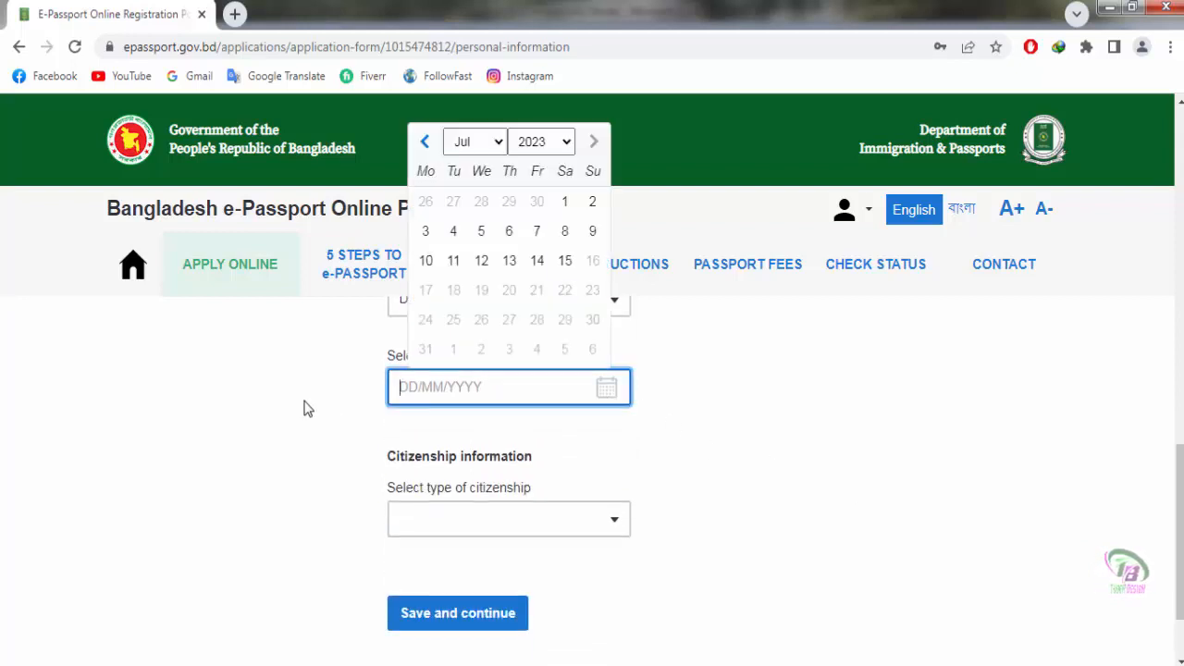
left_click(425, 141)
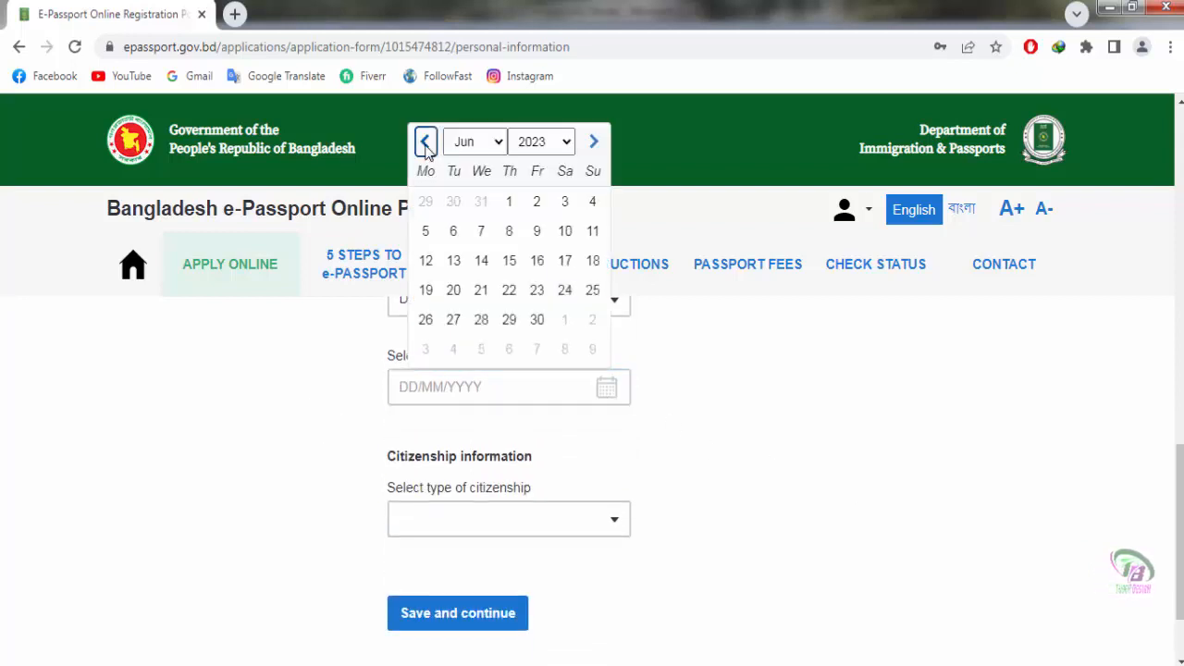
left_click(424, 140)
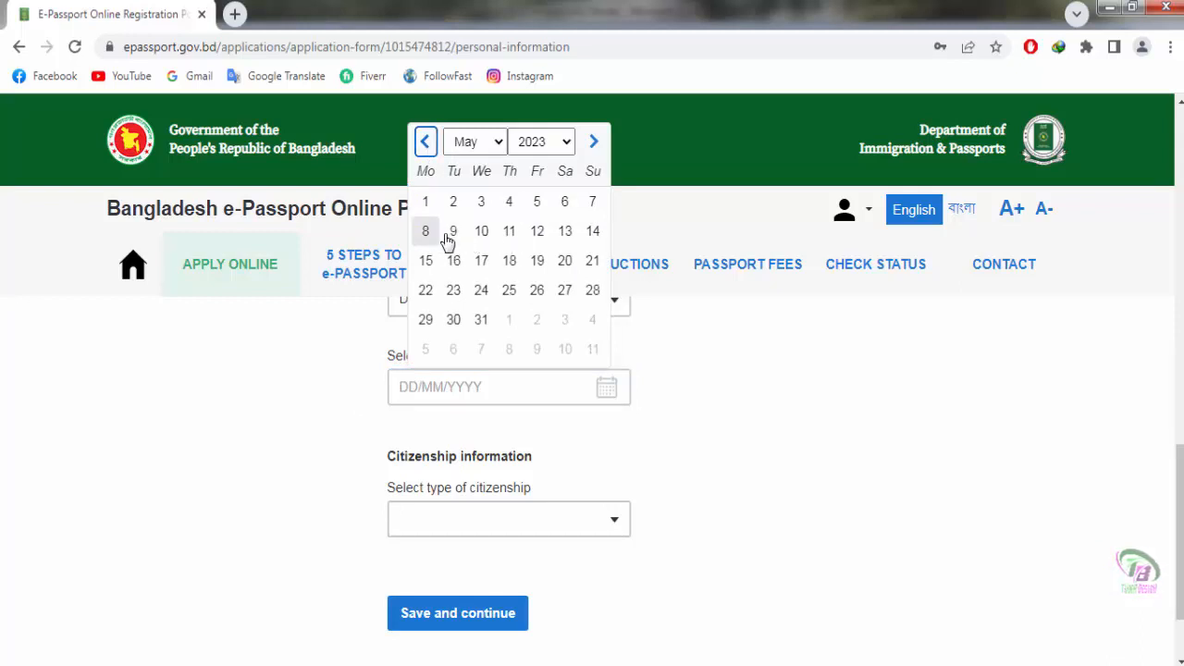
left_click(541, 141)
scroll(565, 344, "up", 3)
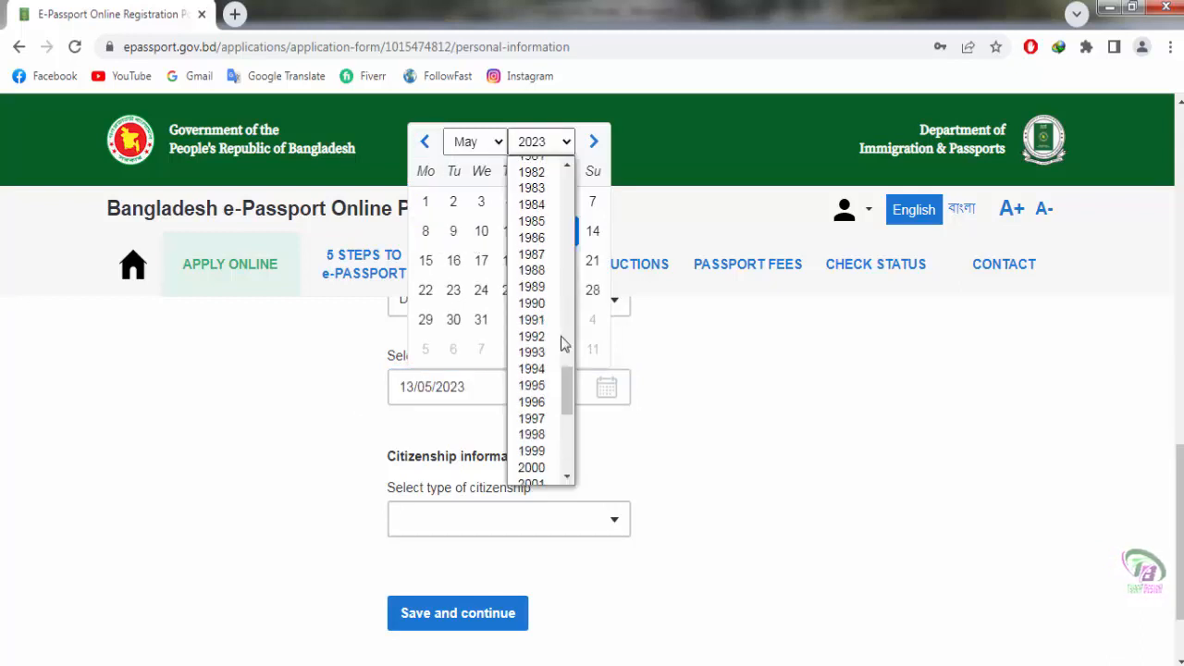
left_click(542, 221)
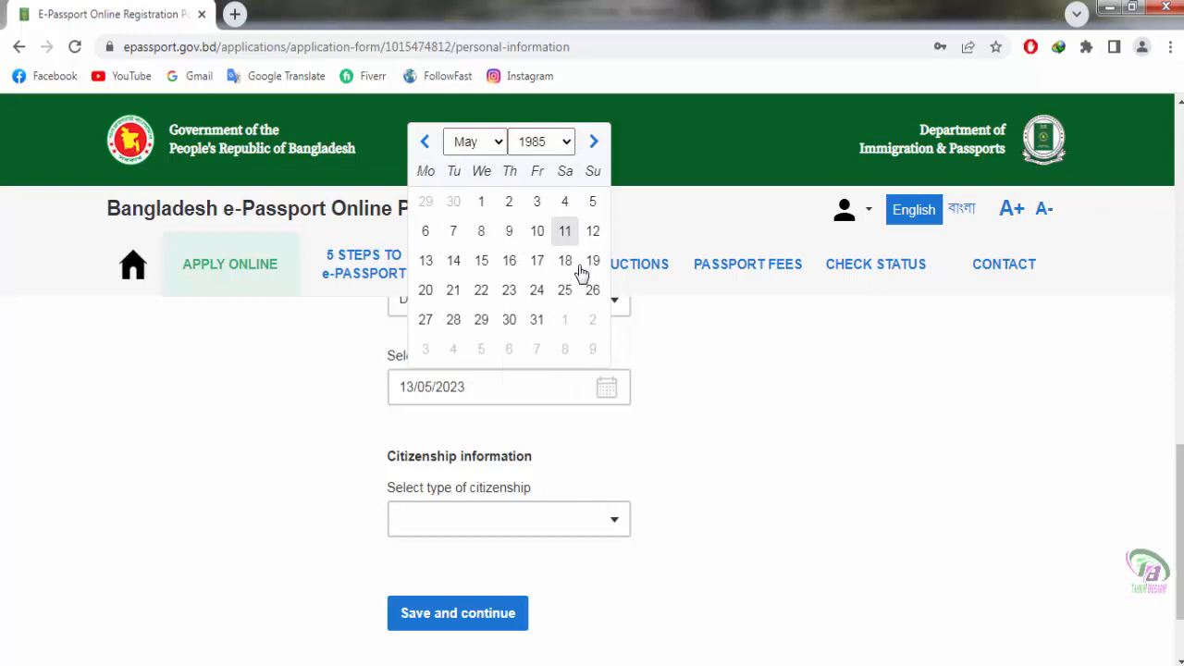
left_click(777, 452)
left_click(499, 526)
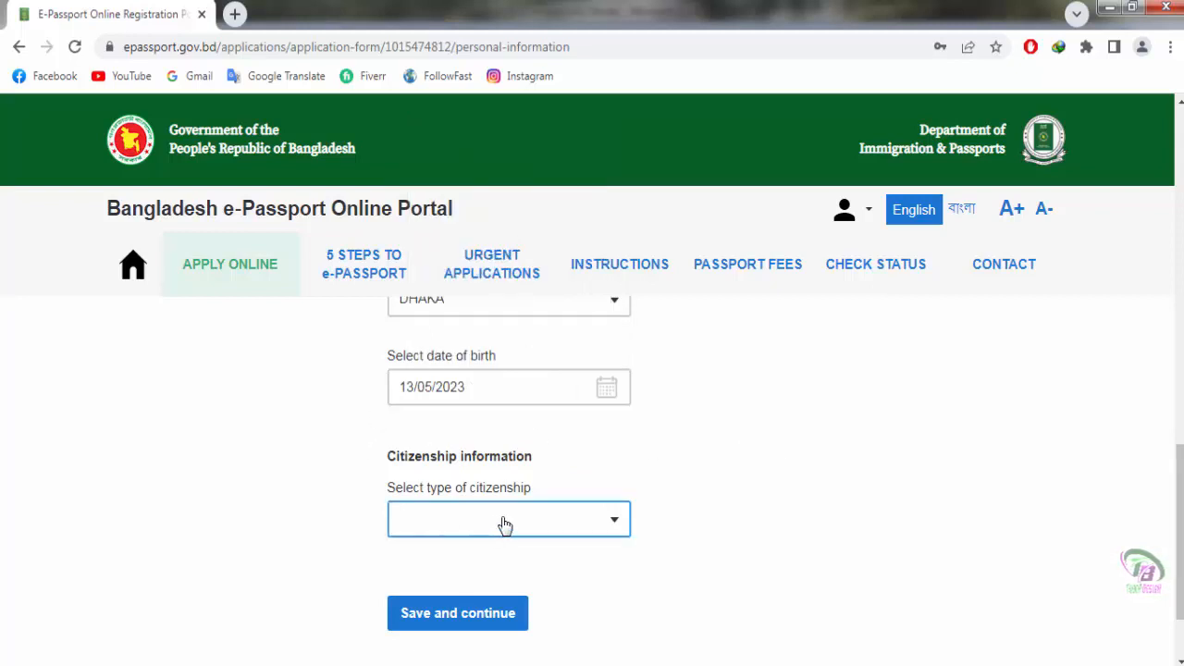
Step: Choose BY BIRTH as the citizenship type and save the personal information page
left_click(774, 466)
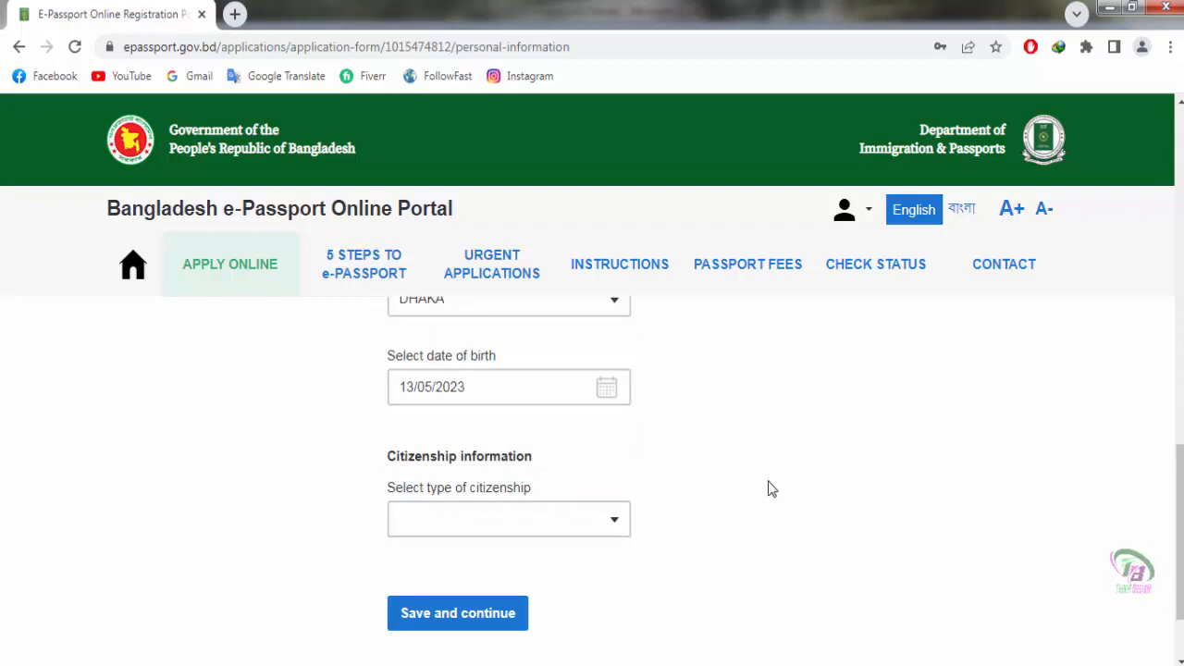
left_click(615, 529)
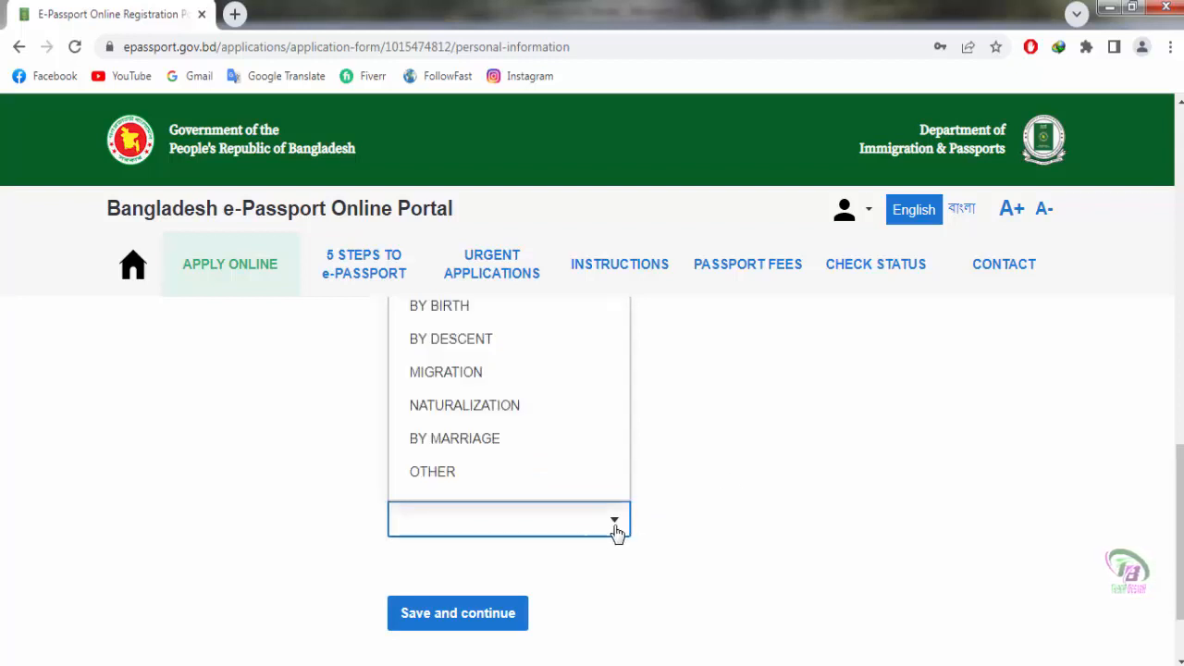
left_click(468, 311)
left_click(505, 525)
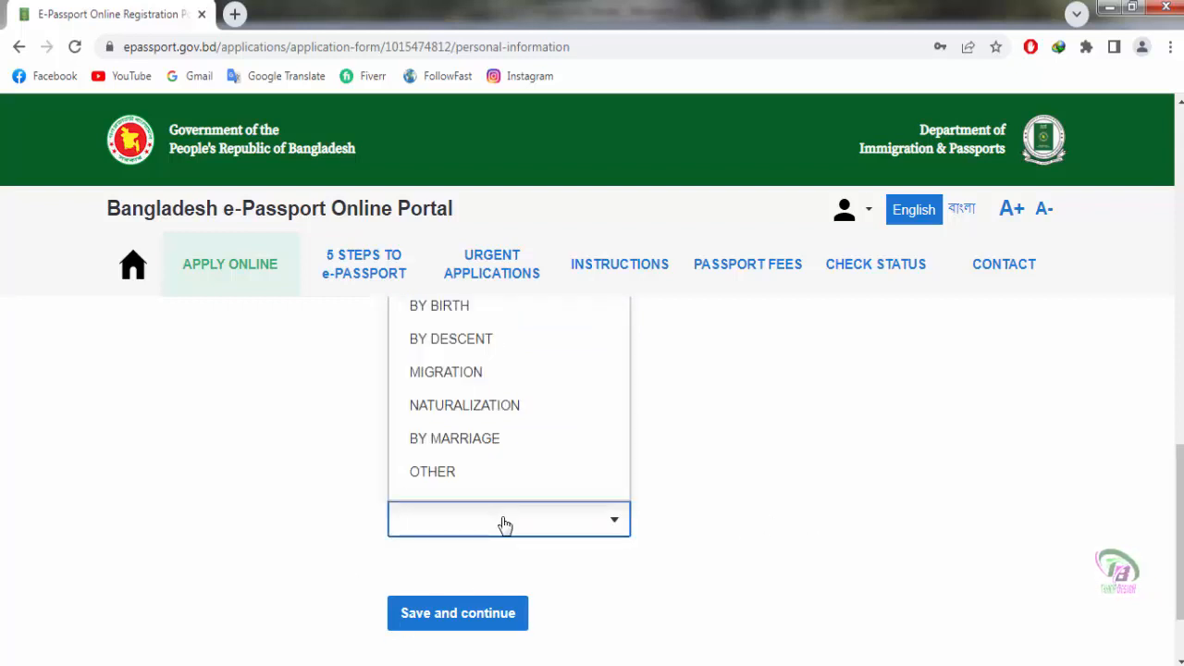
left_click(775, 466)
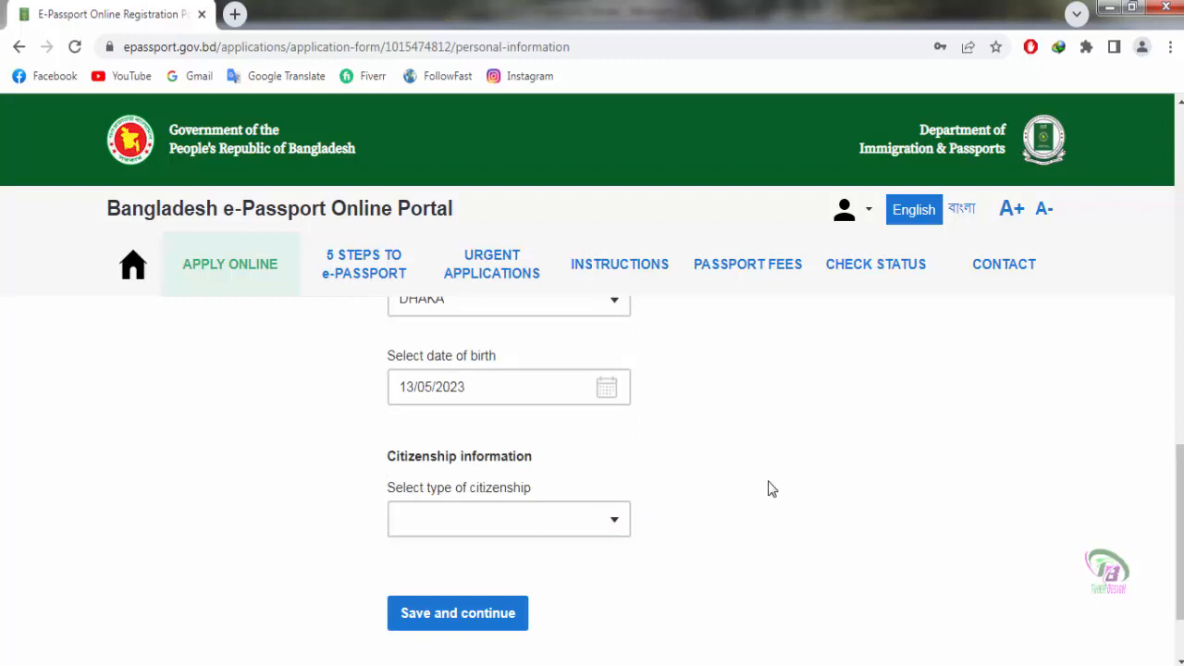
left_click(615, 530)
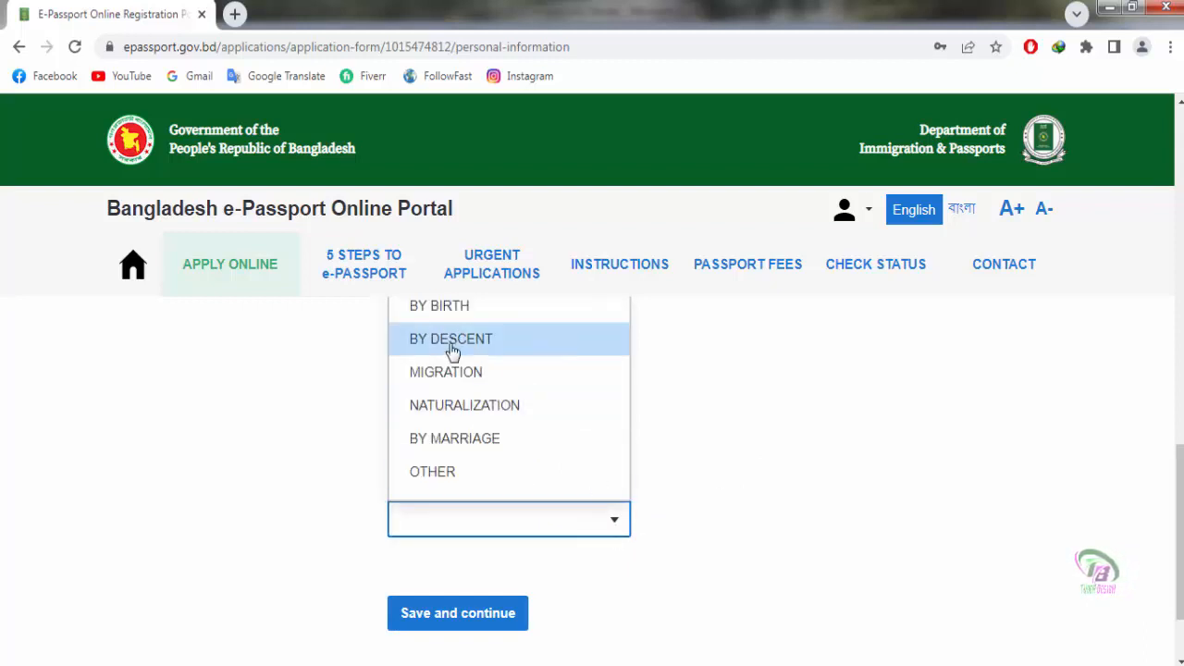
left_click(466, 308)
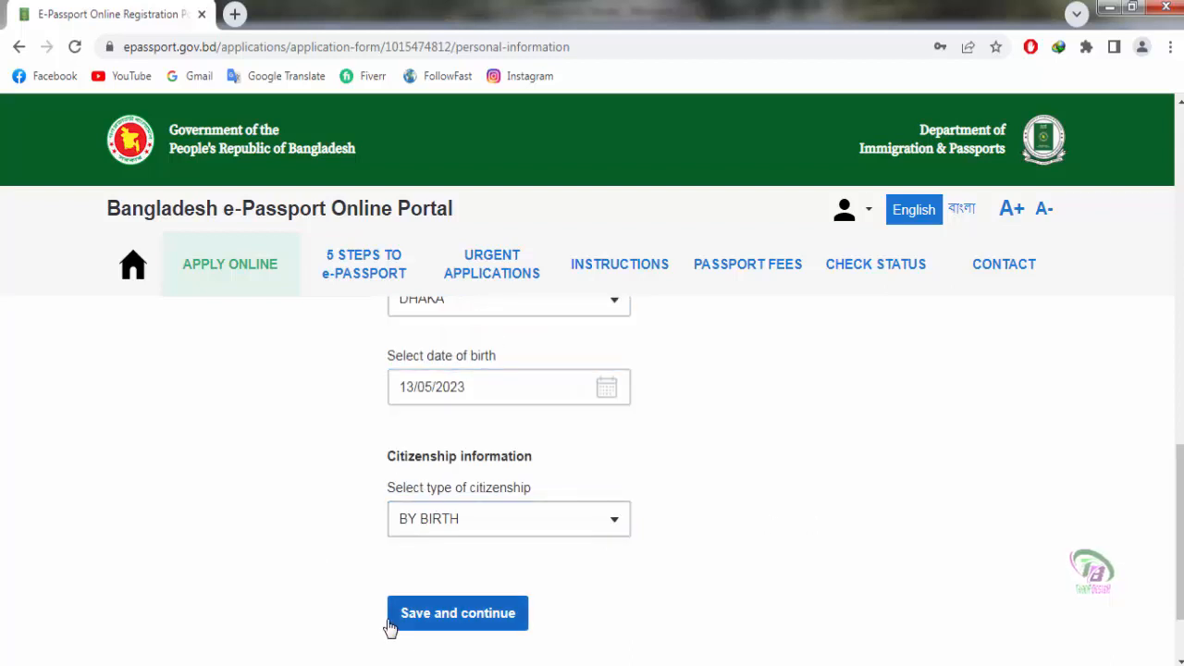
left_click(454, 623)
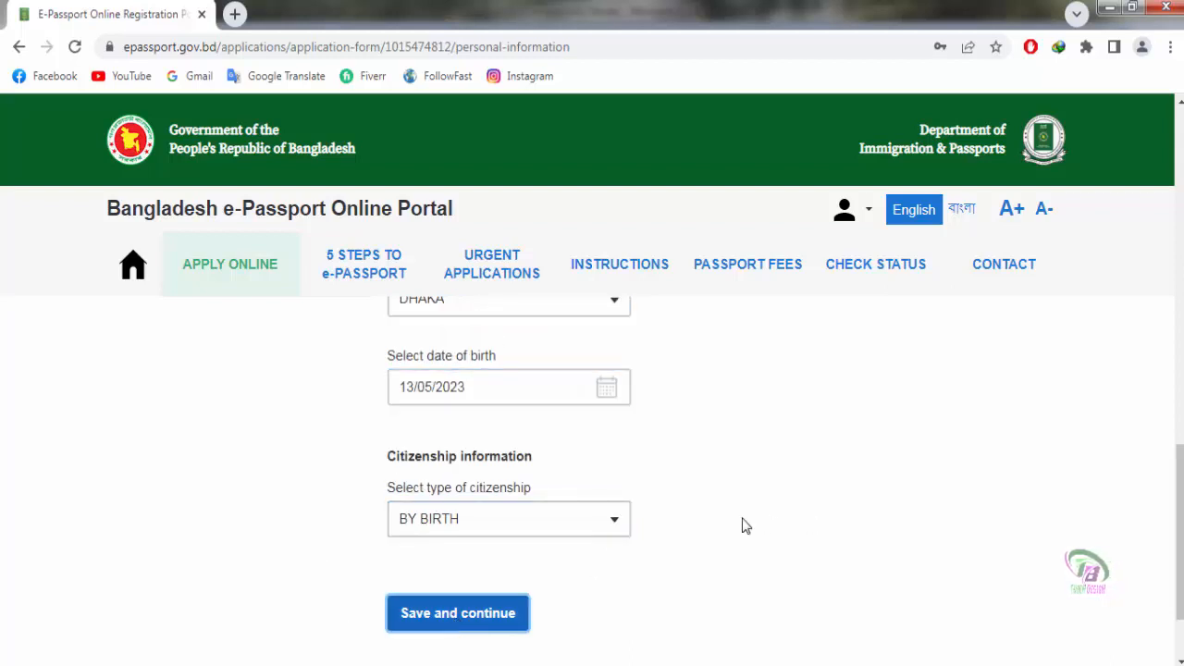
scroll(745, 525, "down", 1)
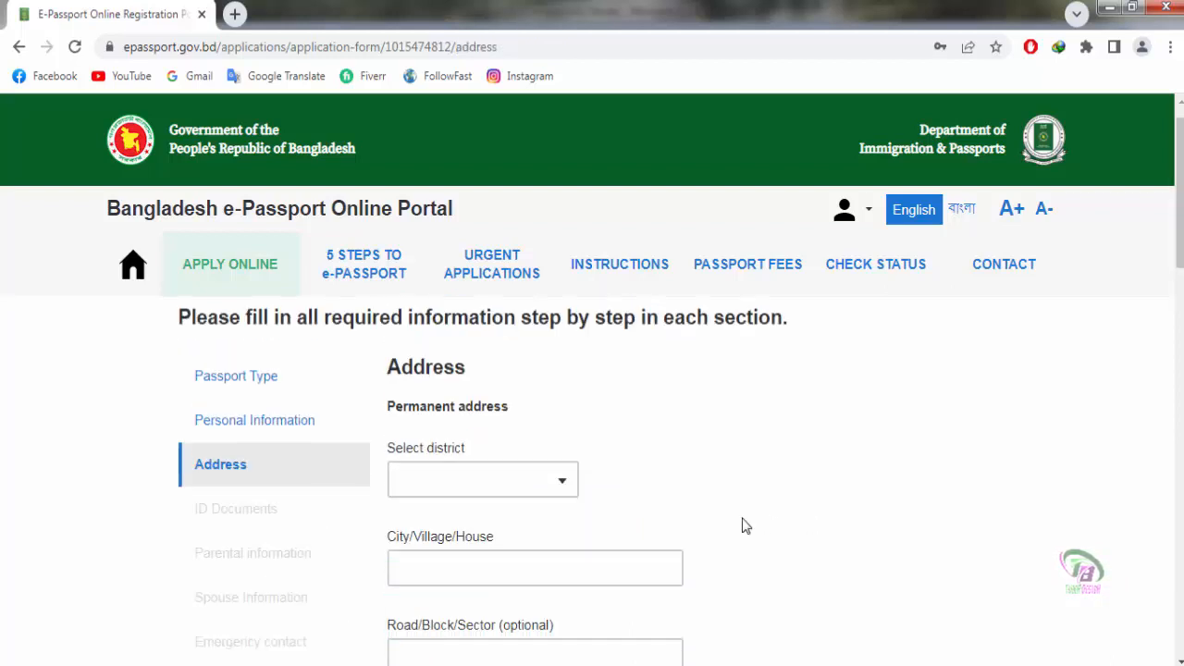
Step: Select DHAKA as the permanent address district
left_click(417, 444)
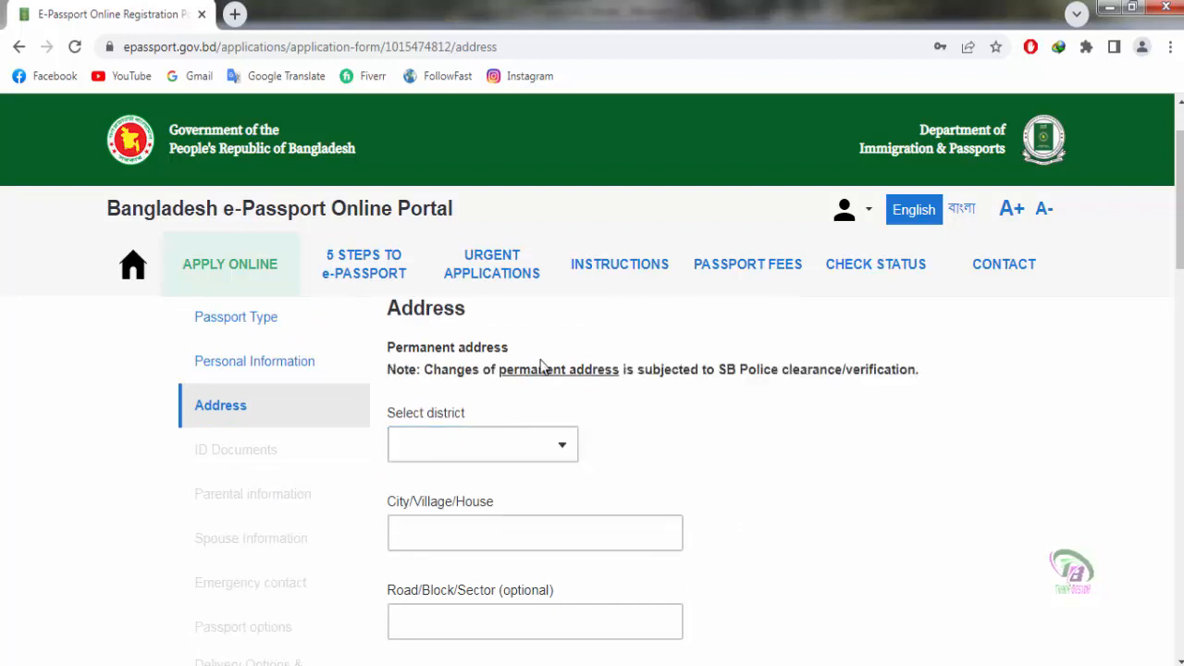
scroll(794, 420, "down", 1)
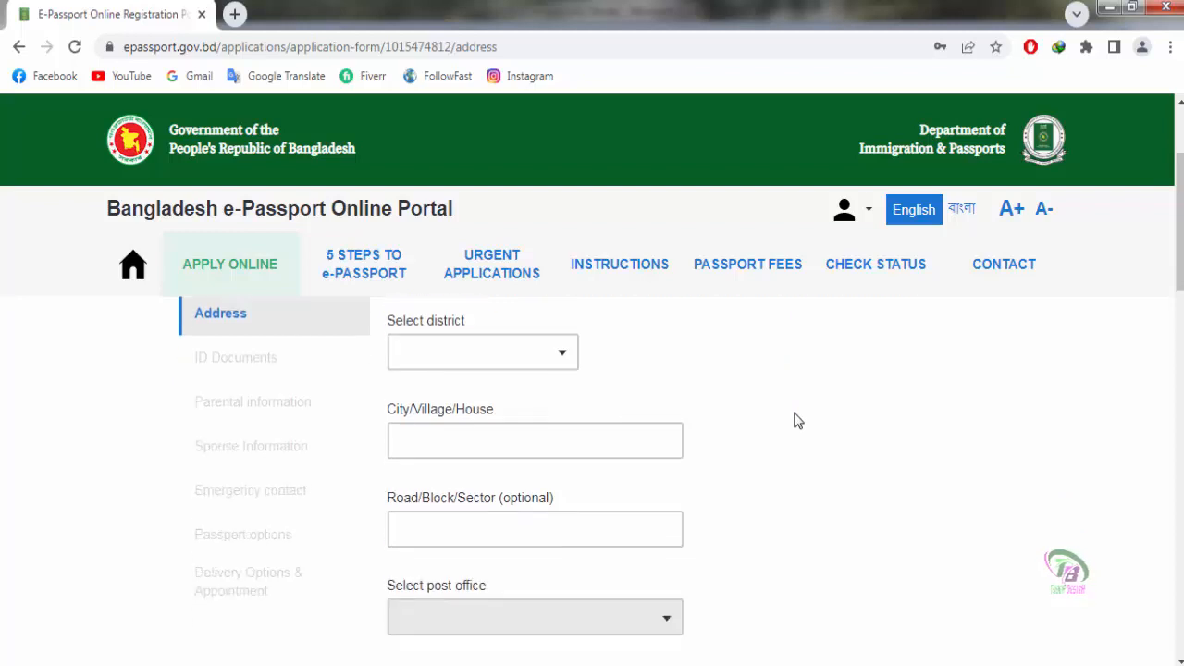
left_click(562, 359)
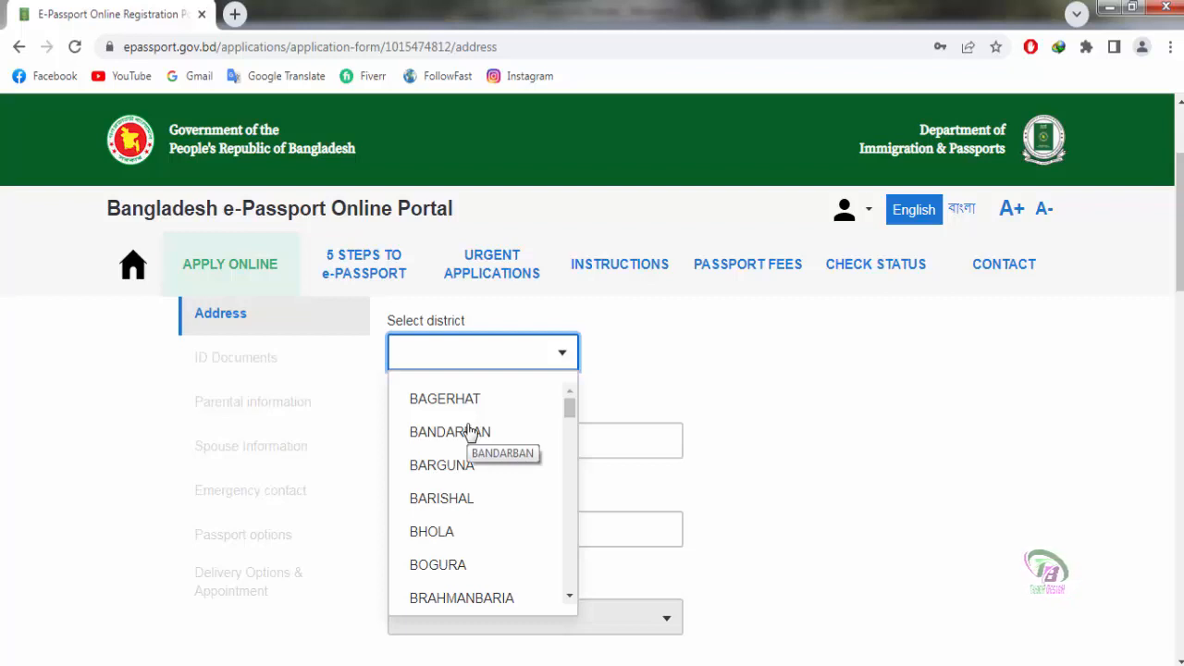
scroll(504, 440, "down", 3)
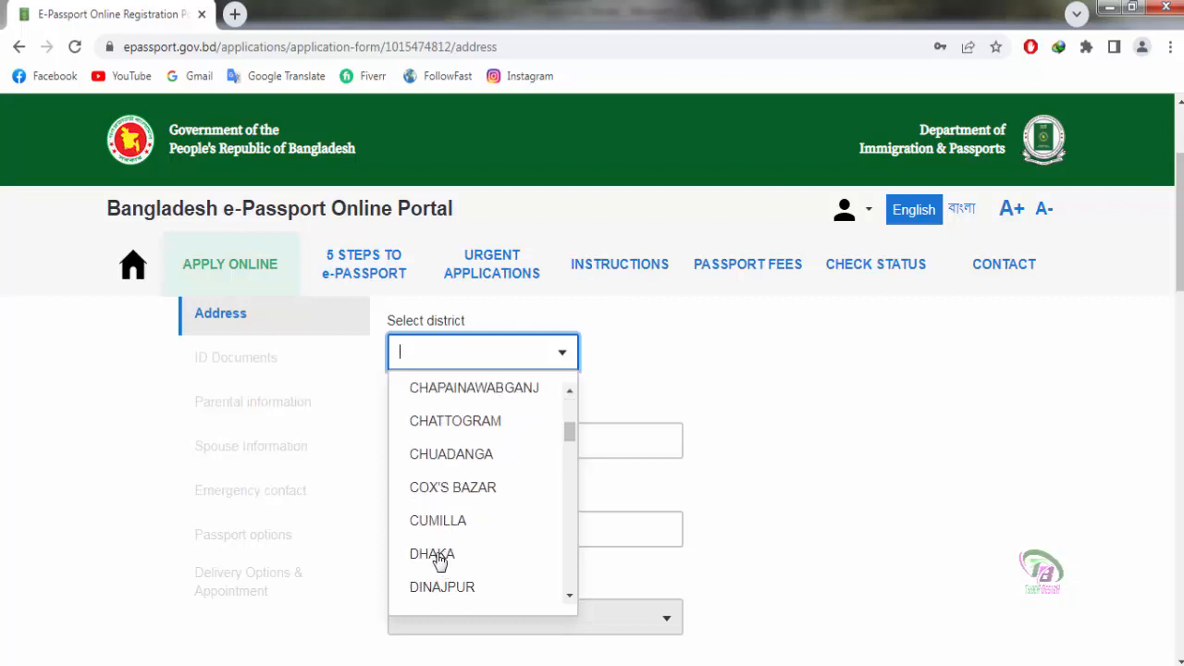
left_click(432, 554)
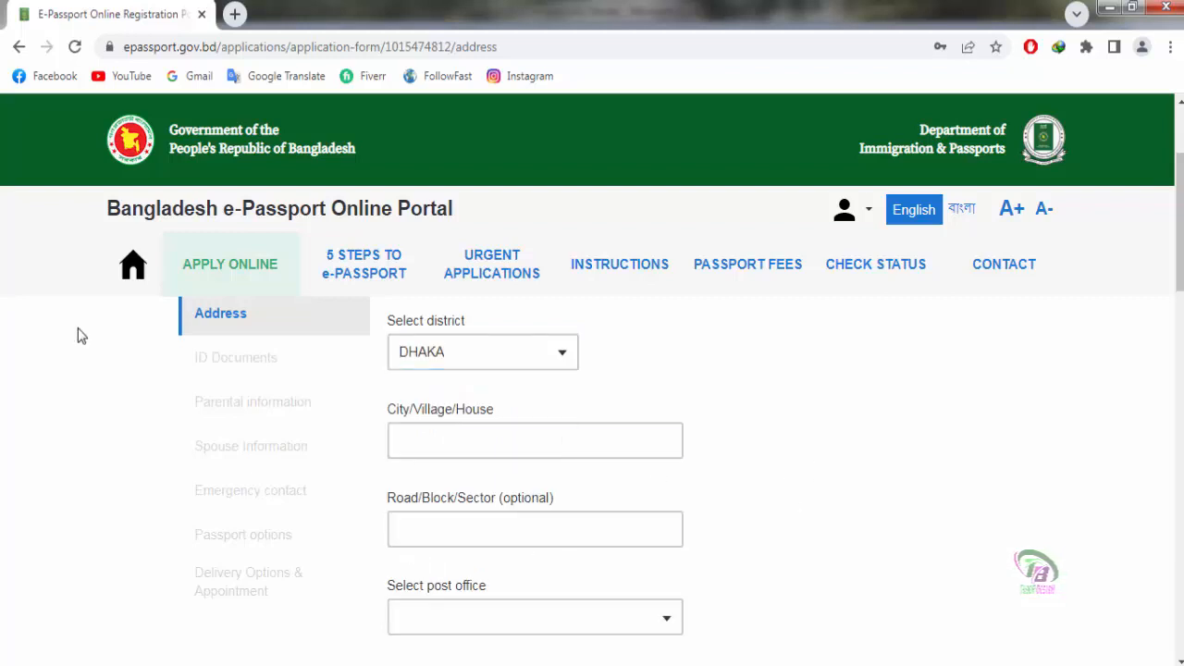
scroll(771, 444, "down", 2)
scroll(774, 445, "up", 1)
scroll(774, 445, "up", 1)
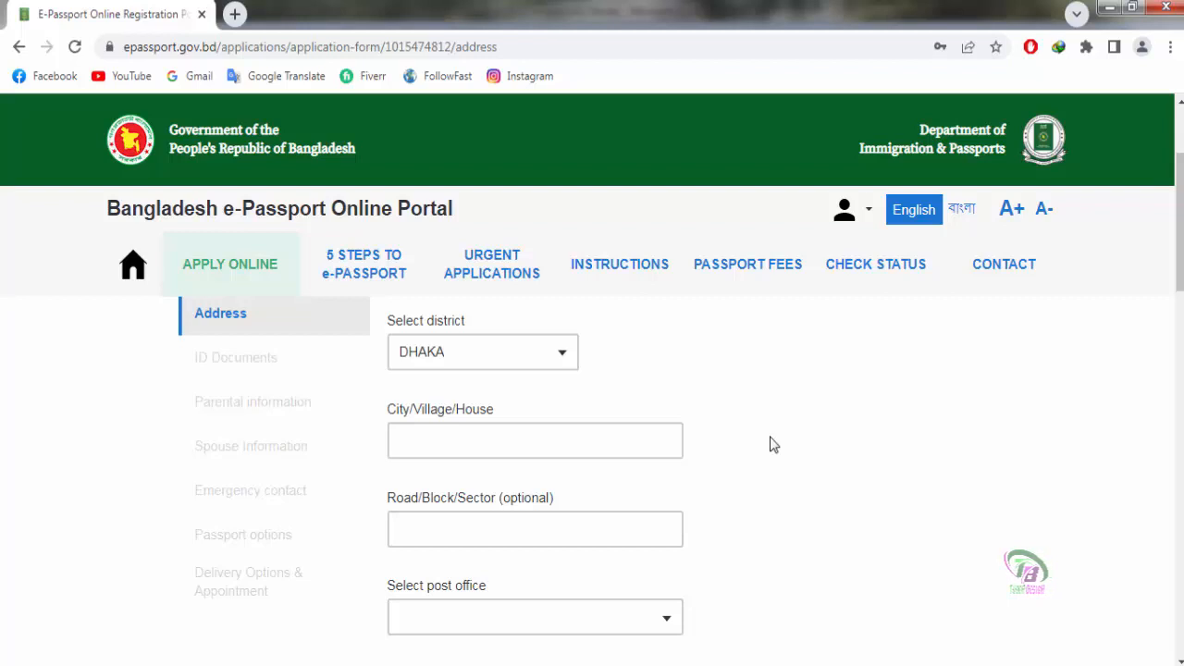
Step: Enter the City/Village/House and Road/Block/Sector details of the permanent address
left_click(481, 443)
scroll(487, 441, "down", 1)
type("HA")
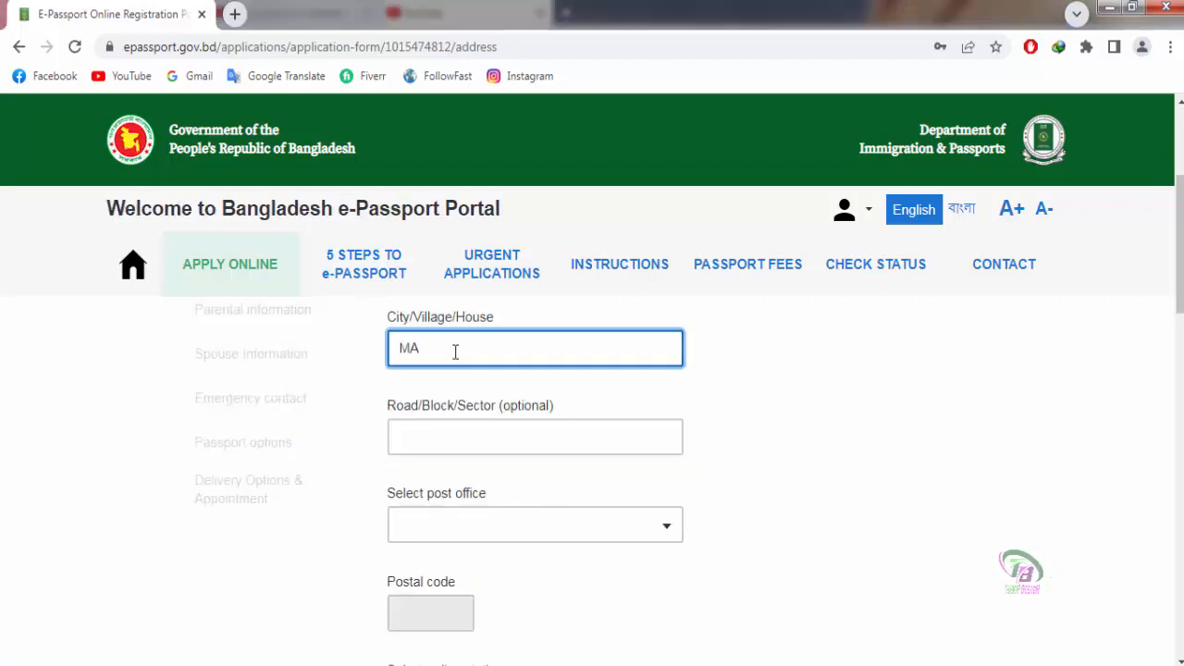
type("R")
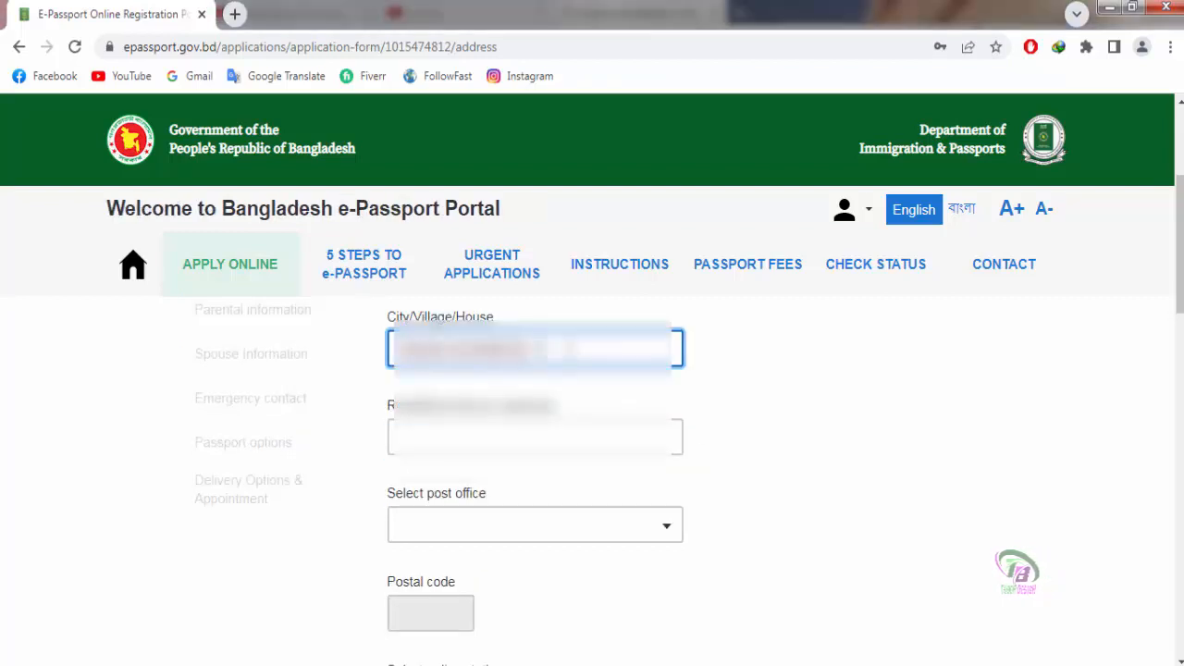
type("ARKET")
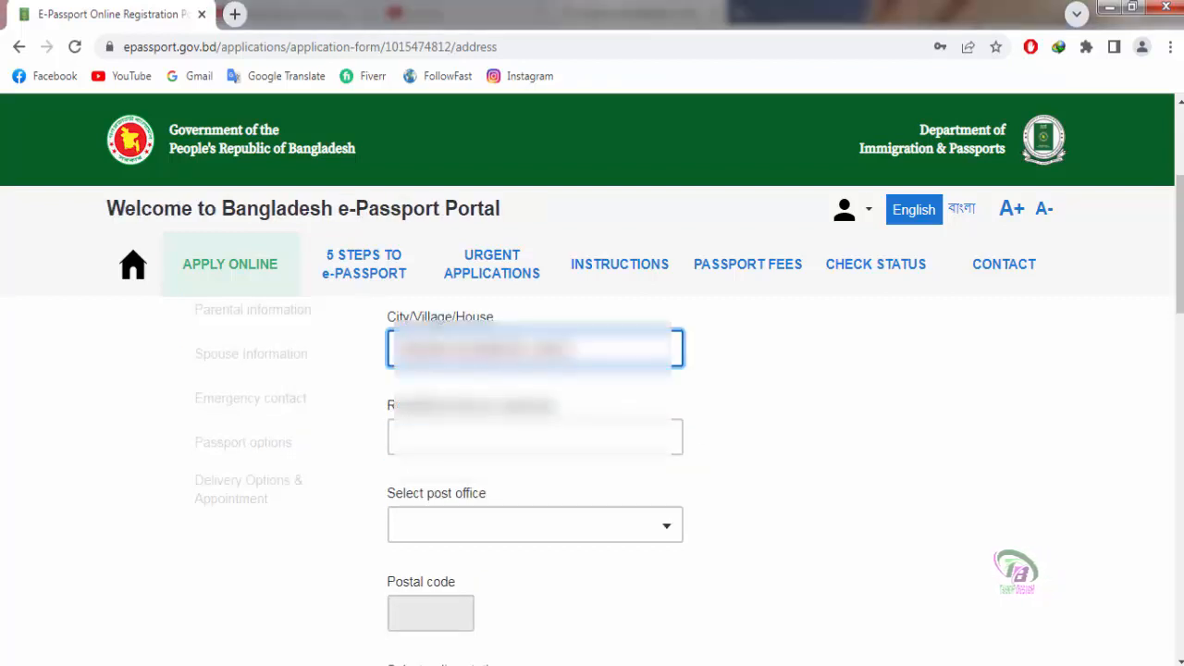
left_click(452, 440)
type("N ROAD")
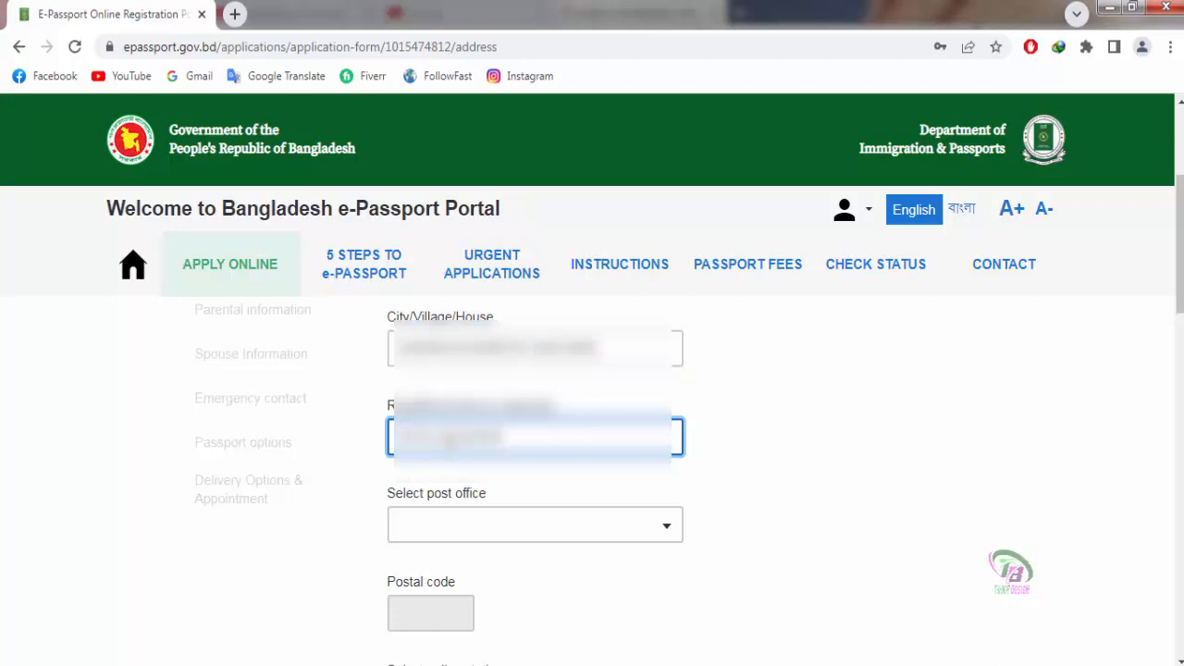
type("D")
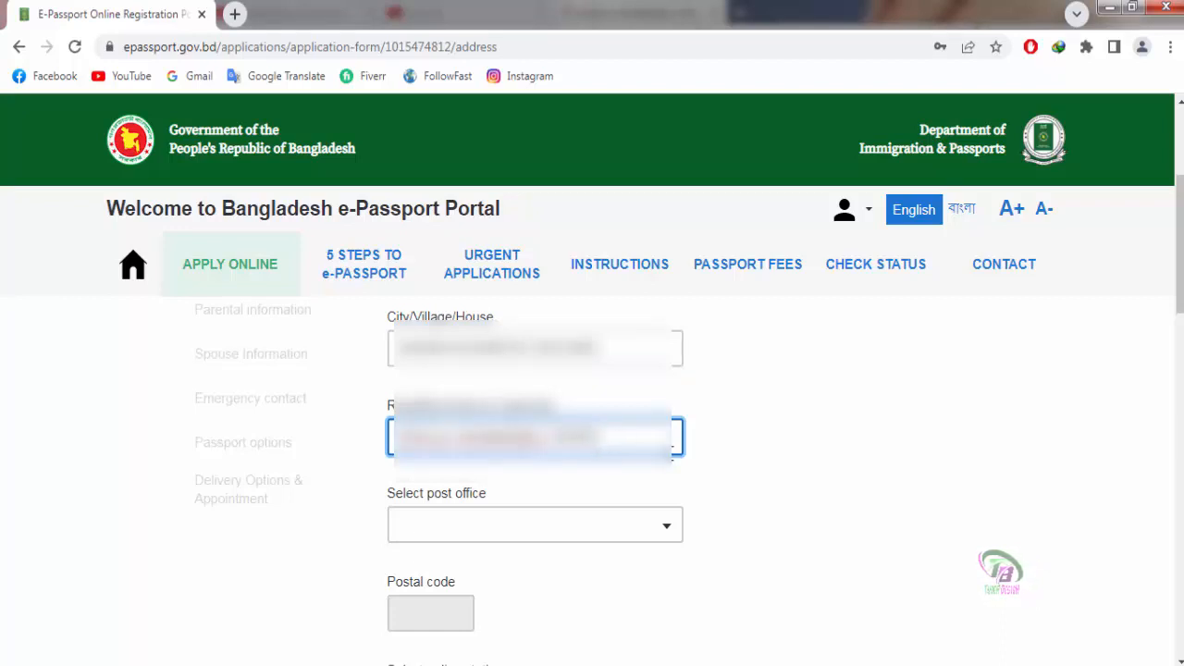
left_click(782, 465)
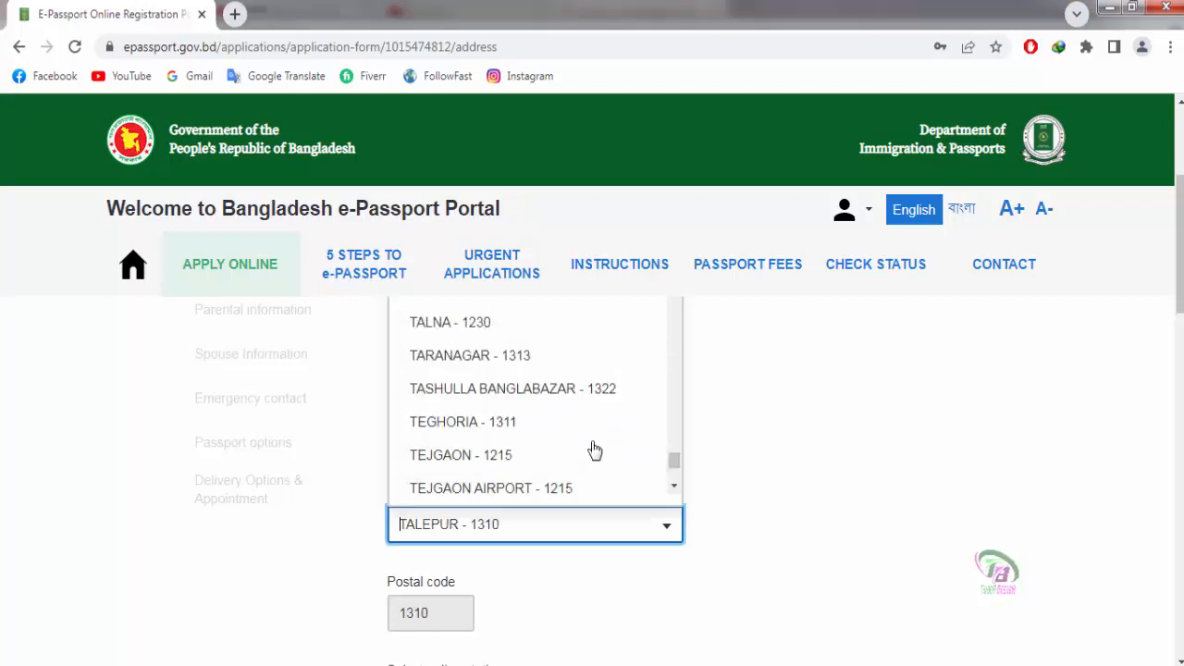
Step: Choose SHOLLA - 1320 as post office and NAWABGONJ as police station
scroll(594, 444, "up", 3)
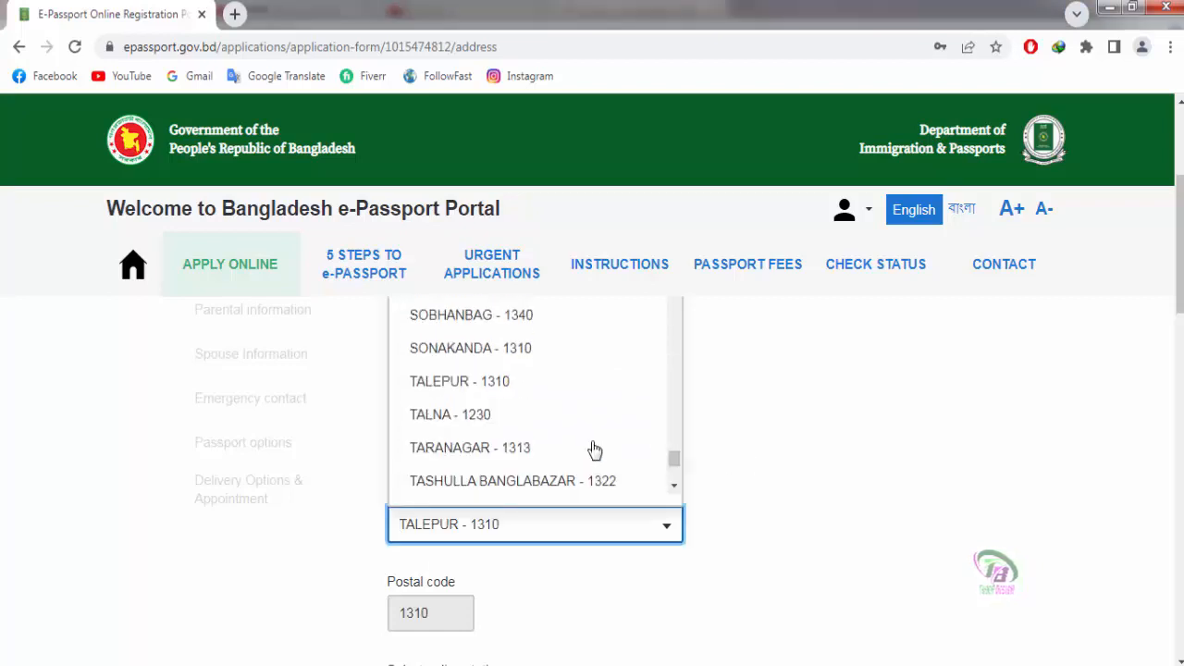
left_click(424, 408)
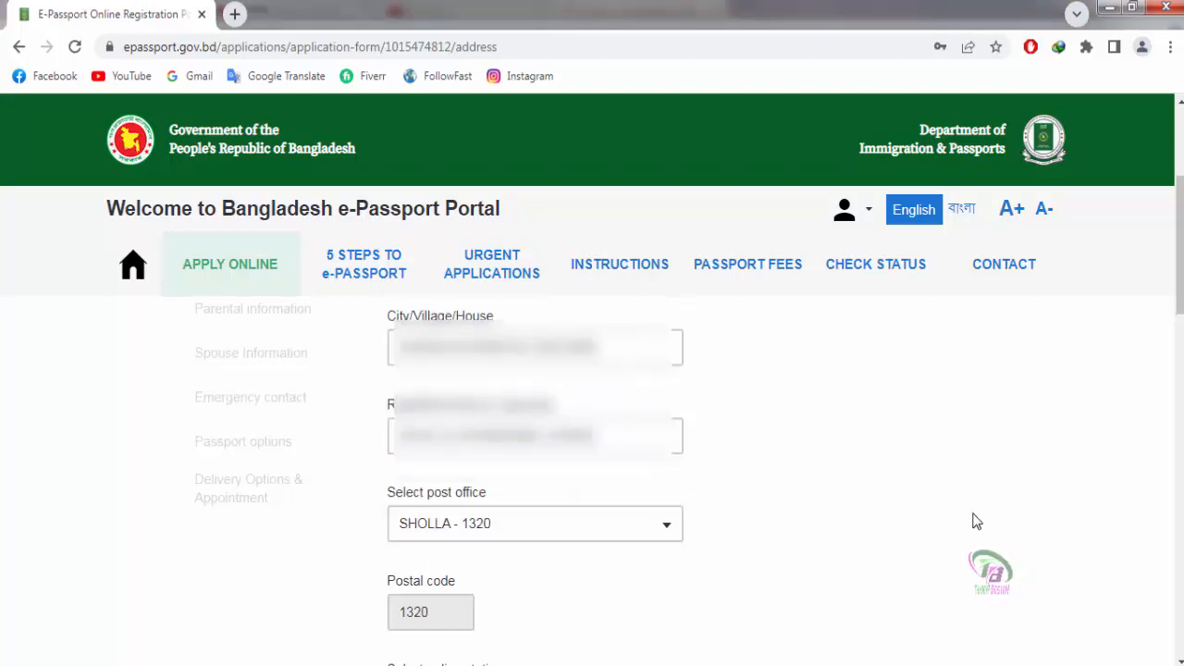
scroll(553, 486, "down", 1)
scroll(552, 485, "down", 1)
left_click(413, 507)
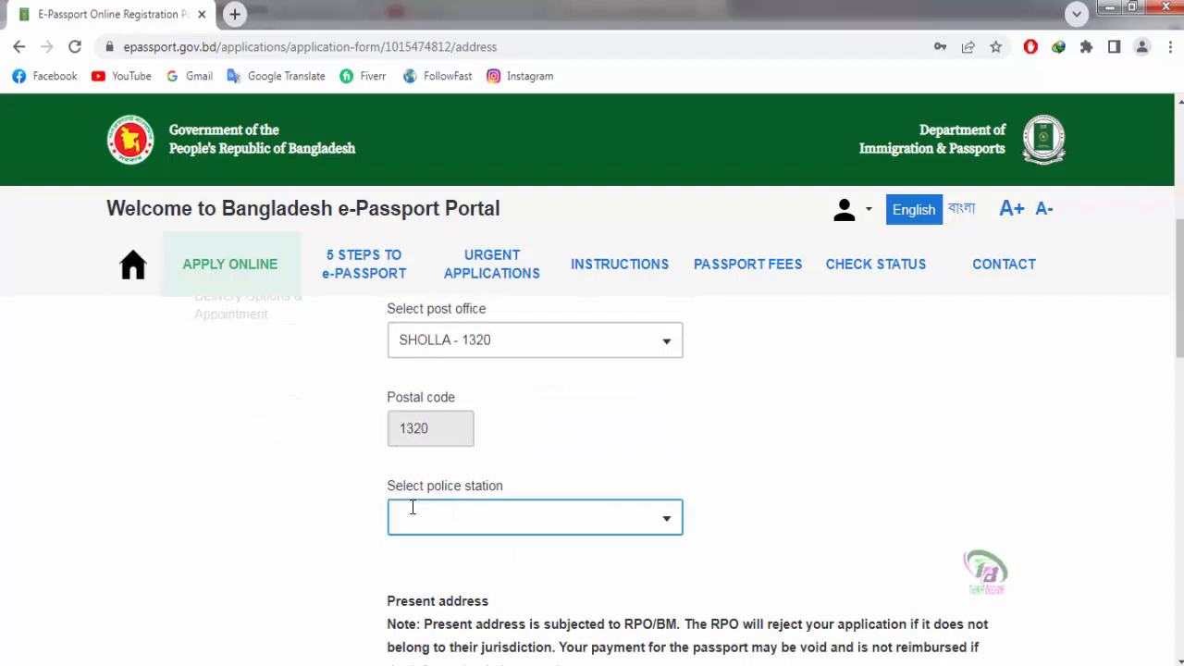
left_click(505, 513)
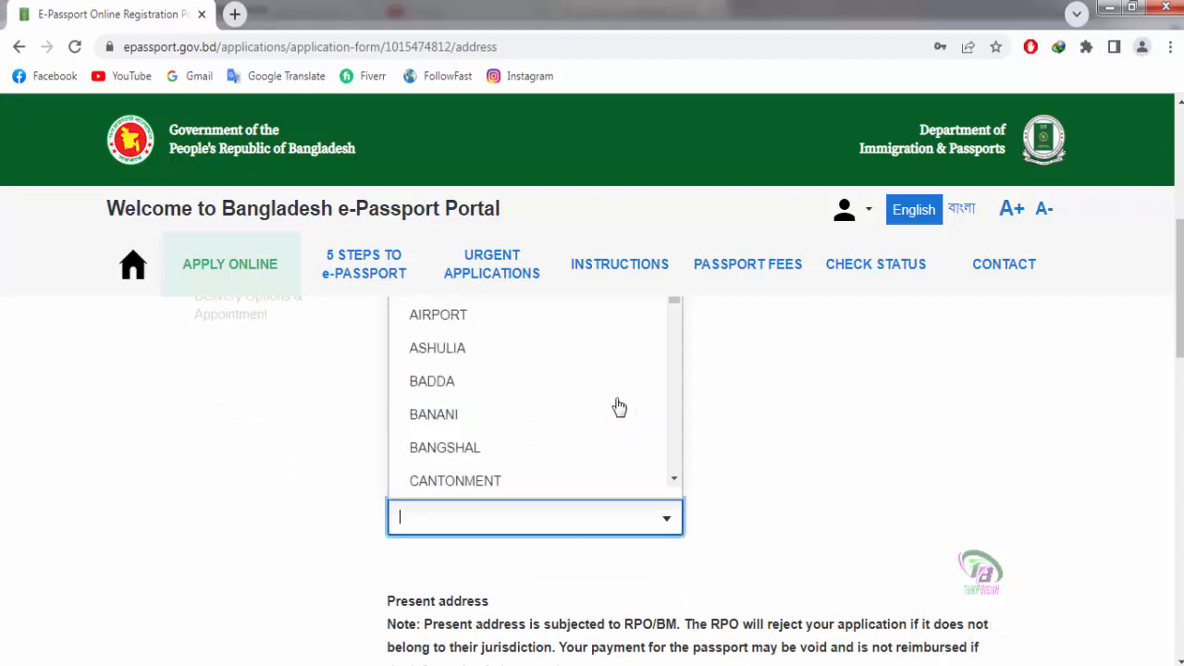
scroll(613, 407, "down", 10)
left_click(471, 424)
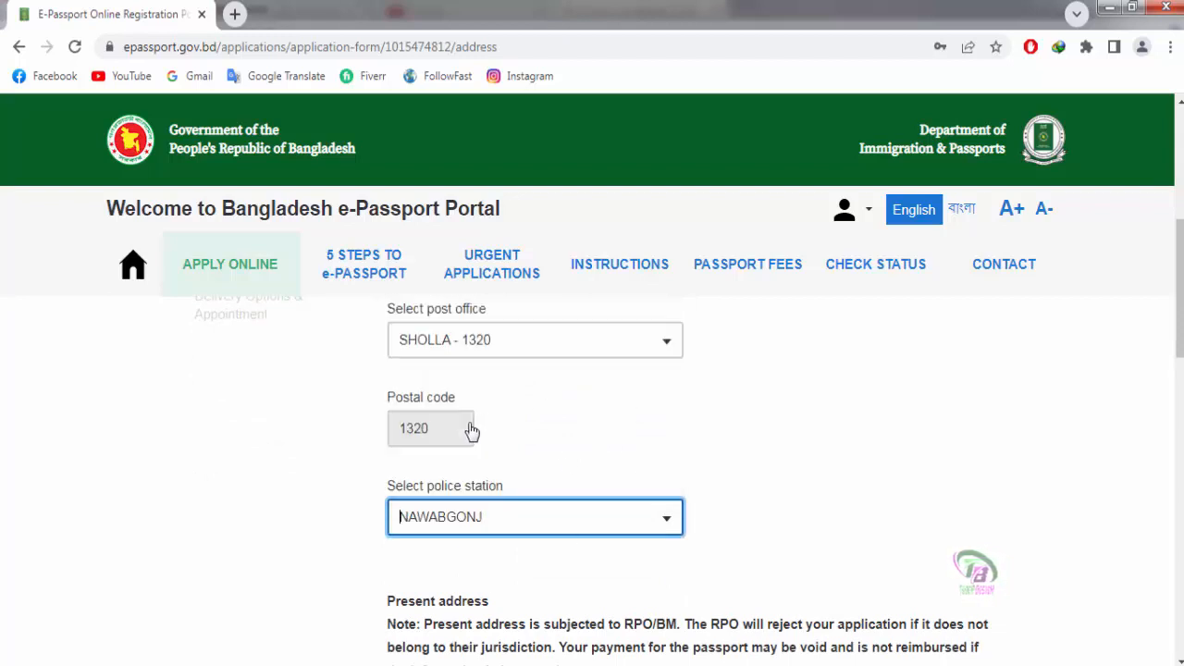
Step: Mark the present address as the same as the permanent address
scroll(720, 531, "down", 2)
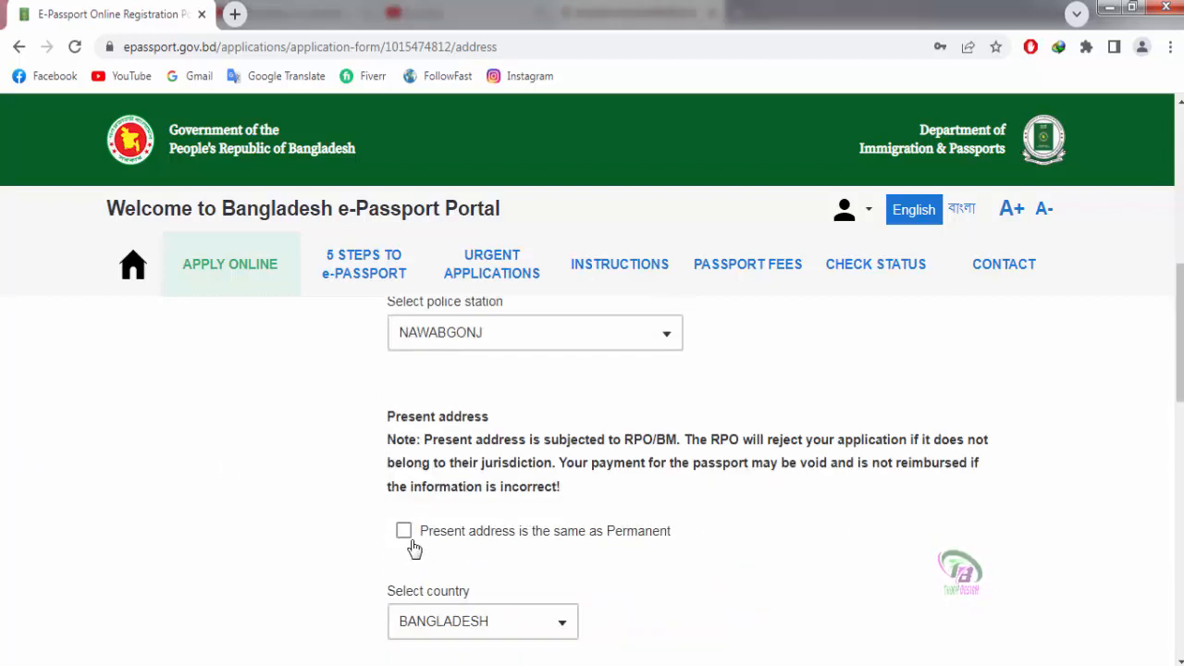
scroll(410, 550, "up", 2)
scroll(756, 526, "down", 1)
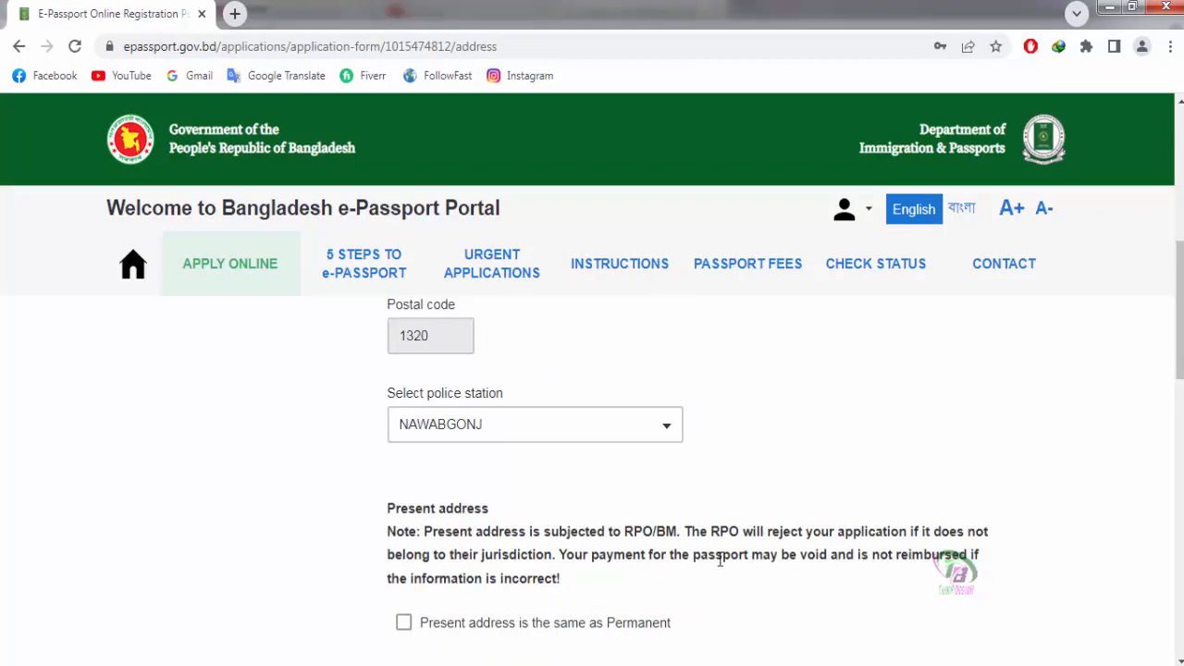
scroll(719, 558, "down", 1)
scroll(719, 568, "up", 1)
scroll(718, 568, "down", 1)
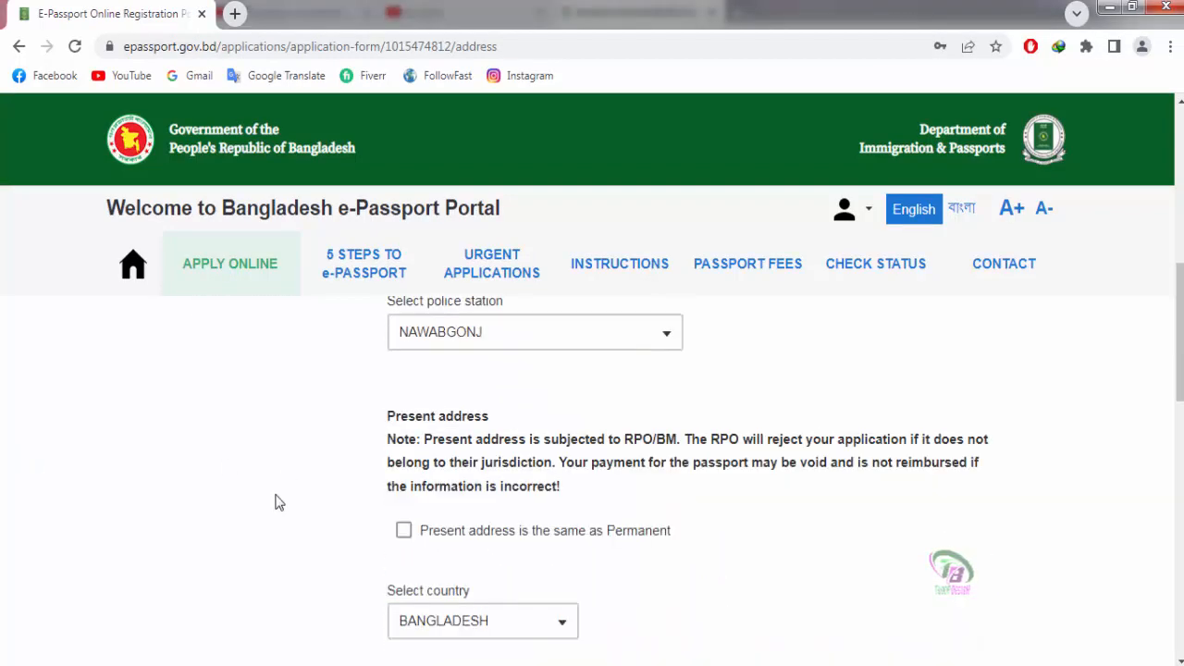
left_click(404, 532)
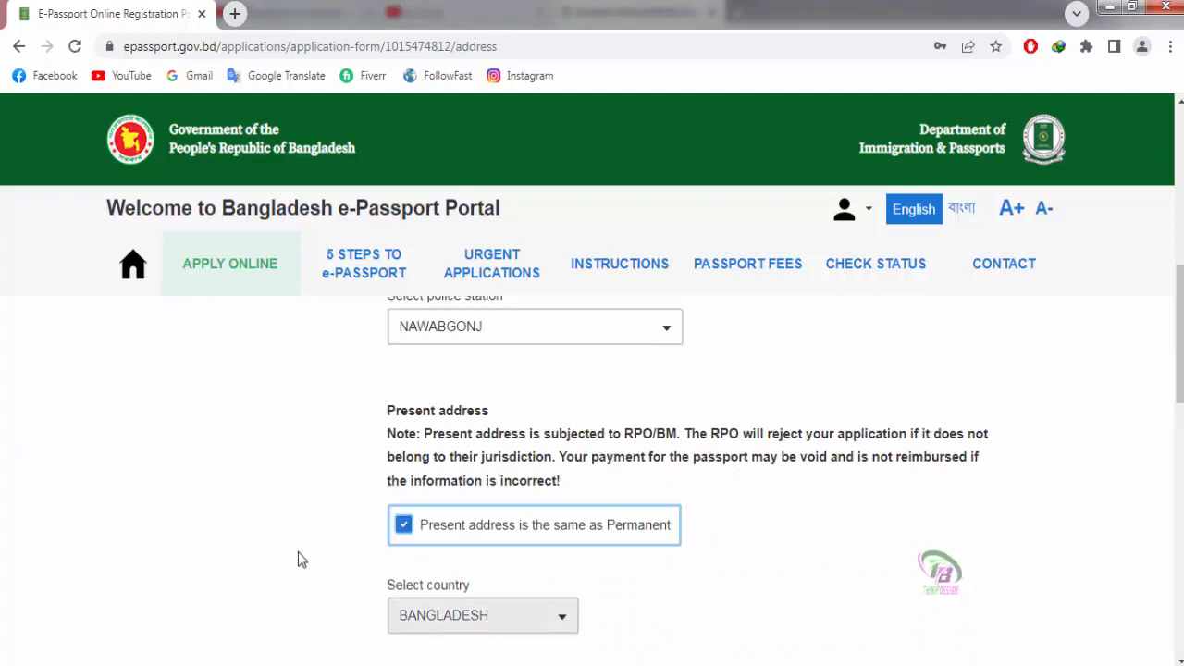
scroll(299, 557, "down", 2)
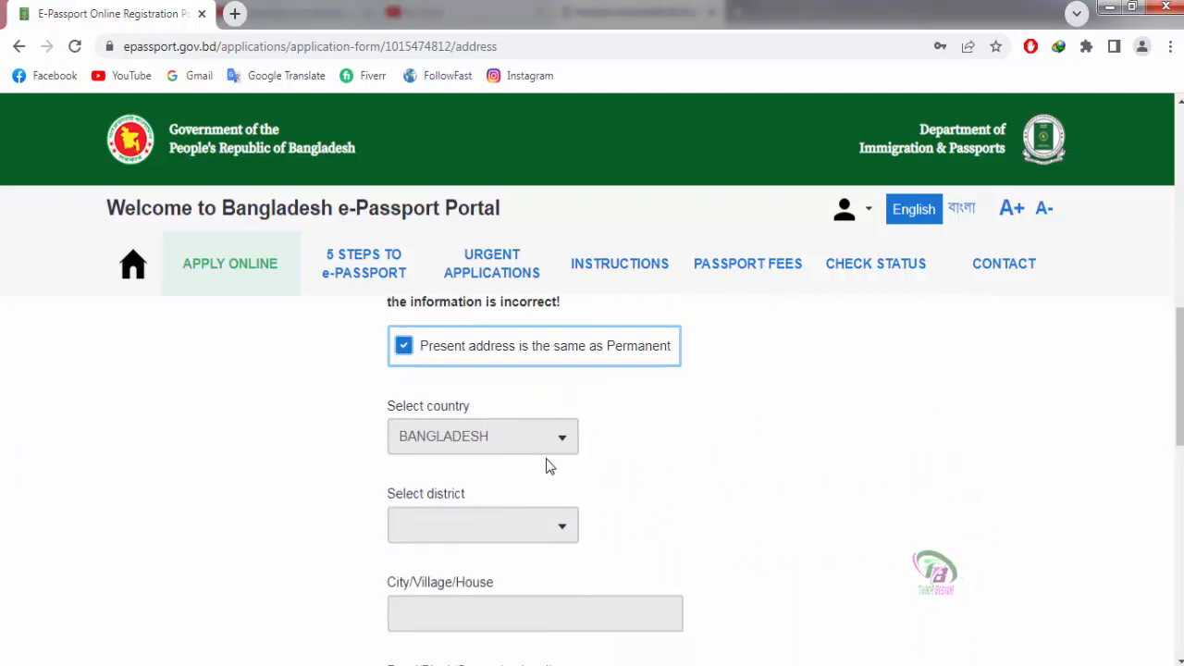
left_click(568, 434)
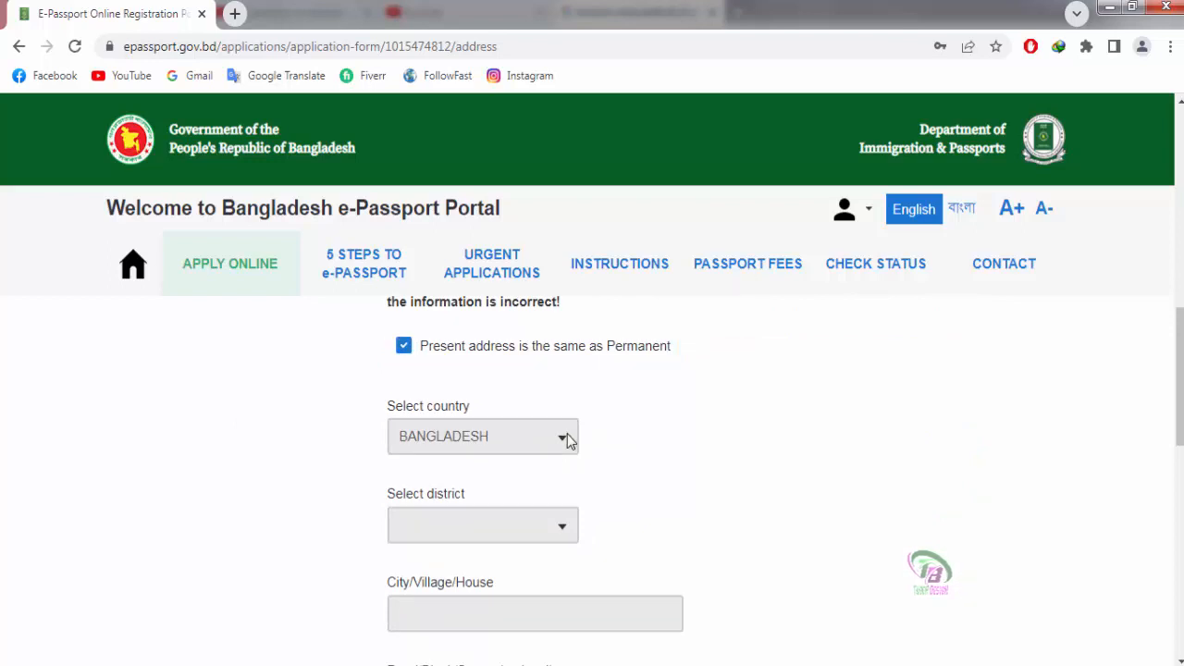
Step: Save the address details and continue to the next section
scroll(526, 465, "down", 1)
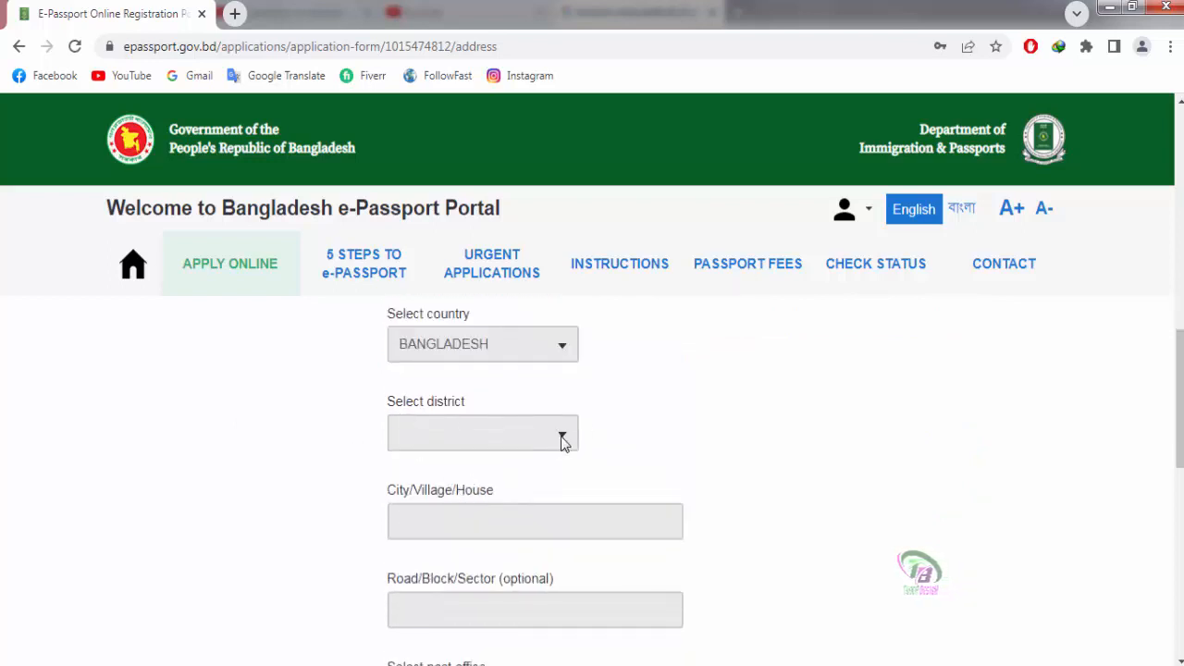
scroll(740, 463, "up", 2)
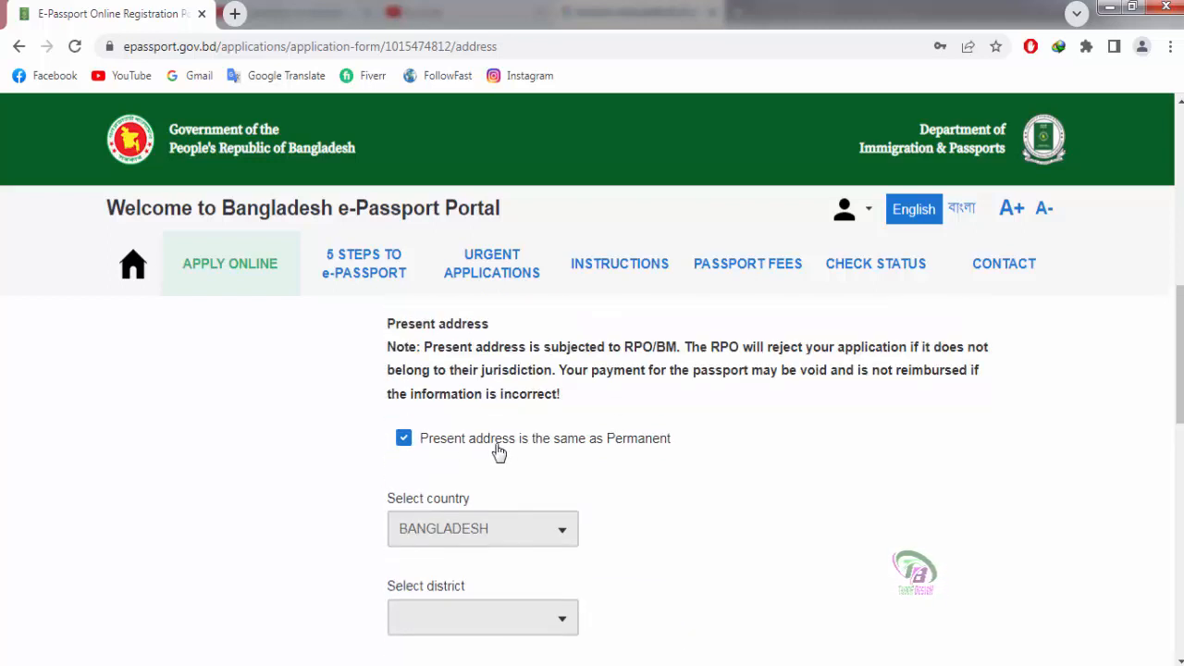
scroll(775, 484, "up", 1)
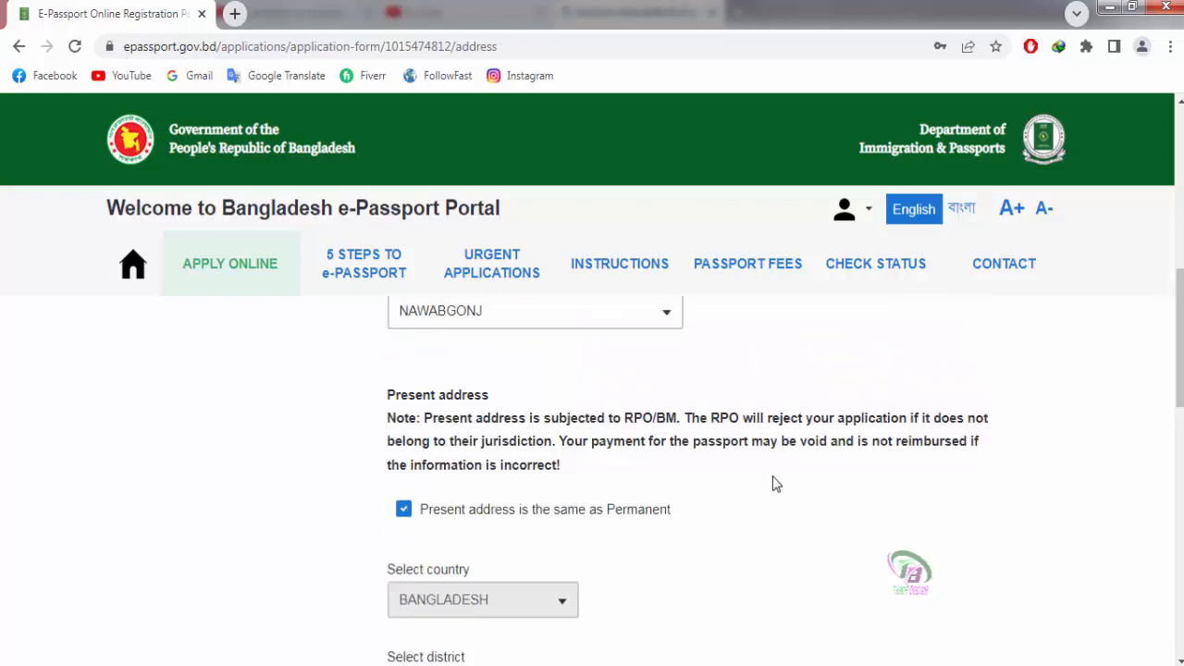
scroll(775, 484, "down", 2)
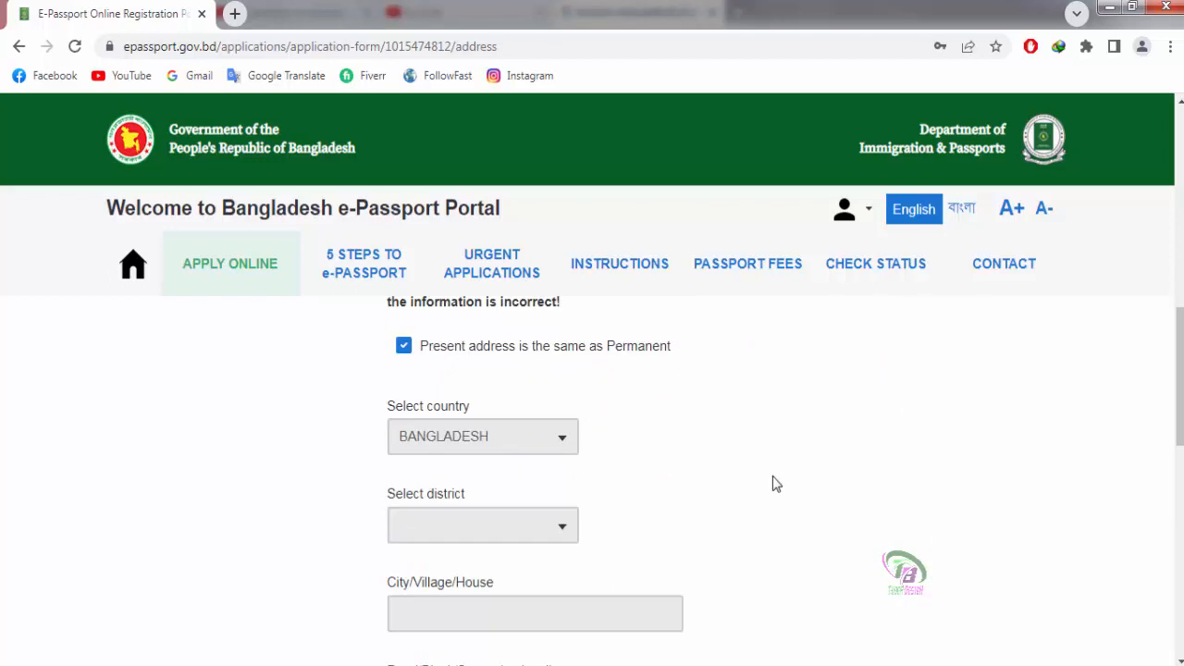
scroll(775, 484, "down", 2)
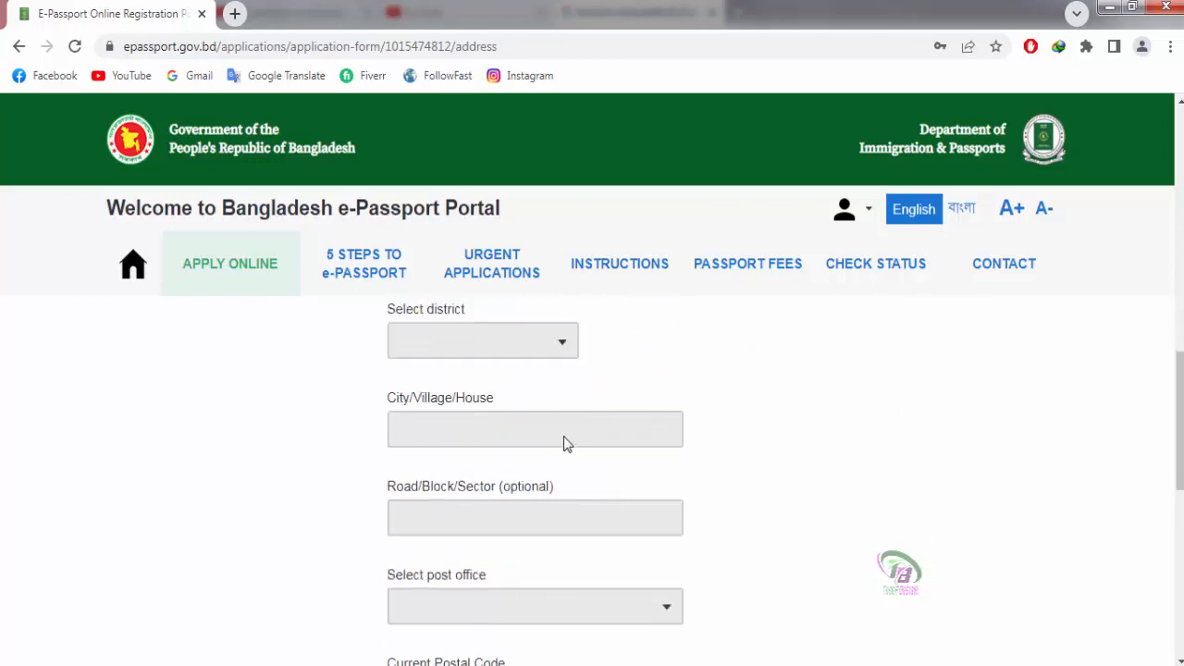
scroll(568, 444, "down", 2)
scroll(365, 466, "down", 3)
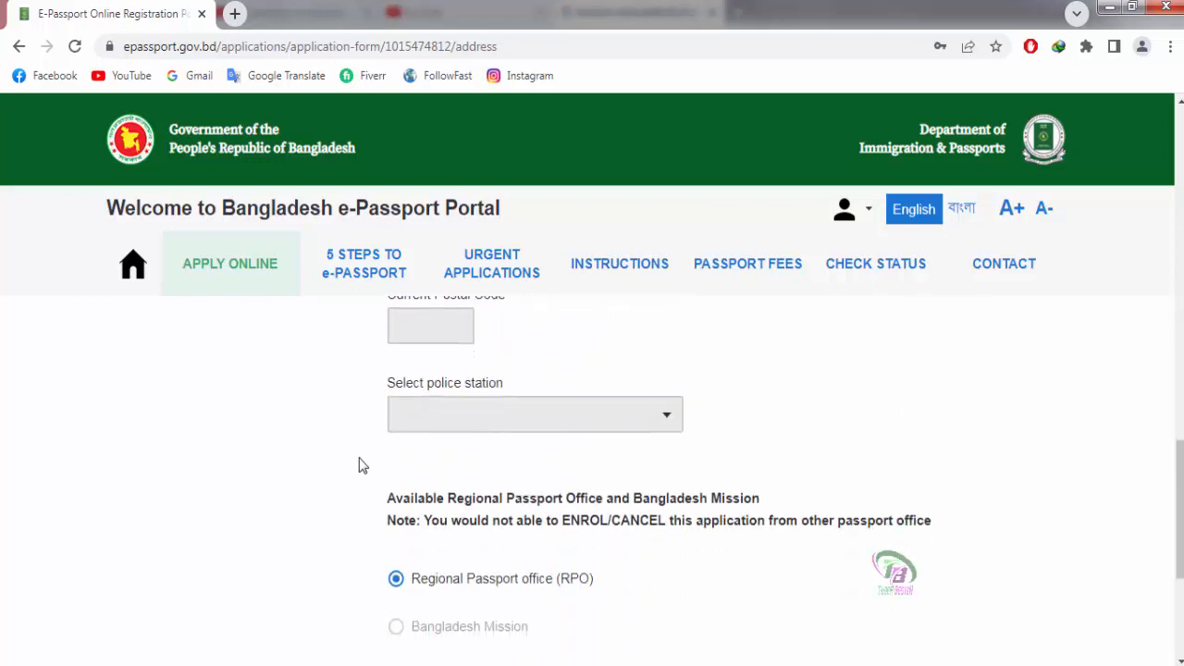
scroll(361, 465, "down", 1)
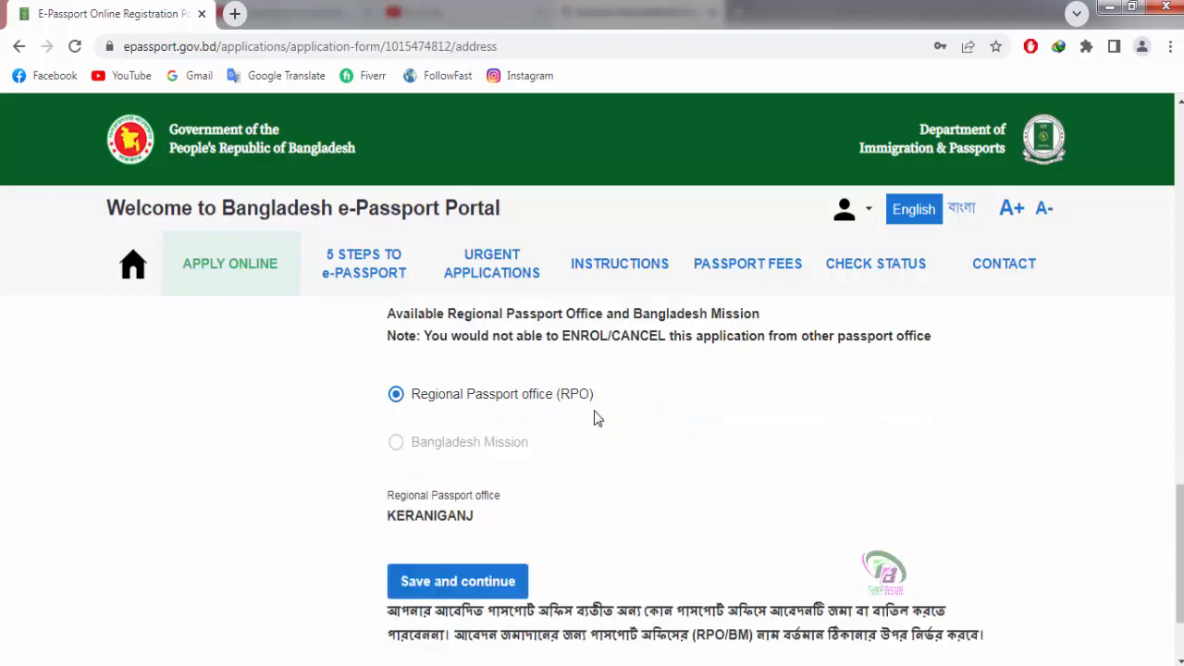
scroll(324, 518, "down", 1)
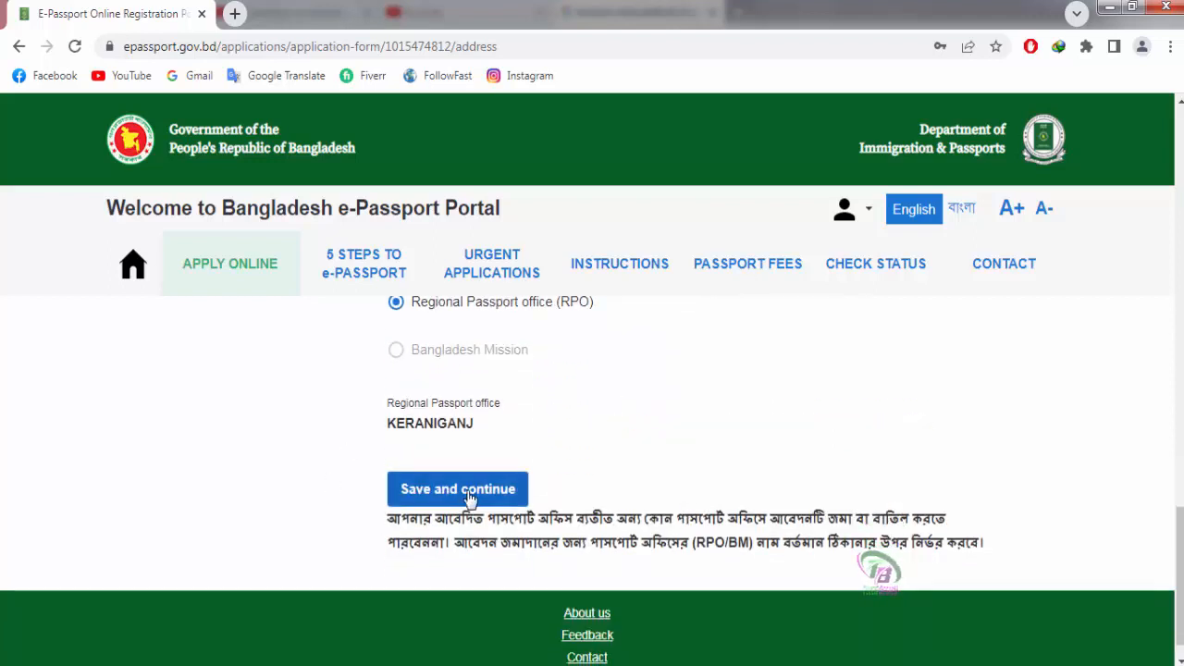
left_click(501, 495)
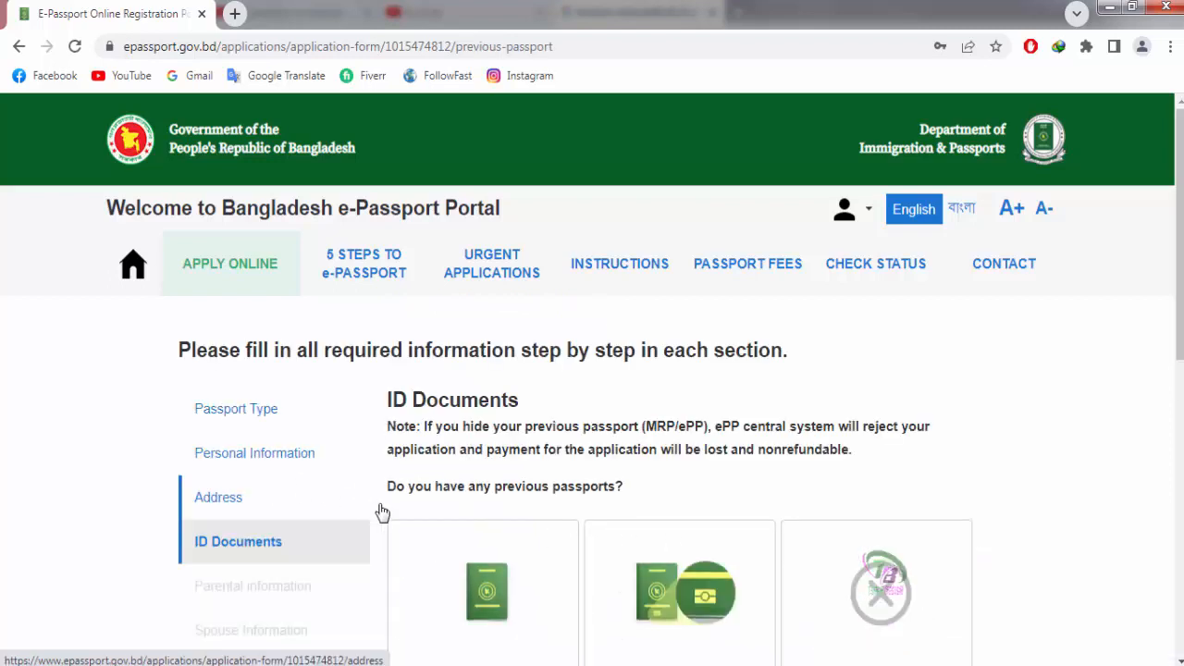
Step: Select 'Yes, I have a Machine Readable Passport (MRP)' as the previous passport type
scroll(407, 502, "down", 2)
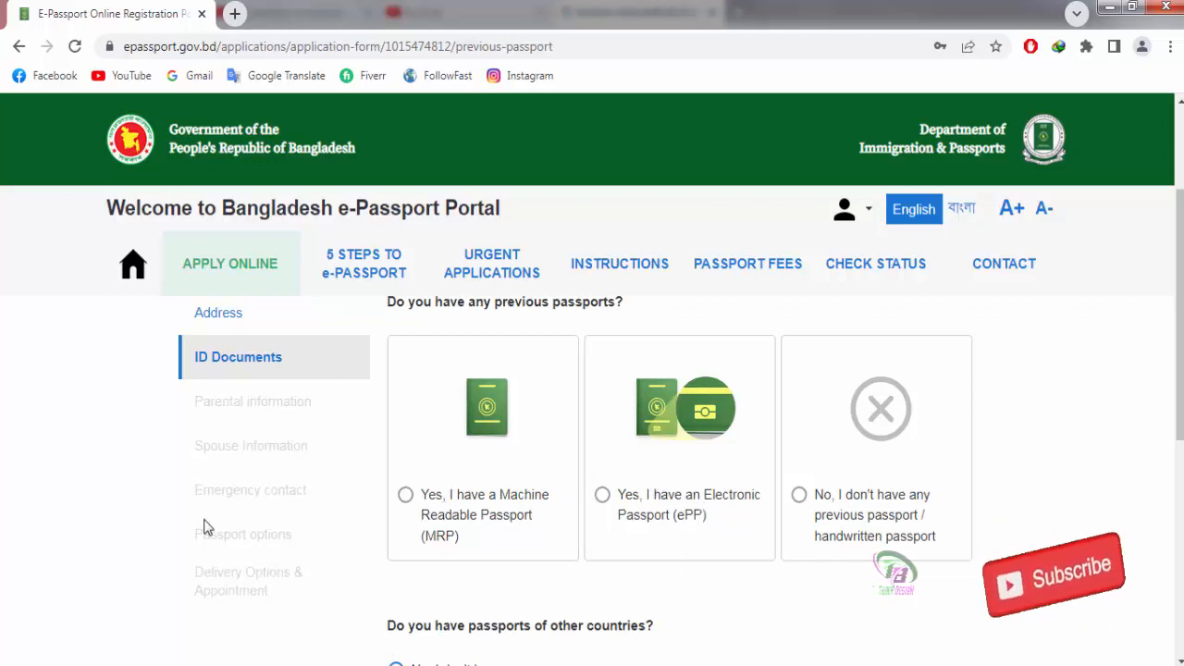
left_click(725, 519)
left_click(404, 495)
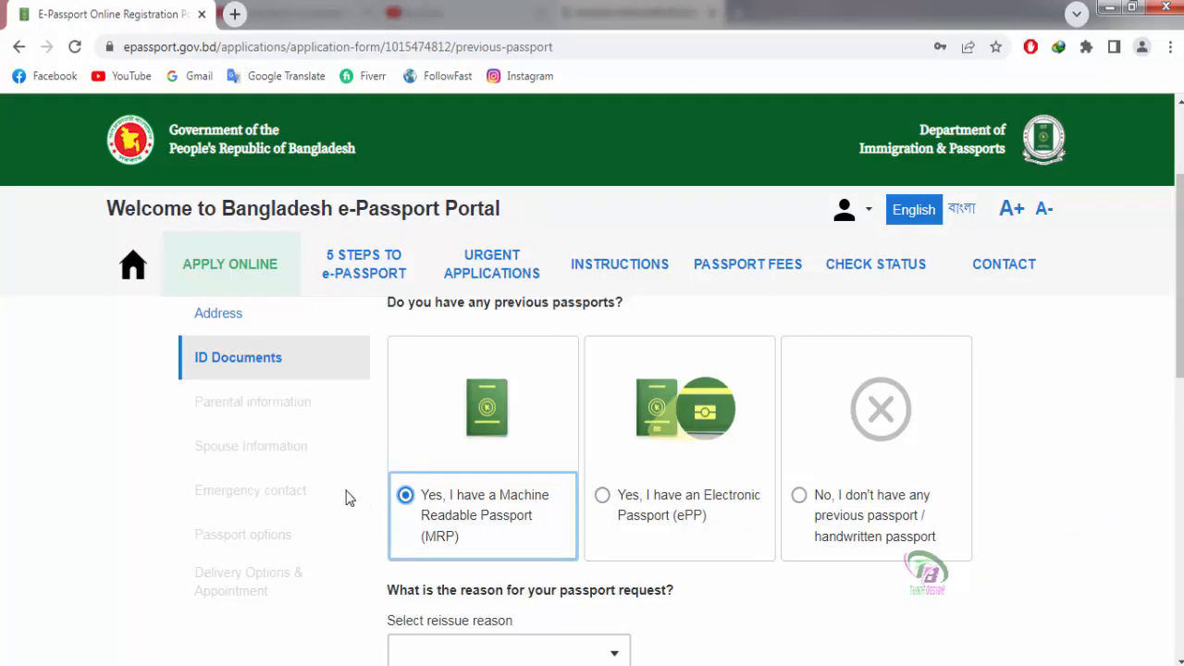
scroll(1040, 494, "down", 2)
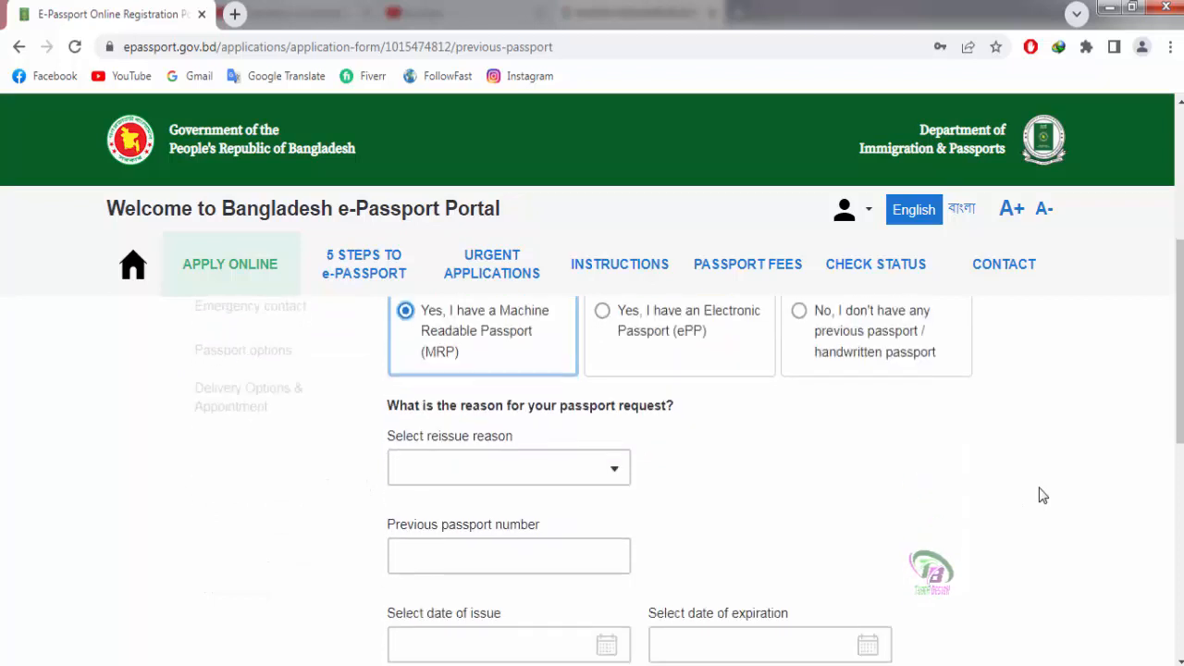
scroll(972, 465, "up", 3)
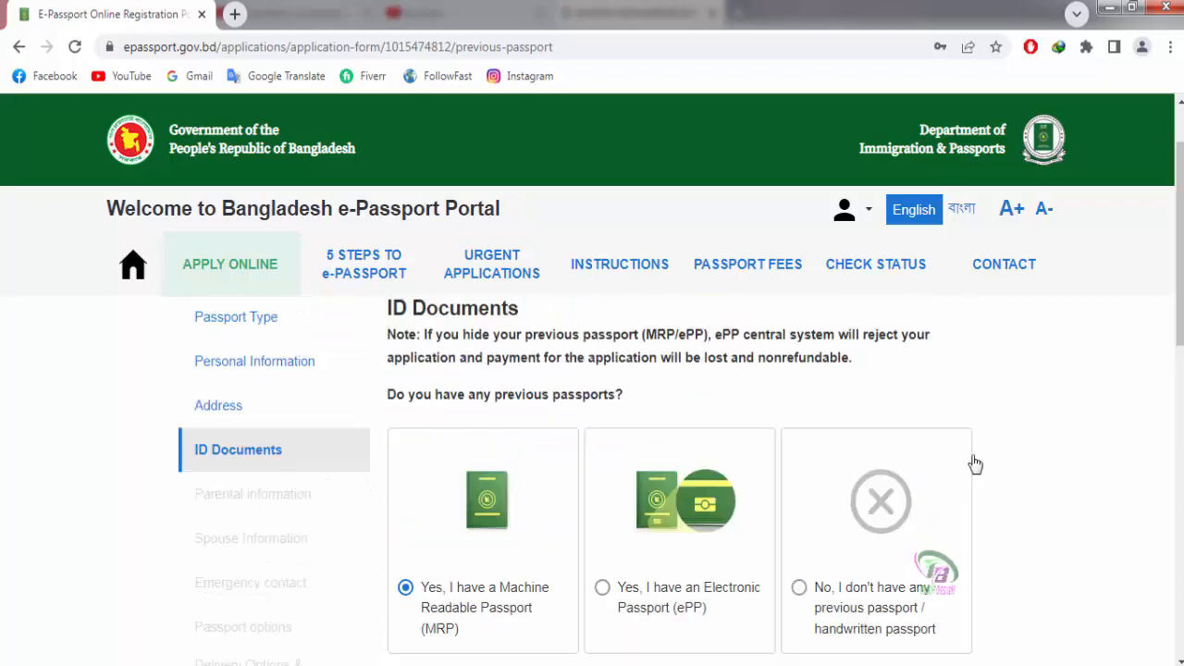
scroll(1006, 465, "down", 1)
left_click(607, 498)
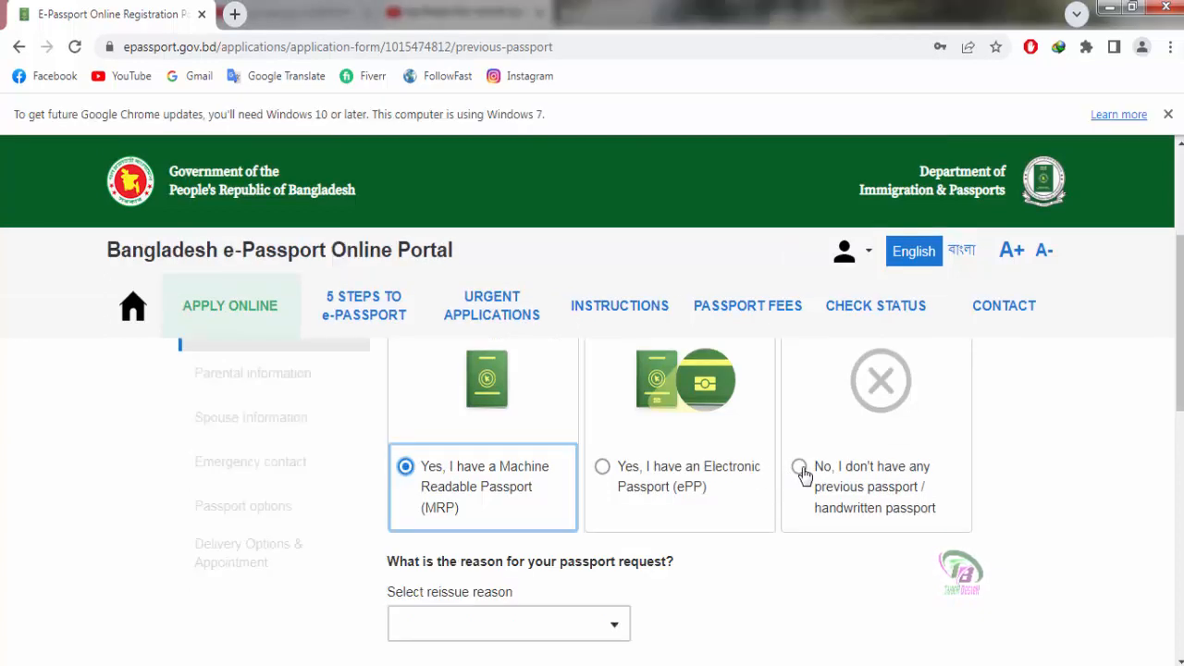
left_click(799, 466)
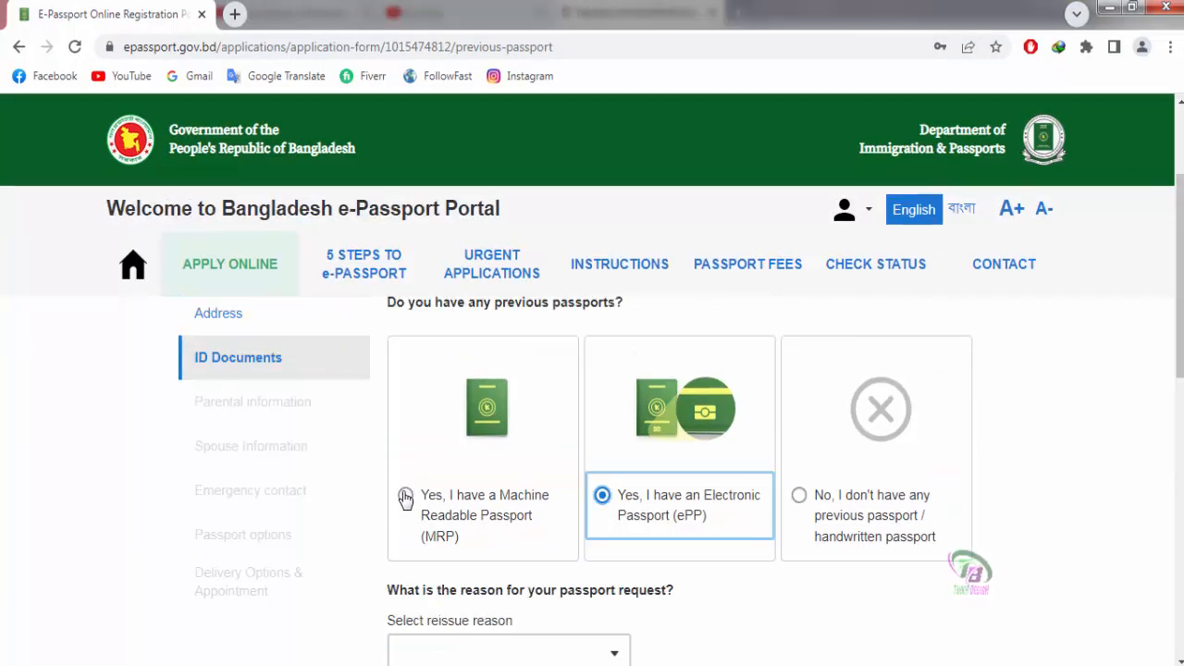
left_click(404, 495)
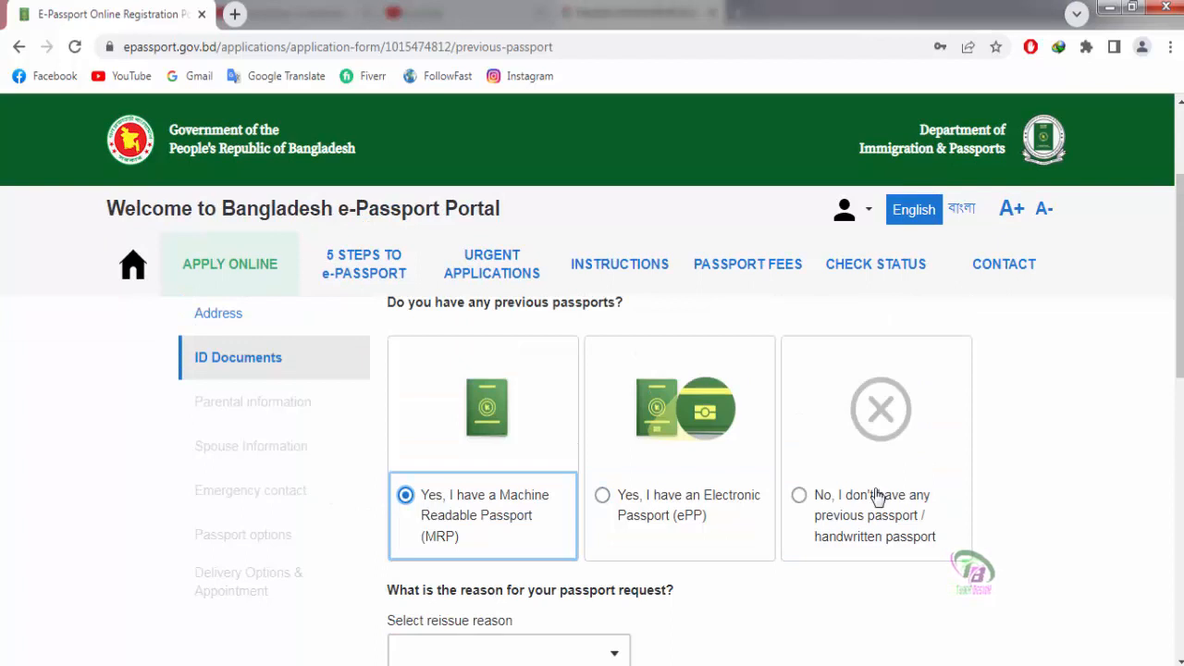
scroll(1043, 495, "down", 2)
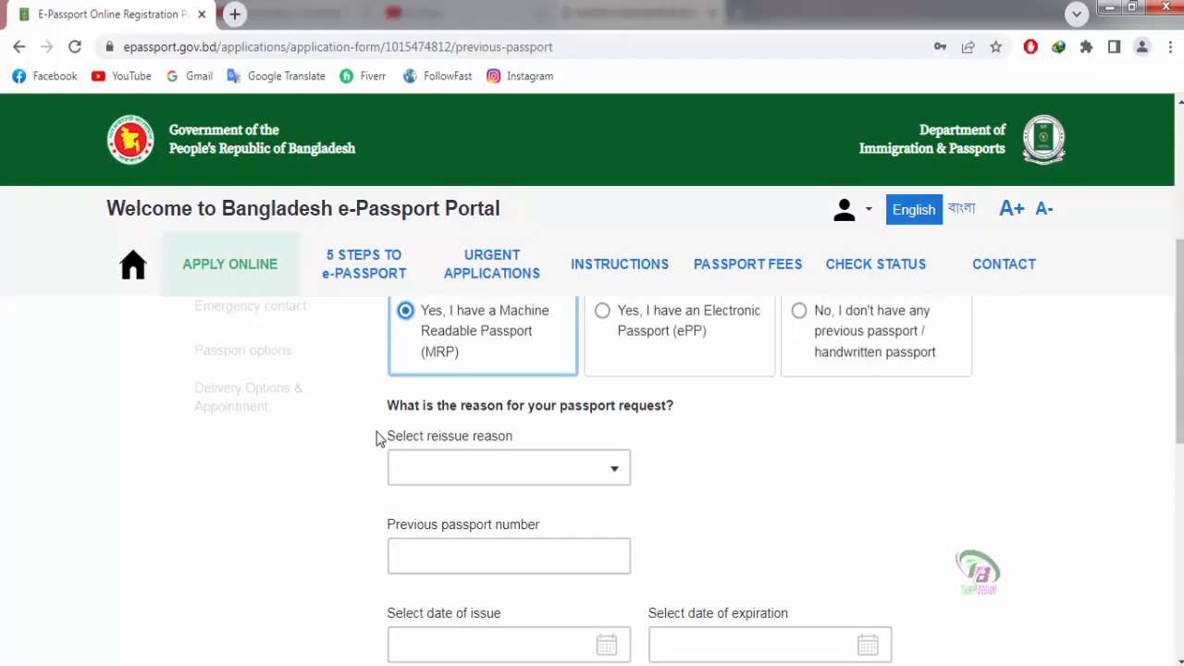
left_click(614, 474)
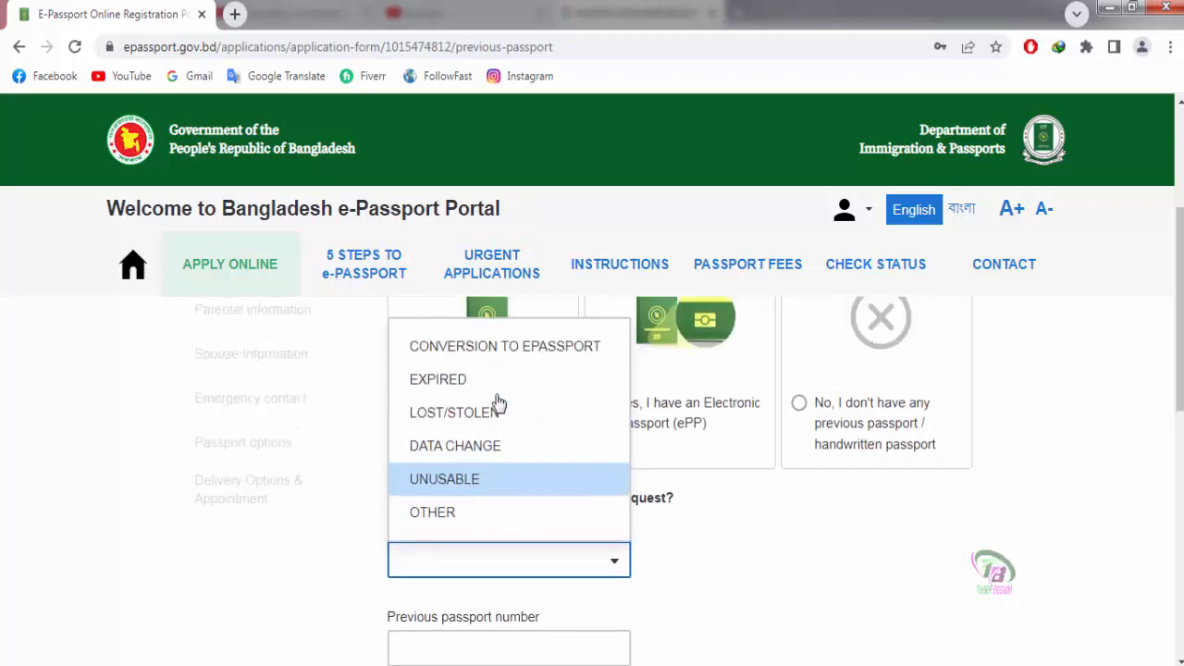
Step: Pick EXPIRED from the reissue reason list (EXPIRED, LOST/STOLEN, DATA CHANGE, UNUSABLE, OTHER)
scroll(497, 402, "up", 1)
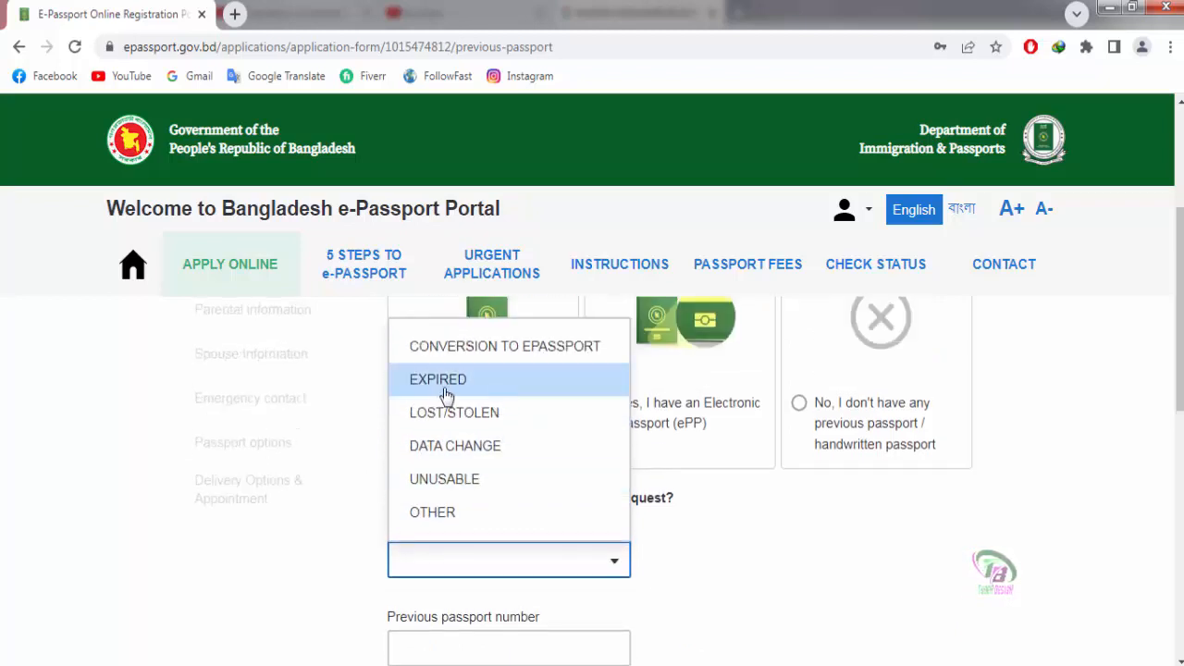
left_click(496, 386)
scroll(747, 568, "down", 1)
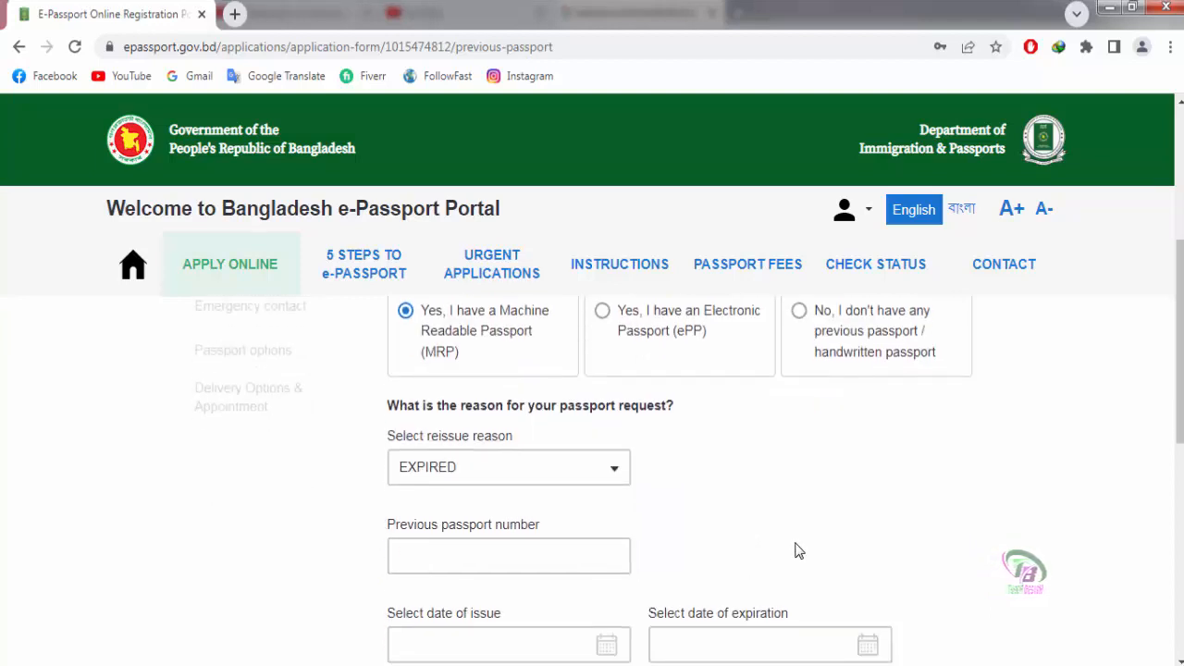
scroll(794, 550, "down", 1)
scroll(454, 478, "up", 1)
left_click(454, 467)
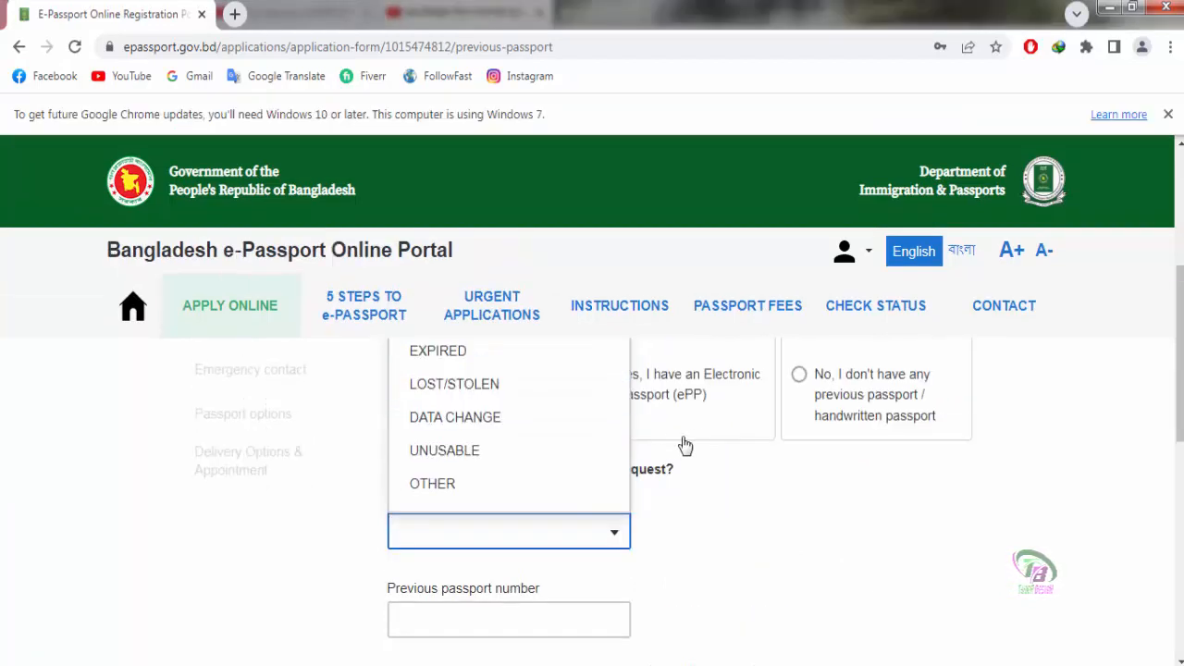
scroll(671, 446, "up", 1)
left_click(428, 446)
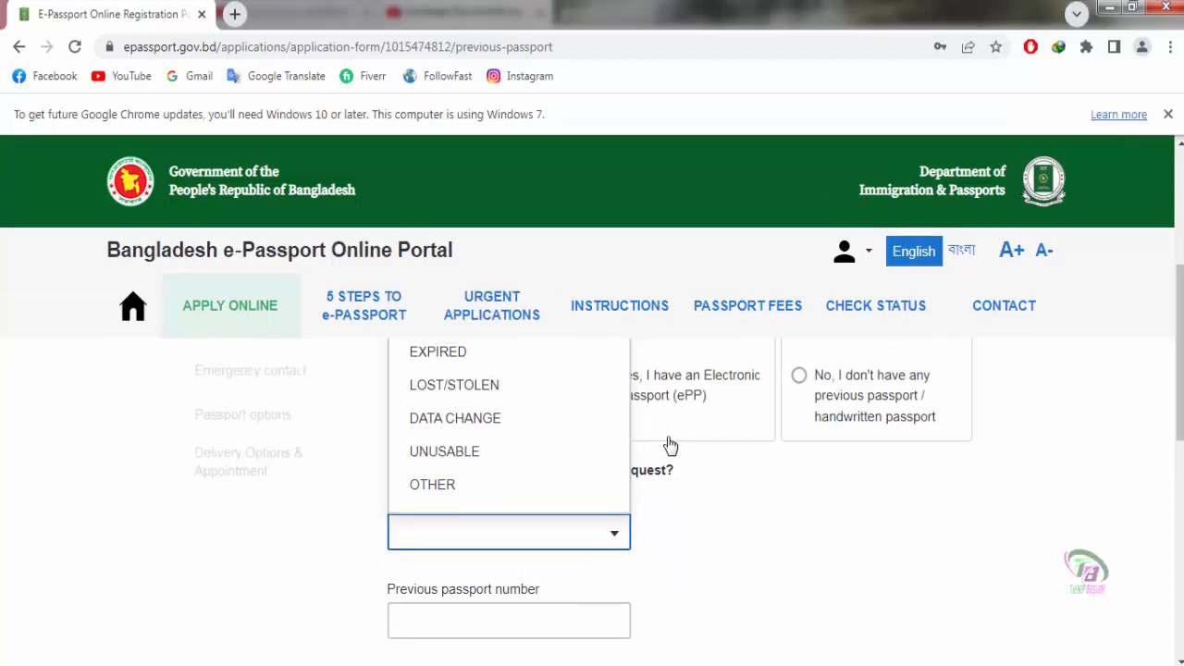
Step: Set reason EXPIRED, enter the previous passport number, and issue date 28/10/2018
left_click(434, 444)
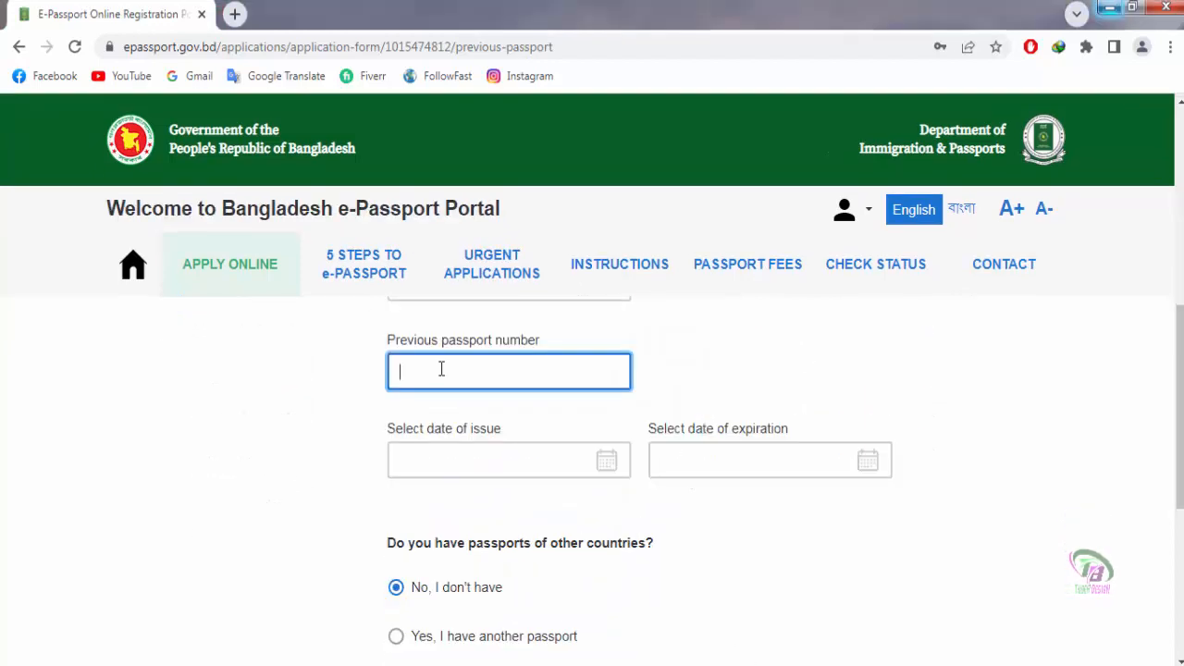
type("26")
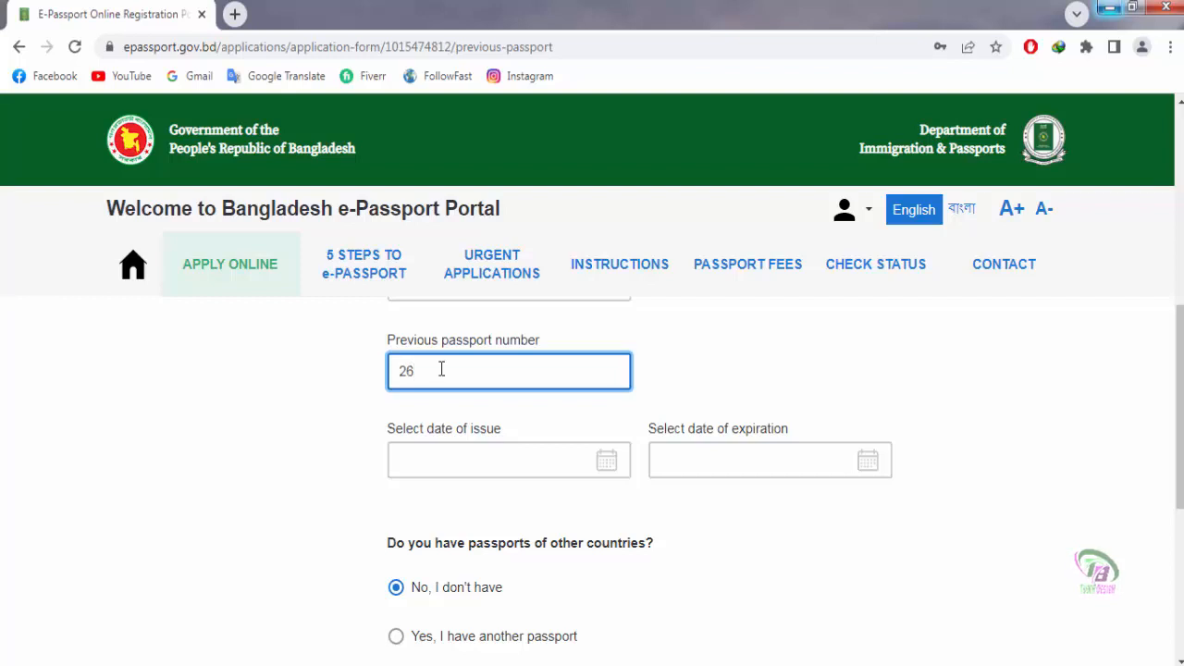
type("**********")
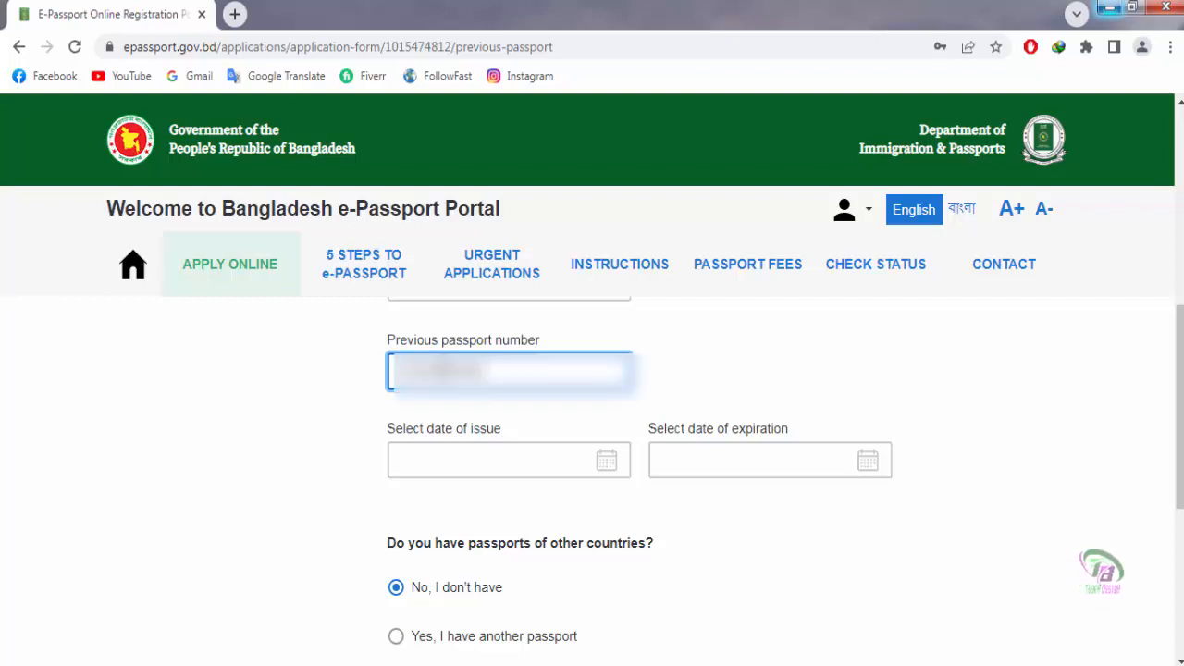
left_click(431, 460)
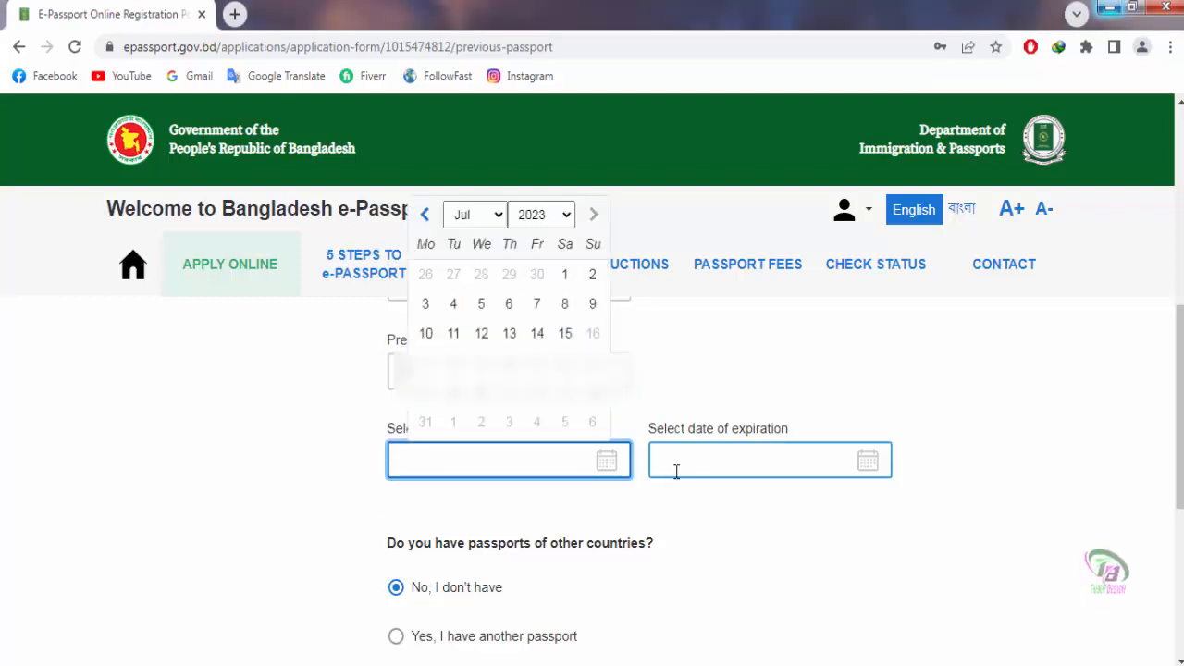
left_click(566, 219)
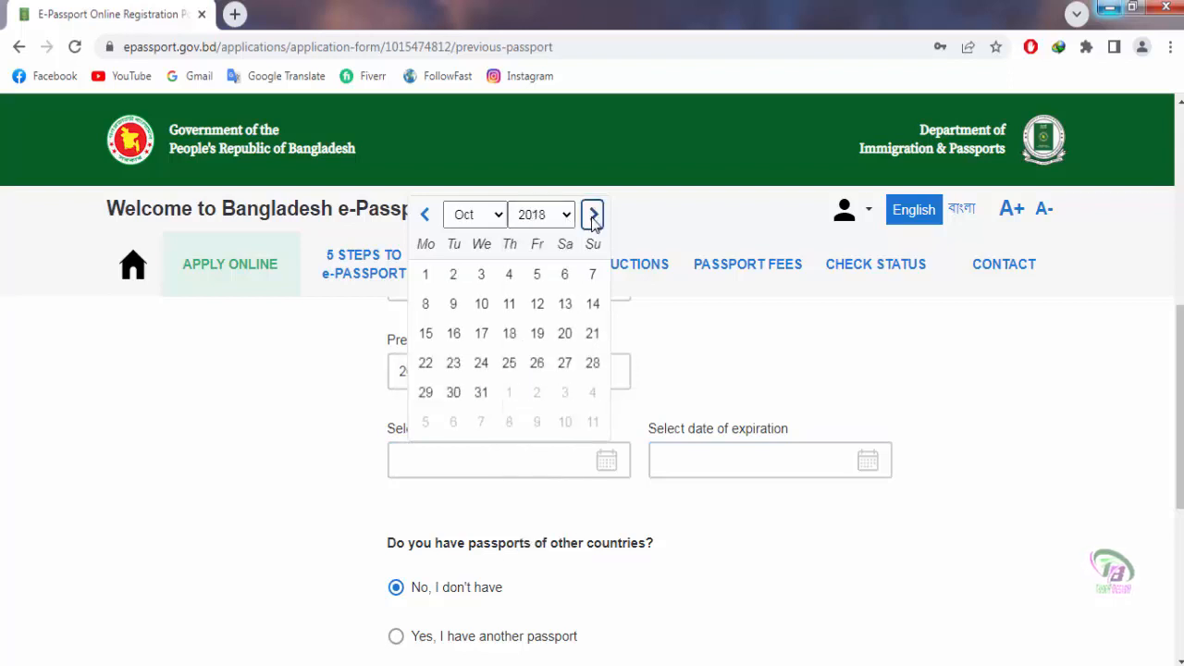
left_click(593, 365)
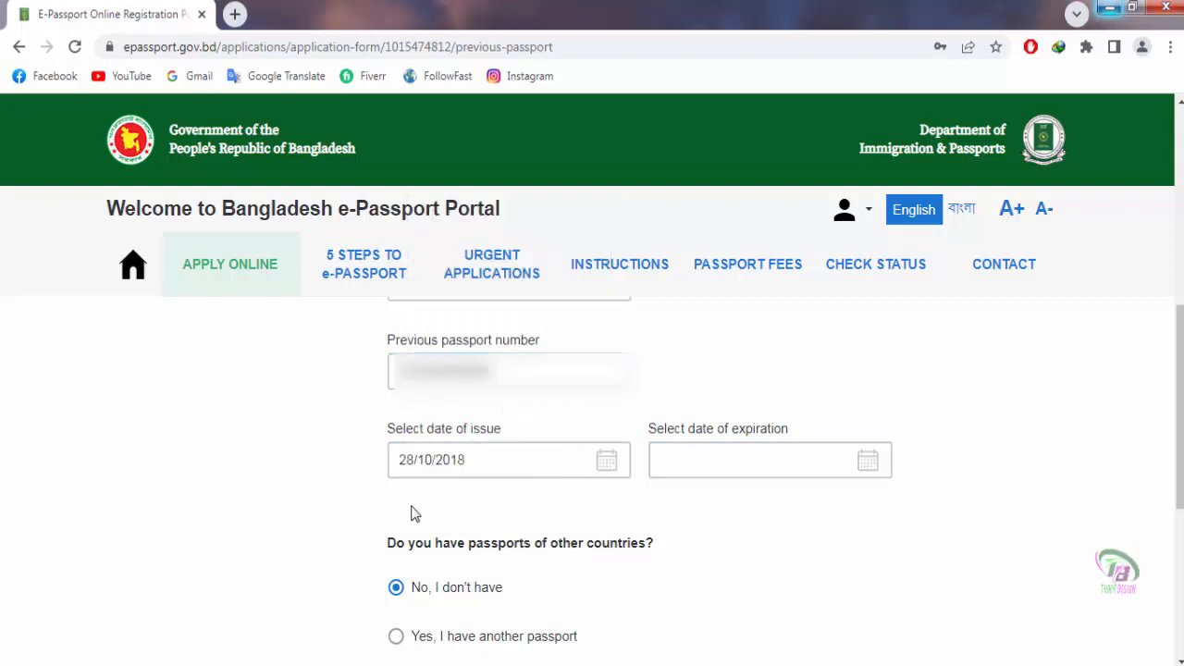
Step: Set the previous passport's expiration date to 27/10/2023
left_click(866, 463)
left_click(854, 215)
left_click(854, 214)
left_click(854, 215)
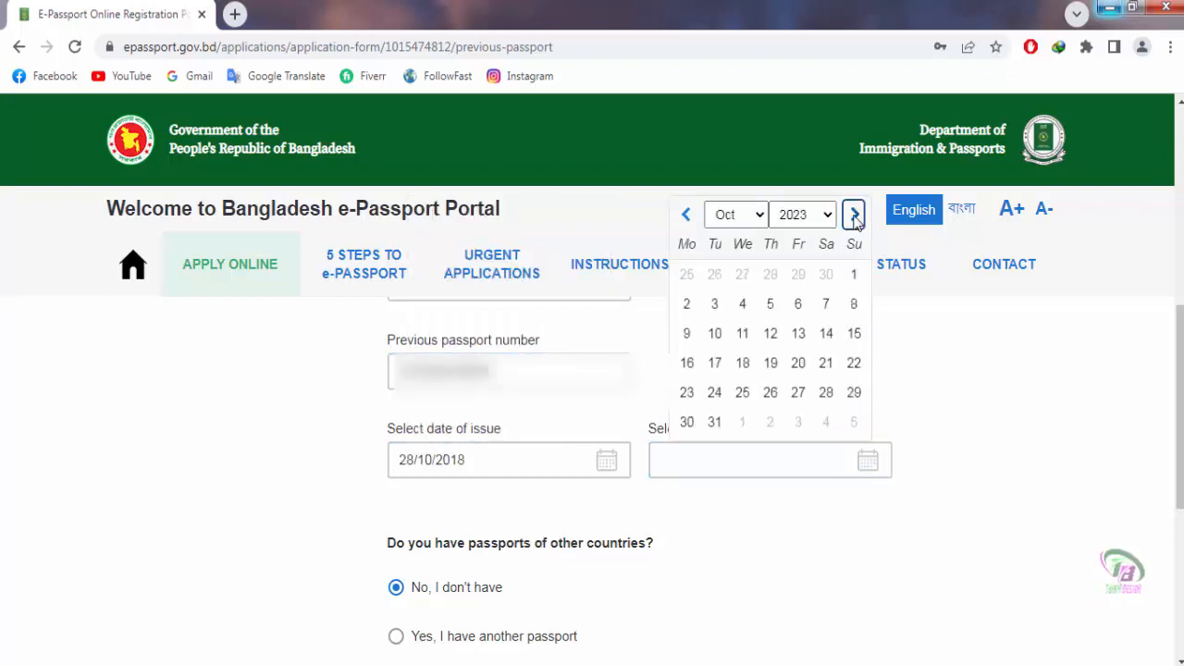
left_click(798, 392)
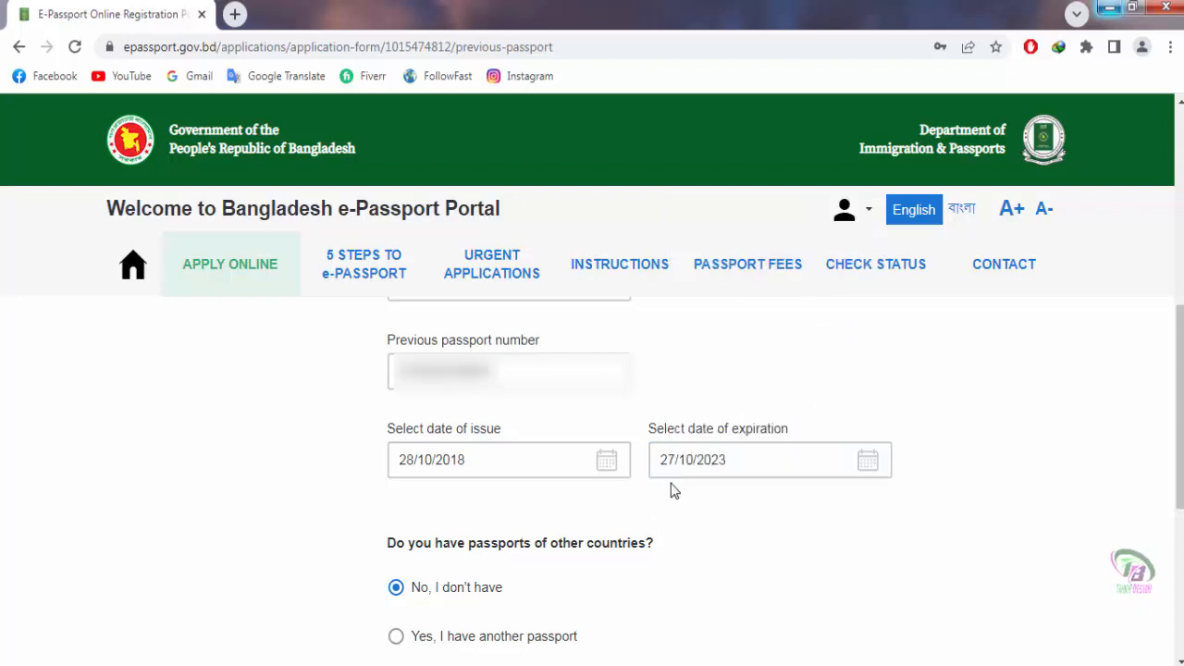
scroll(673, 490, "down", 1)
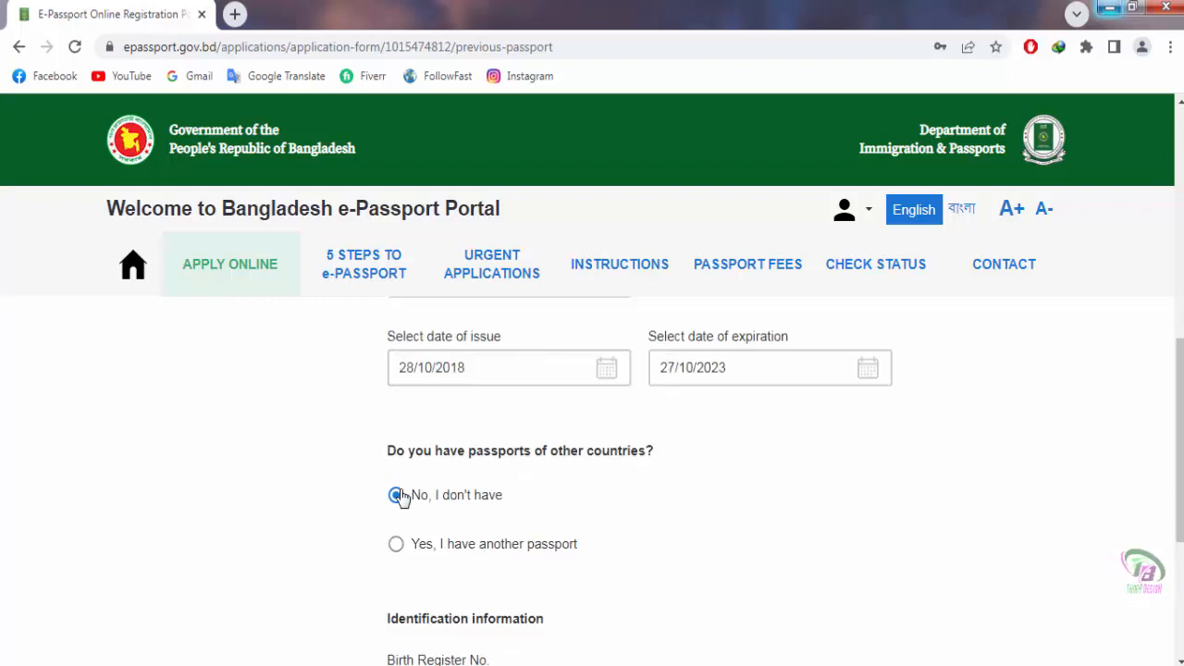
scroll(561, 502, "down", 1)
scroll(390, 472, "up", 1)
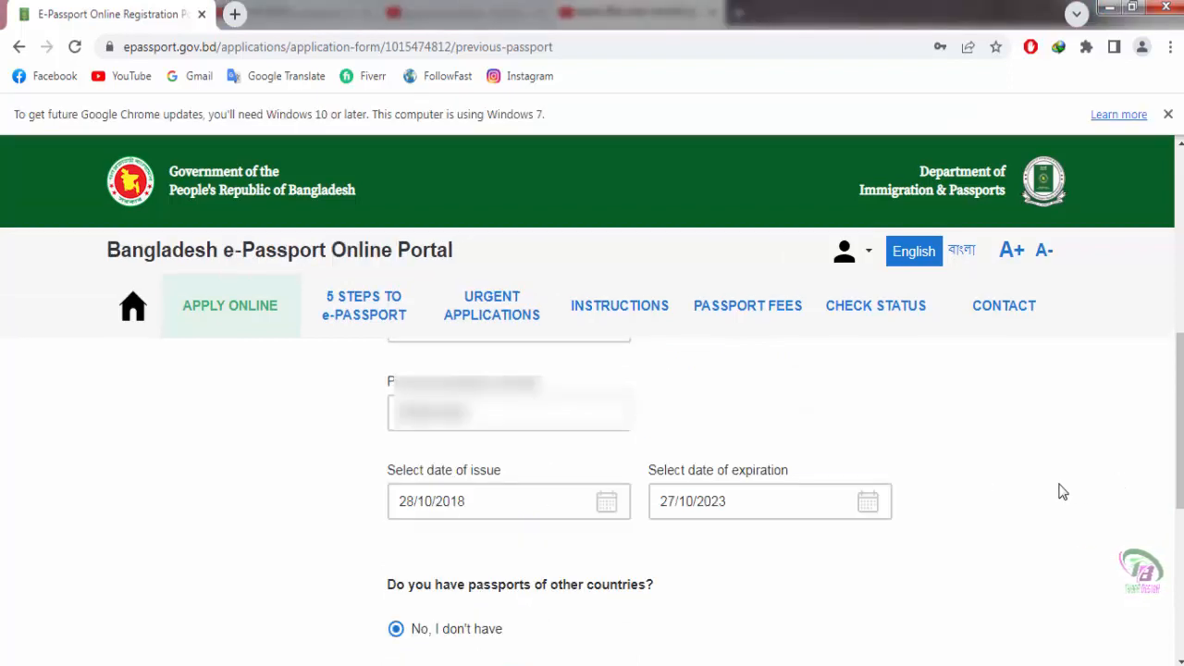
scroll(1063, 492, "down", 2)
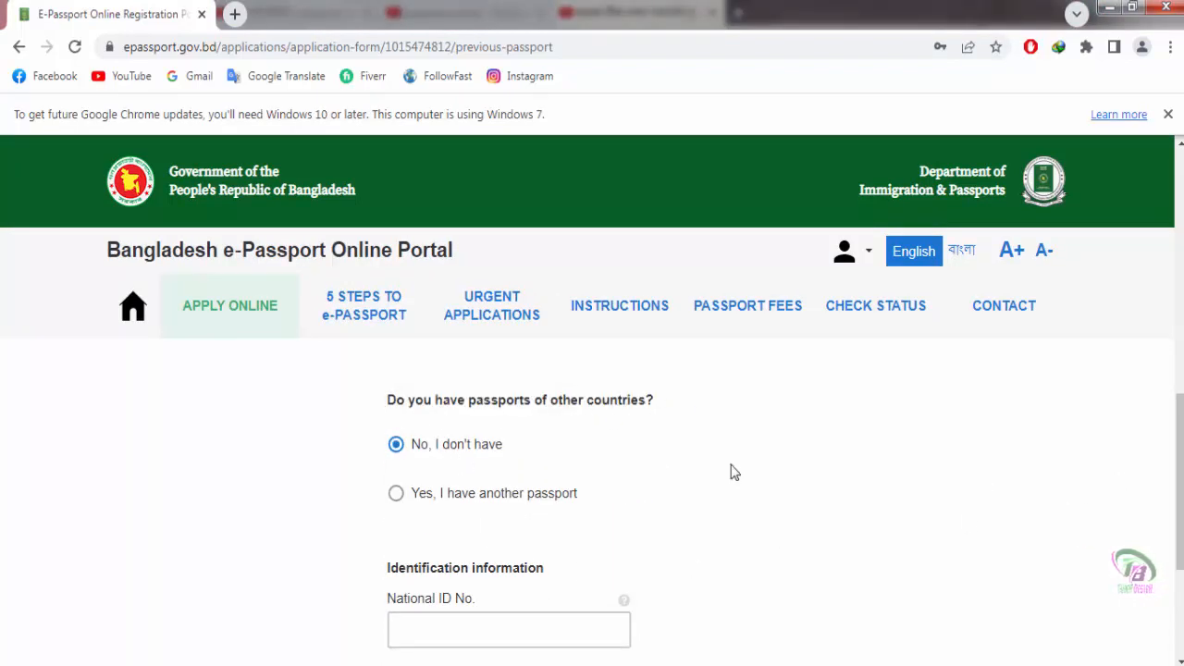
Step: Paste the National ID number, add a final 0, and save the ID Documents step
left_click(487, 635)
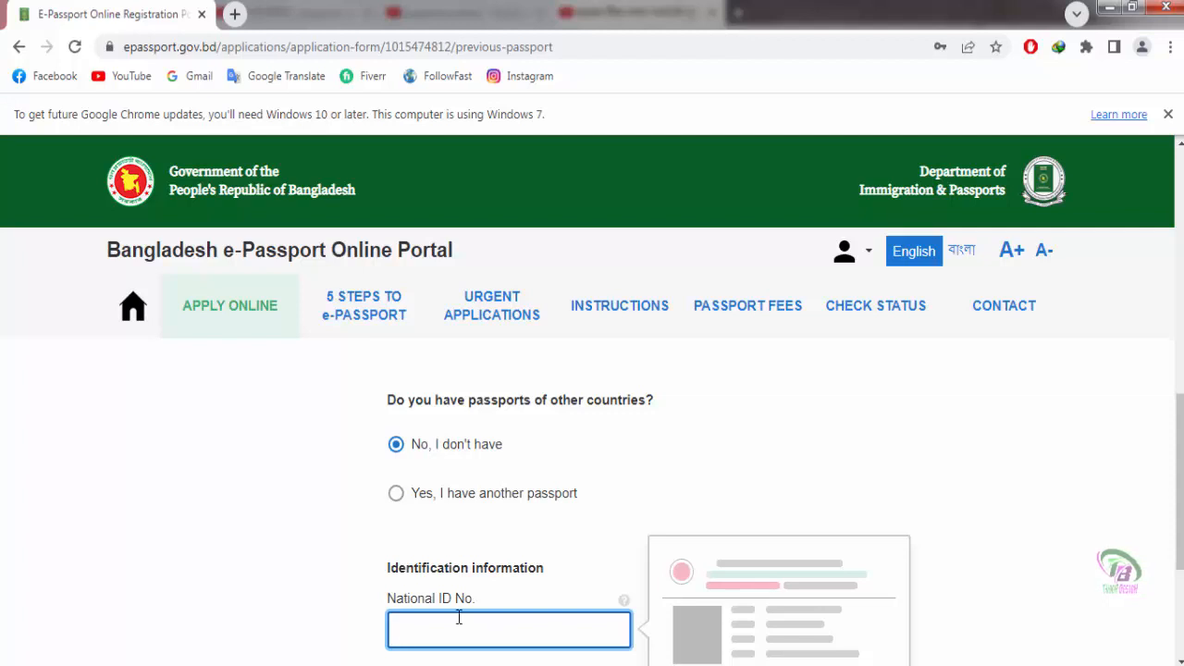
scroll(1036, 523, "down", 2)
key("ctrl+v")
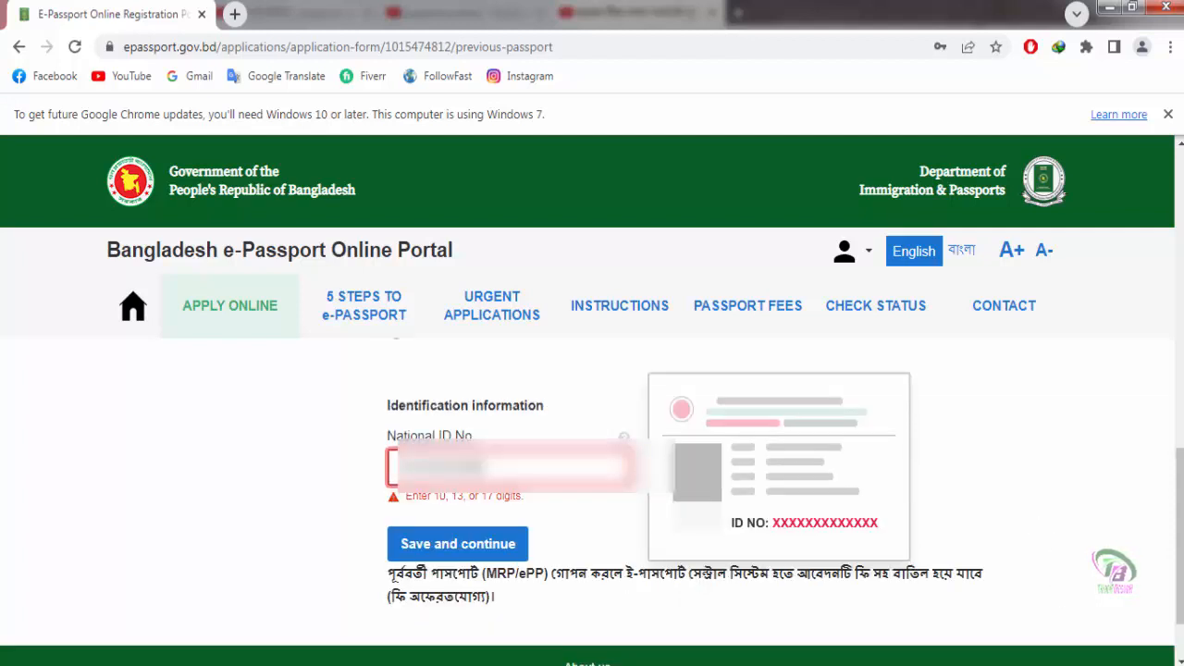
type("0")
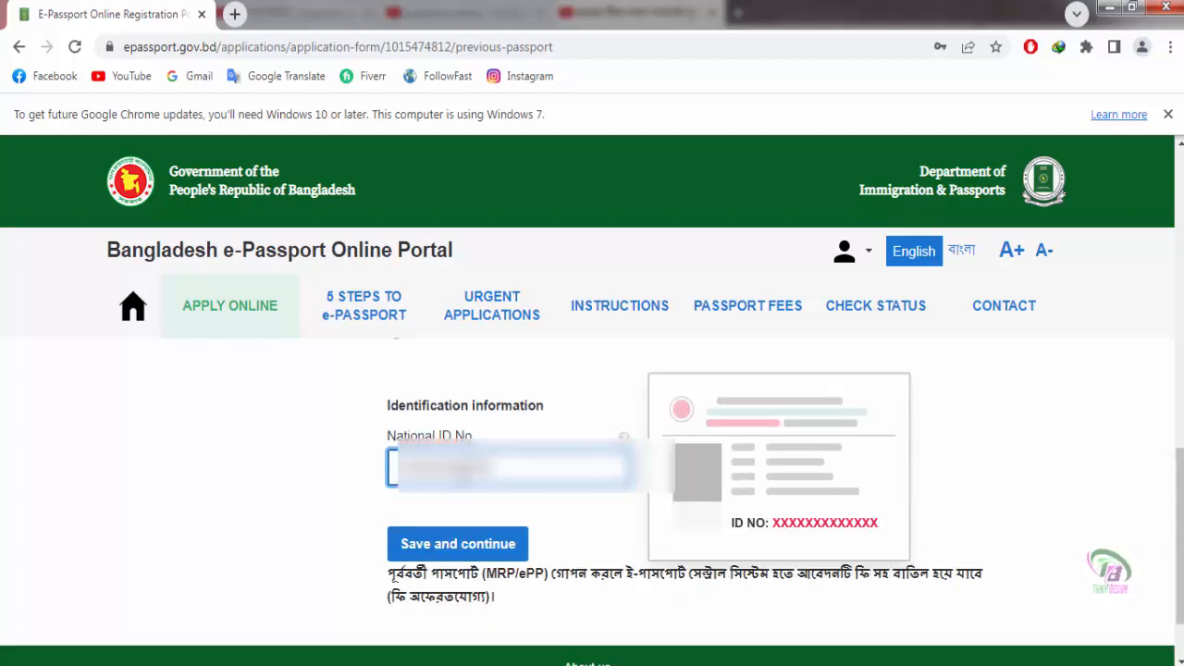
left_click(444, 543)
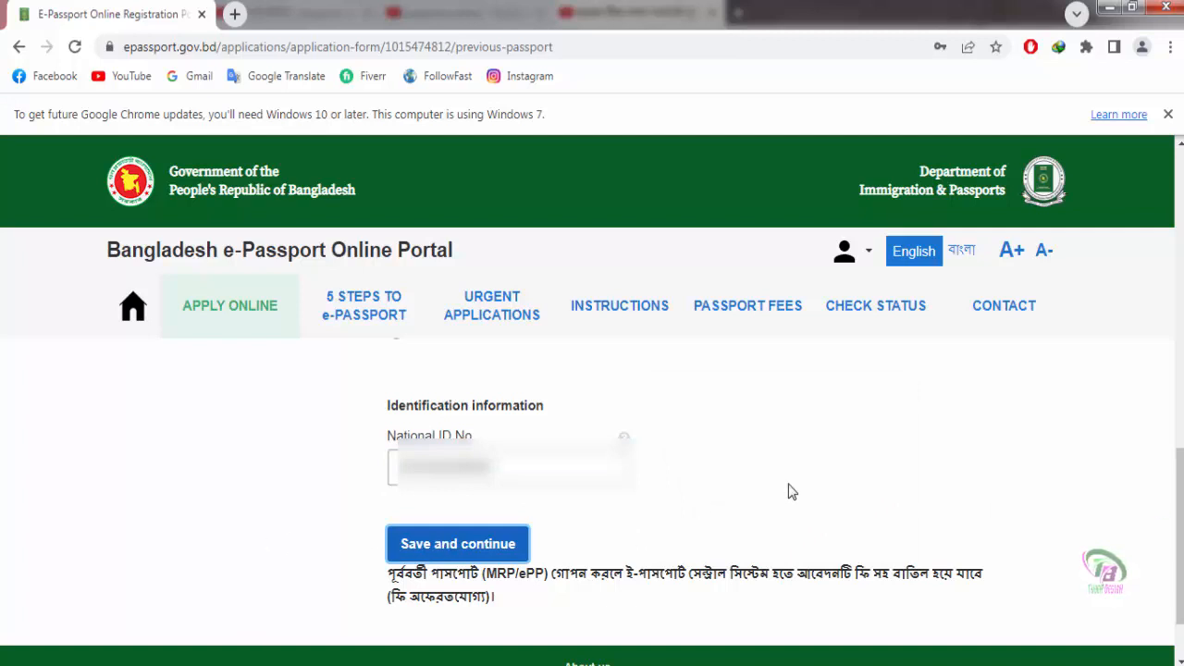
scroll(791, 492, "down", 2)
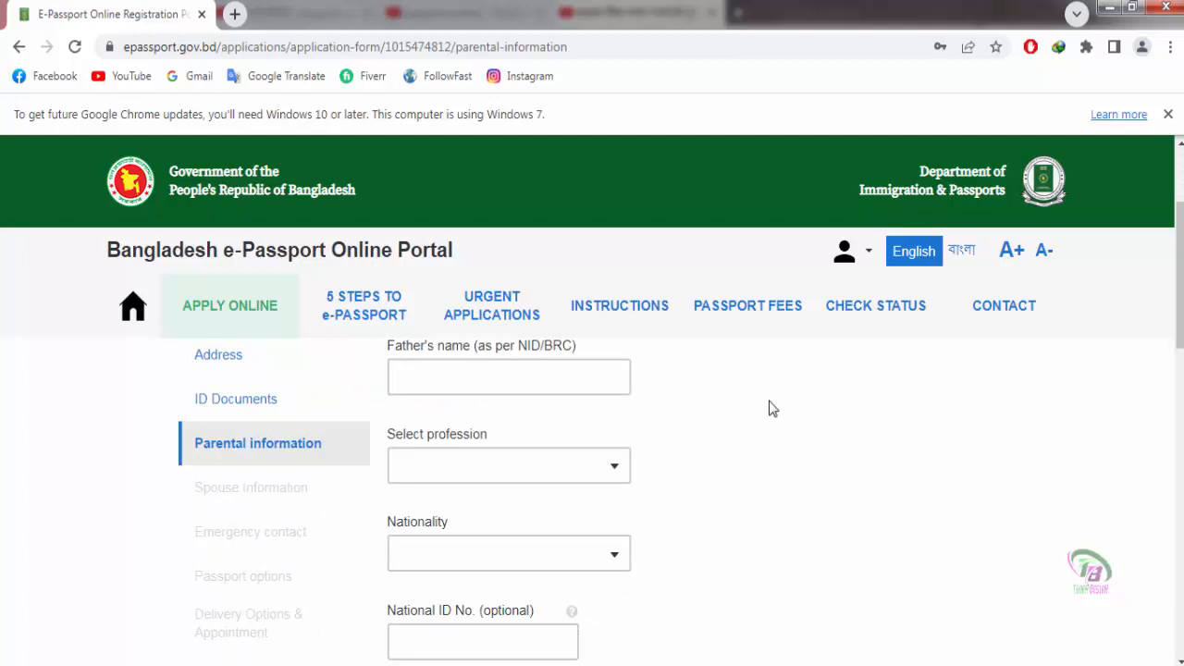
Step: Enter the father's name and set his profession to OTHERS
left_click(466, 374)
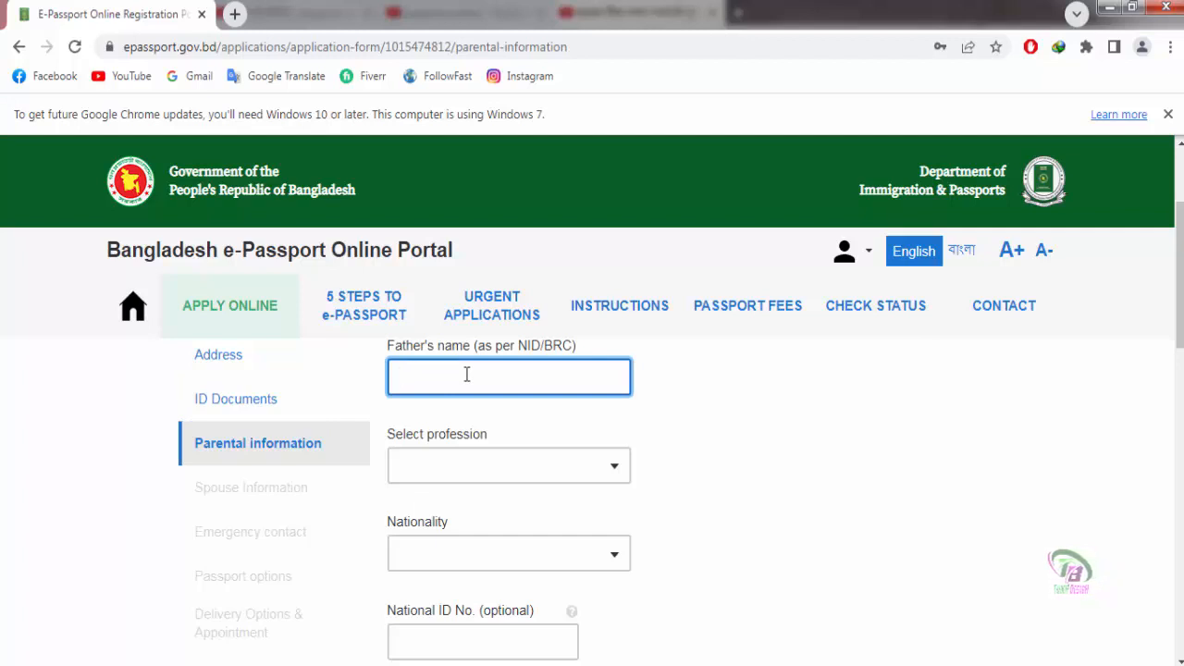
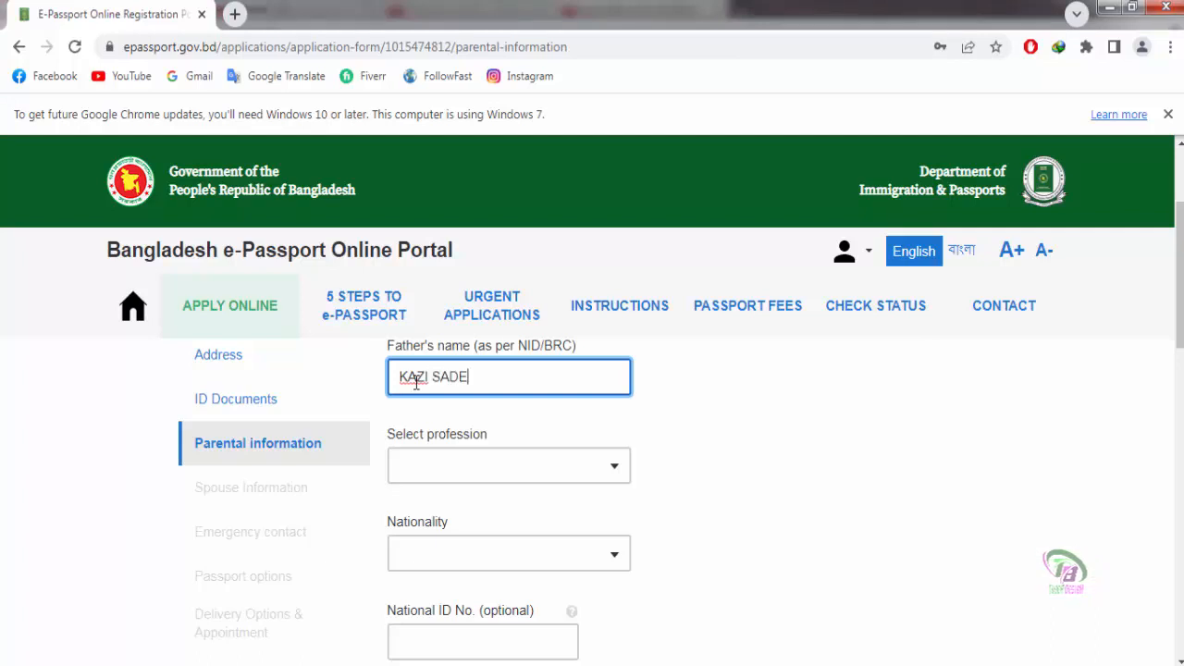
left_click(431, 469)
scroll(545, 528, "down", 5)
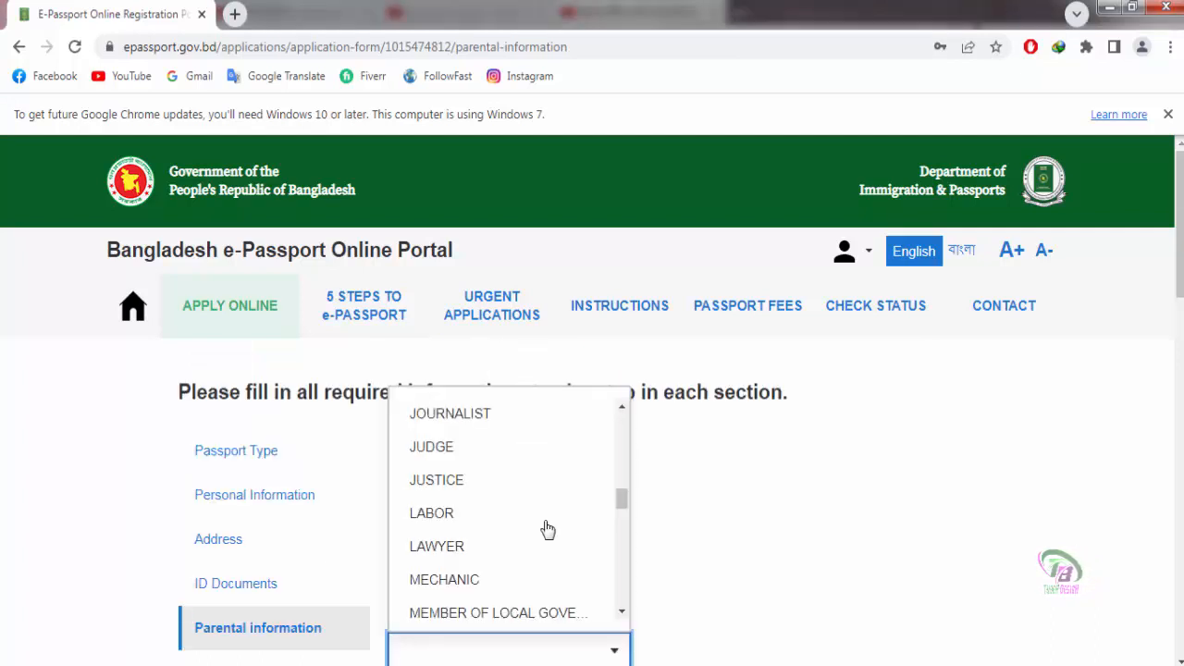
left_click(450, 595)
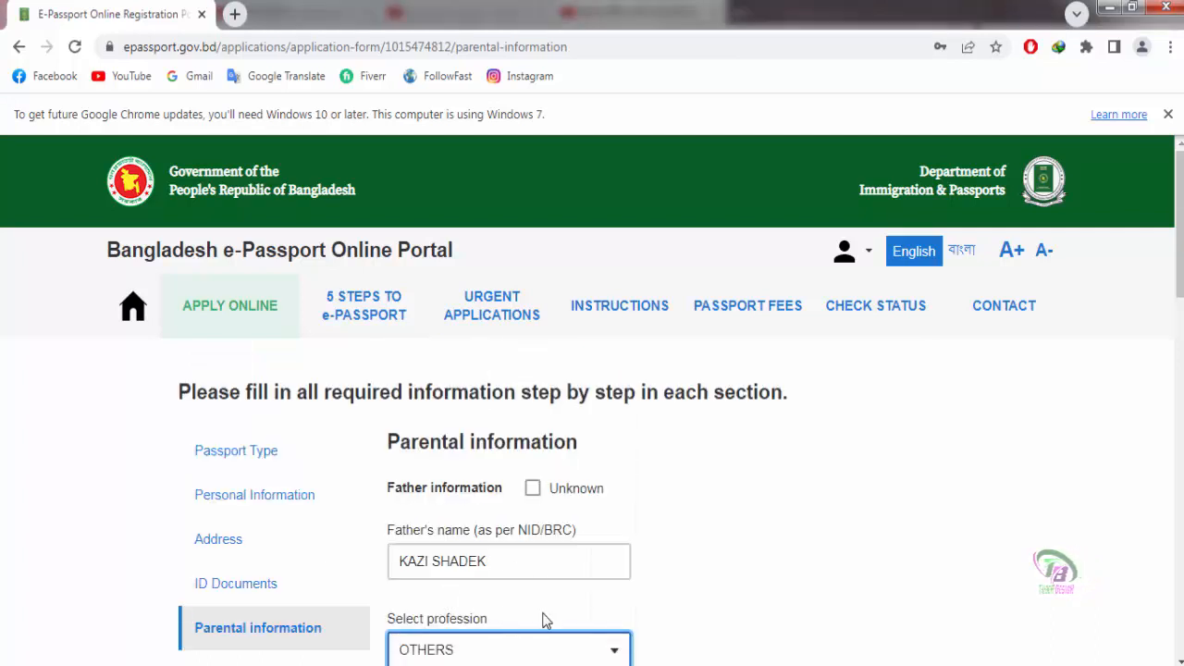
scroll(766, 552, "down", 3)
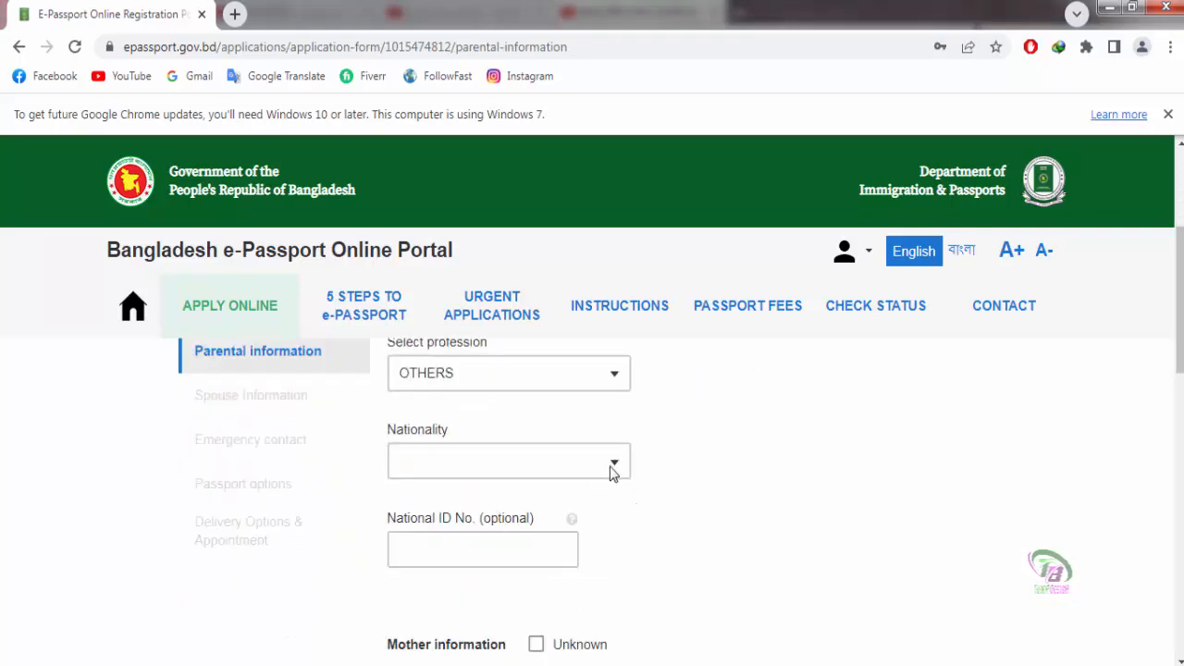
Step: Set the father's nationality to BANGLADESHI, leaving his optional National ID blank
left_click(615, 466)
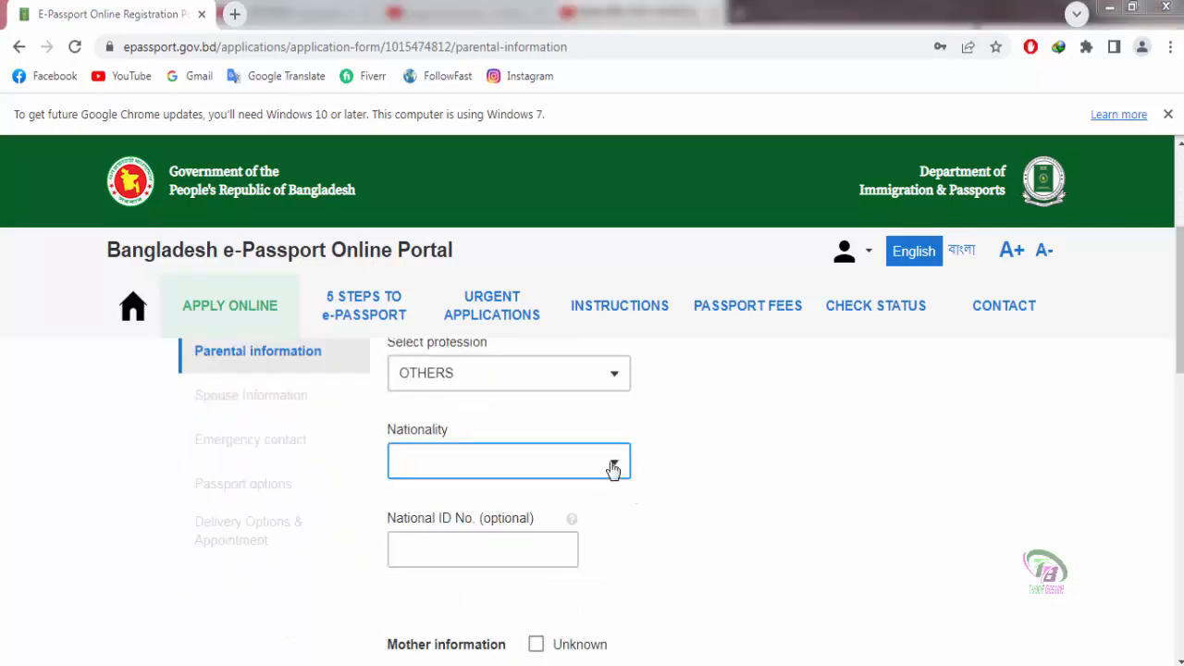
left_click(486, 547)
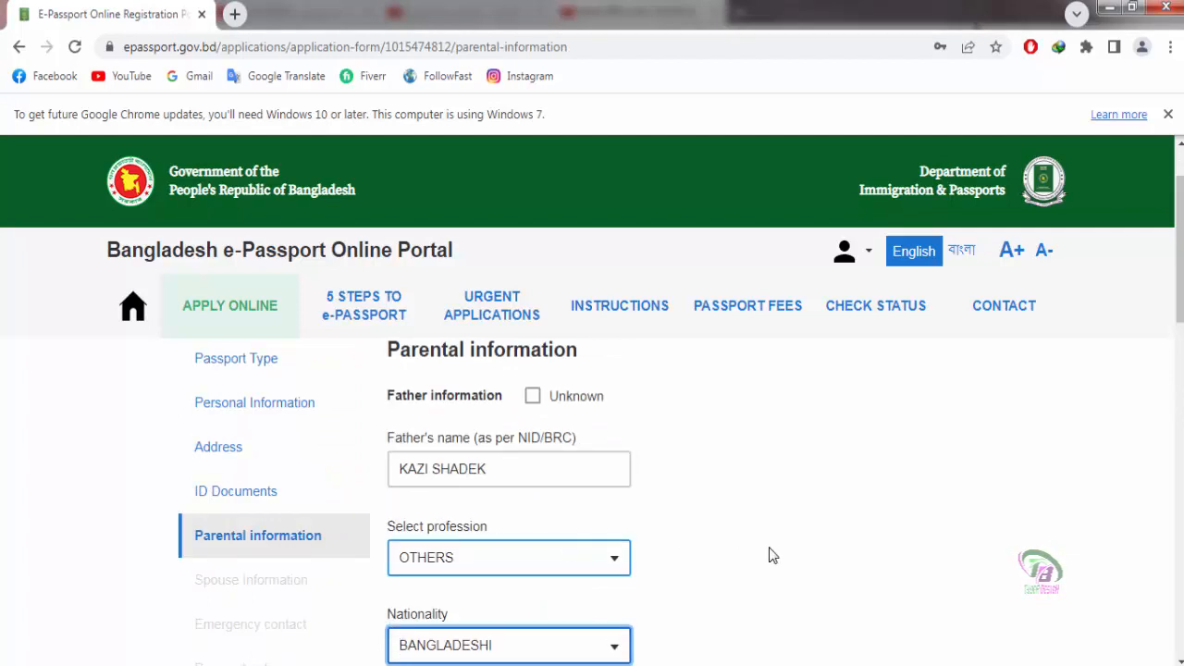
scroll(769, 553, "down", 2)
scroll(773, 553, "down", 1)
left_click(442, 468)
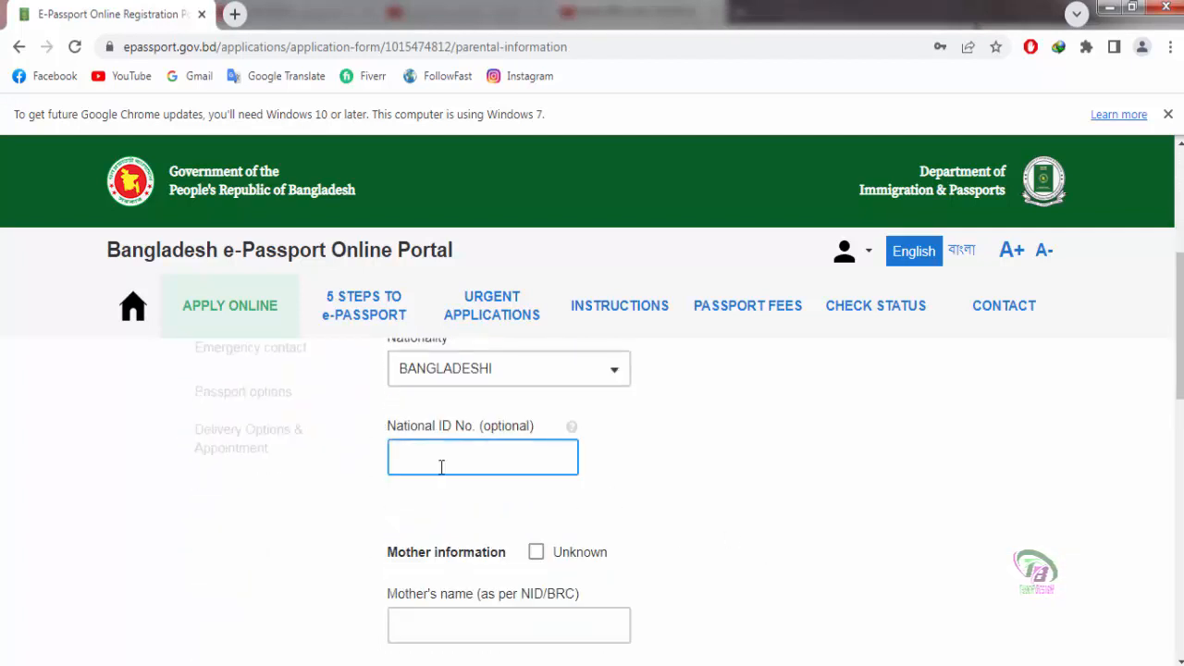
left_click(701, 488)
scroll(700, 487, "down", 2)
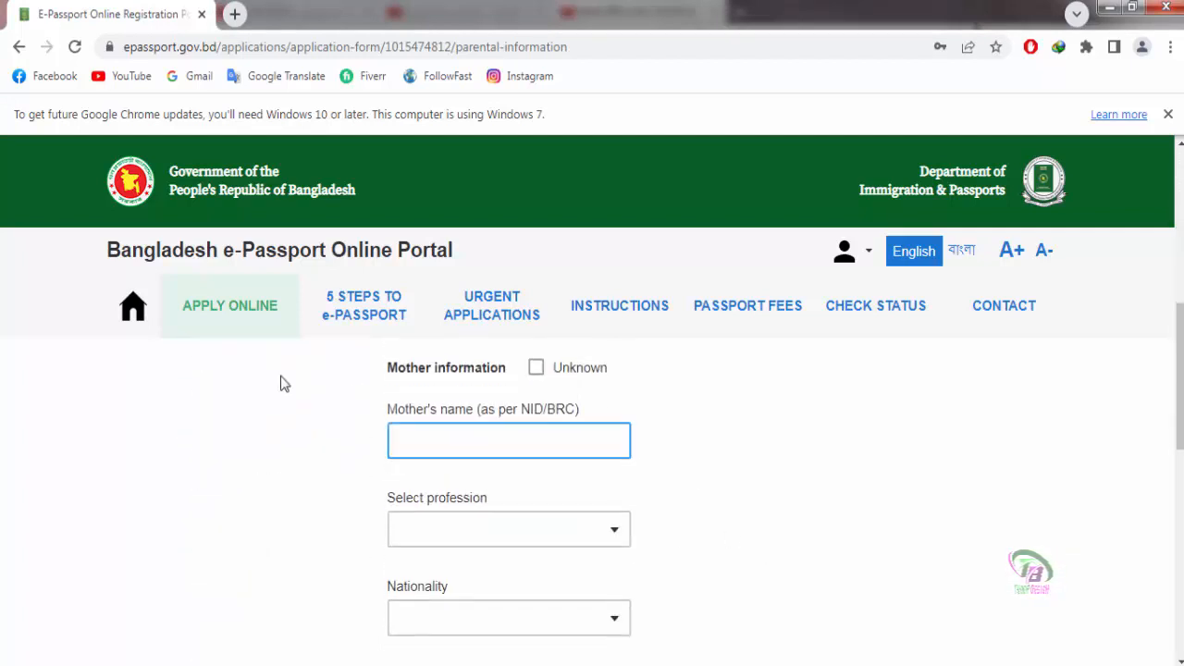
Step: Enter the mother's name with profession HOUSE WIFE and nationality BANGLADESHI
left_click(453, 439)
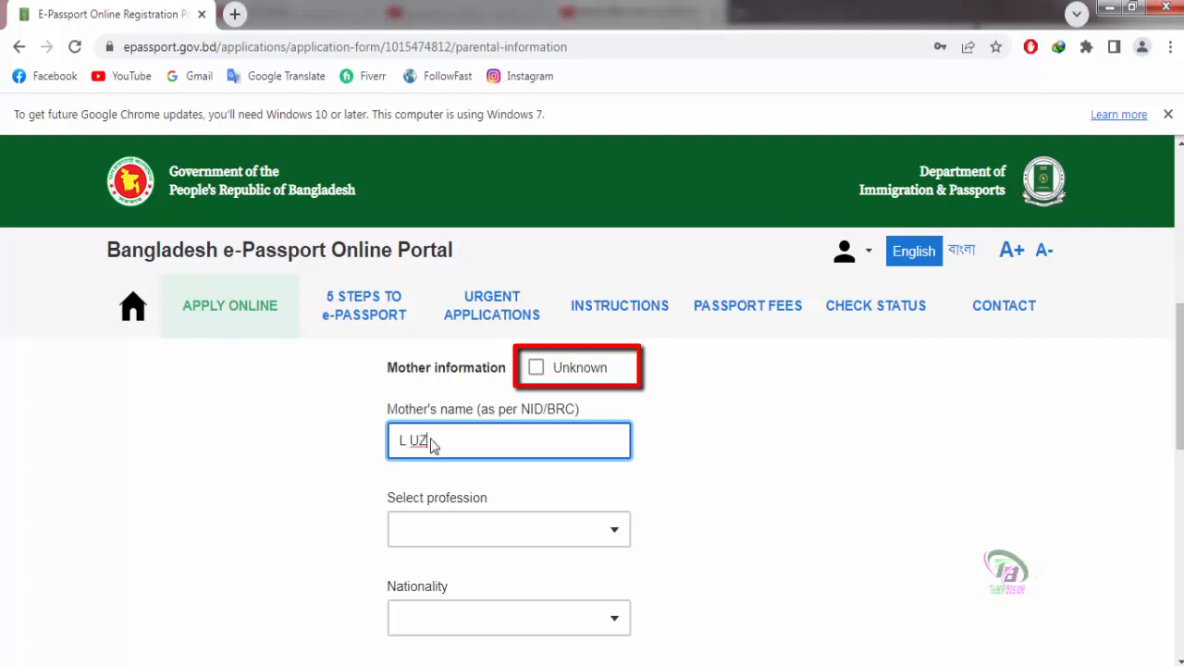
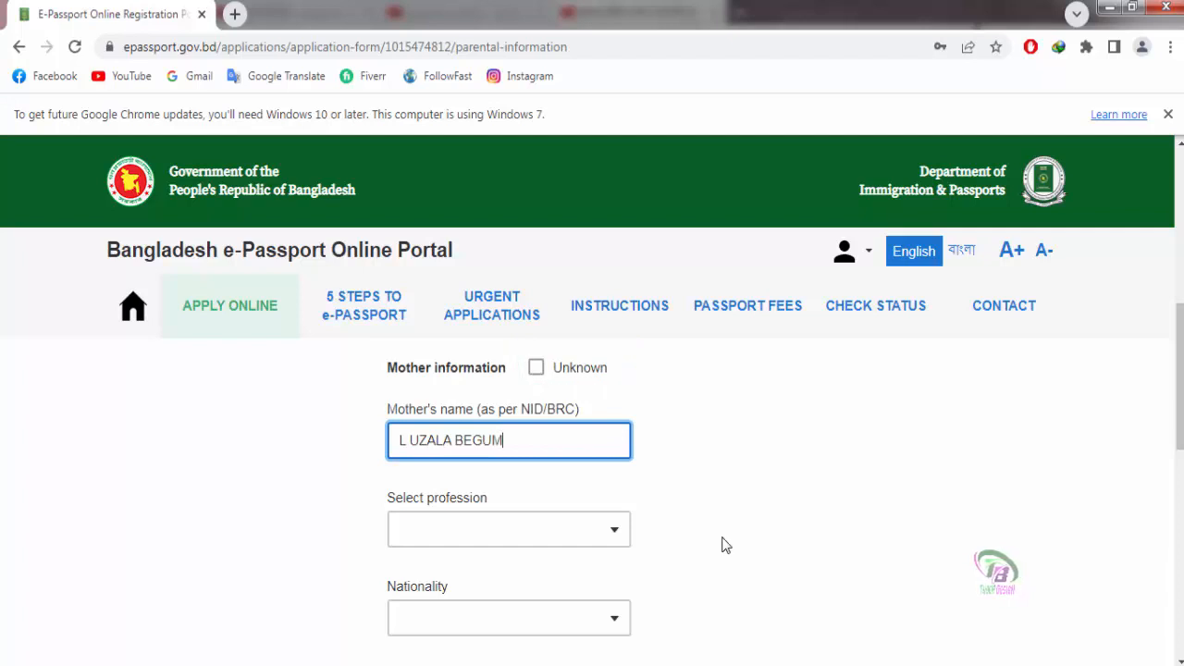
left_click(612, 529)
left_click(473, 543)
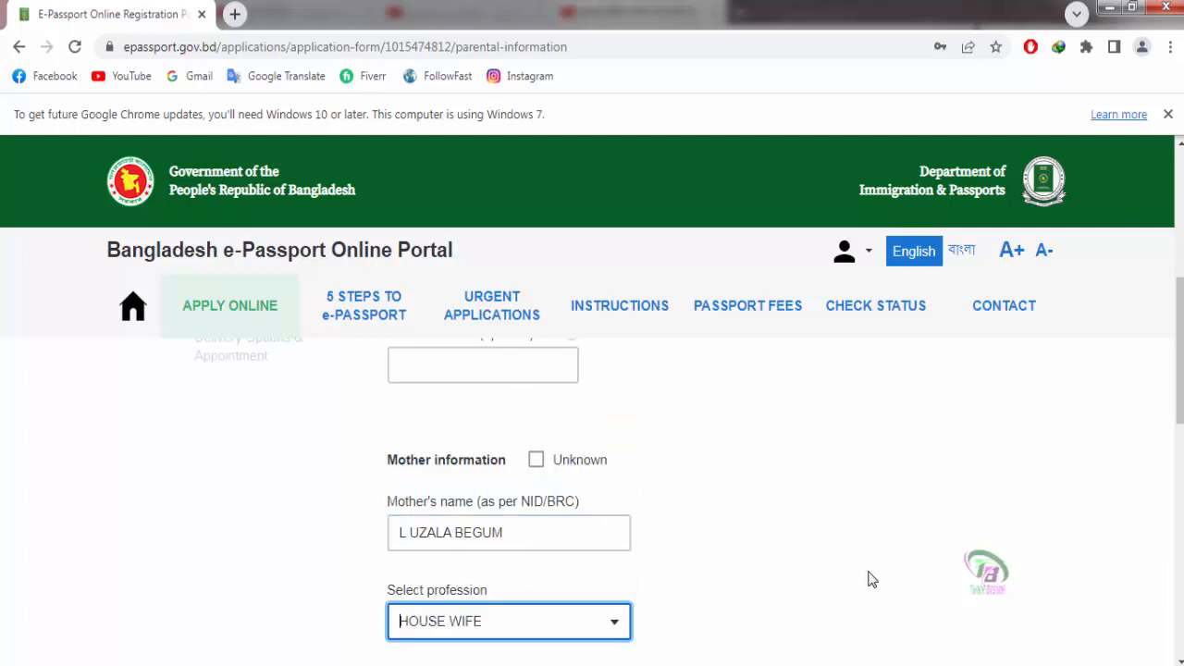
scroll(879, 544, "down", 2)
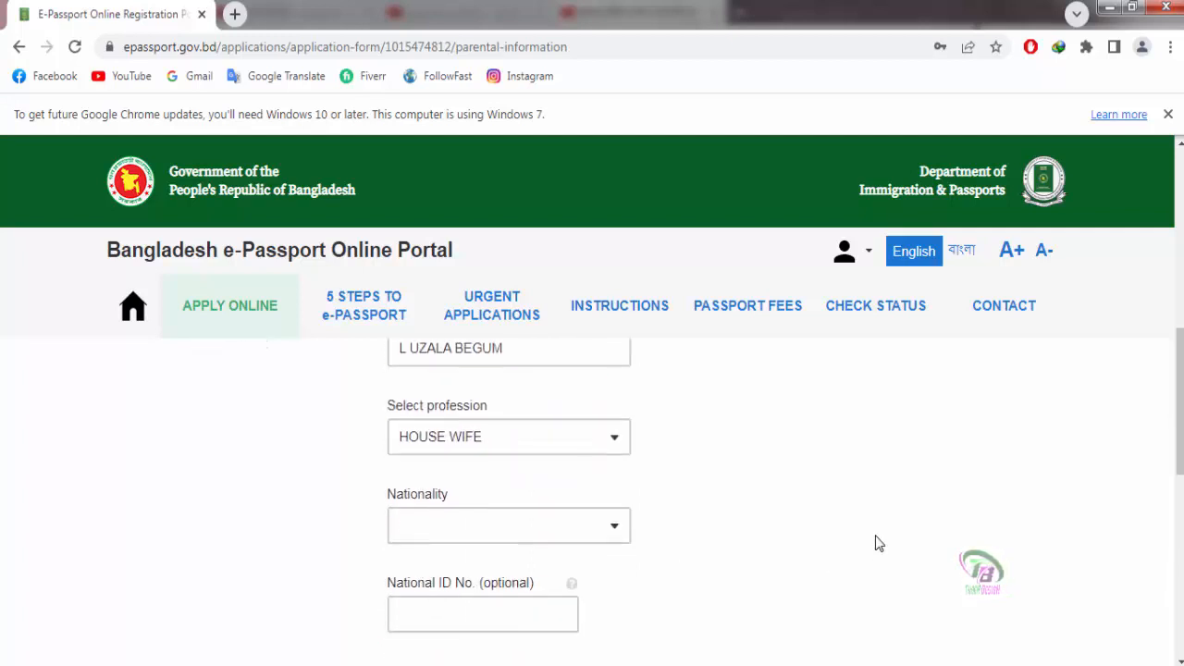
left_click(593, 525)
left_click(478, 433)
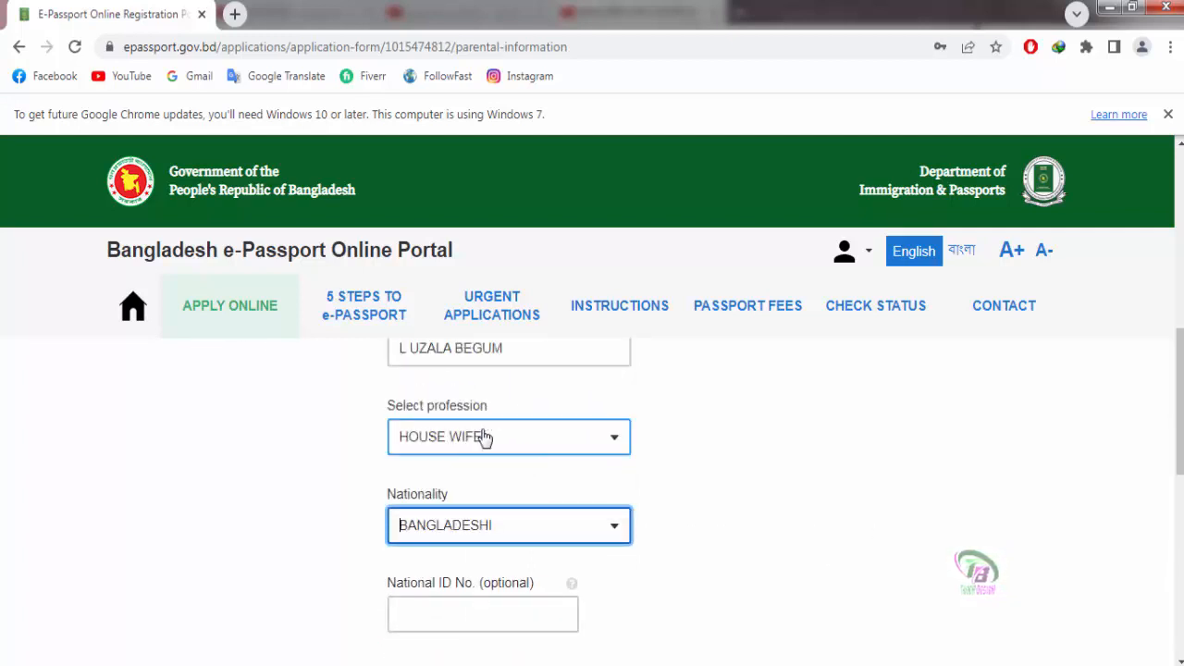
Step: Save the parental information to continue to the spouse step
scroll(844, 472, "down", 3)
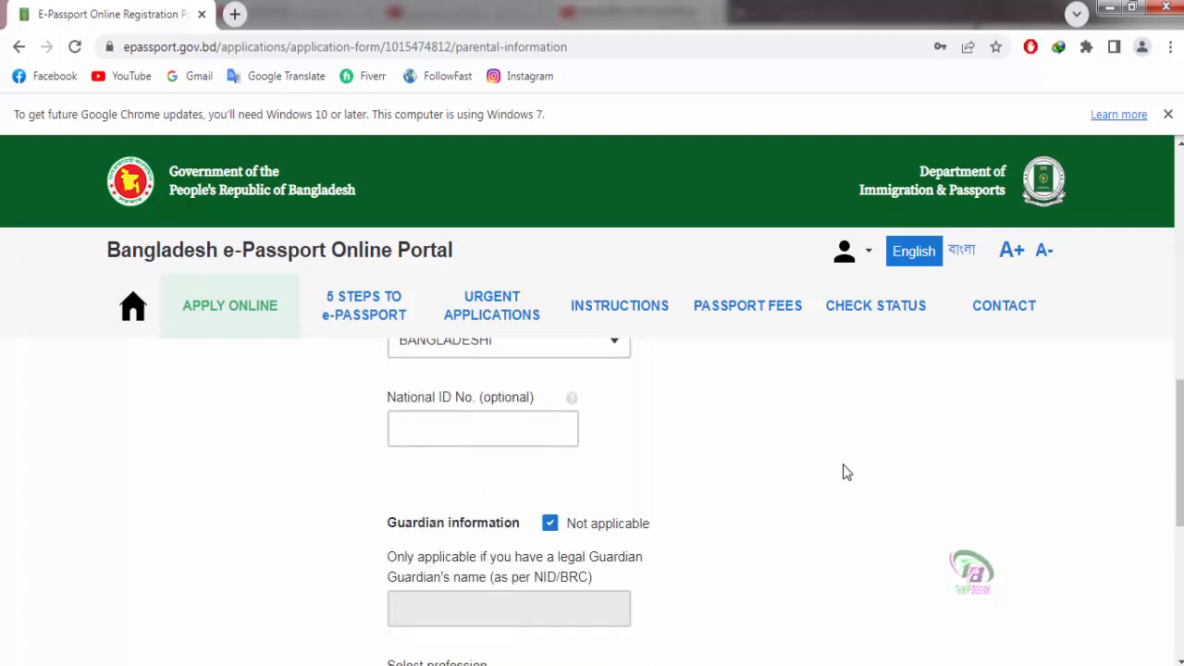
scroll(661, 466, "down", 2)
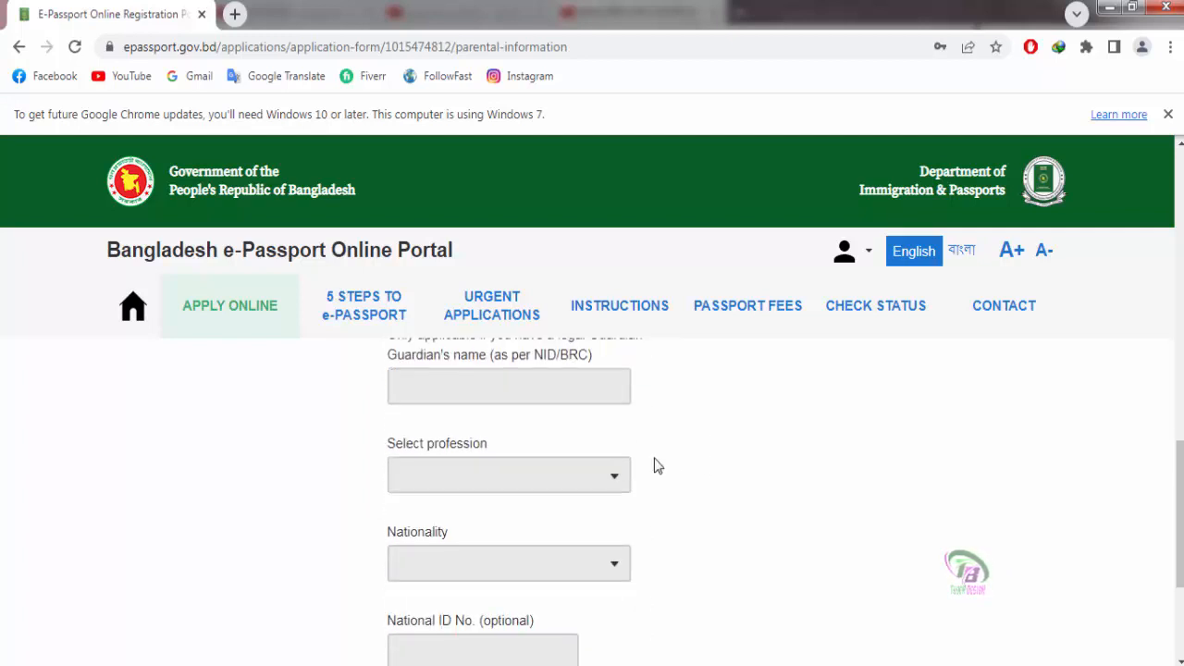
scroll(459, 428, "up", 2)
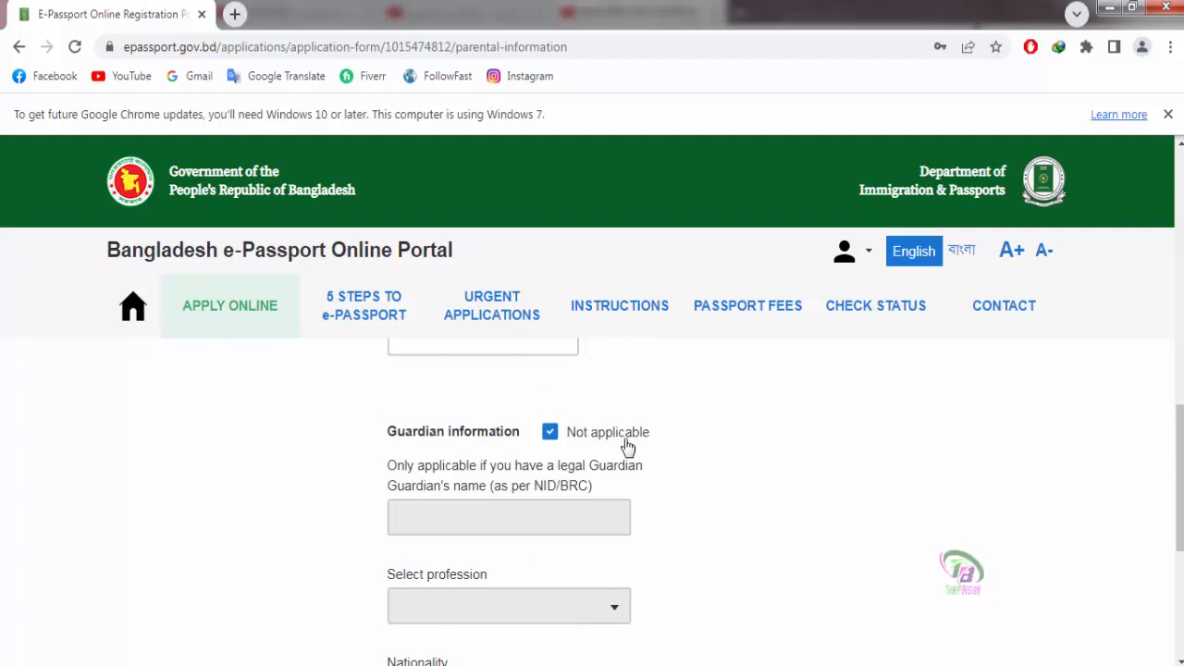
scroll(843, 471, "up", 1)
scroll(843, 472, "down", 1)
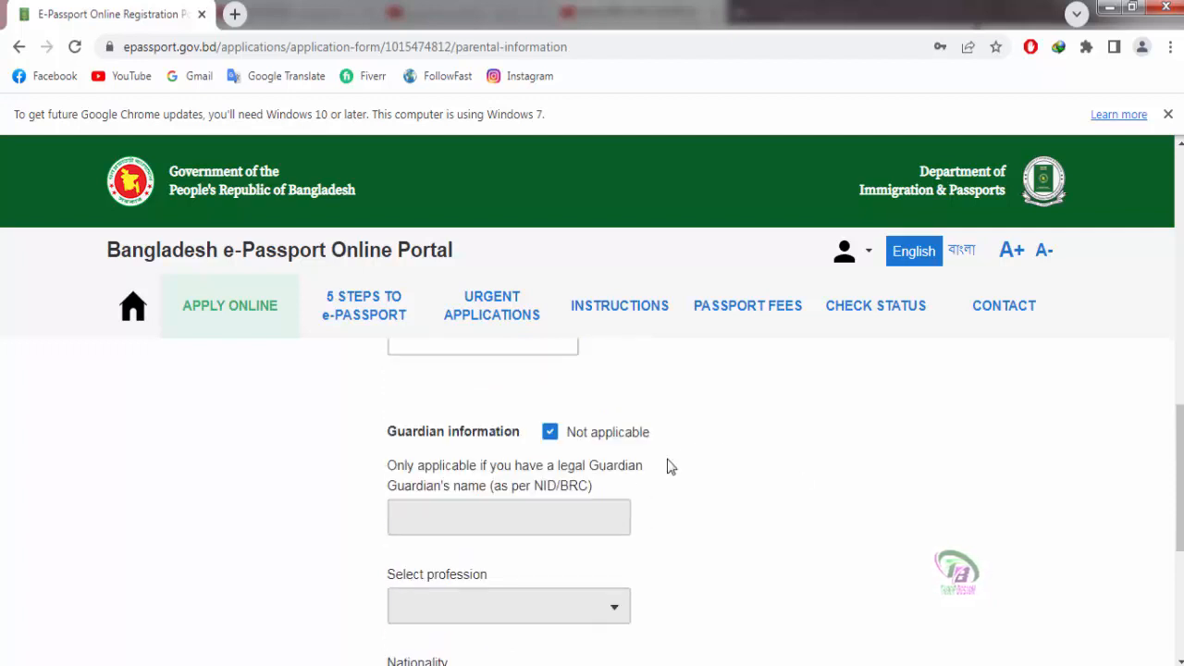
scroll(662, 466, "down", 2)
scroll(457, 429, "up", 2)
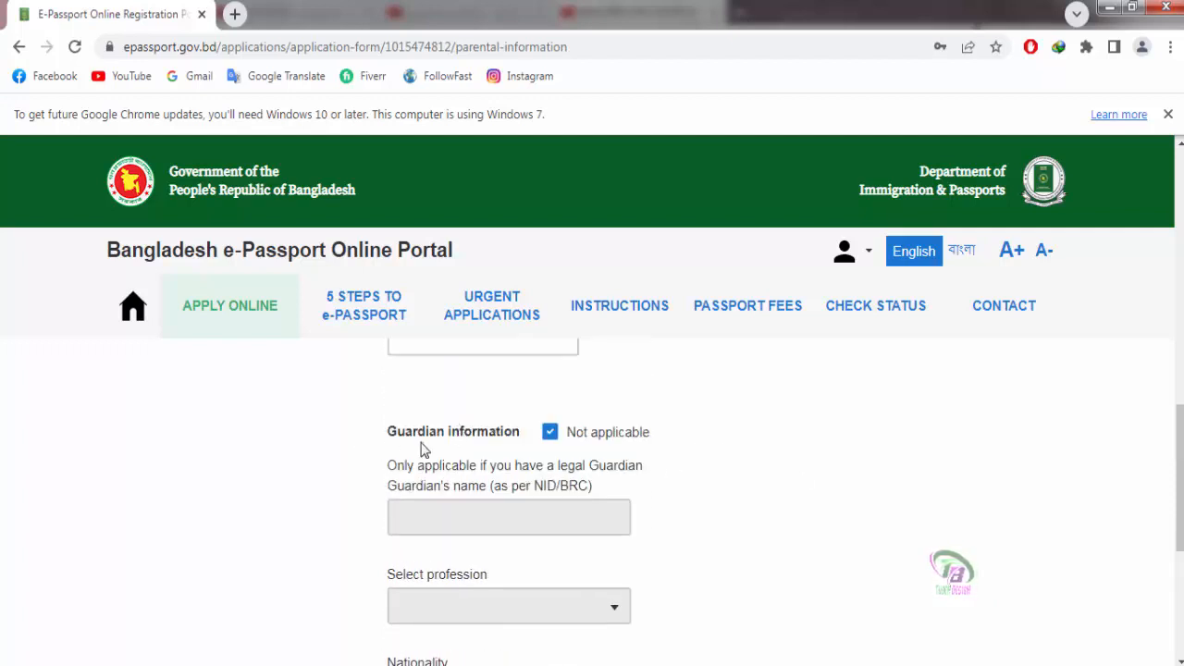
scroll(846, 471, "up", 1)
scroll(843, 471, "down", 1)
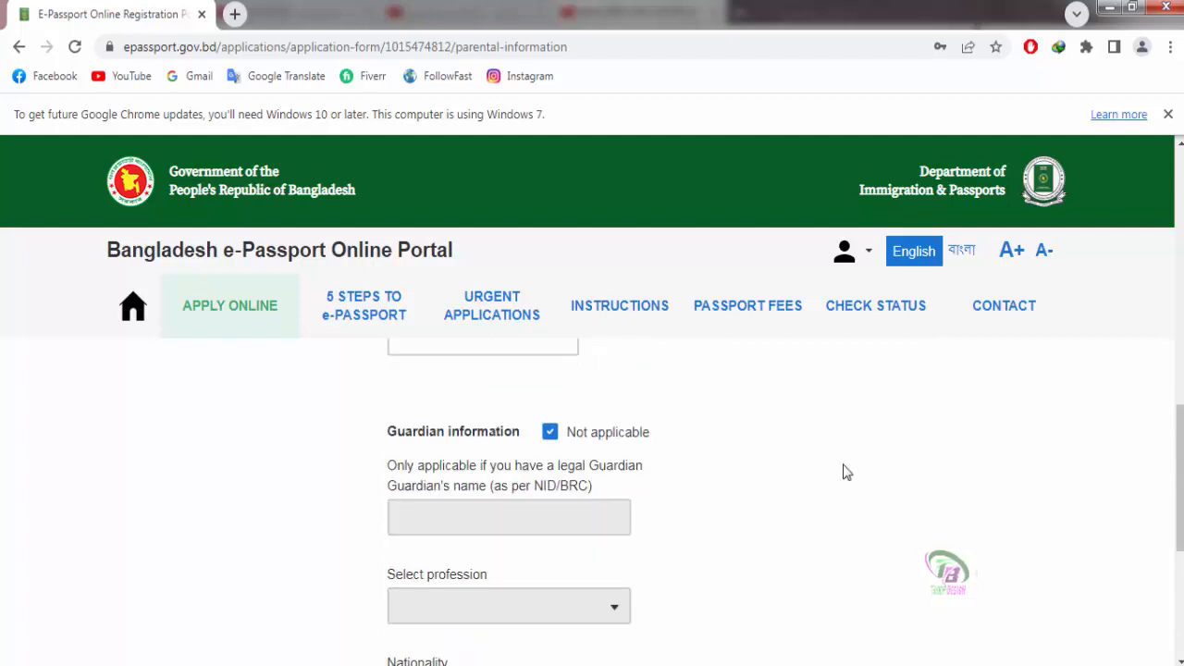
scroll(670, 465, "down", 5)
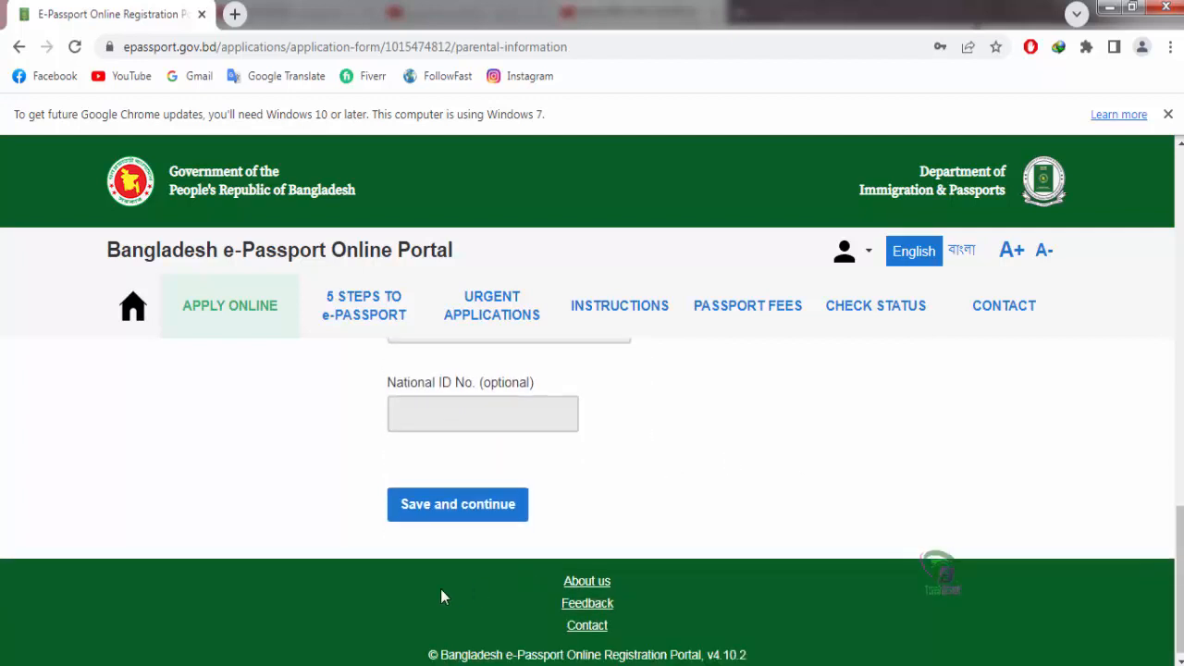
left_click(449, 511)
Step: Set the marital status to MARRIED
scroll(745, 497, "down", 1)
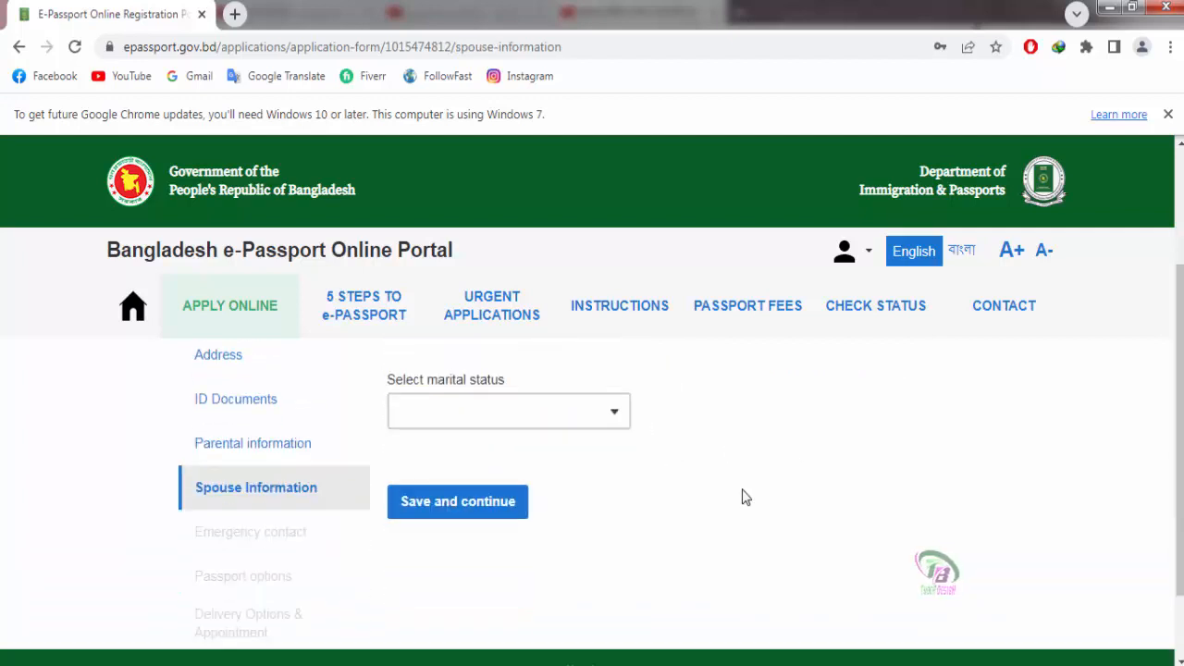
scroll(745, 498, "up", 1)
left_click(616, 505)
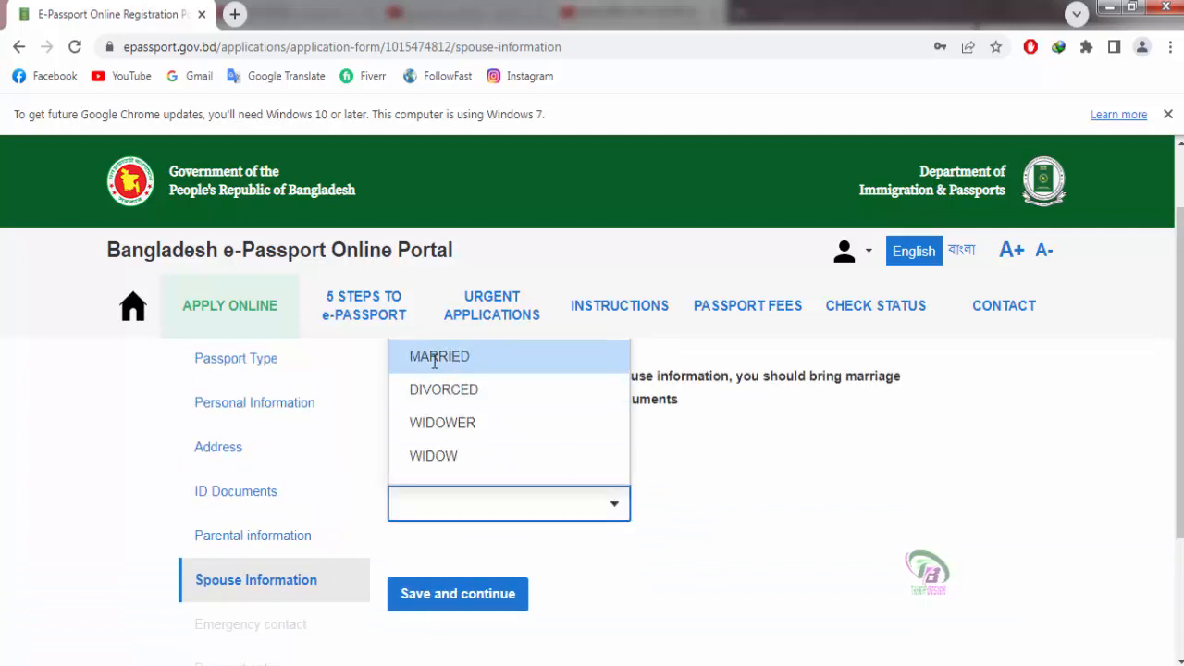
left_click(746, 498)
left_click(619, 507)
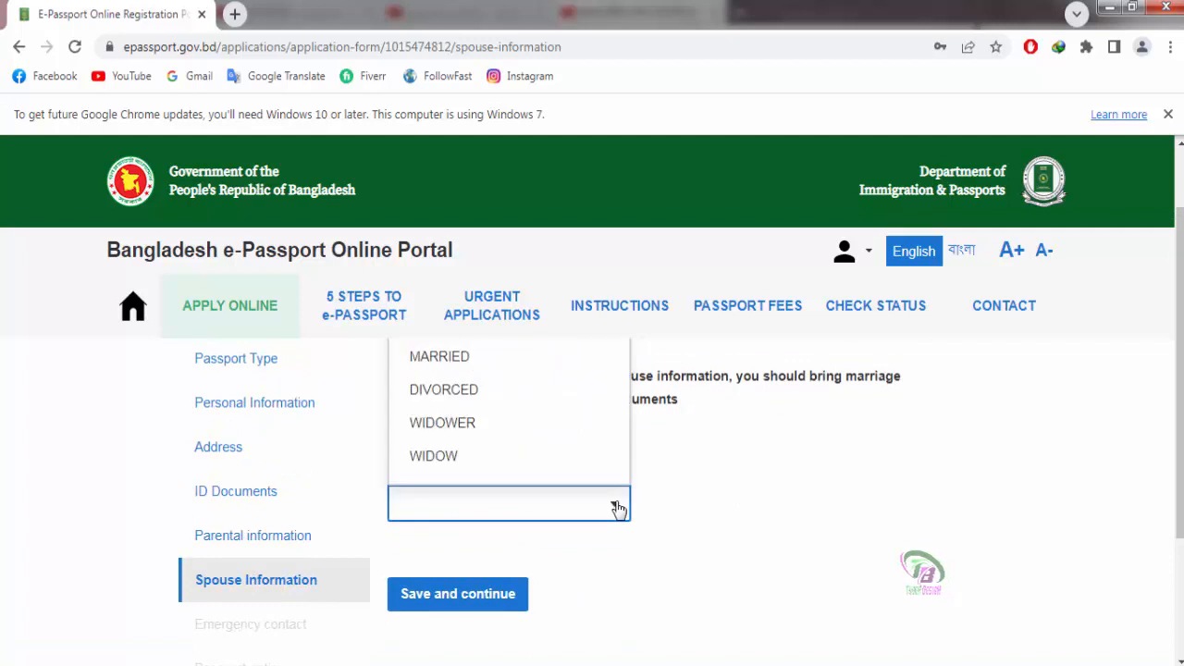
left_click(449, 359)
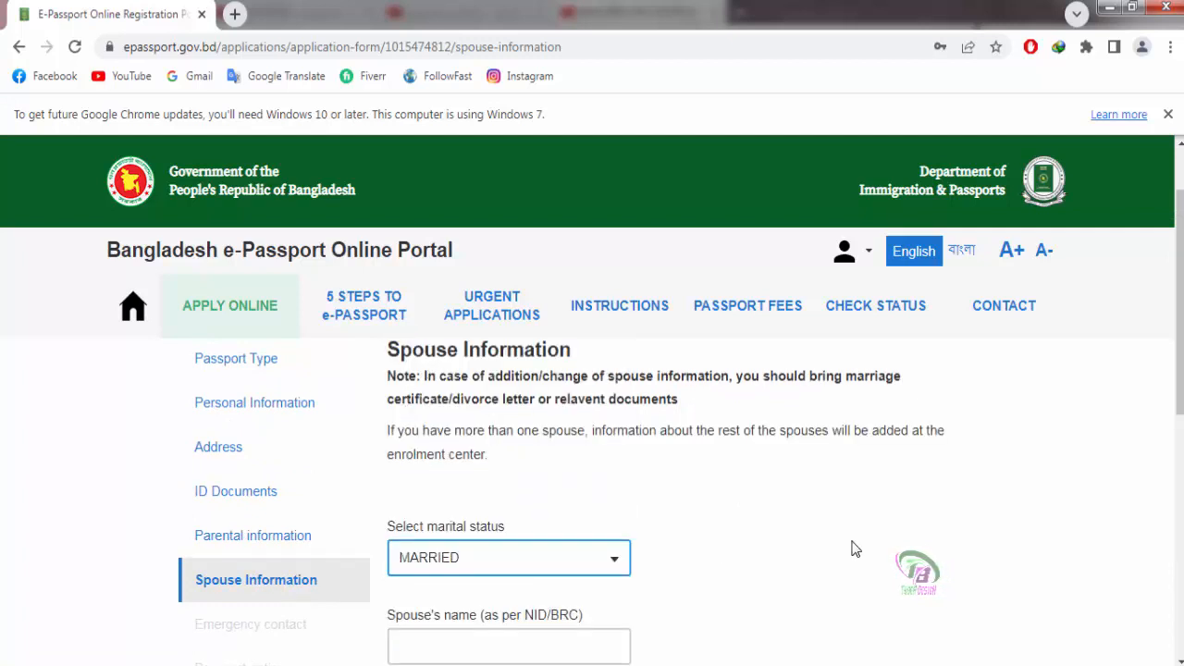
scroll(852, 549, "down", 1)
Step: Enter the spouse's name and set the spouse's profession to HOUSE WIFE
left_click(474, 551)
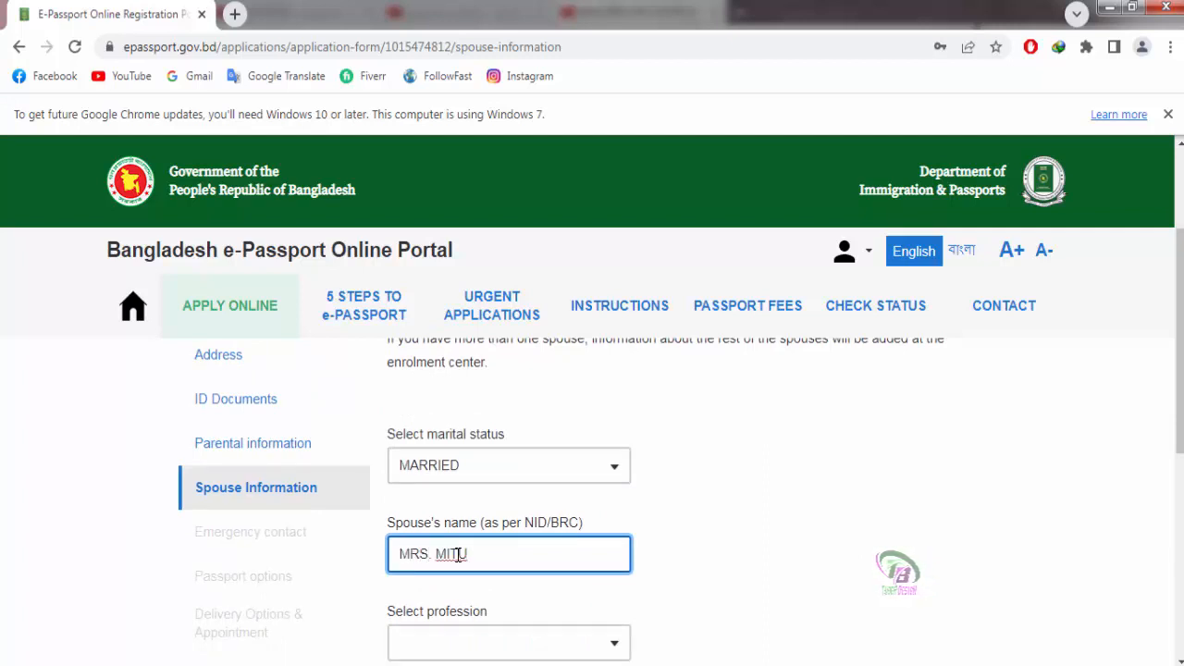
left_click(791, 566)
scroll(791, 565, "down", 1)
left_click(617, 551)
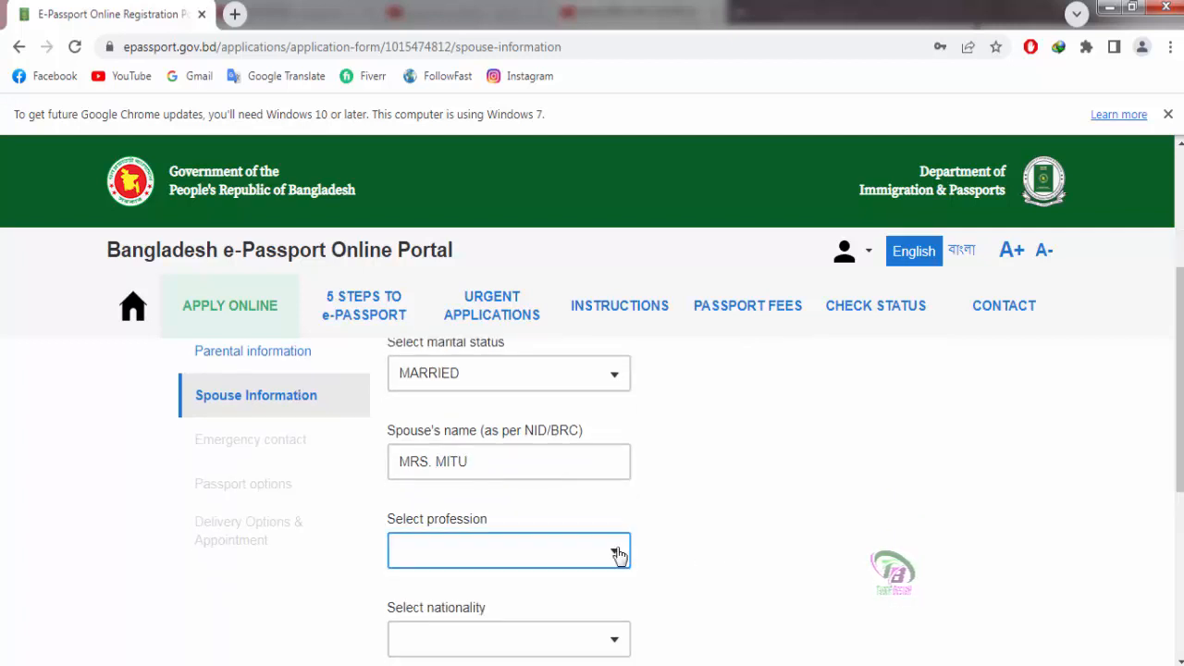
scroll(614, 444, "down", 5)
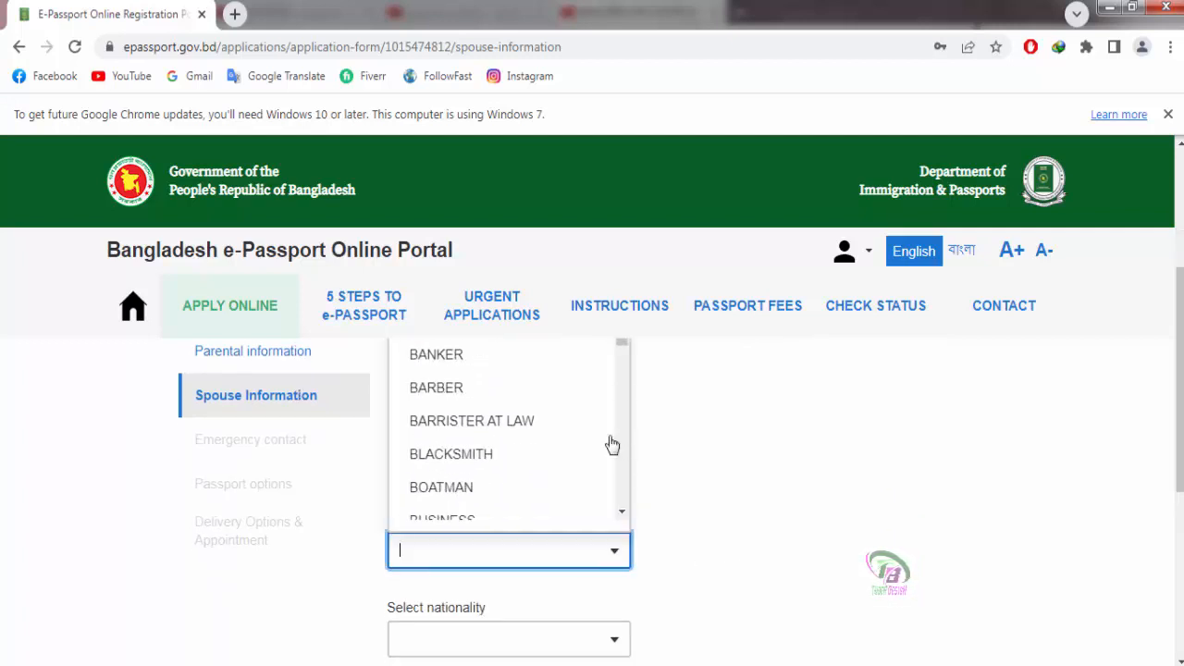
scroll(611, 445, "down", 5)
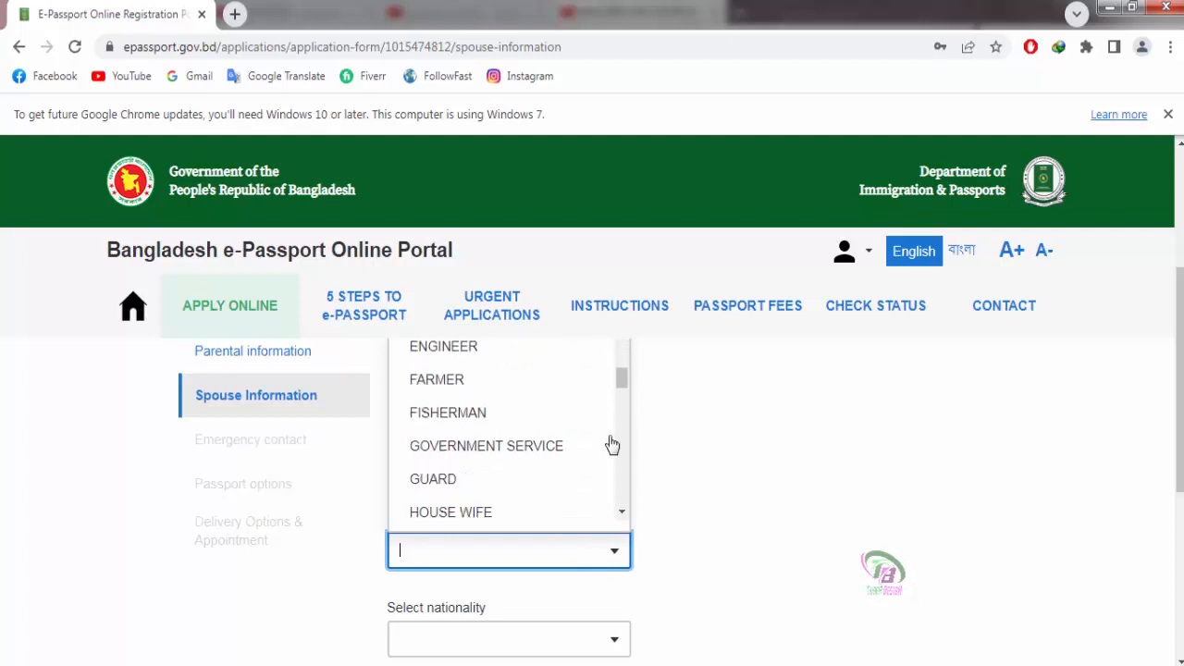
left_click(482, 468)
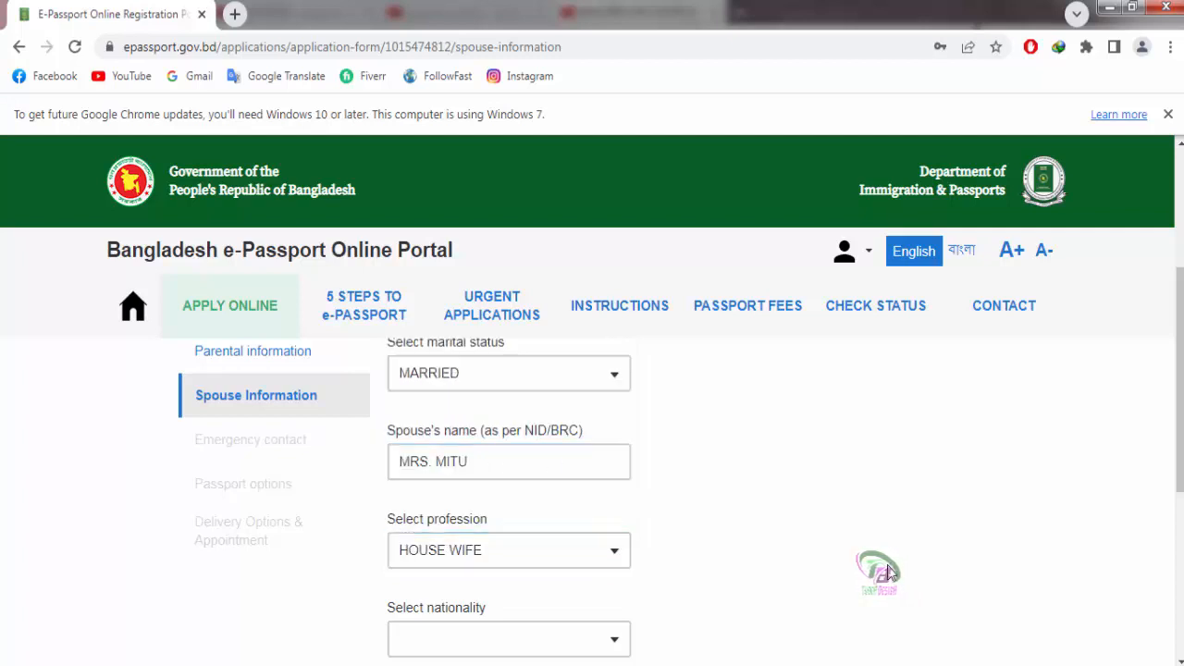
Step: Set the spouse's nationality to BANGLADESHI
scroll(767, 484, "down", 2)
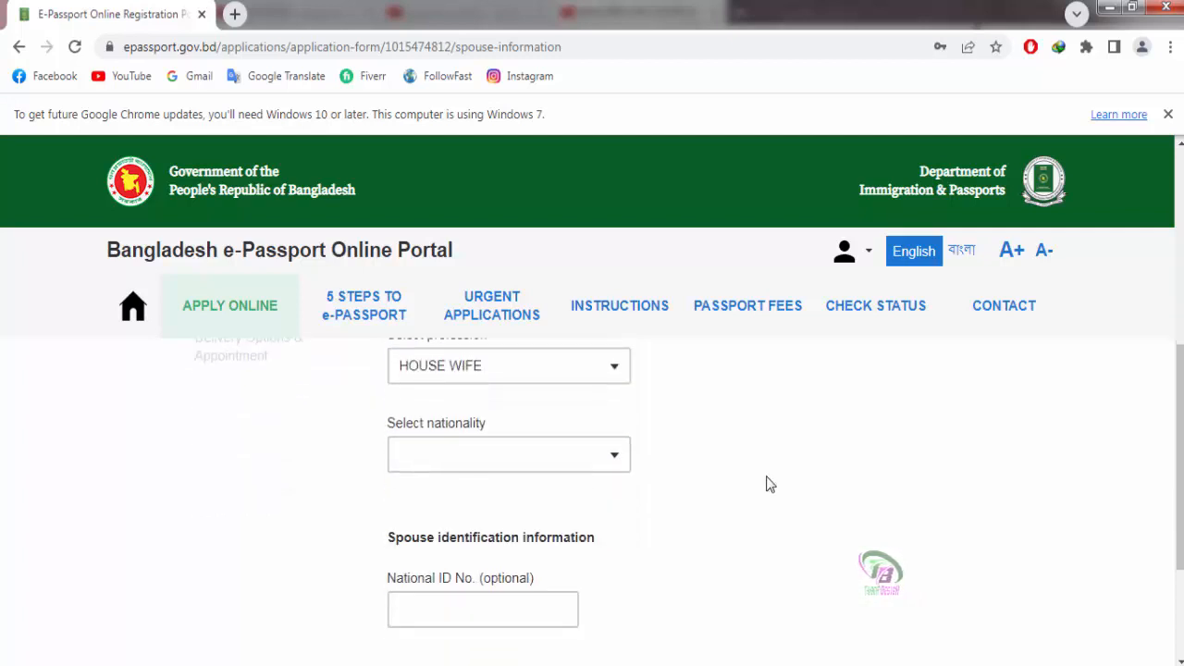
left_click(616, 460)
left_click(615, 463)
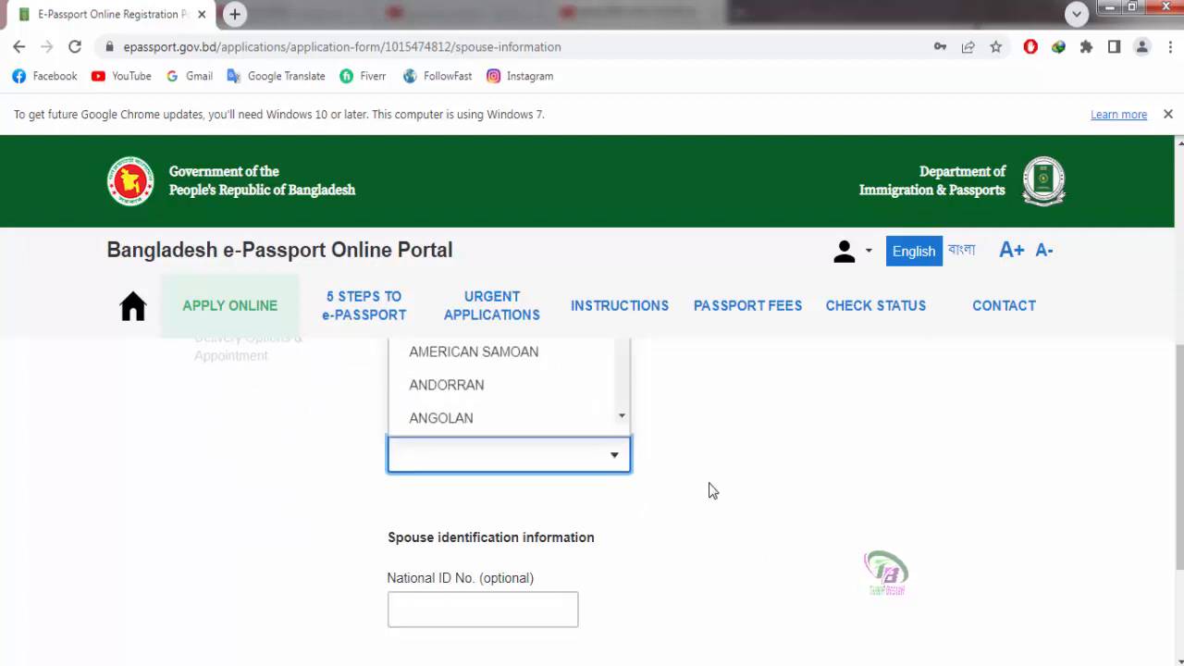
scroll(712, 491, "up", 1)
scroll(608, 494, "down", 5)
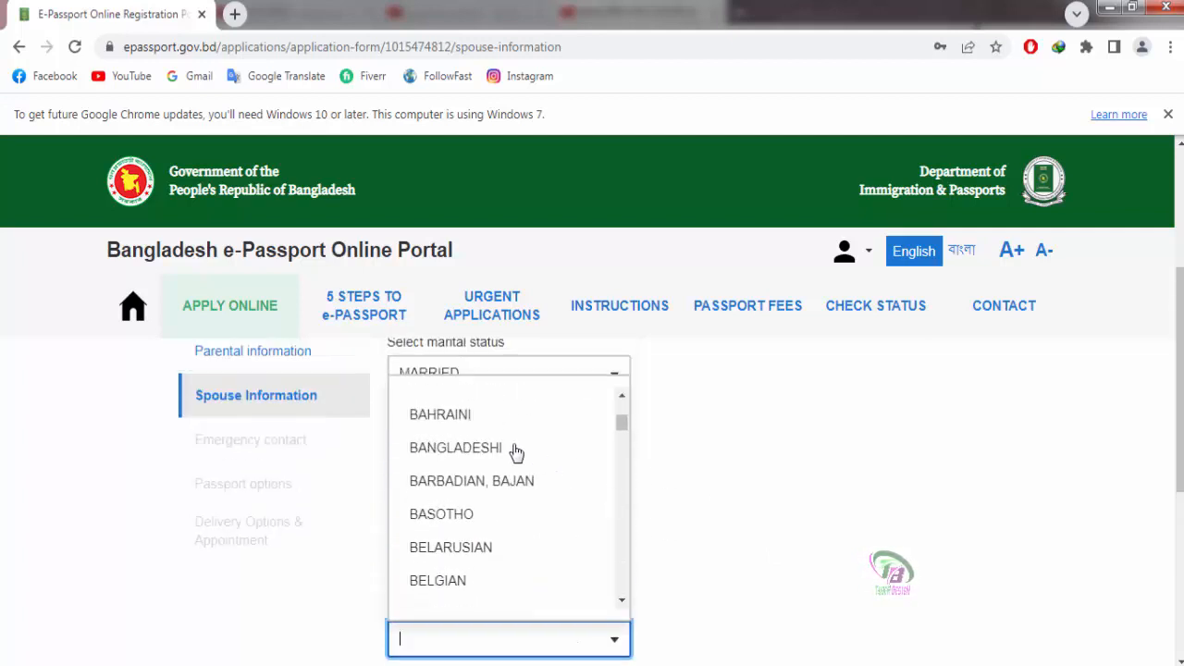
left_click(484, 451)
scroll(780, 495, "down", 3)
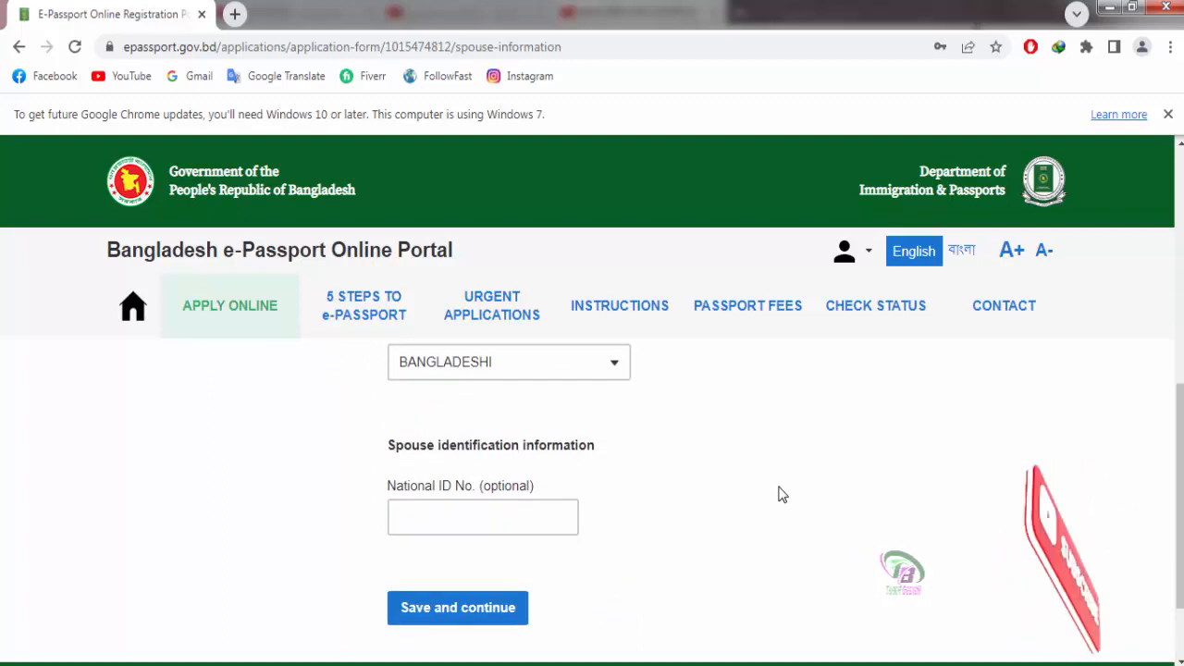
scroll(754, 514, "down", 1)
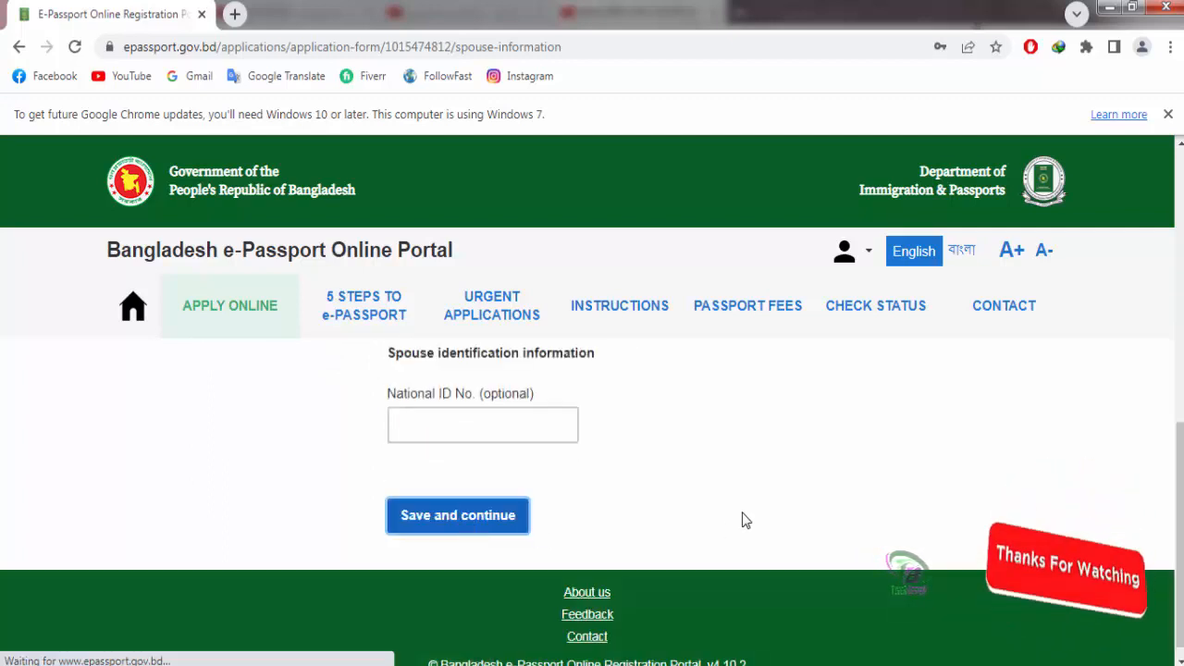
scroll(789, 508, "down", 1)
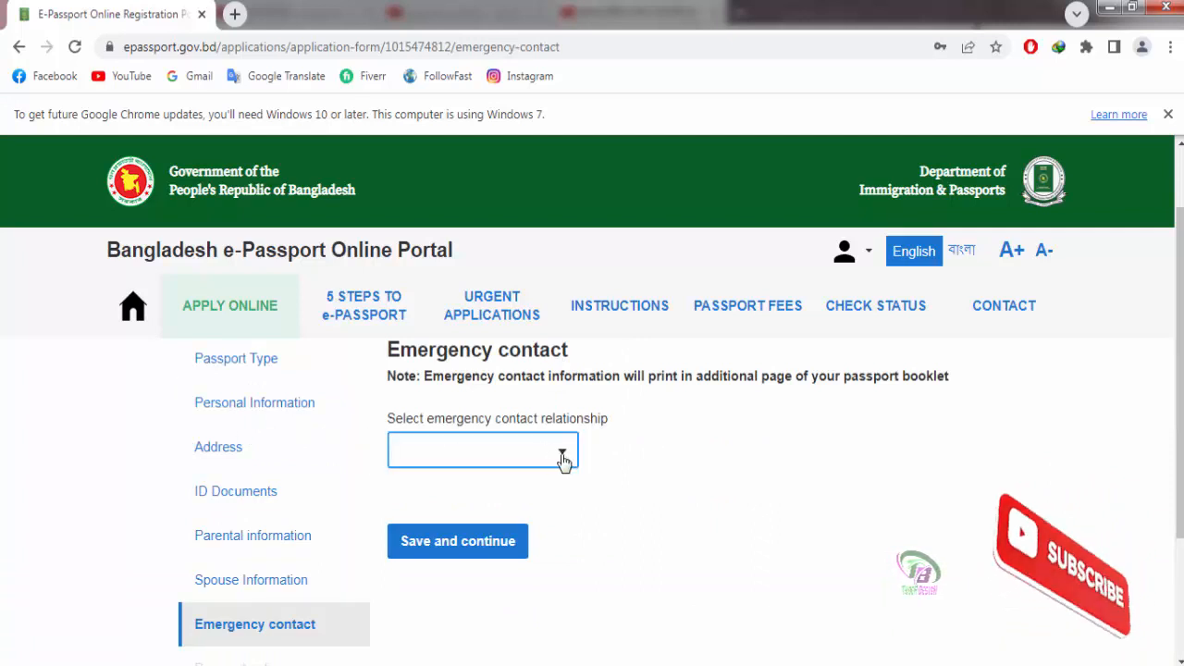
Step: Choose FATHER as the emergency contact relationship
scroll(416, 476, "up", 1)
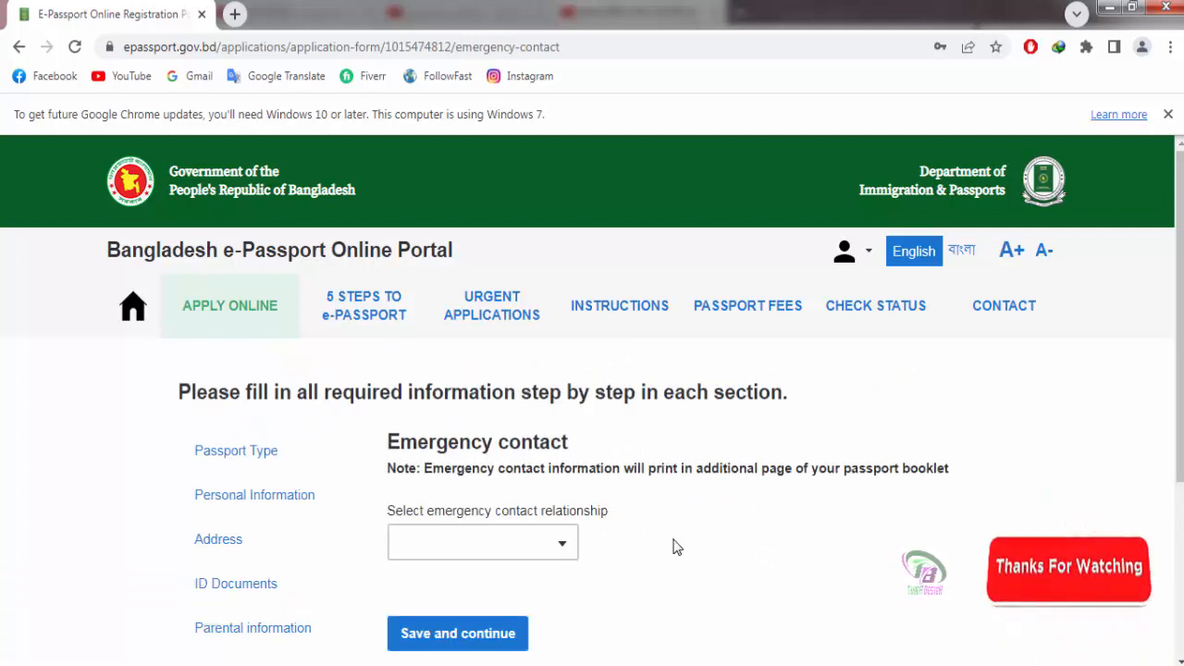
left_click(563, 546)
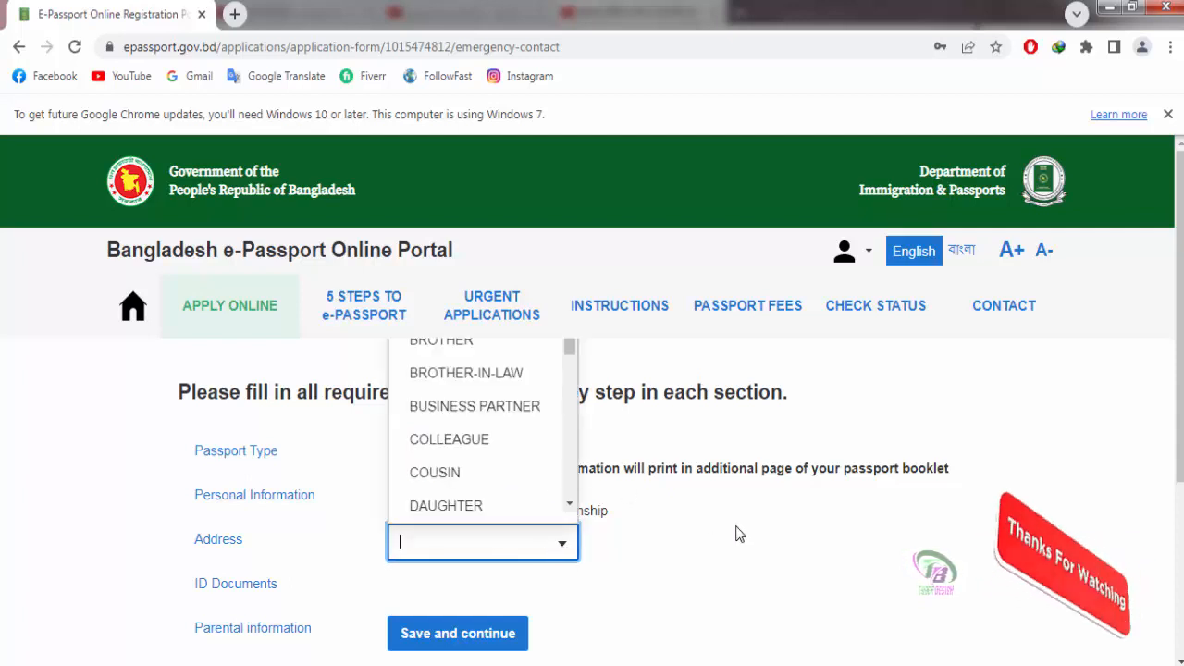
scroll(457, 418, "down", 2)
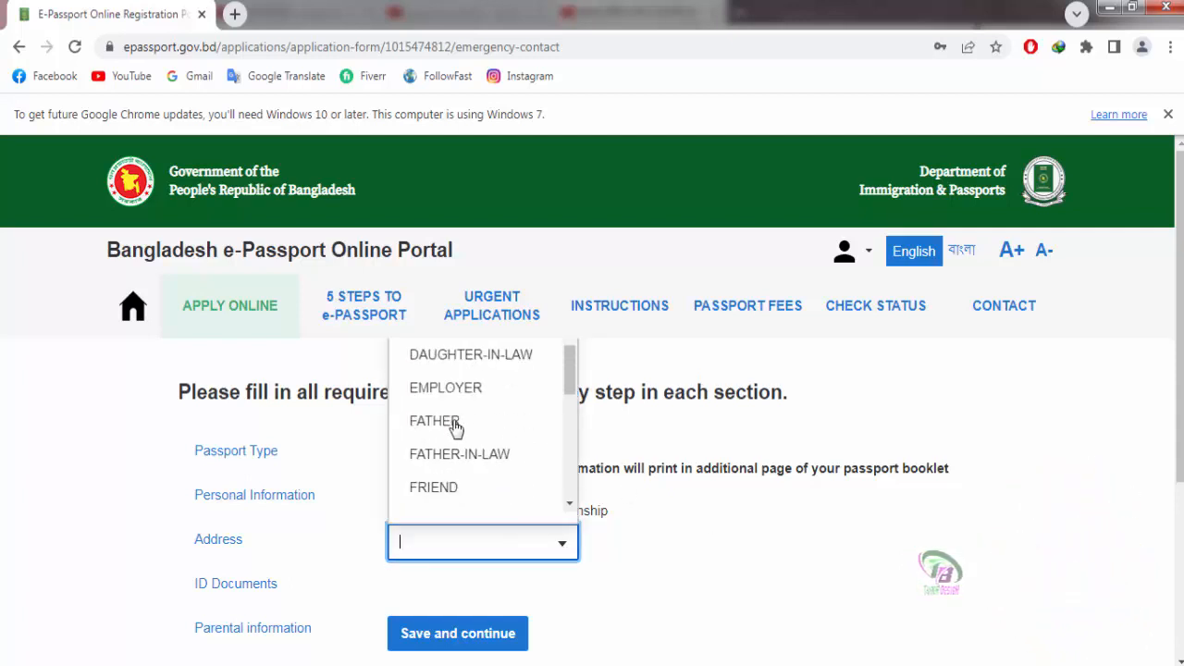
left_click(437, 423)
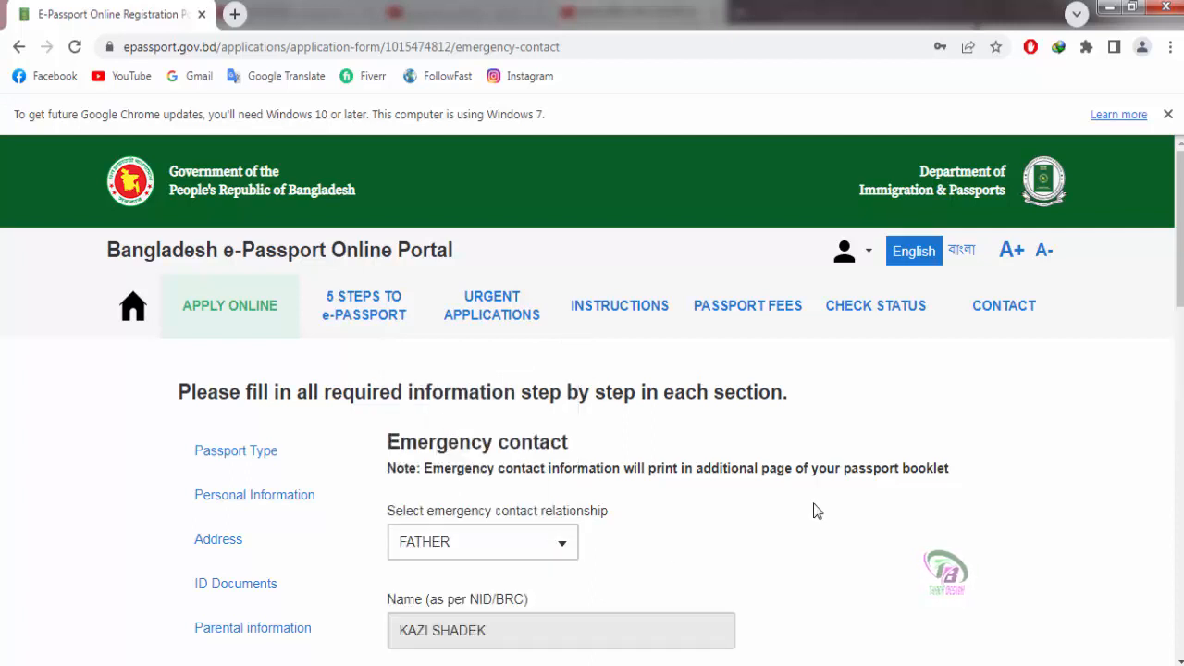
scroll(813, 510, "down", 1)
scroll(814, 510, "down", 2)
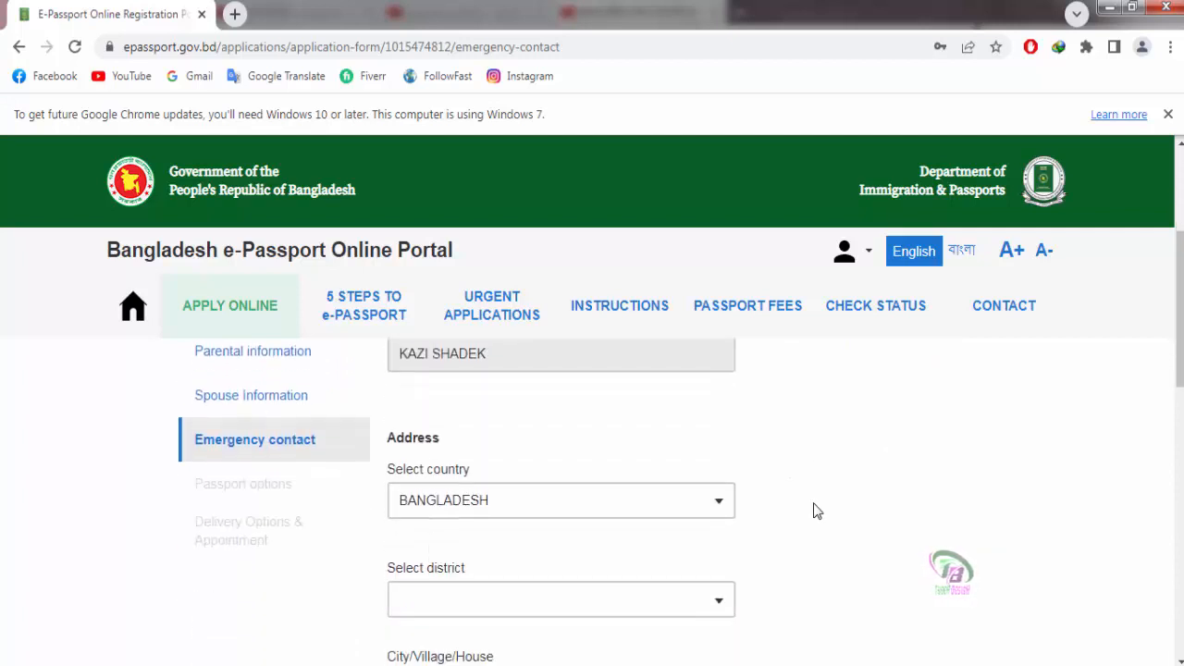
scroll(813, 509, "down", 1)
Step: Set the emergency contact's district to DHAKA
left_click(521, 507)
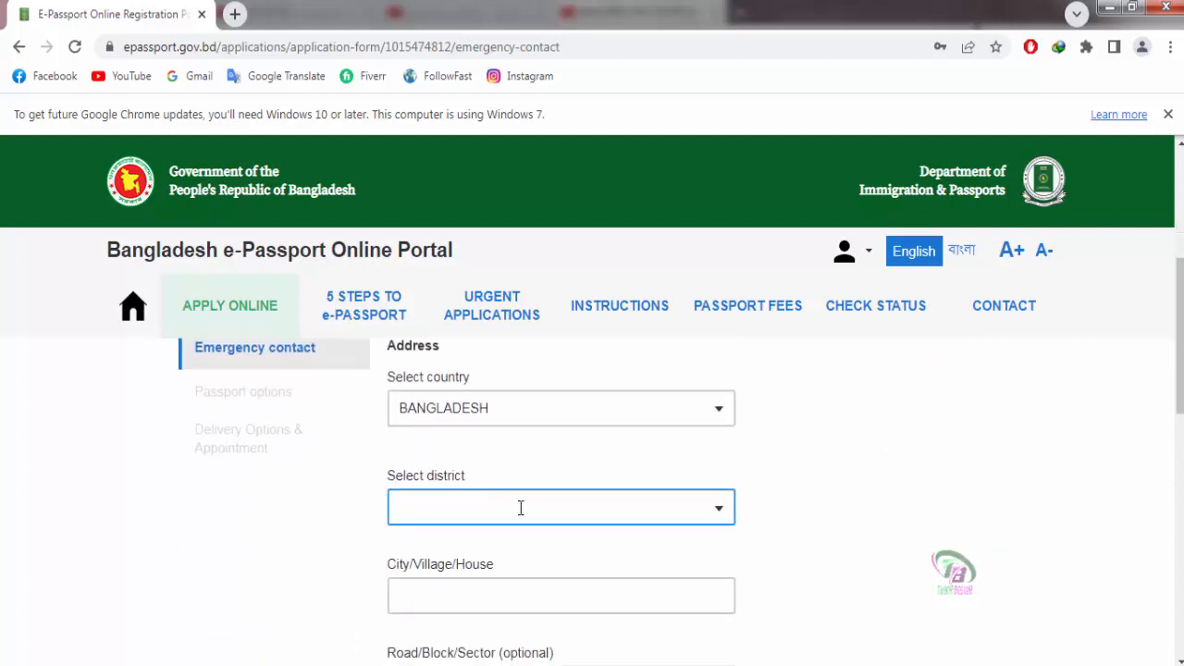
left_click(723, 516)
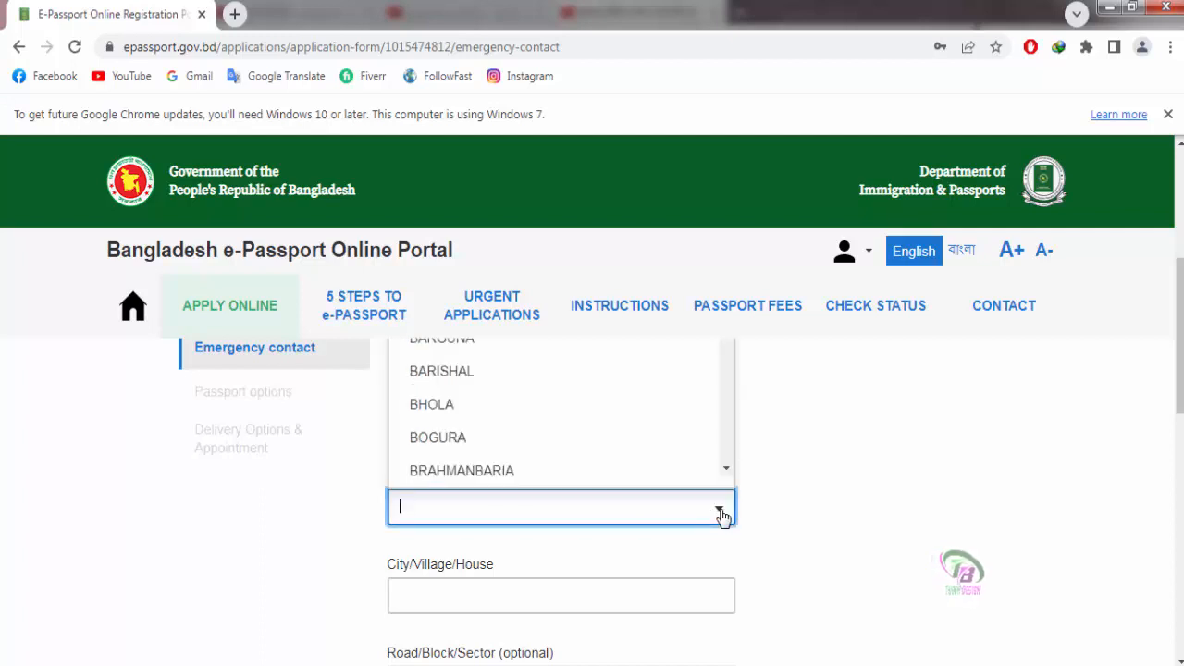
left_click(872, 526)
scroll(872, 526, "up", 2)
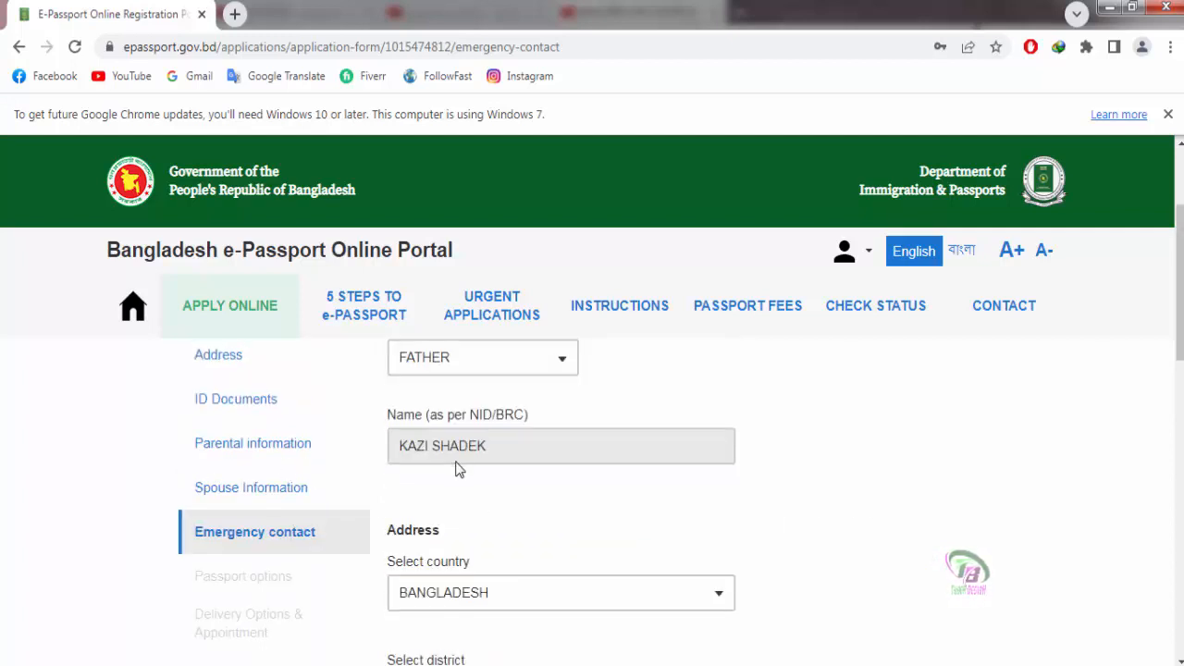
scroll(813, 507, "down", 2)
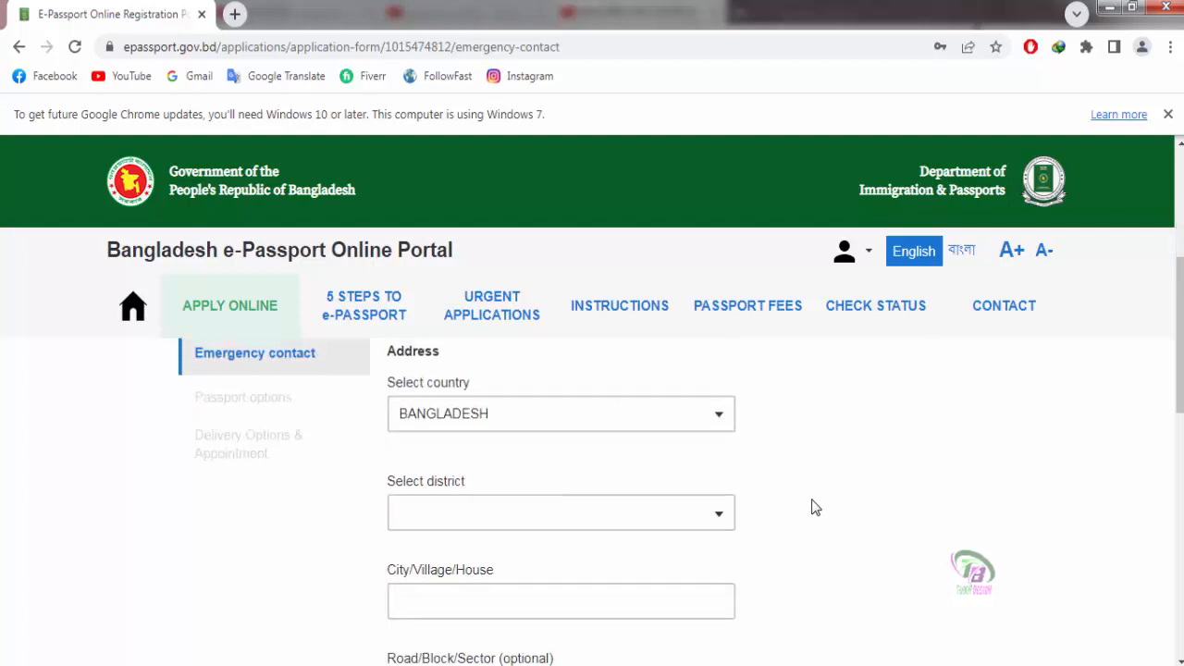
left_click(713, 515)
scroll(519, 524, "down", 1)
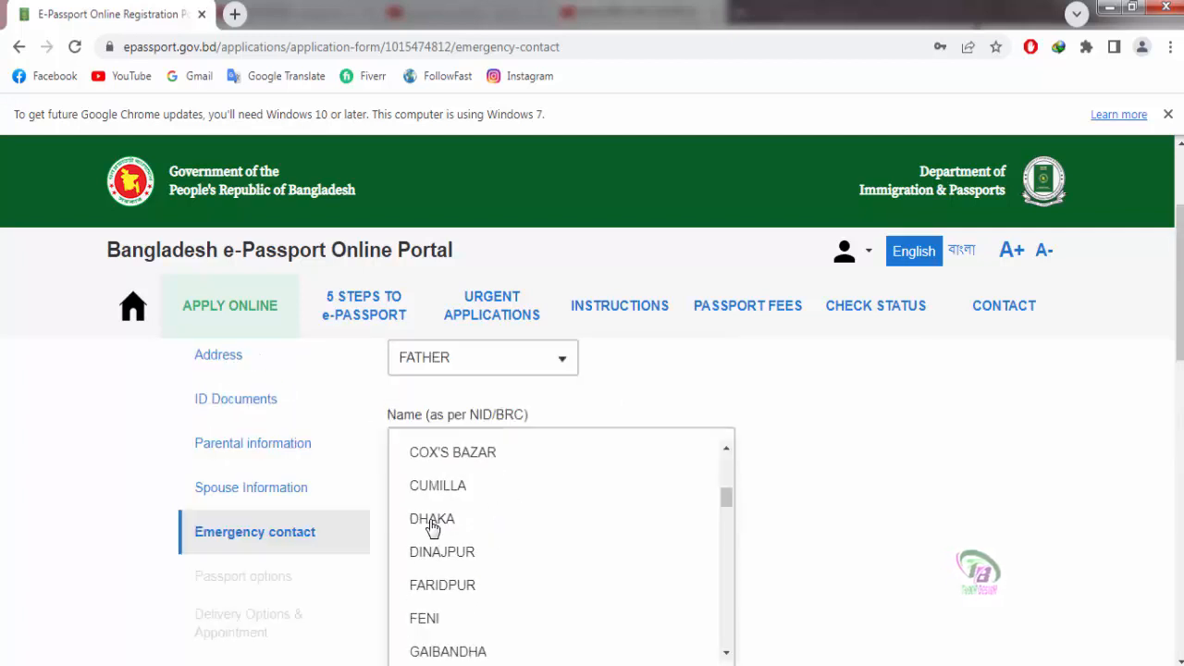
left_click(431, 529)
scroll(896, 557, "down", 3)
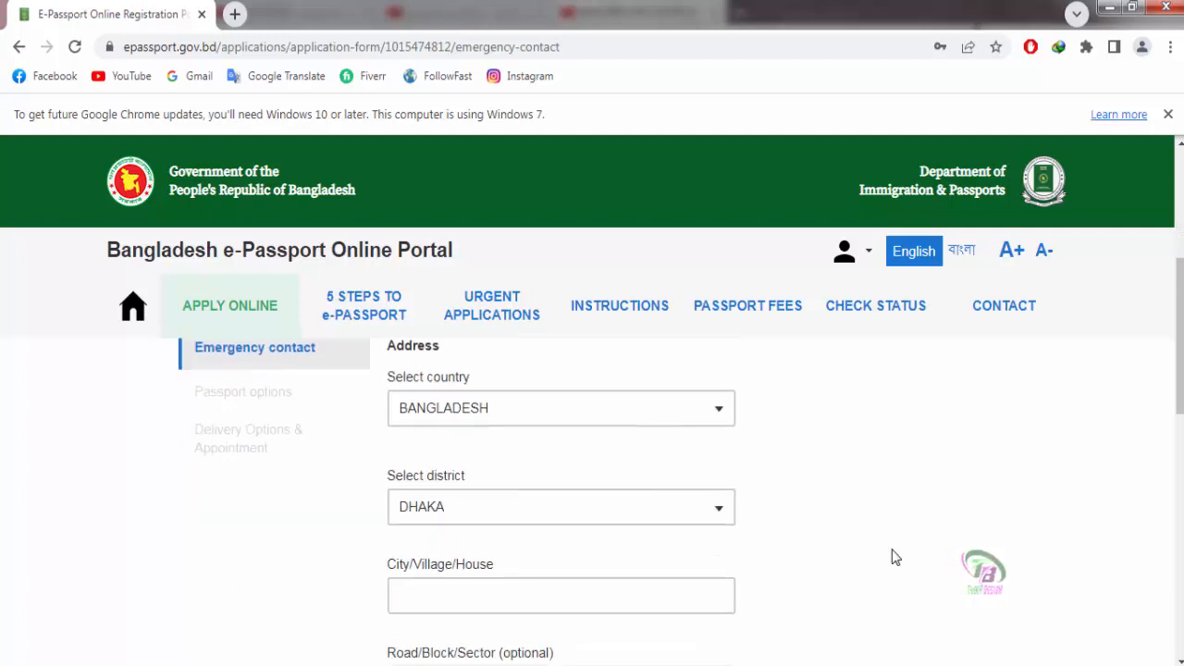
Step: Fill in the emergency contact's city/village/house and road/sector fields
left_click(561, 504)
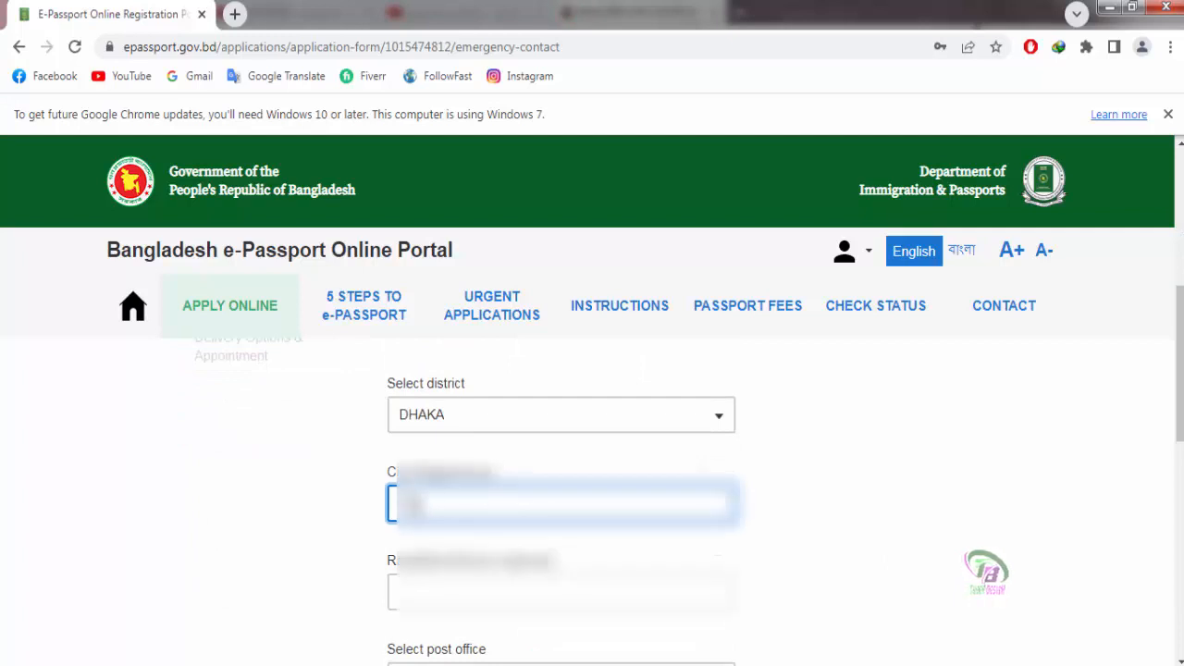
type("...")
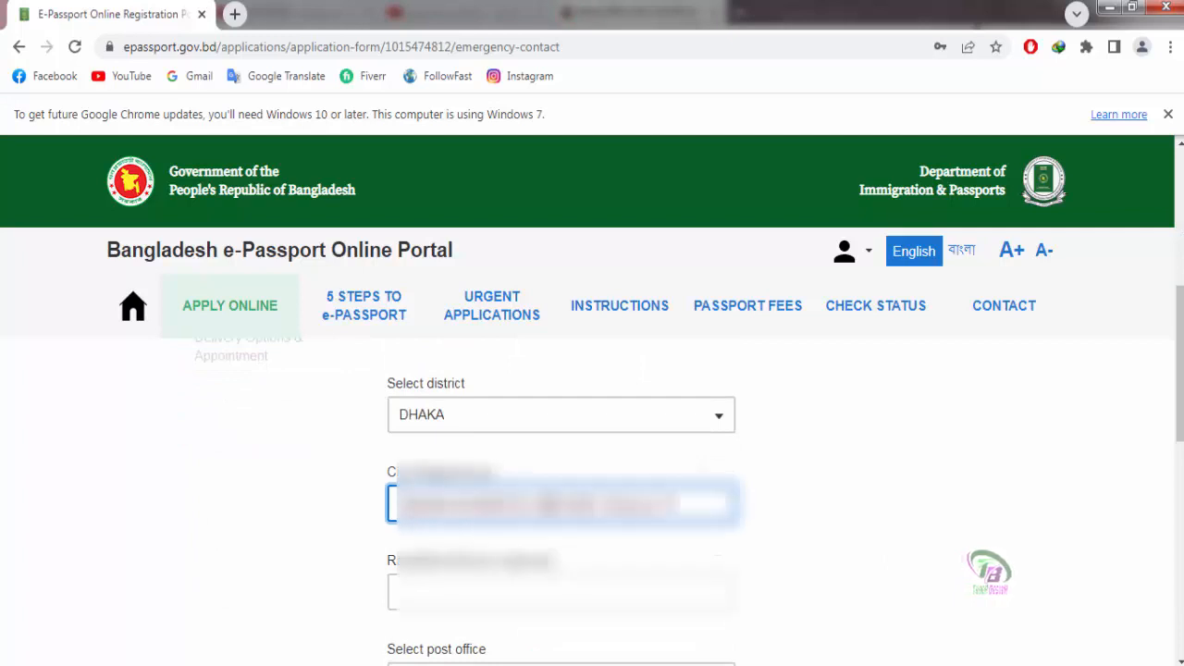
type("...")
left_click(454, 592)
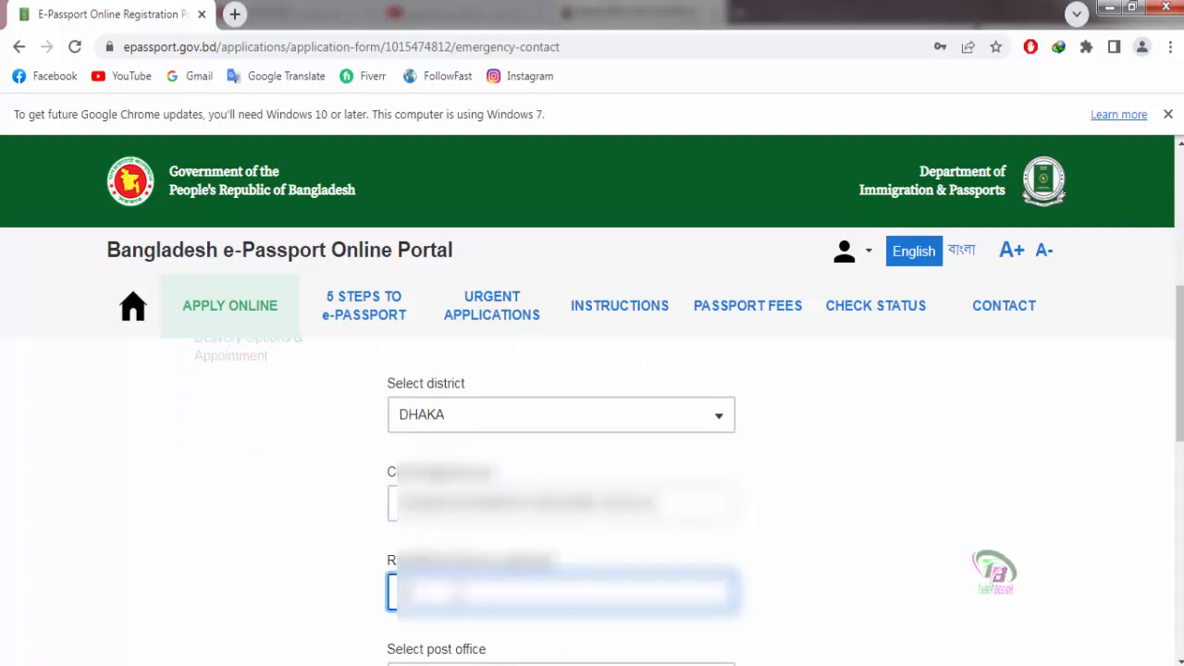
type("...")
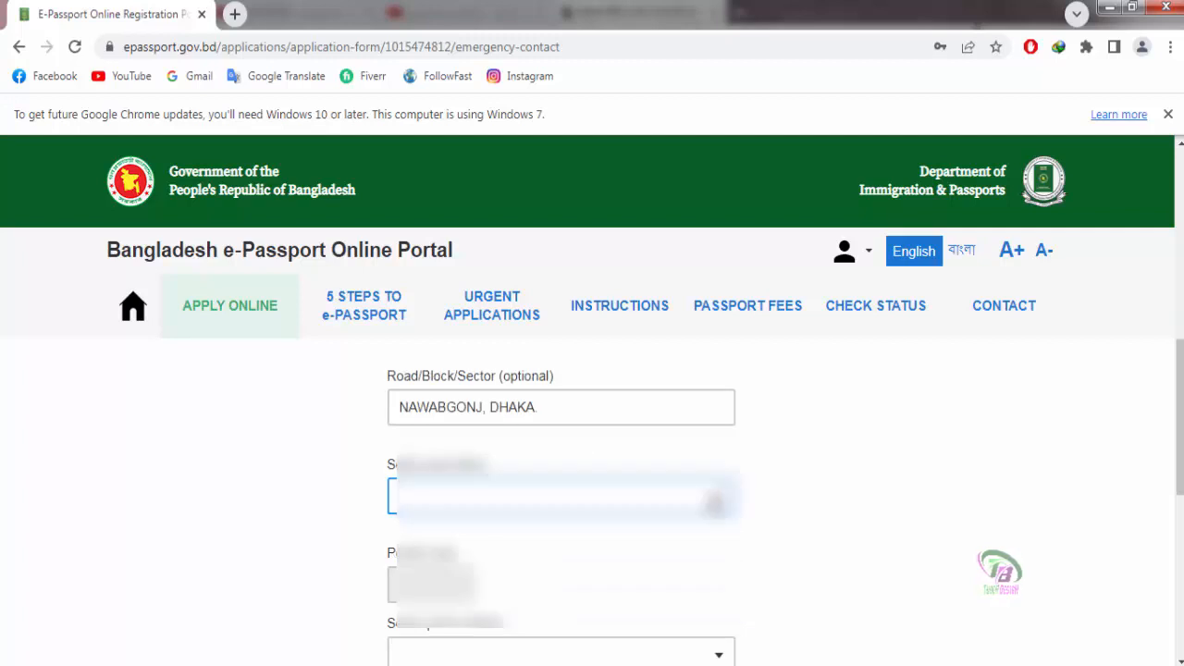
Step: Choose SHOLLA - 1320 post office and NAWABGONJ police station, then save the emergency contact
left_click(561, 588)
scroll(555, 444, "down", 4)
left_click(442, 427)
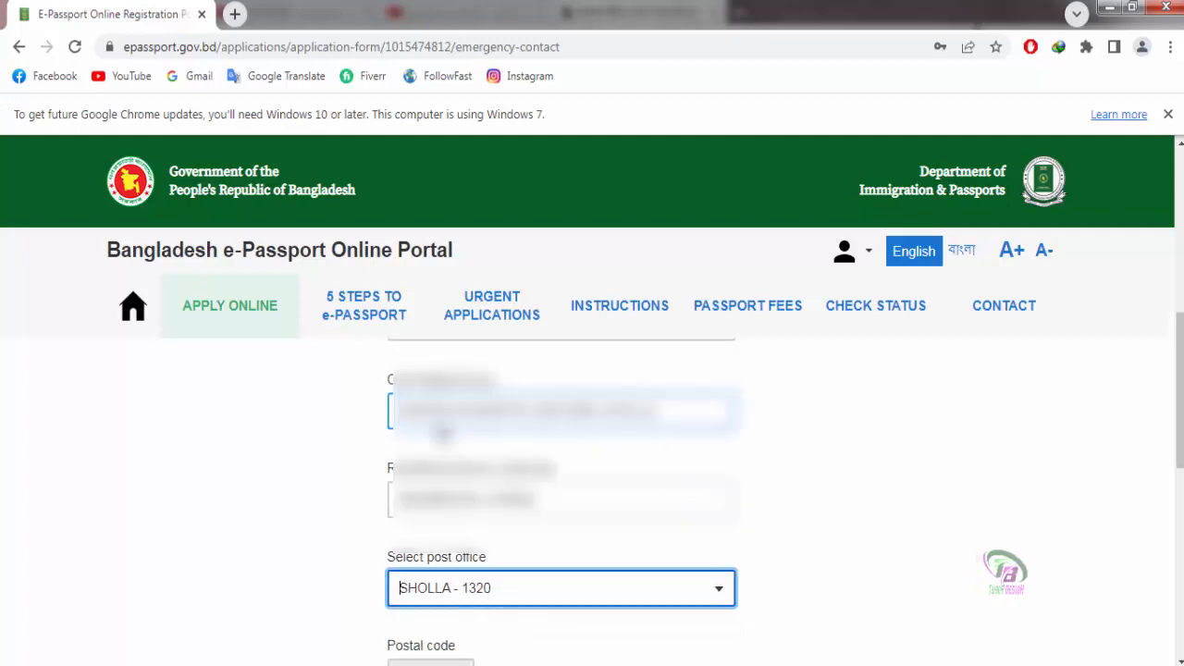
scroll(881, 567, "down", 2)
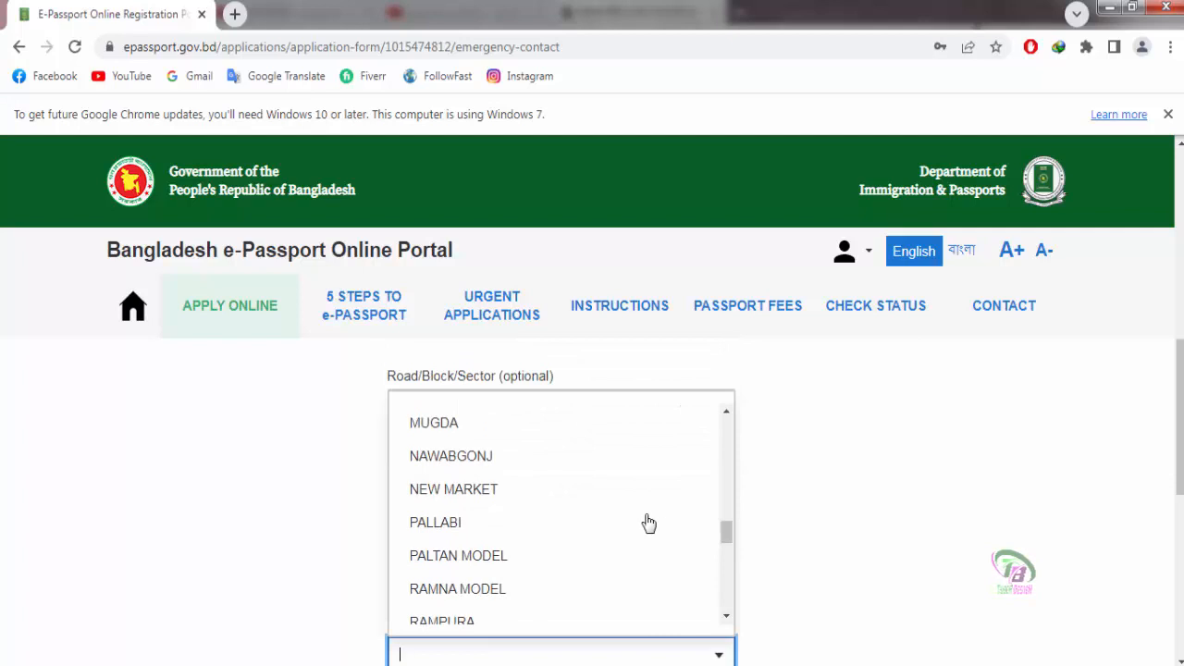
left_click(458, 456)
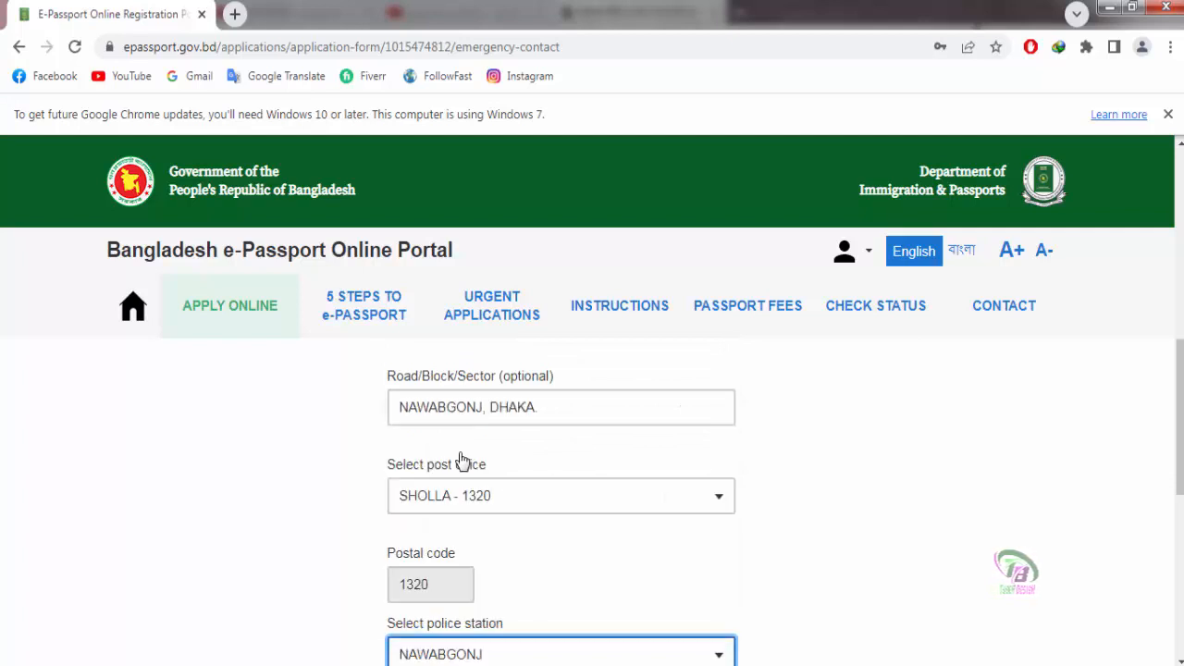
scroll(872, 552, "down", 2)
scroll(873, 552, "down", 2)
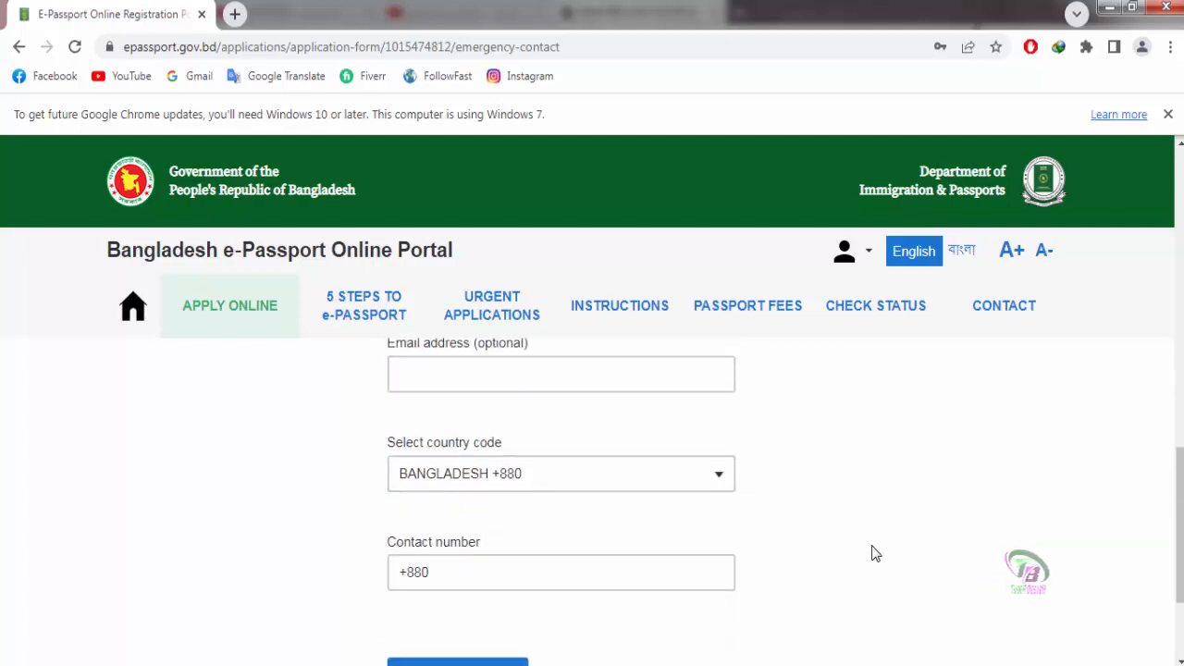
scroll(874, 552, "down", 1)
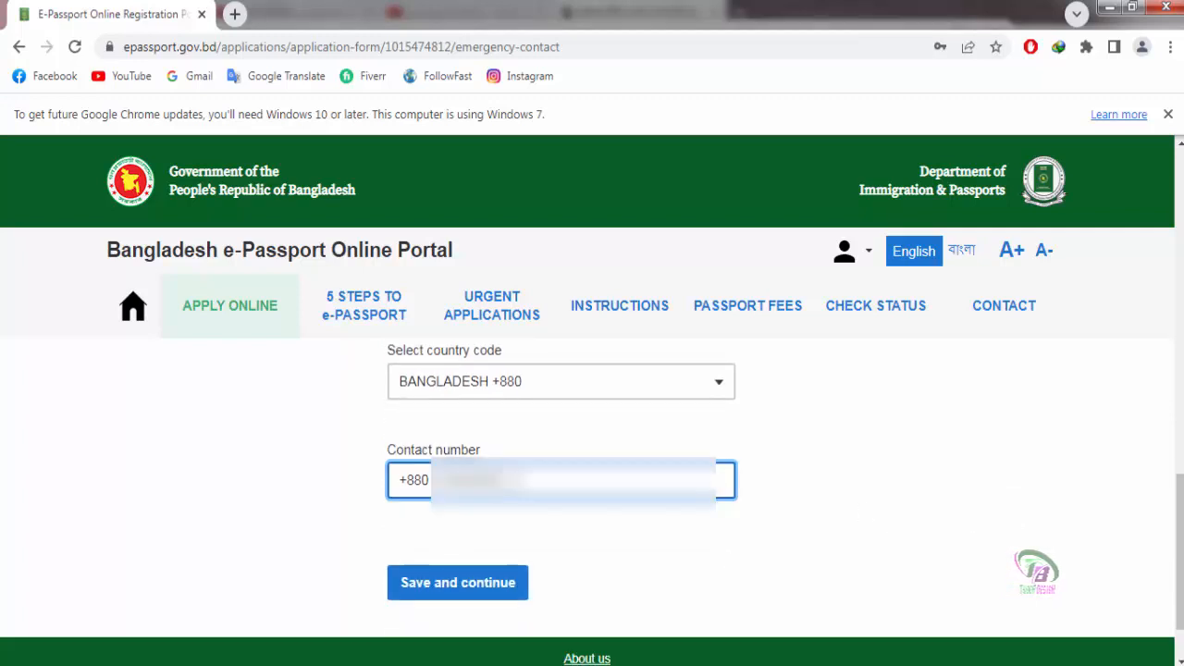
left_click(475, 552)
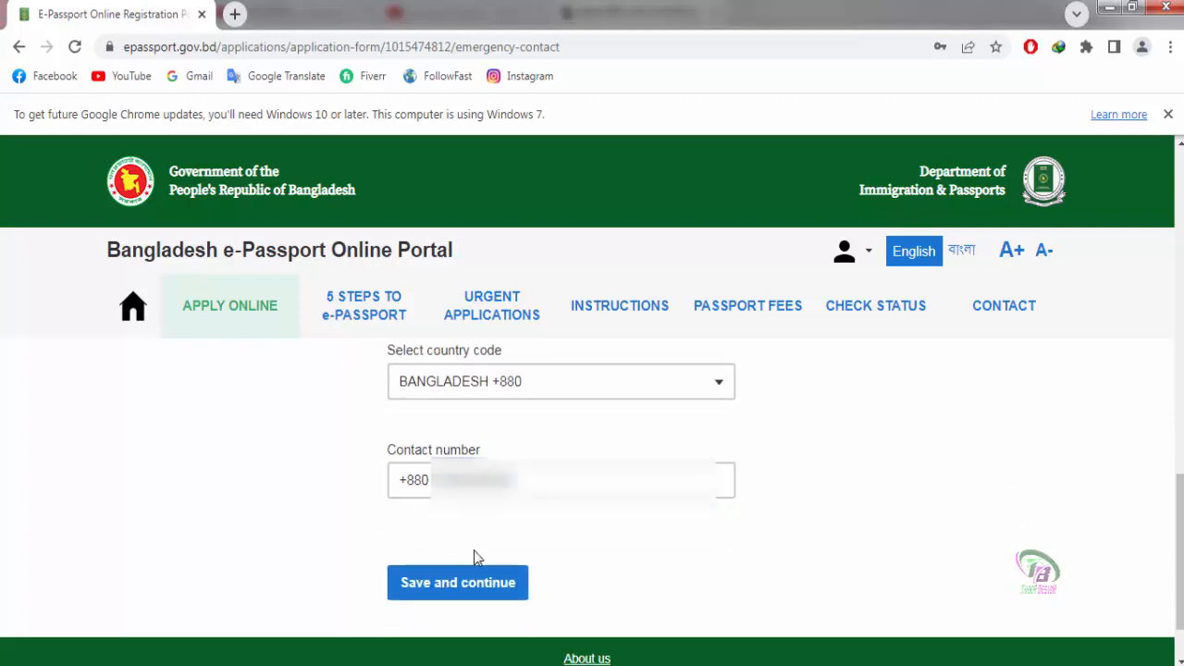
left_click(395, 589)
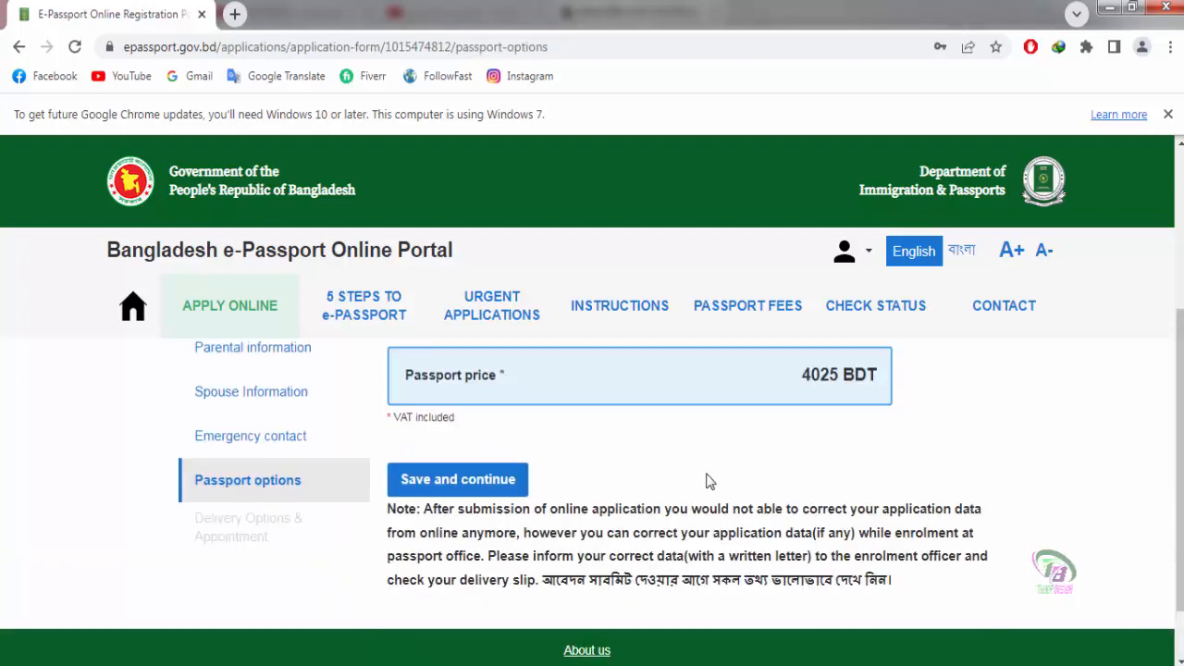
Step: Select 10-year validity for the 48-page passport, raising the price to 5750 BDT
scroll(710, 479, "down", 1)
scroll(621, 463, "up", 3)
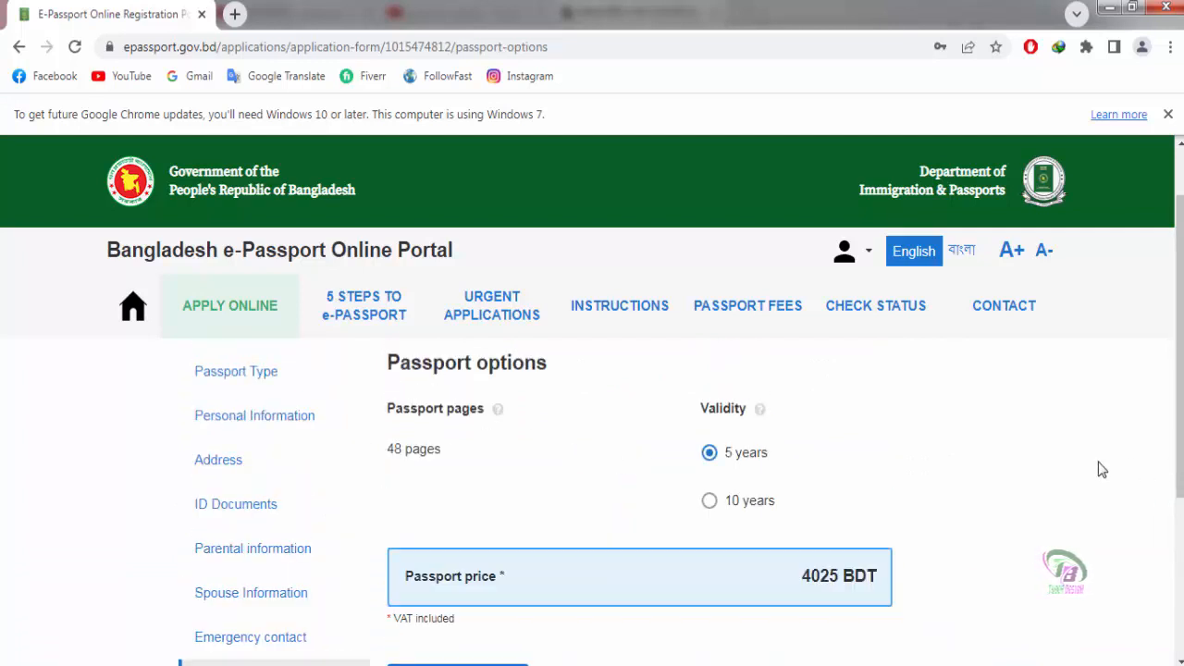
scroll(1098, 462, "down", 1)
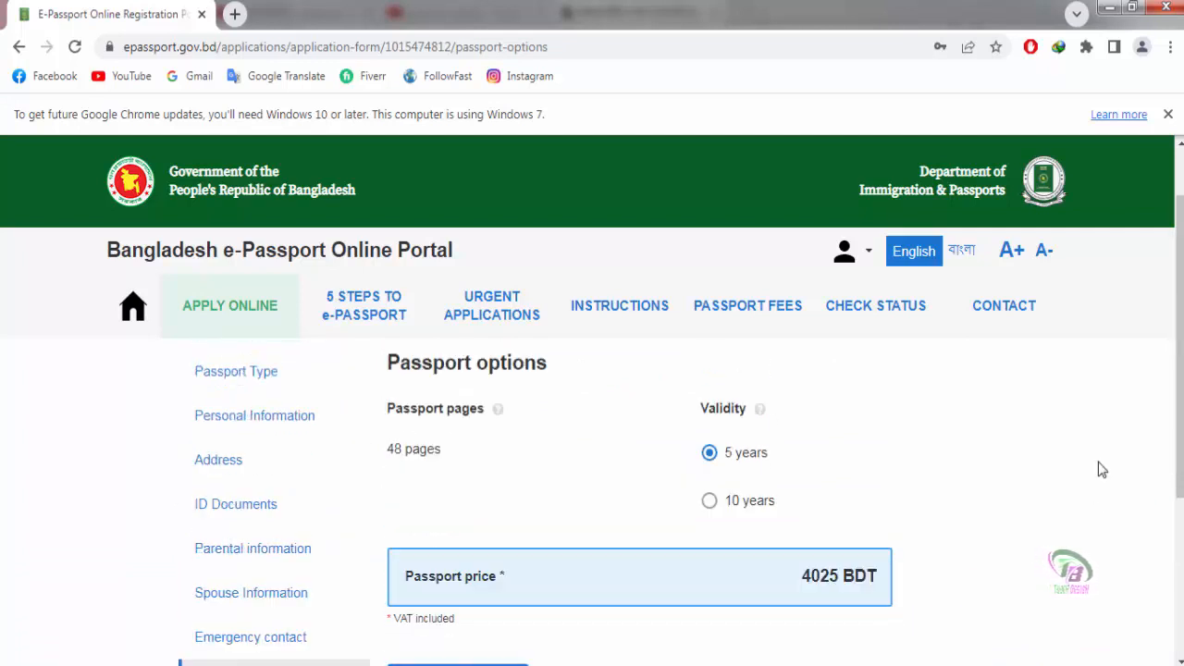
scroll(1098, 461, "down", 1)
scroll(711, 494, "down", 1)
scroll(711, 494, "up", 1)
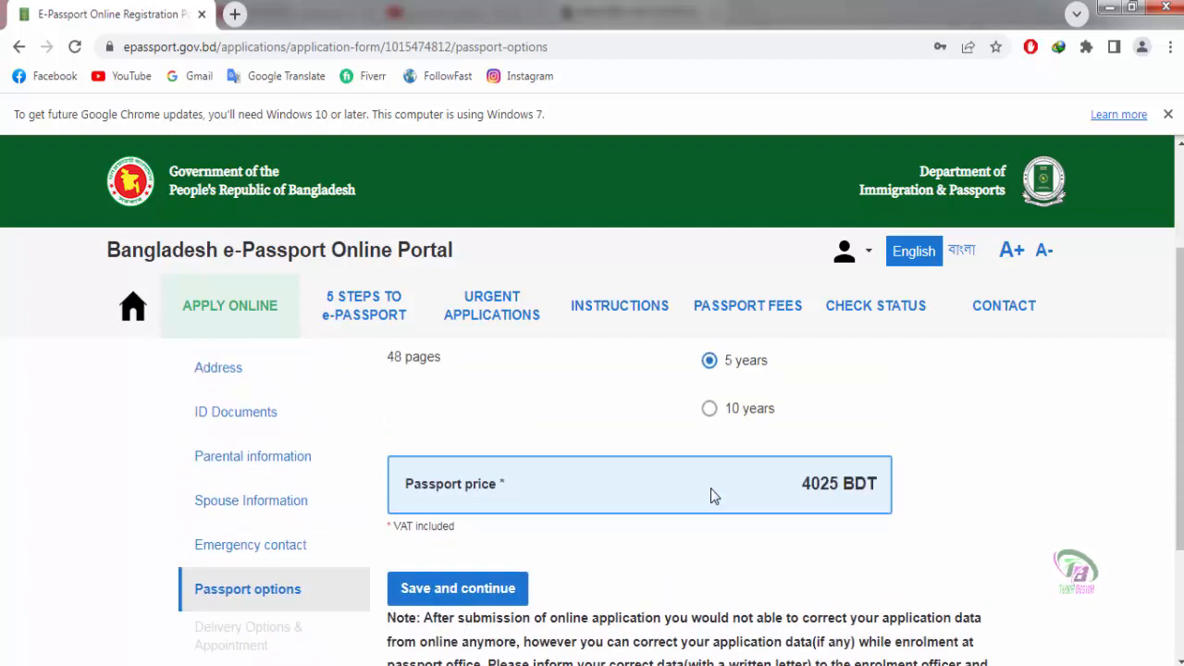
left_click(710, 410)
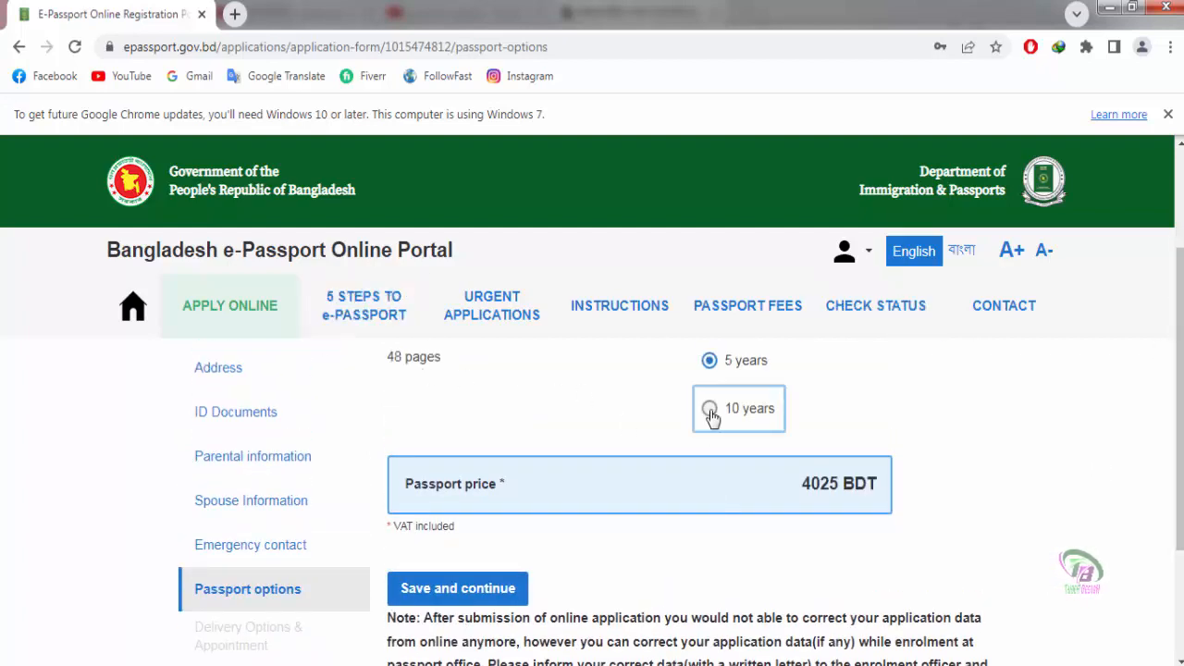
Step: Save the passport options to reach Delivery Options & Appointment
scroll(292, 405, "up", 2)
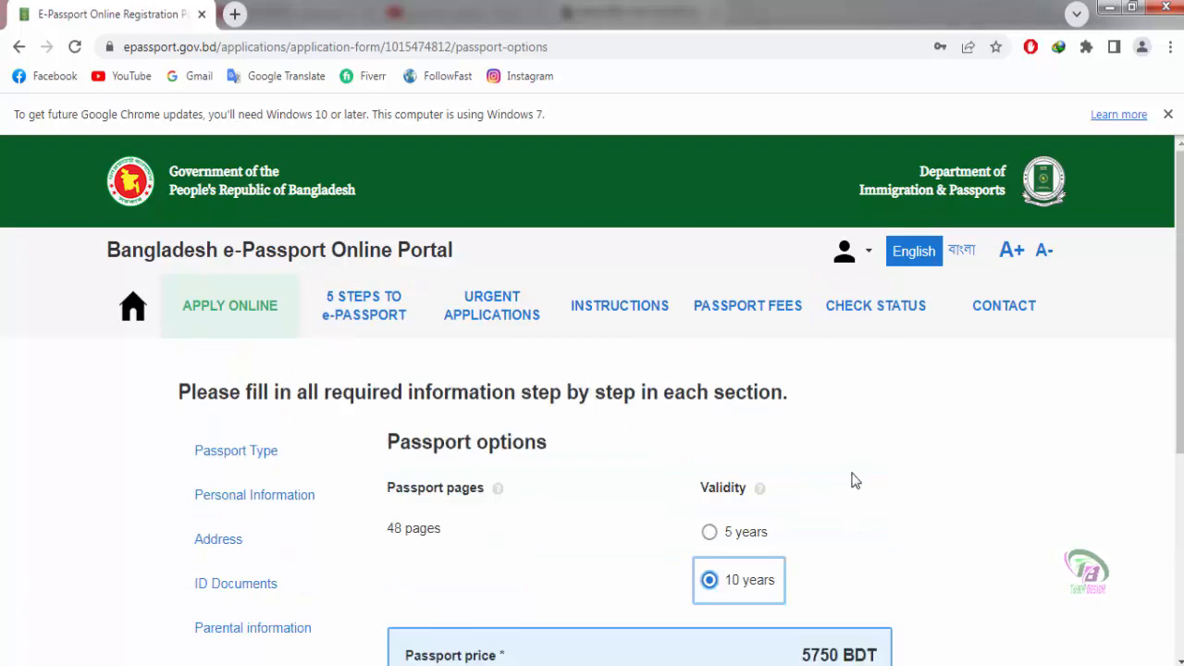
scroll(417, 488, "down", 1)
scroll(421, 488, "down", 2)
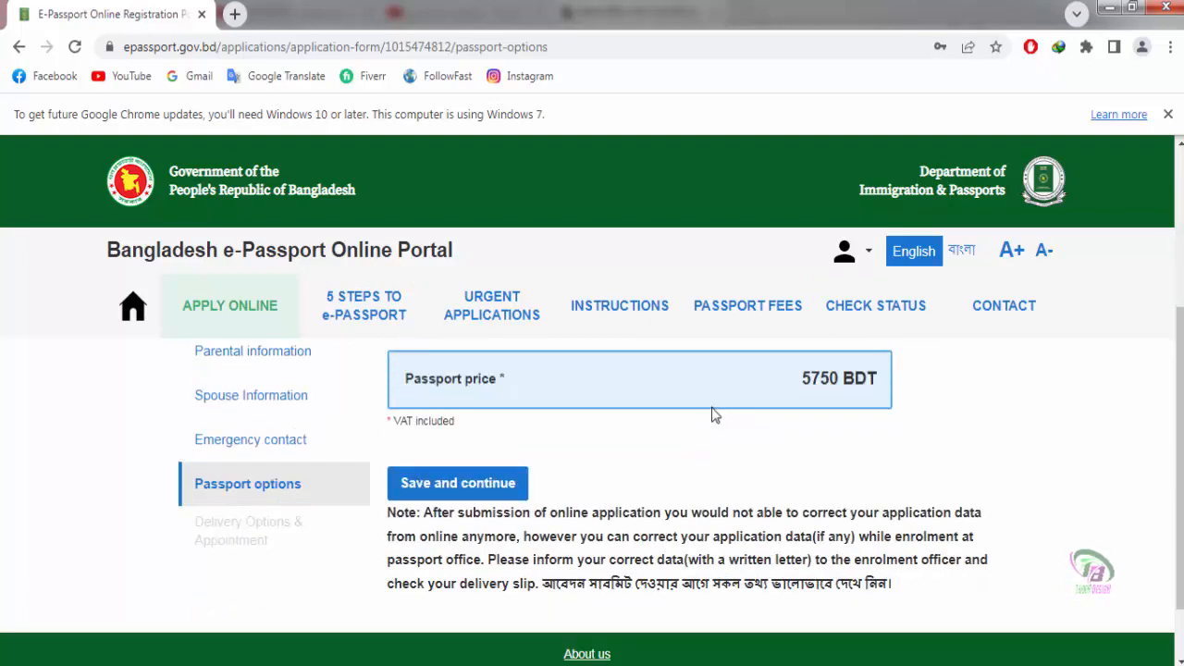
scroll(835, 413, "up", 1)
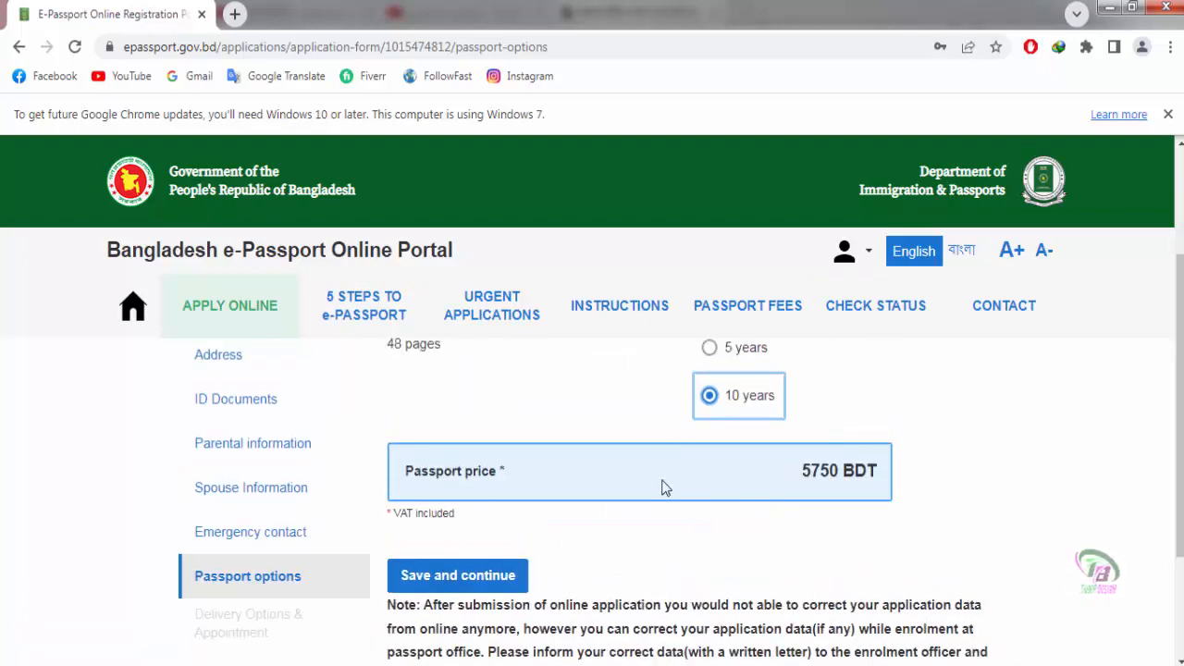
left_click(463, 583)
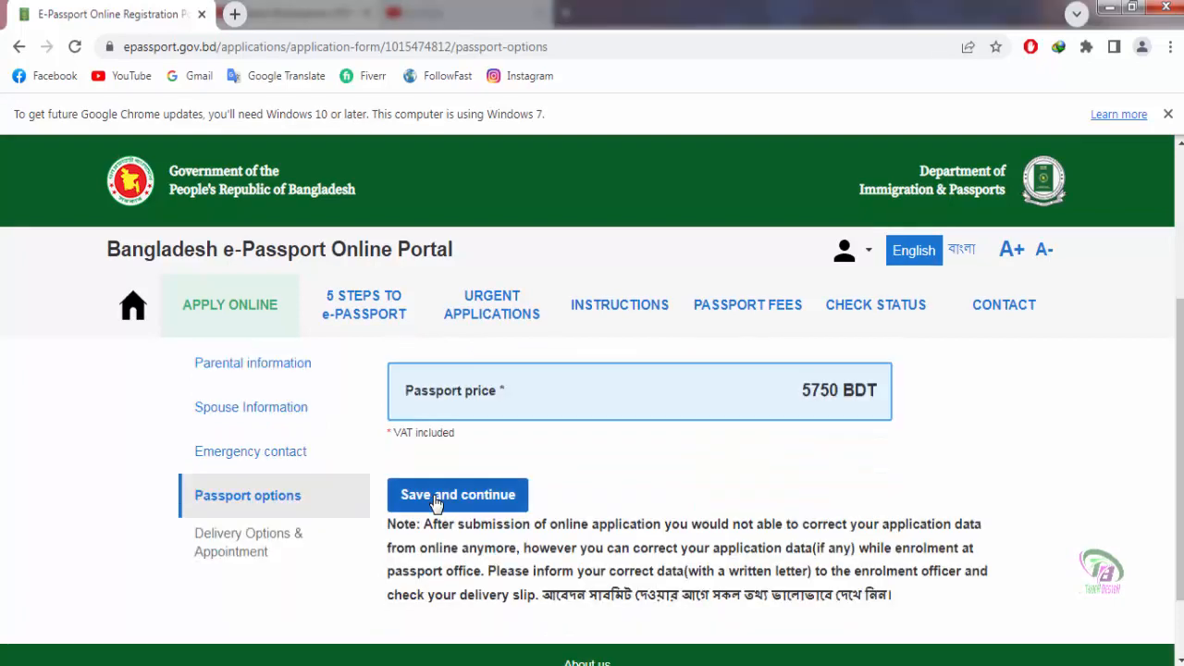
left_click(433, 502)
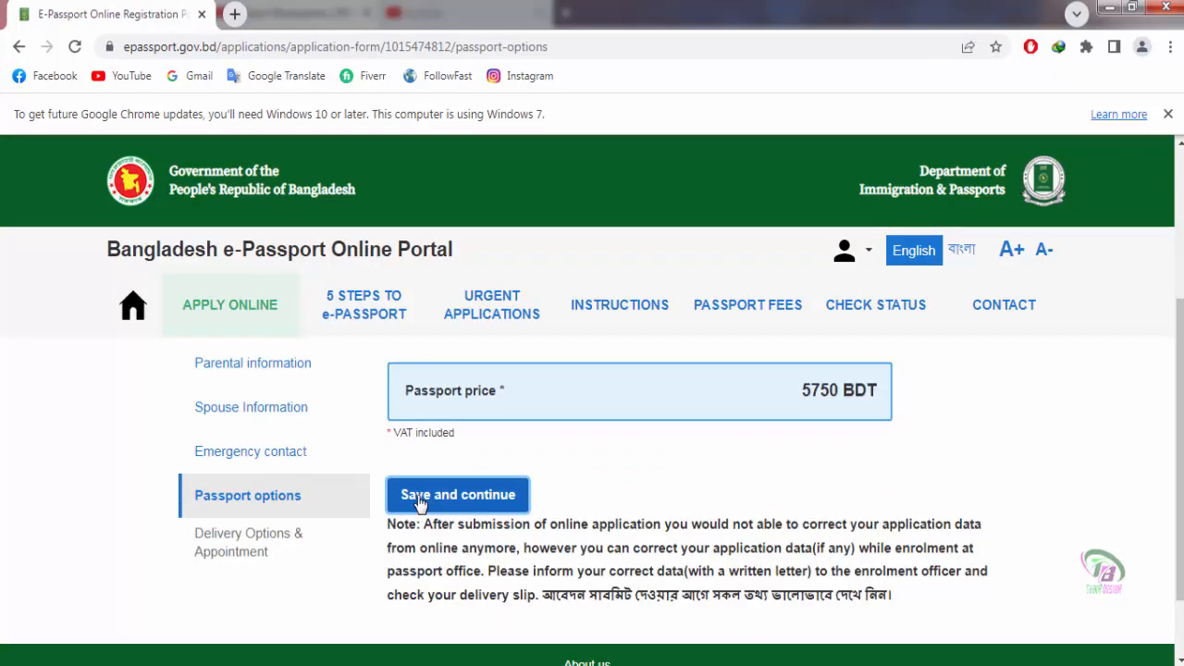
scroll(564, 510, "up", 1)
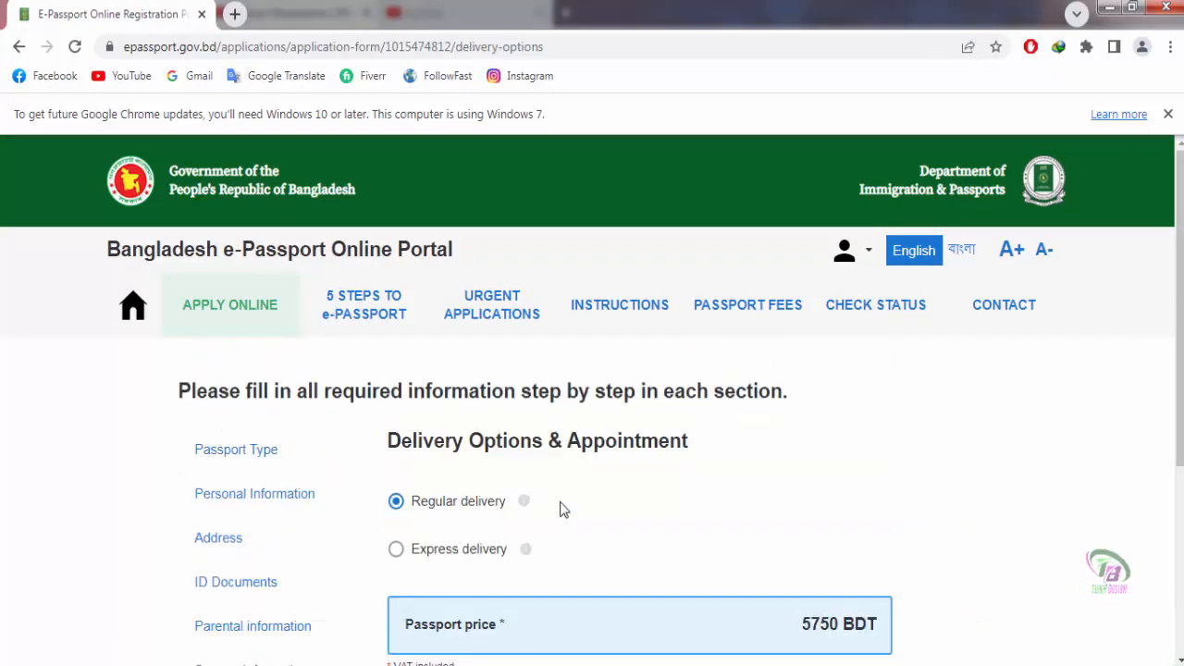
Step: Scroll through the Delivery Options & Appointment page to review delivery choices and the calendar
scroll(561, 508, "down", 1)
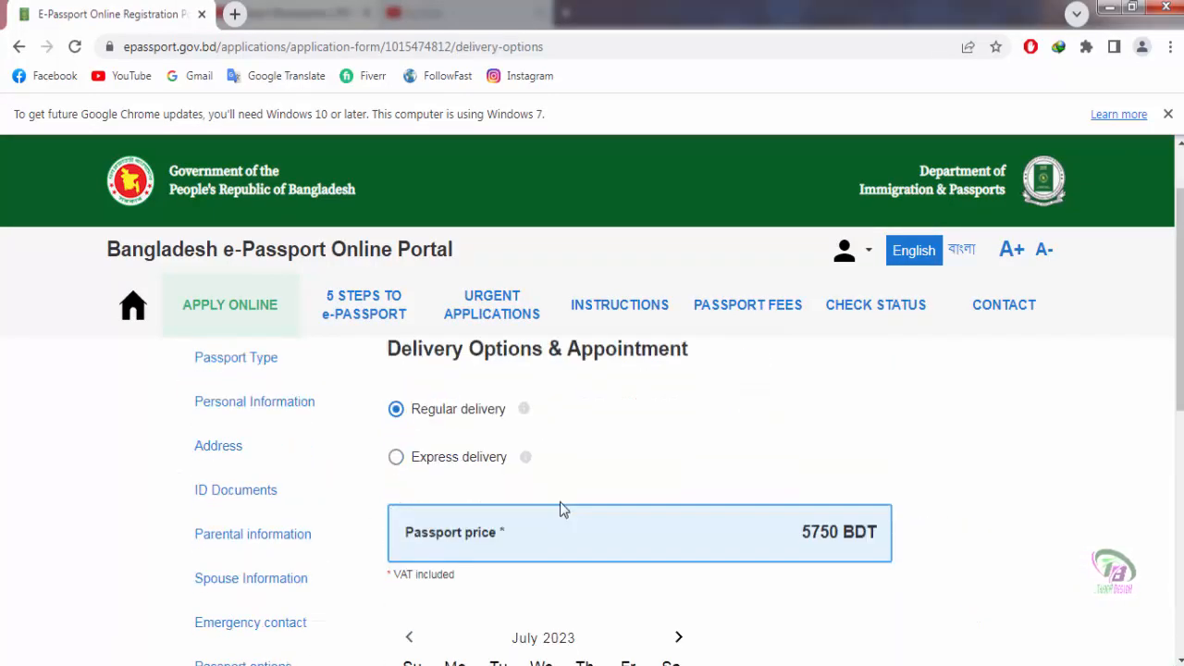
scroll(560, 508, "down", 1)
scroll(829, 549, "up", 1)
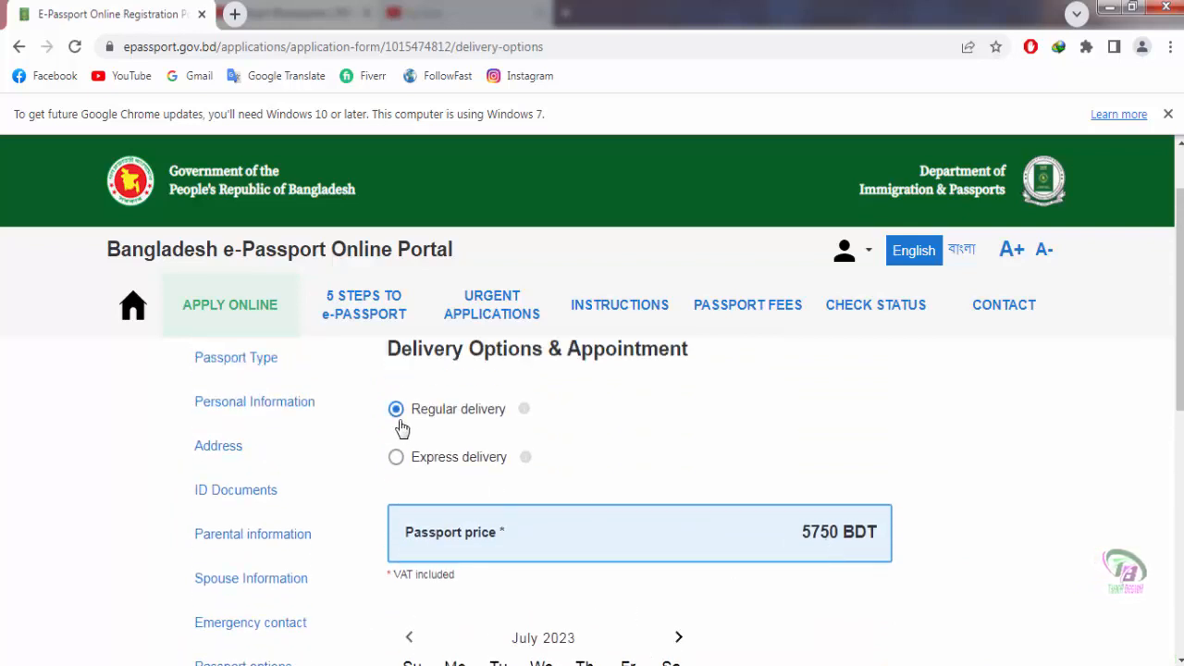
scroll(602, 469, "down", 2)
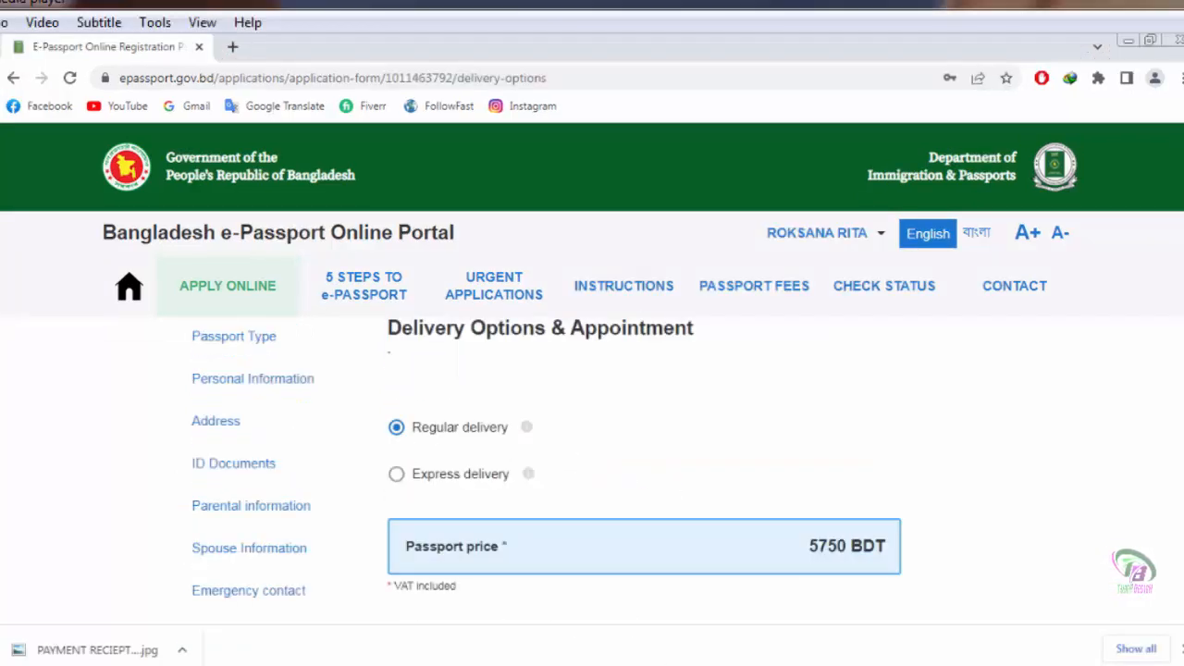
scroll(592, 463, "down", 1)
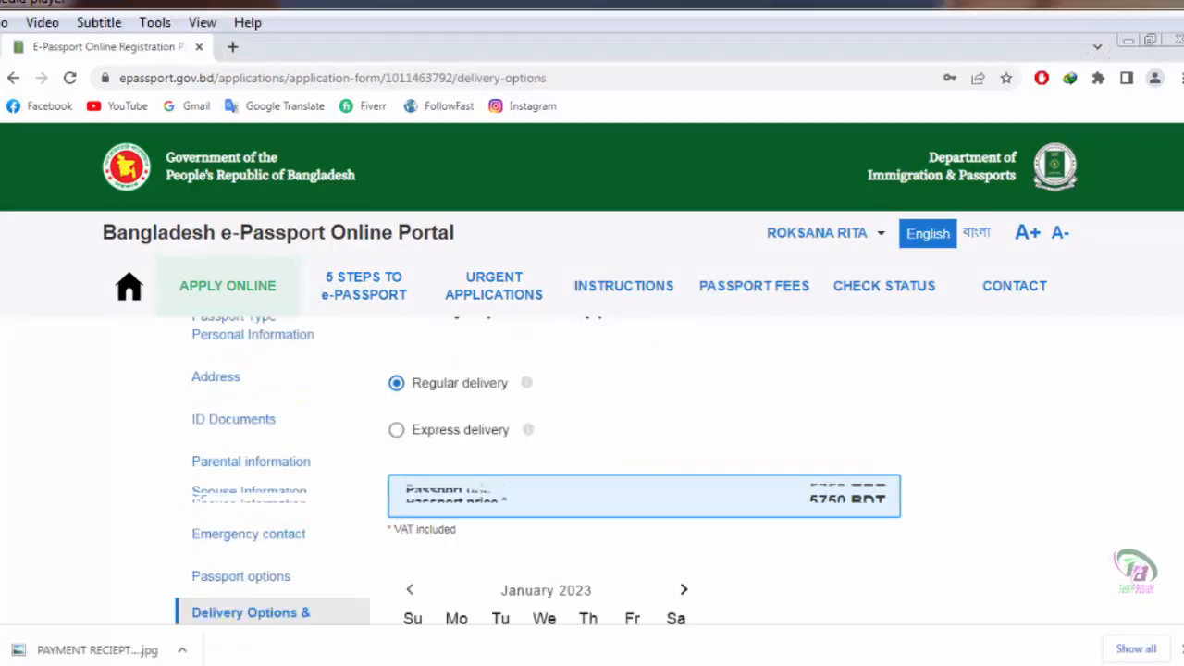
Step: Settle on Regular delivery instead of Express, keeping the price at 5750 BDT
left_click(396, 386)
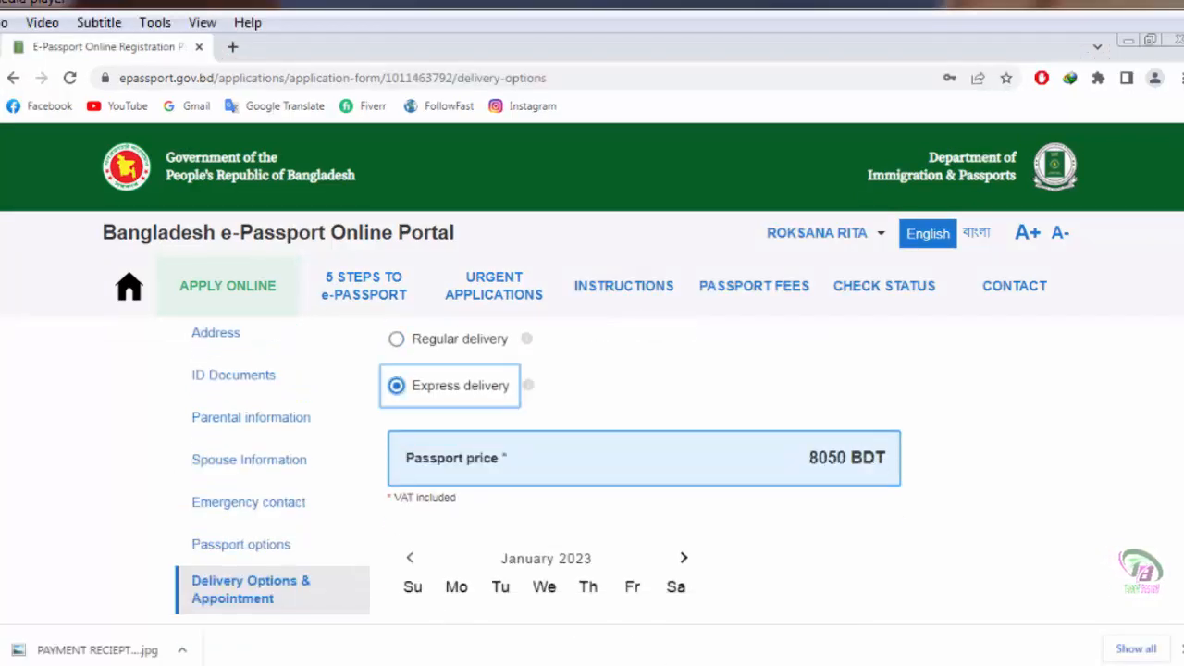
scroll(592, 462, "up", 1)
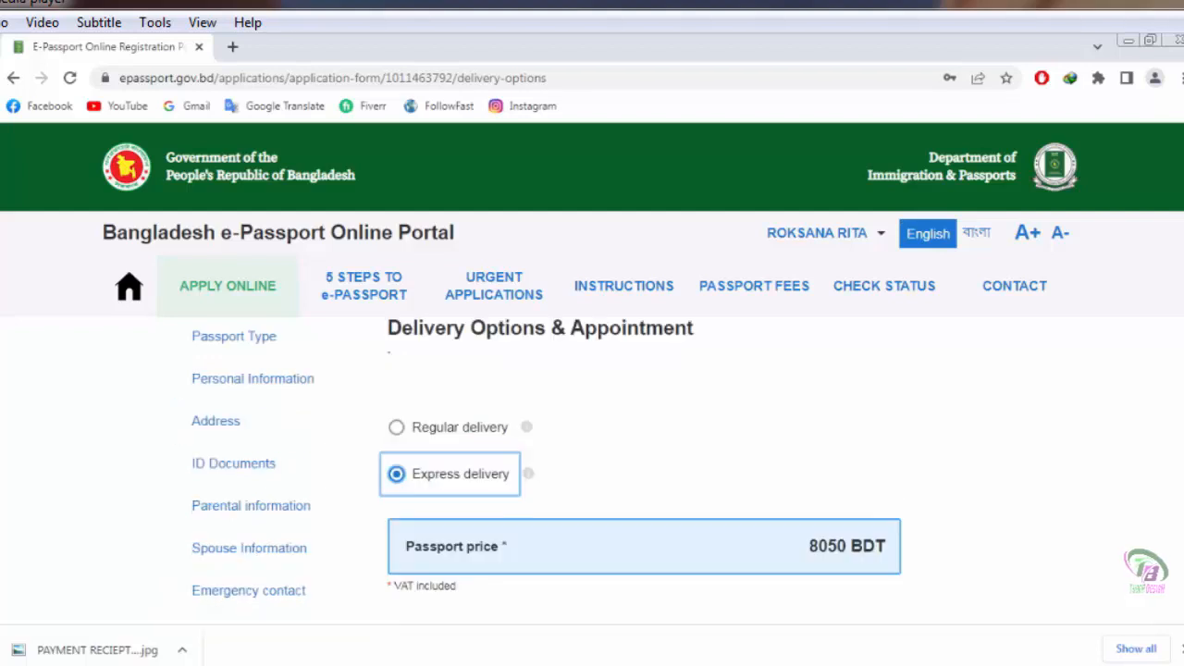
left_click(396, 427)
scroll(592, 463, "down", 1)
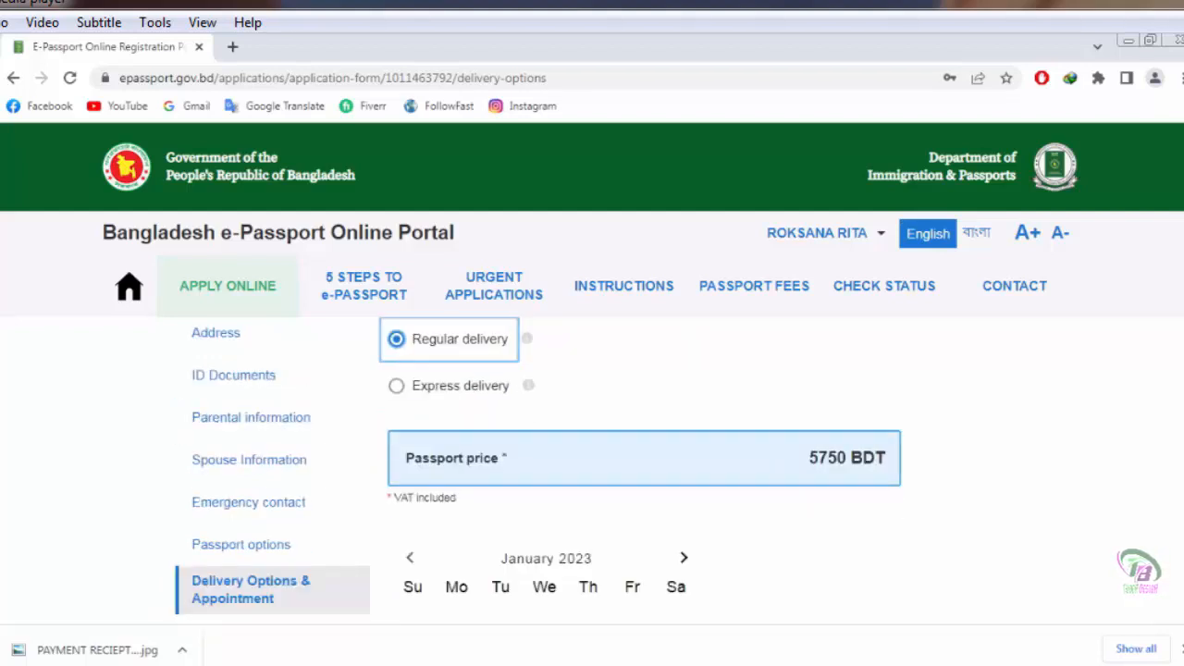
scroll(592, 463, "up", 1)
left_click(396, 474)
left_click(396, 427)
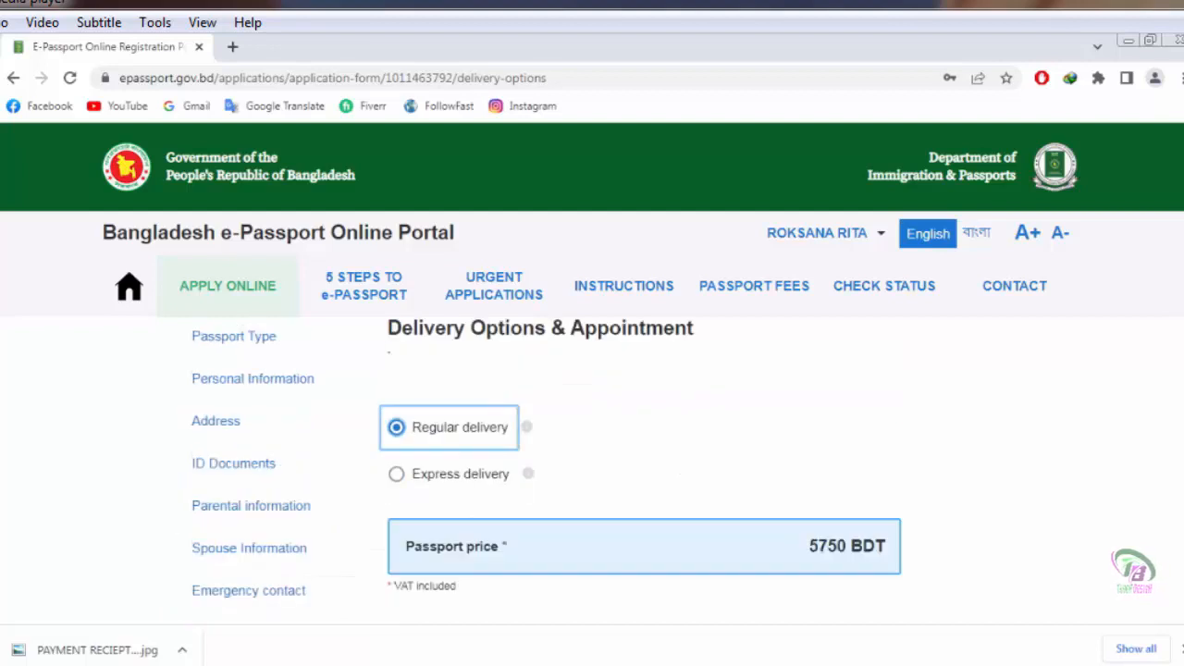
scroll(592, 463, "down", 1)
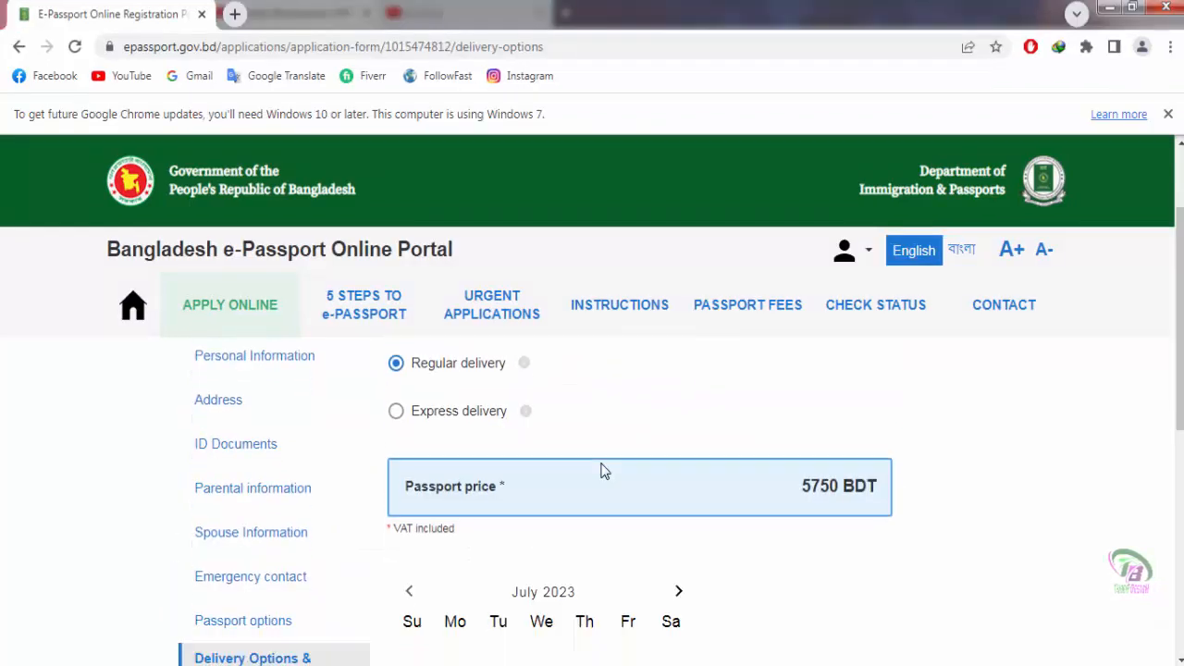
scroll(602, 471, "down", 2)
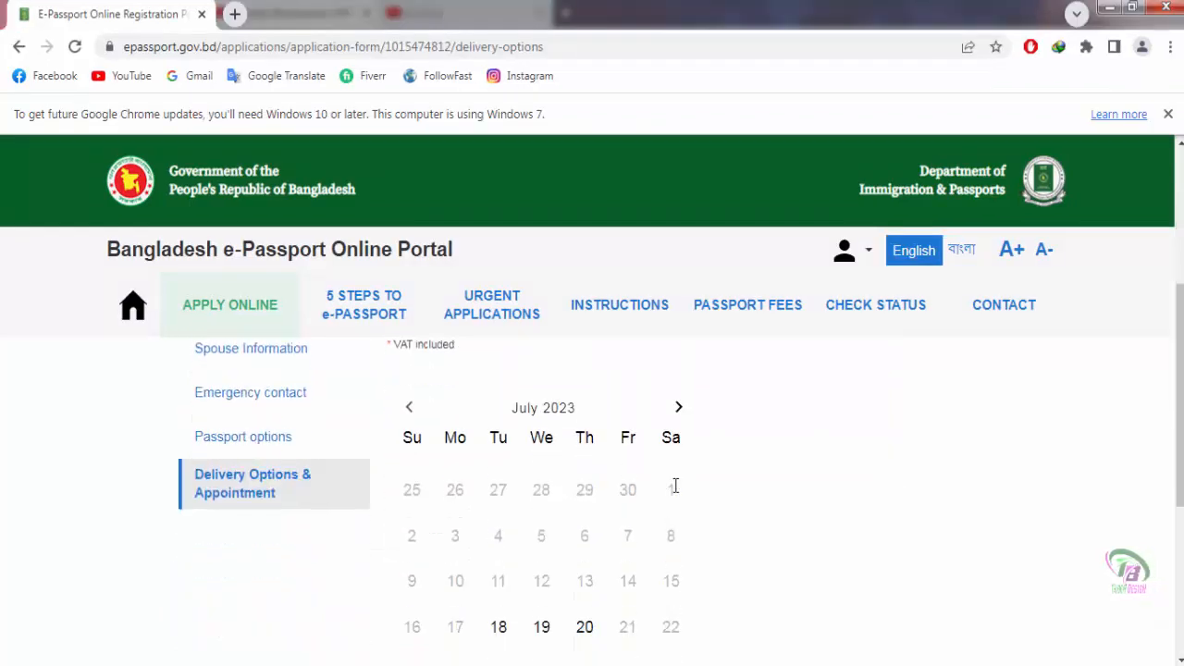
Step: Pick 23 July 2023 as the appointment date in the calendar
scroll(676, 486, "down", 1)
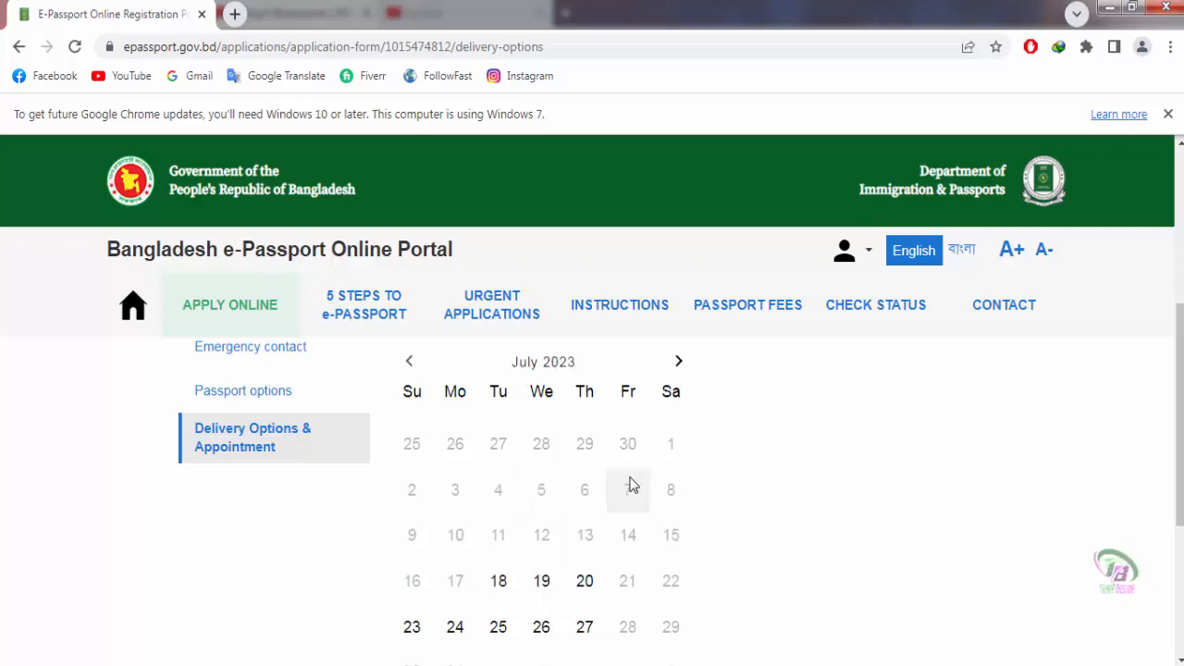
scroll(831, 443, "down", 1)
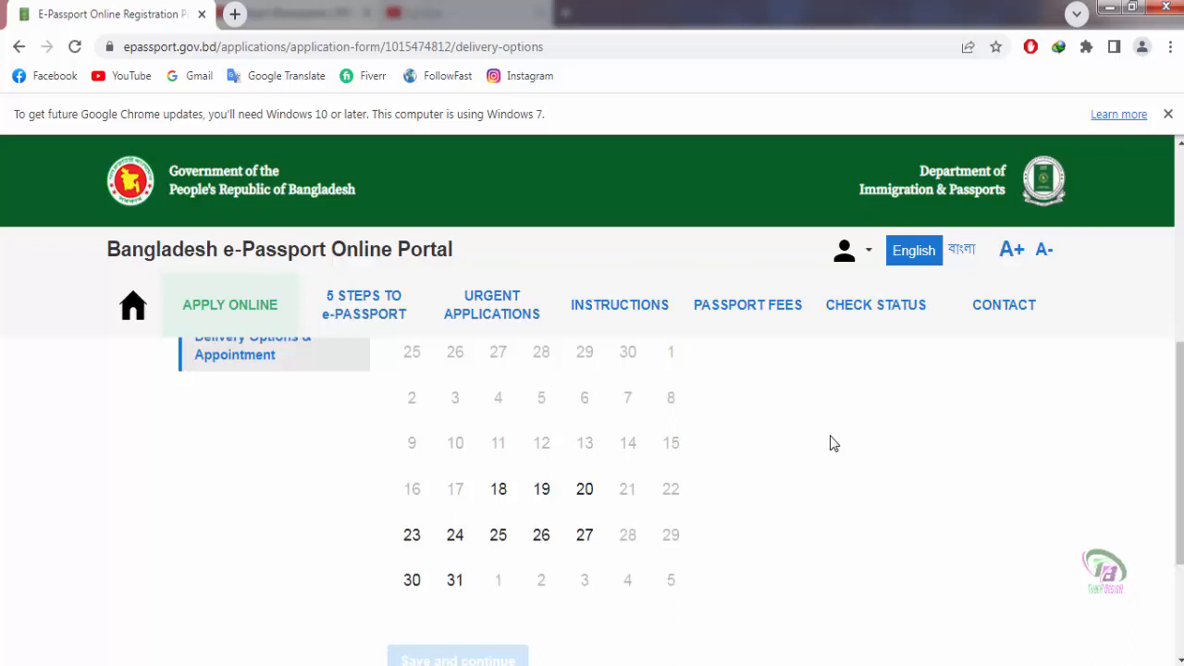
scroll(832, 442, "up", 1)
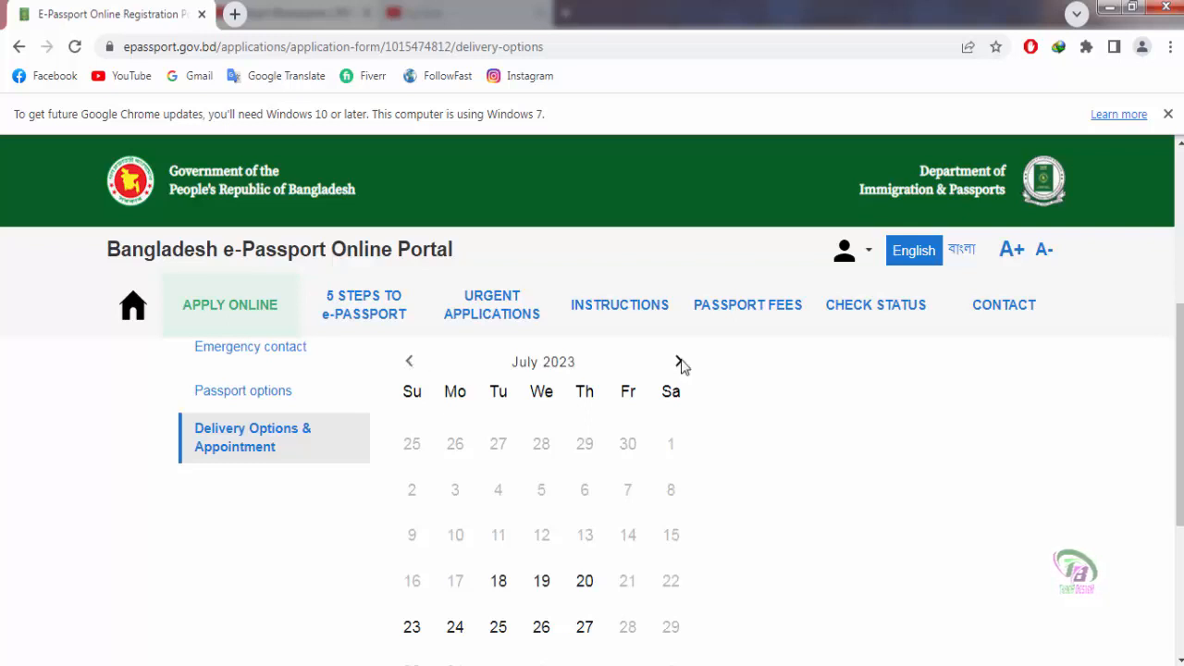
scroll(795, 497, "down", 3)
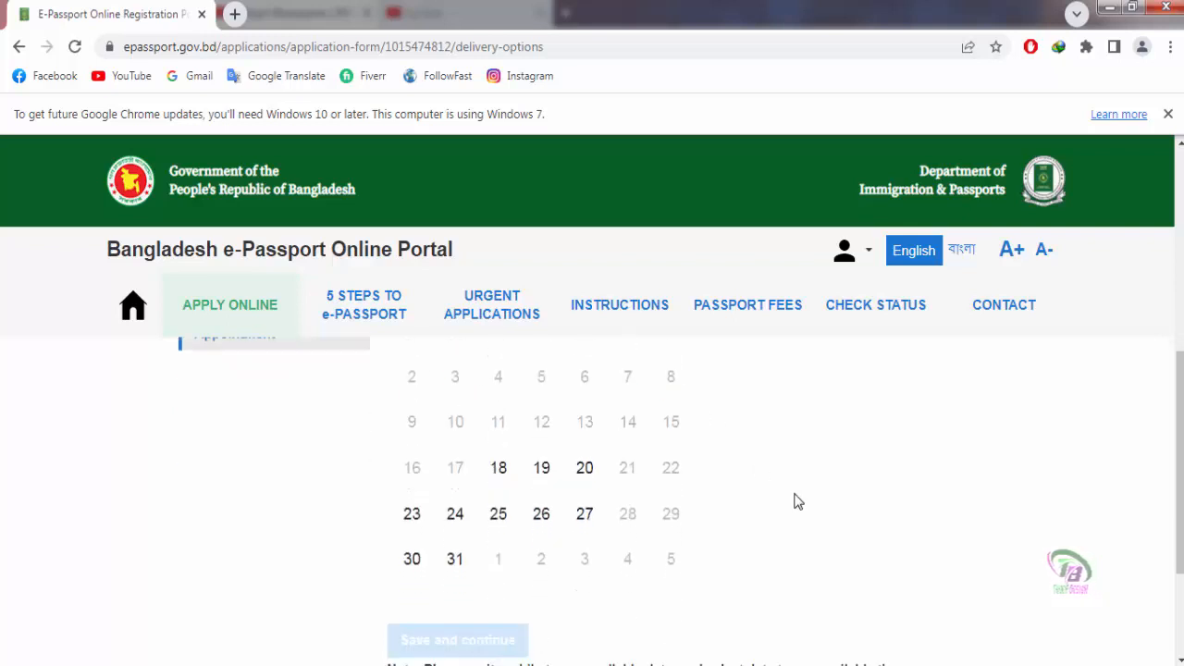
scroll(795, 500, "up", 2)
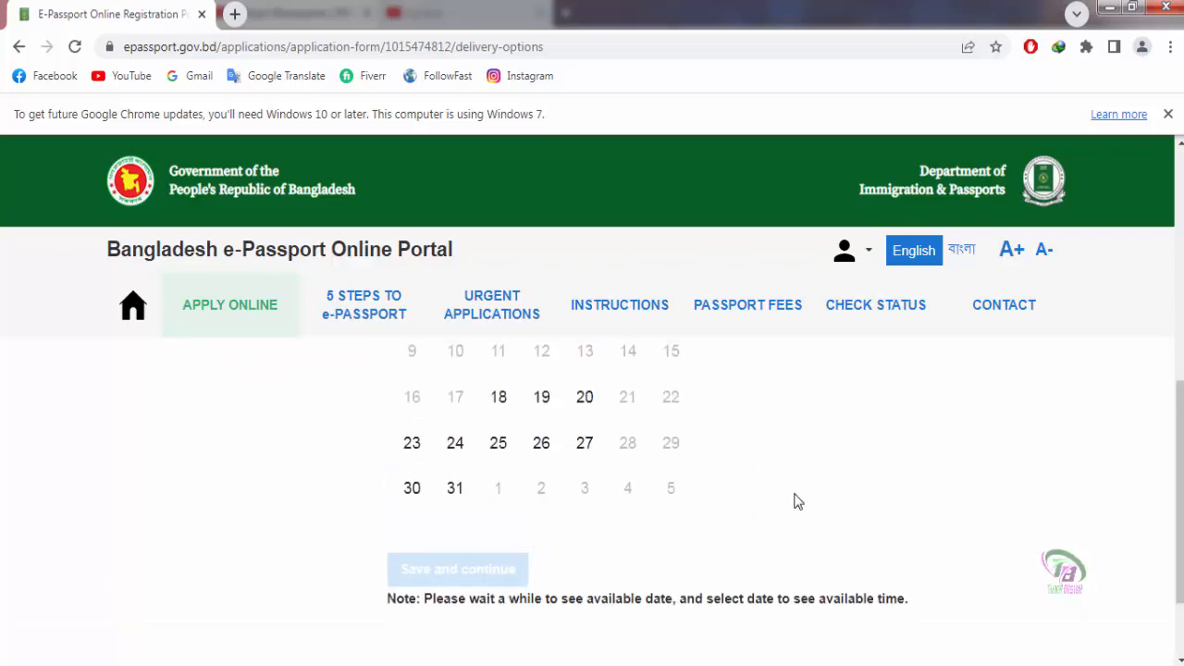
left_click(412, 541)
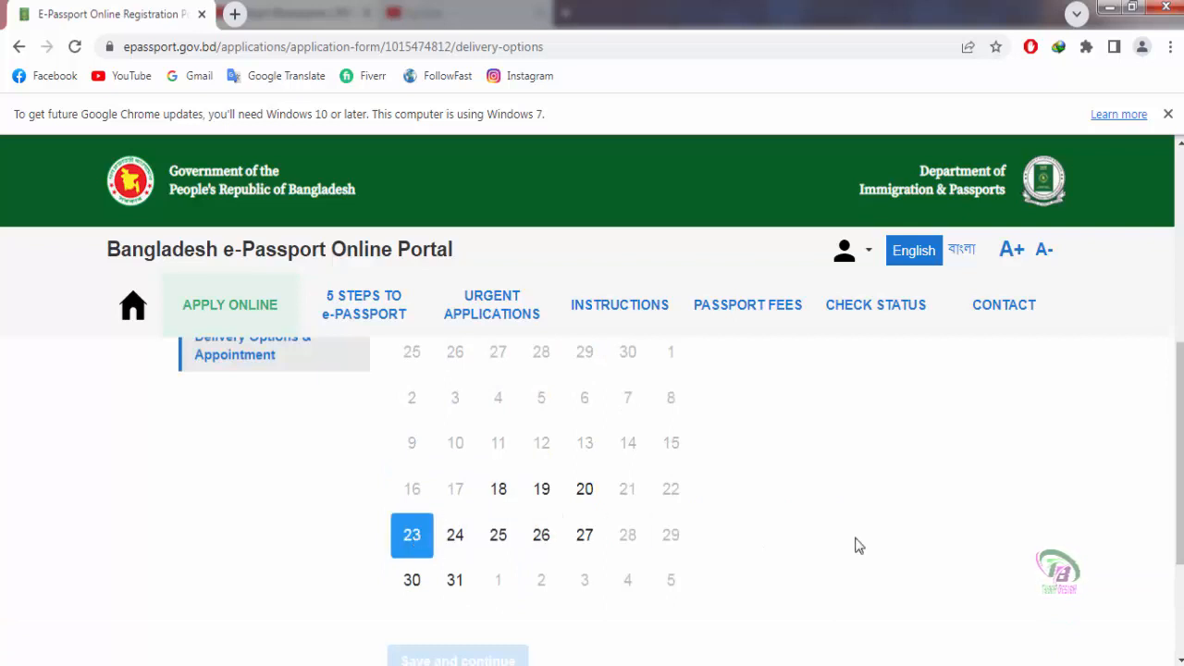
Step: Book the 11:40 time slot and save the appointment
scroll(854, 545, "down", 1)
scroll(668, 545, "up", 1)
scroll(671, 544, "up", 1)
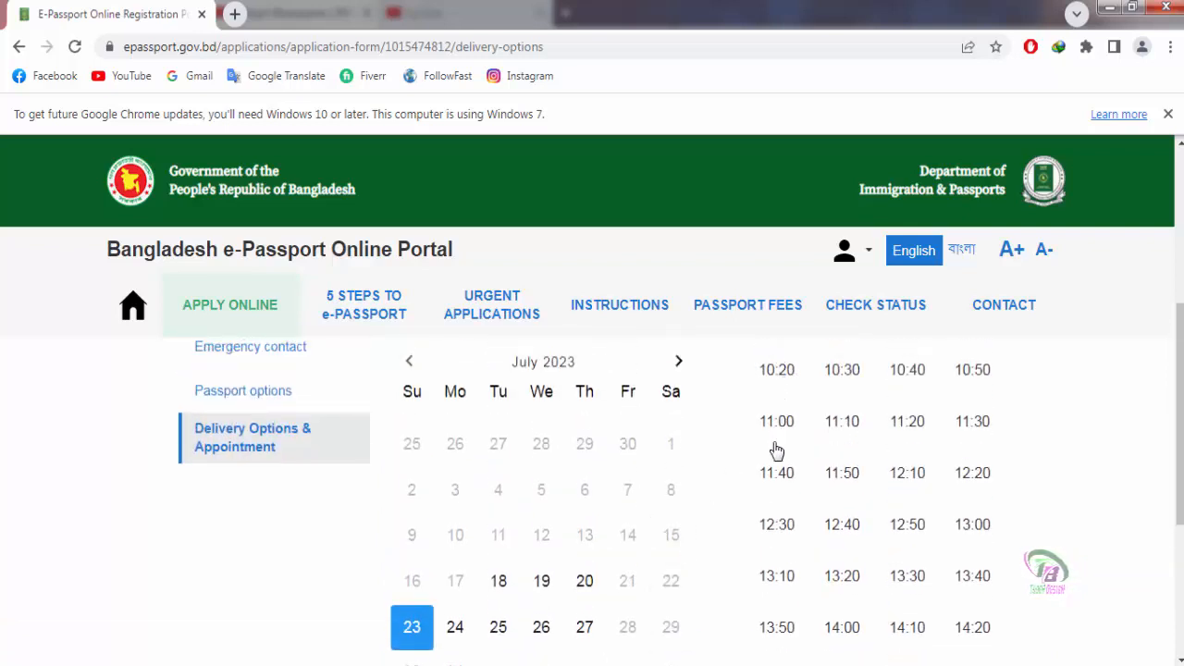
left_click(777, 475)
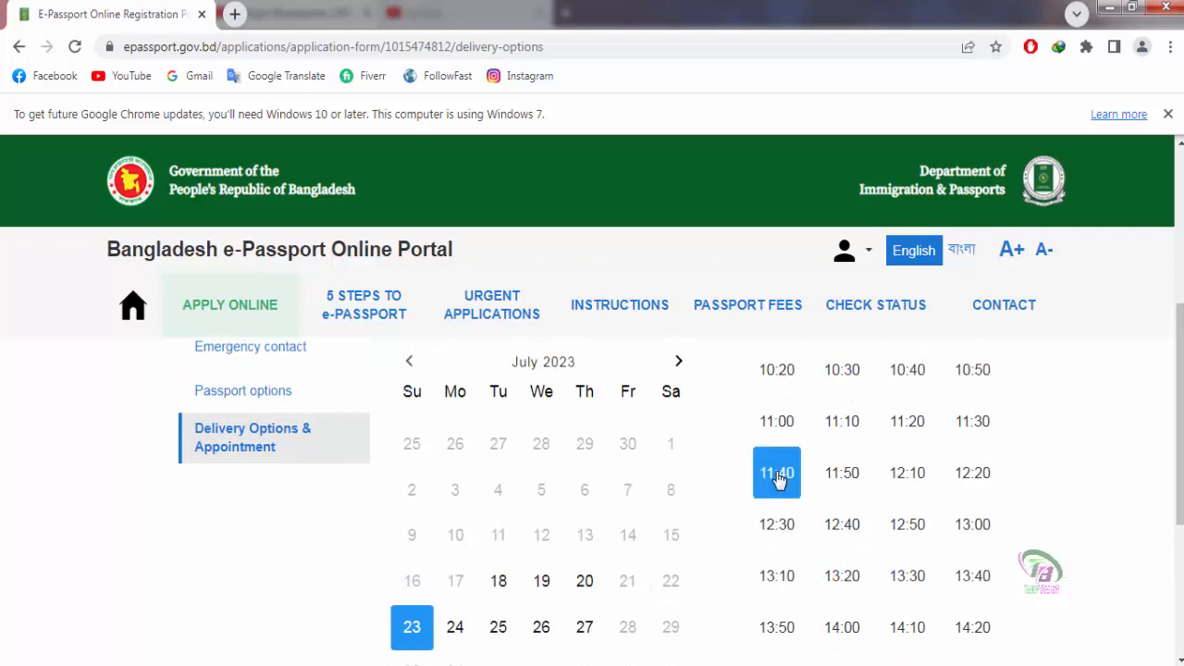
scroll(685, 534, "down", 1)
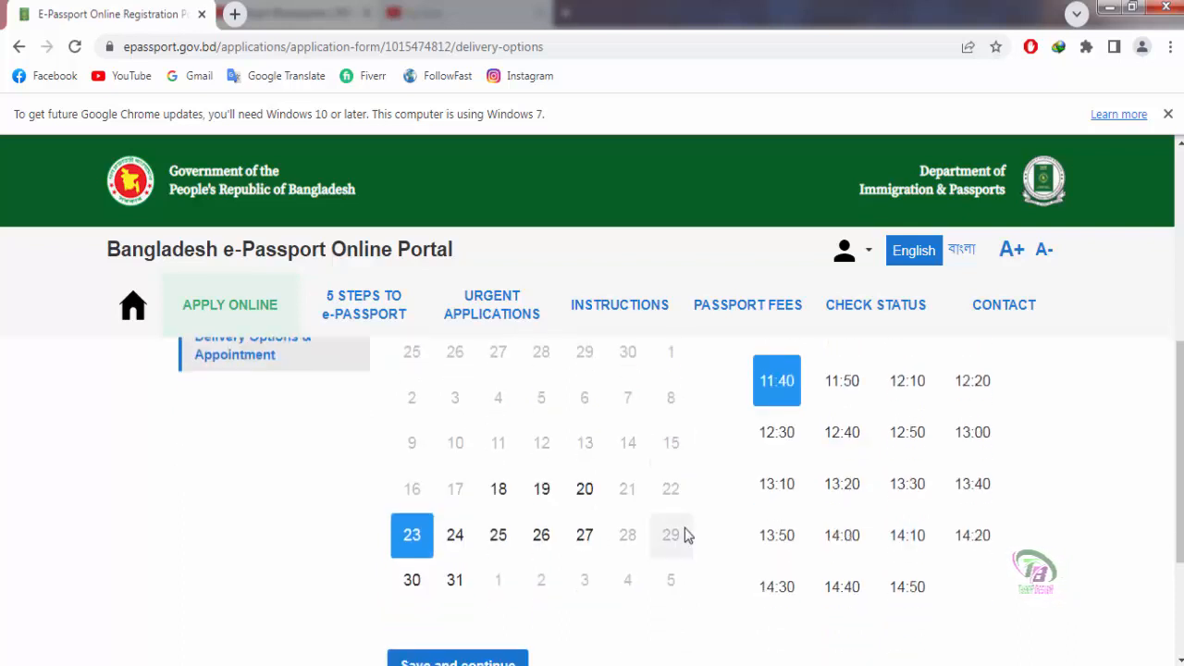
scroll(686, 535, "down", 1)
scroll(685, 535, "up", 1)
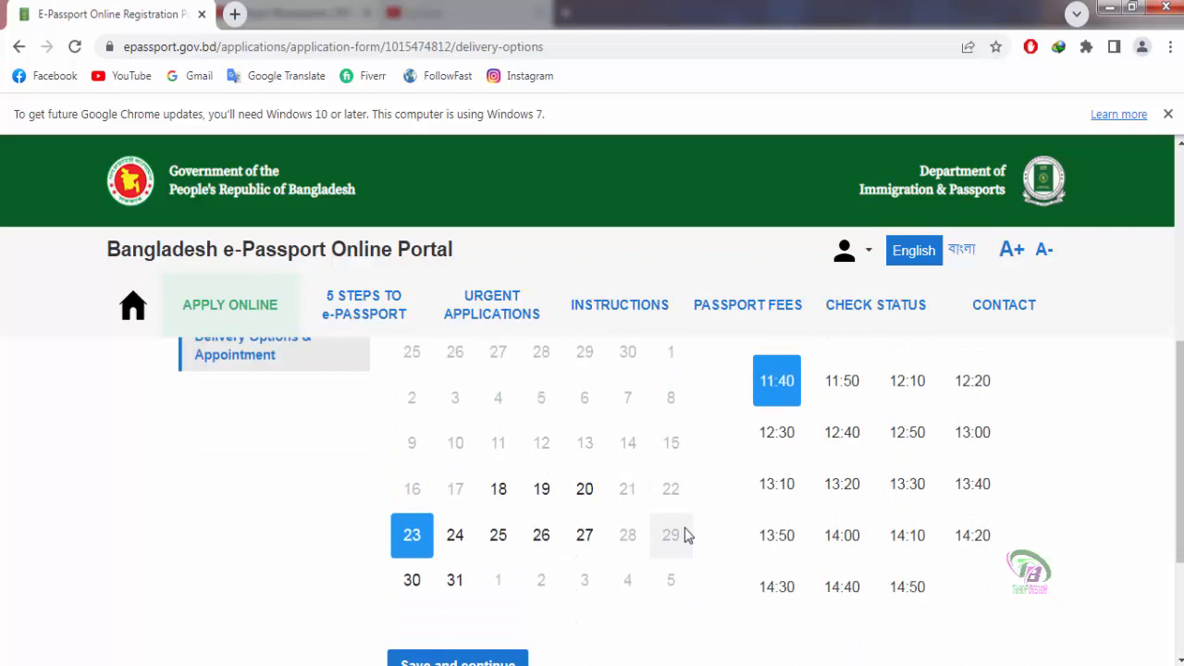
scroll(685, 535, "up", 1)
scroll(686, 535, "down", 2)
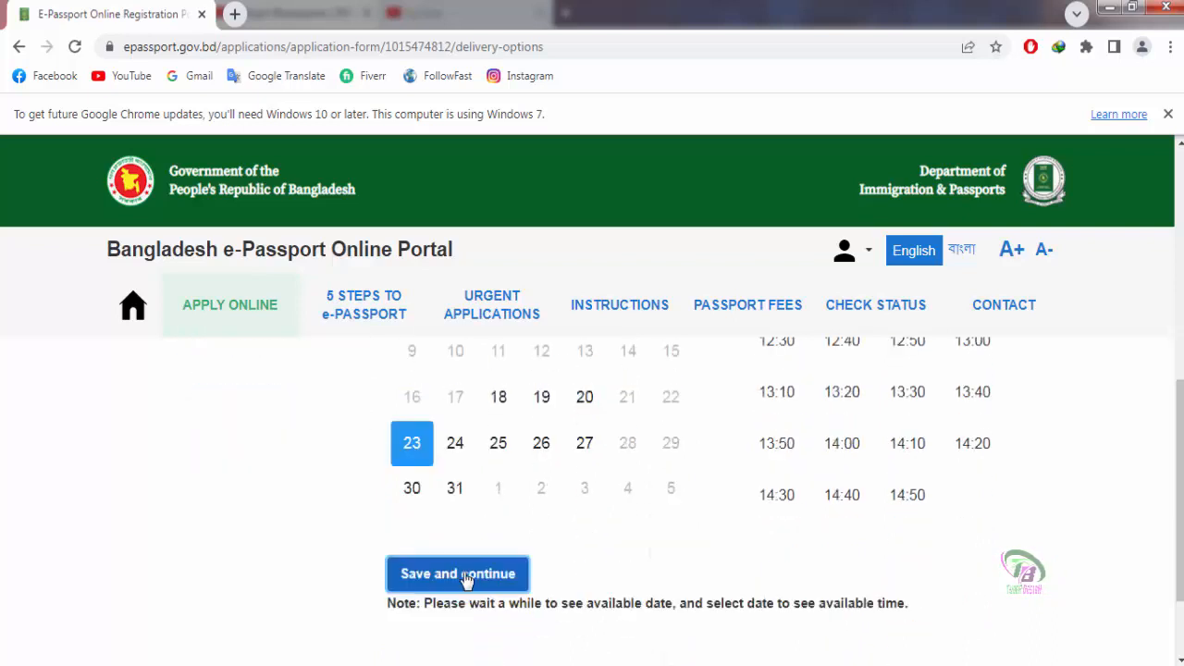
left_click(468, 576)
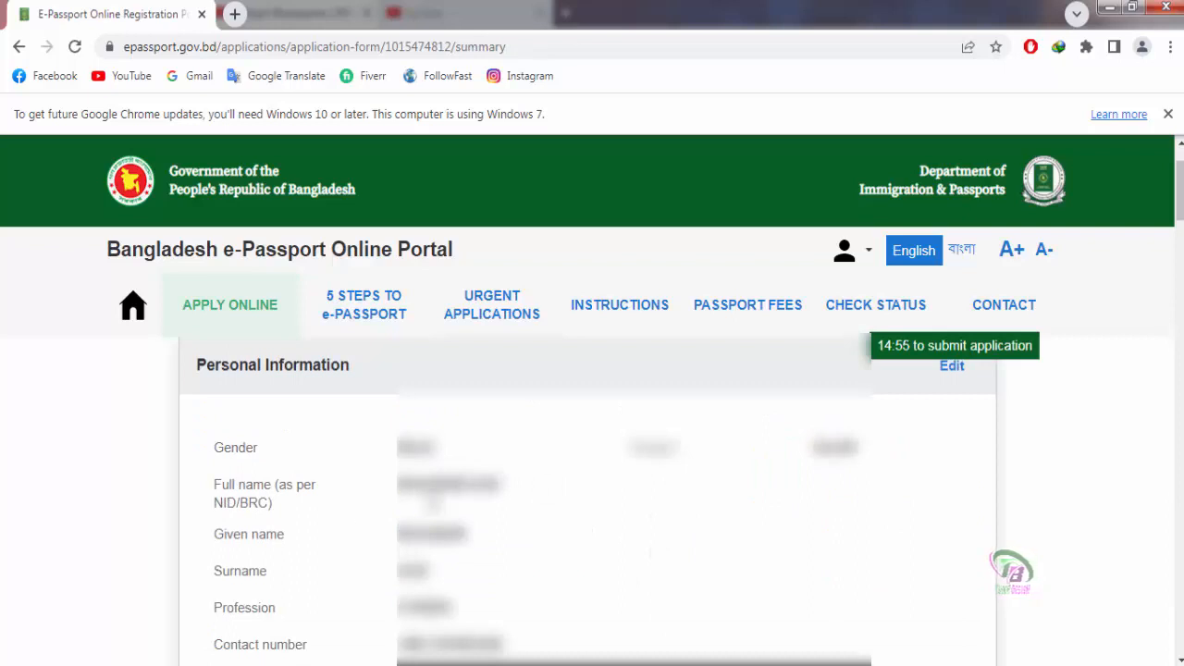
Step: Review the application summary, tick the truthfulness declaration, and confirm to proceed to payment
scroll(474, 503, "down", 1)
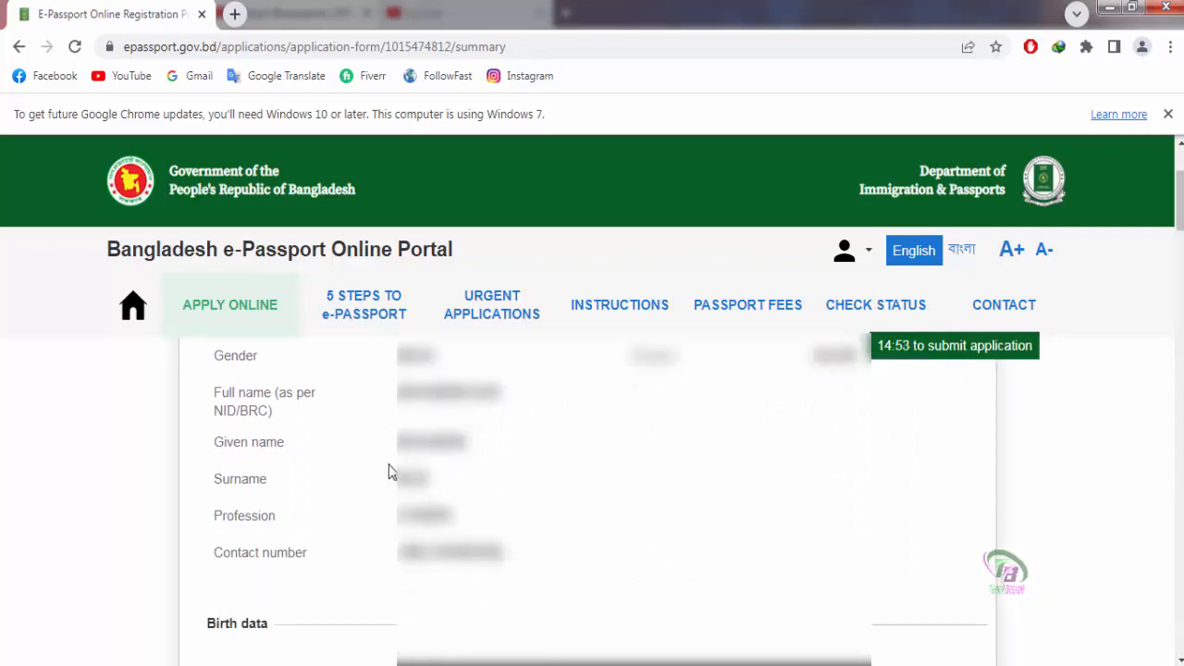
scroll(458, 513, "down", 2)
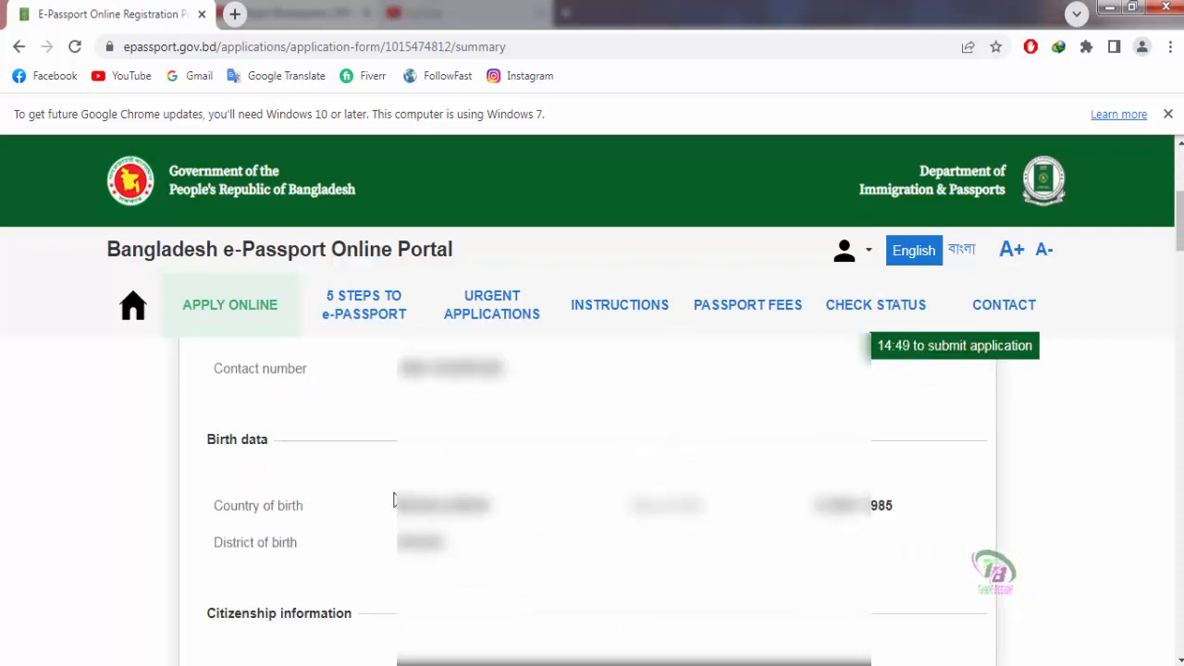
scroll(394, 500, "down", 1)
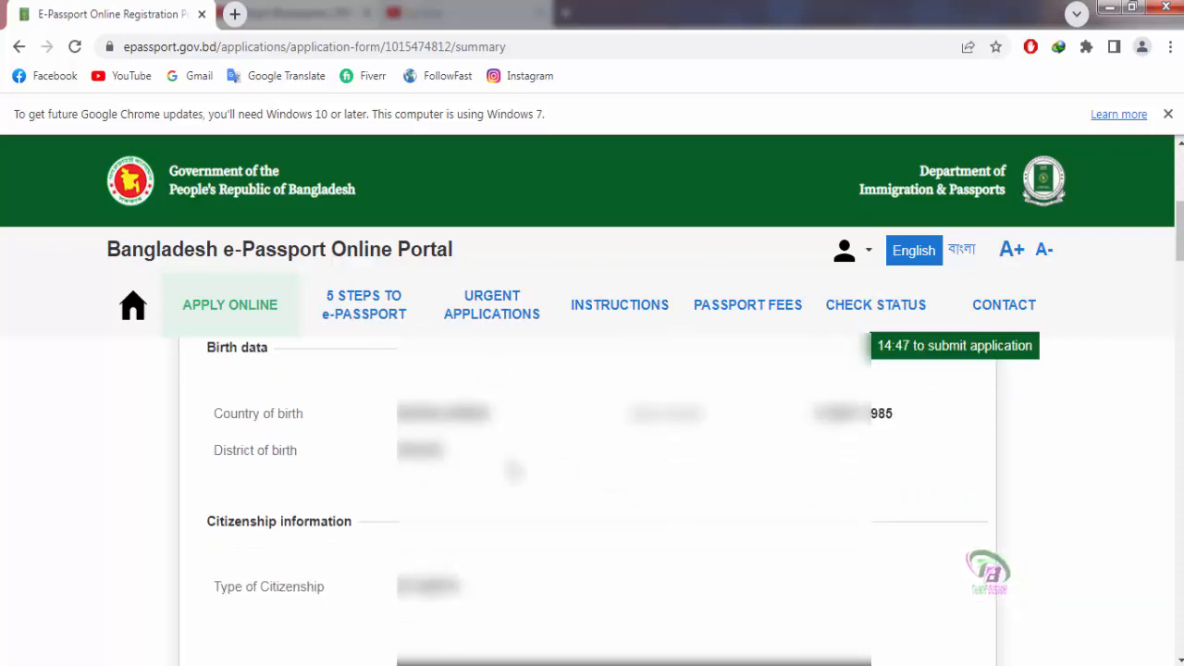
scroll(491, 474, "down", 1)
scroll(470, 477, "down", 2)
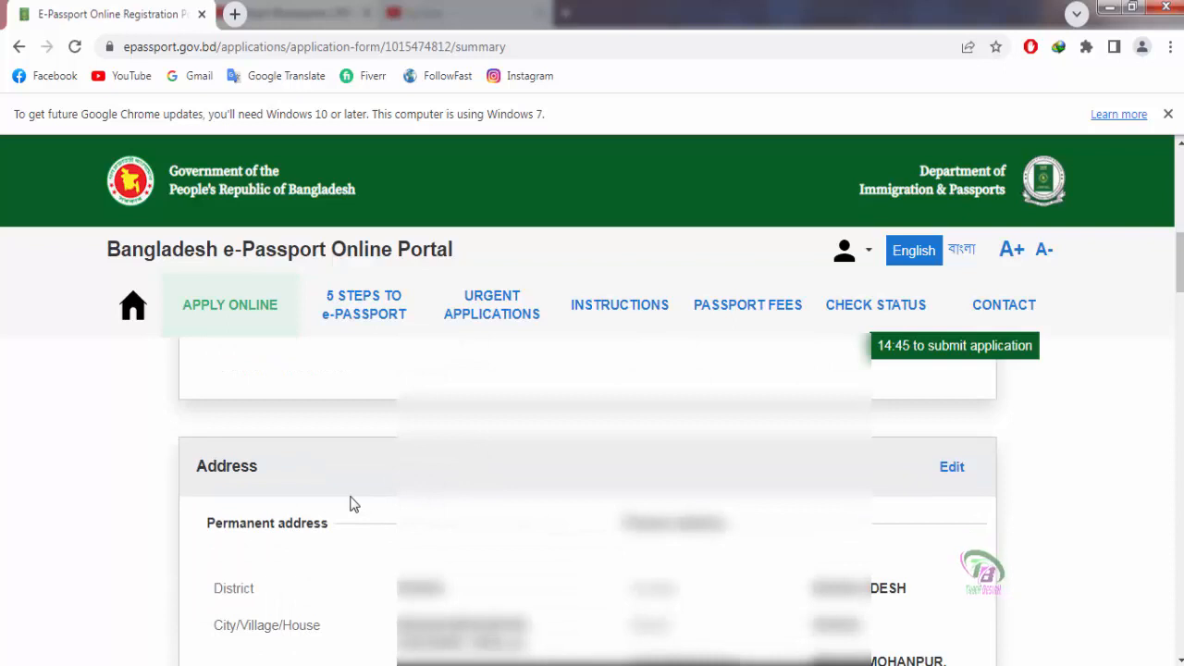
scroll(350, 505, "down", 2)
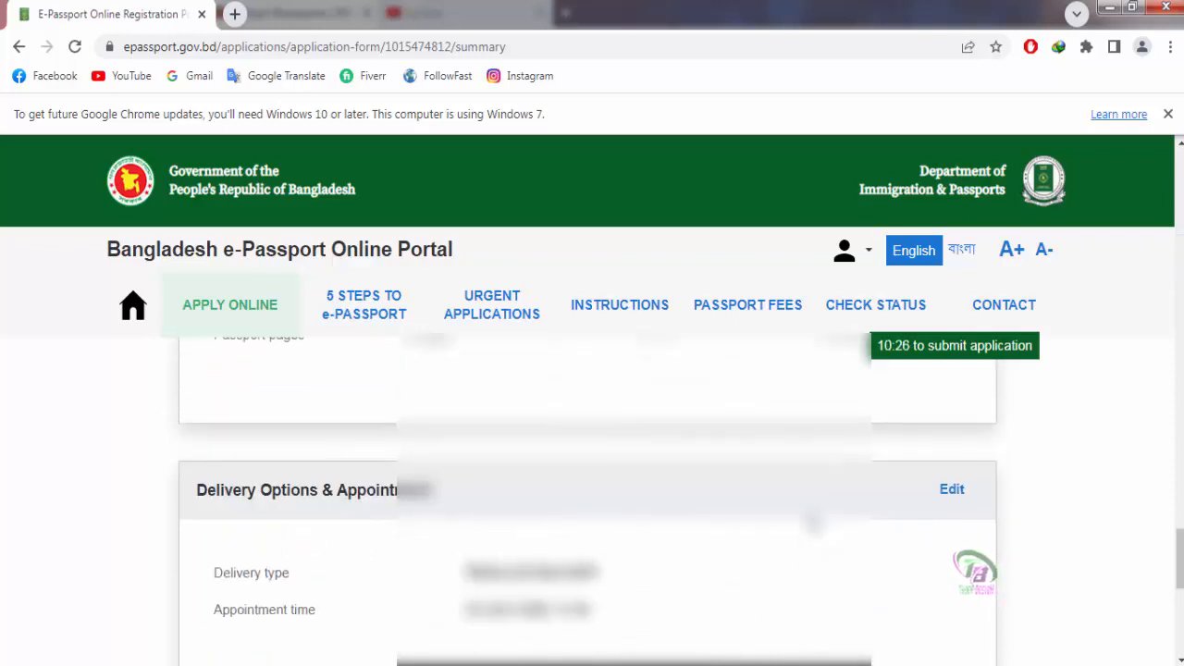
scroll(811, 521, "up", 1)
scroll(811, 521, "down", 2)
scroll(812, 520, "down", 3)
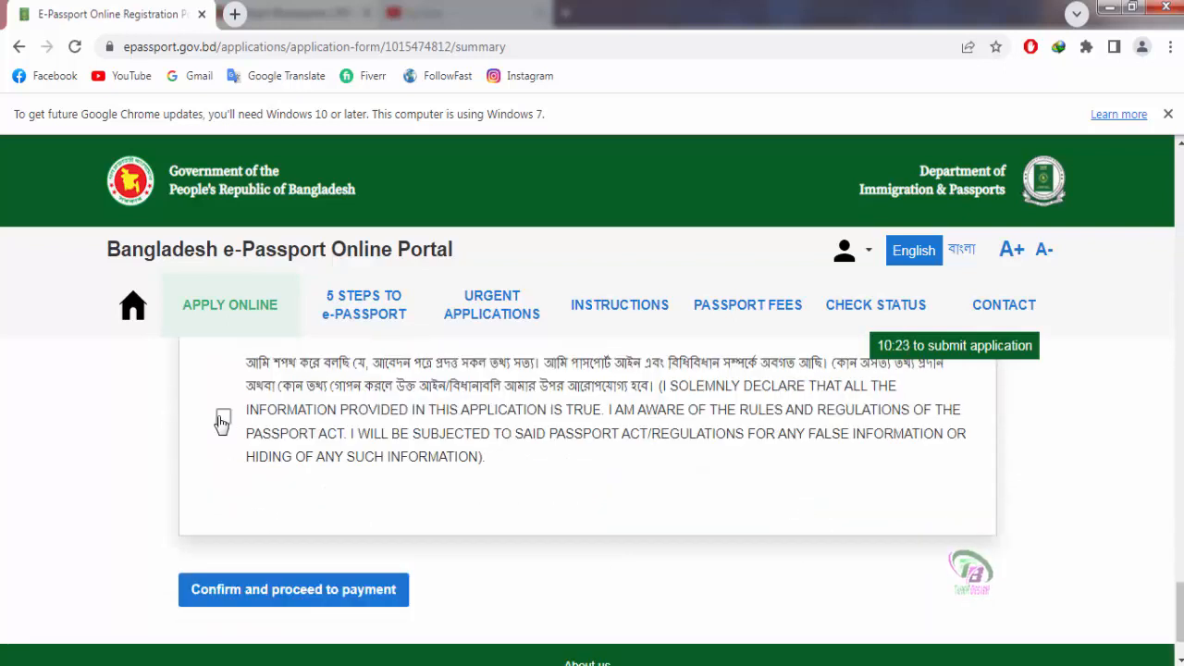
left_click(223, 418)
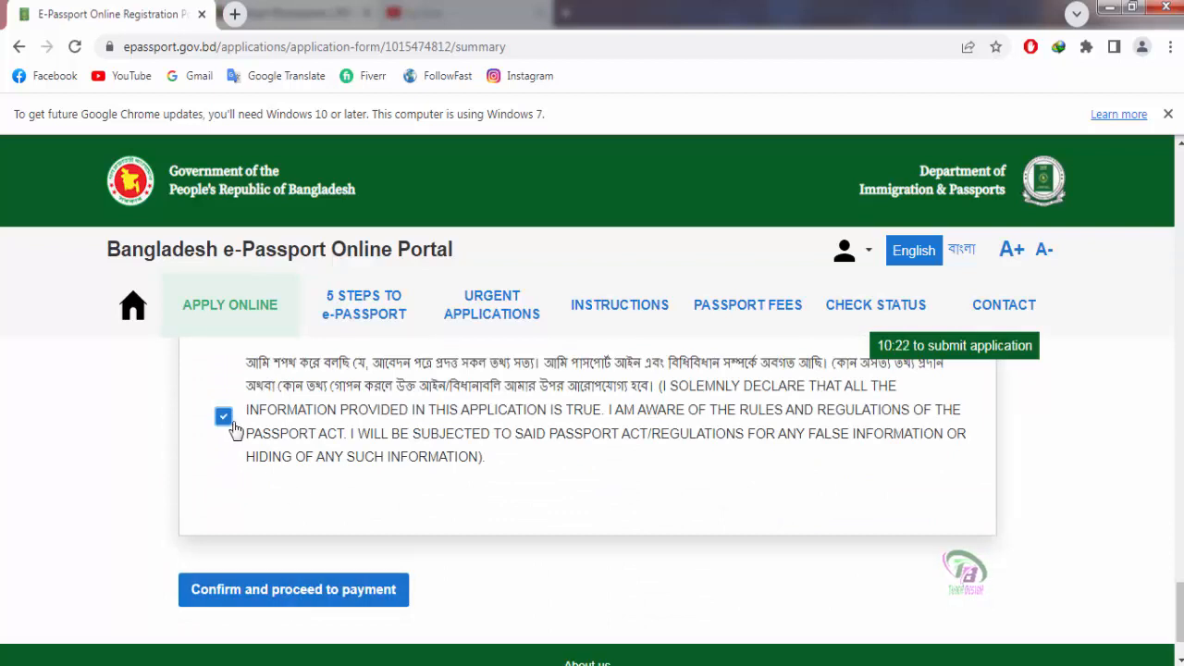
left_click(248, 591)
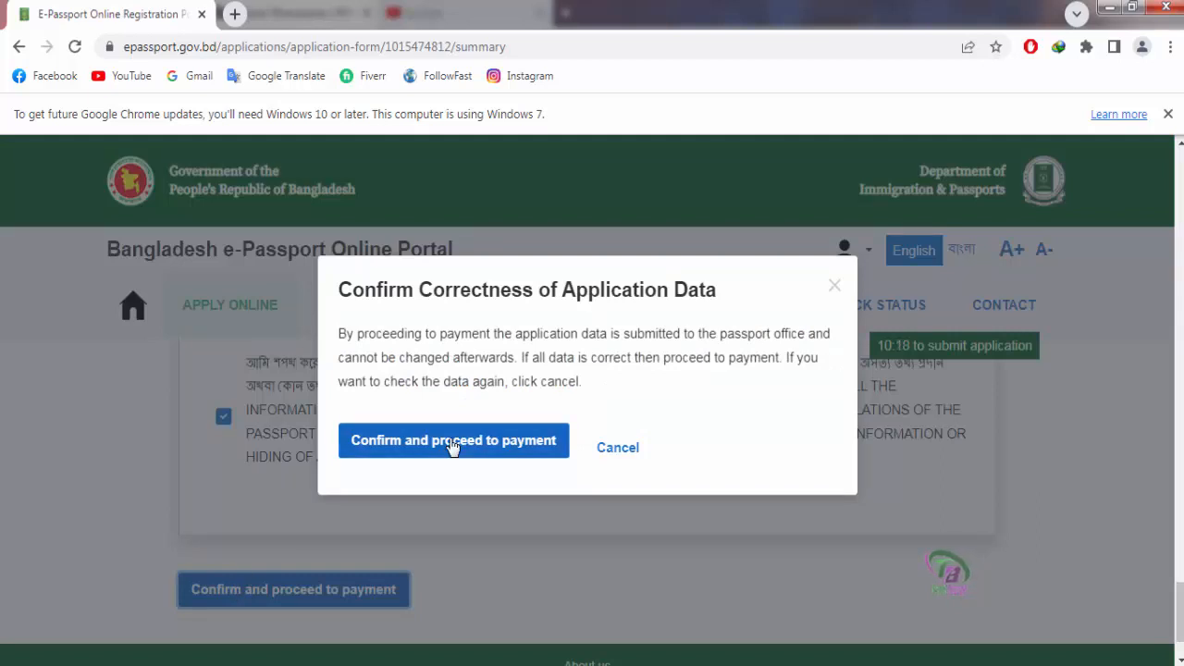
Step: Confirm the application data is correct and proceed to the payment step
left_click(453, 441)
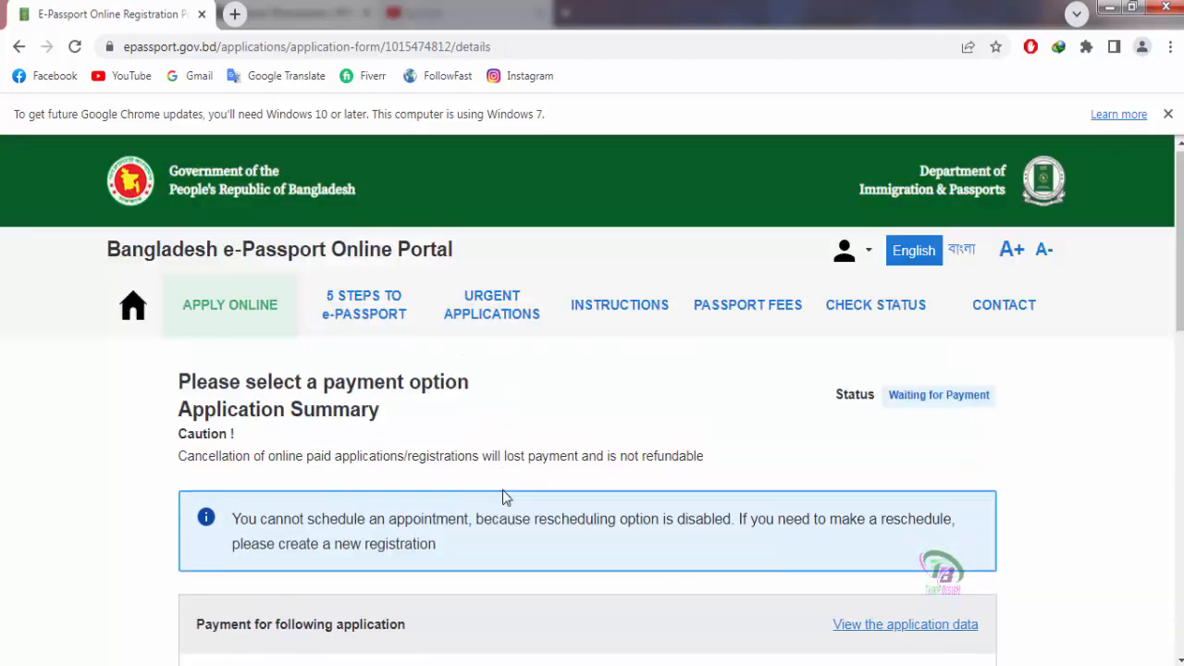
scroll(679, 526, "down", 5)
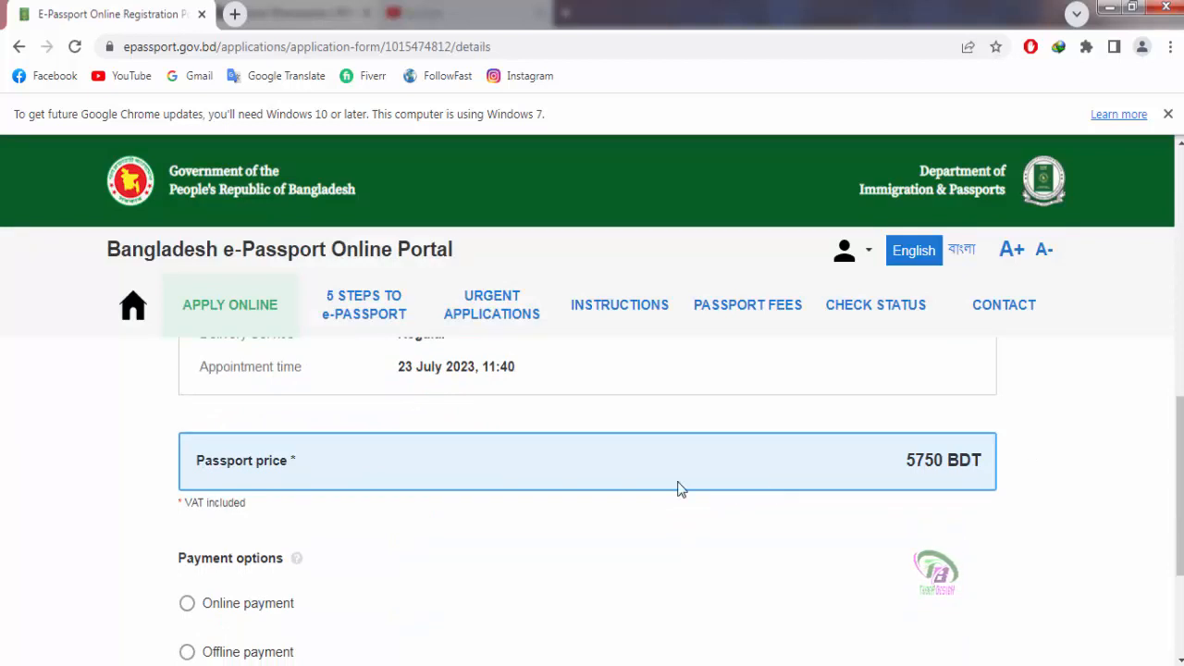
scroll(679, 487, "down", 1)
scroll(679, 488, "down", 1)
scroll(679, 488, "up", 1)
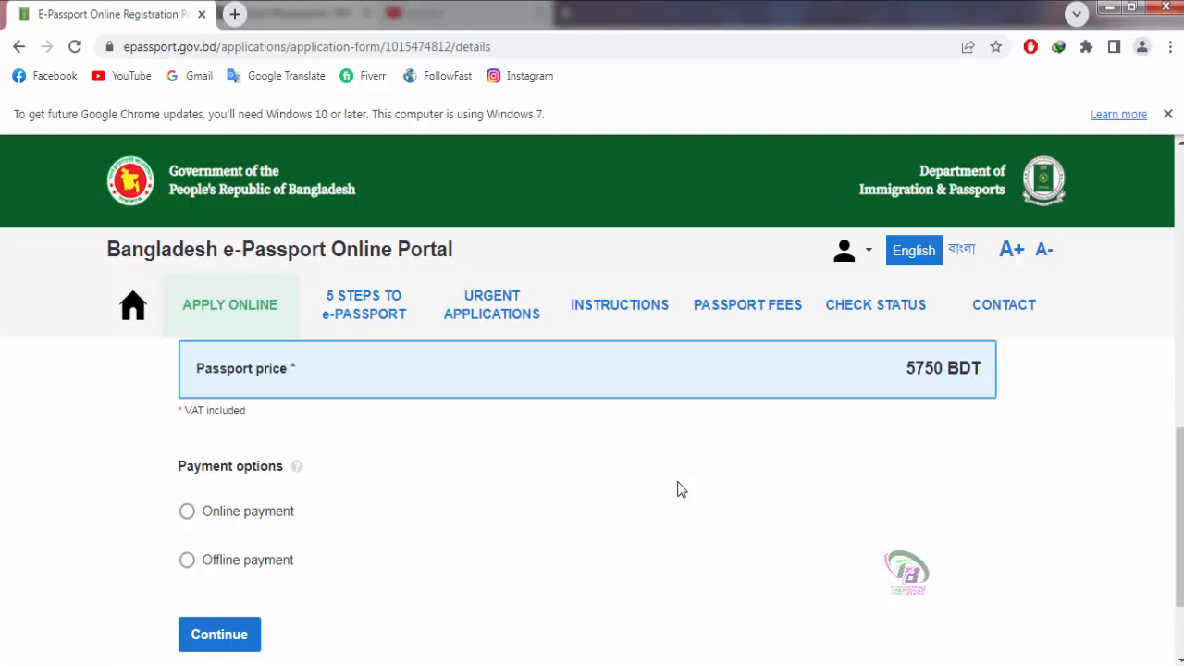
Step: Choose offline payment for the 5750 BDT fee via A-CHALLAN and continue
scroll(681, 490, "down", 1)
left_click(187, 467)
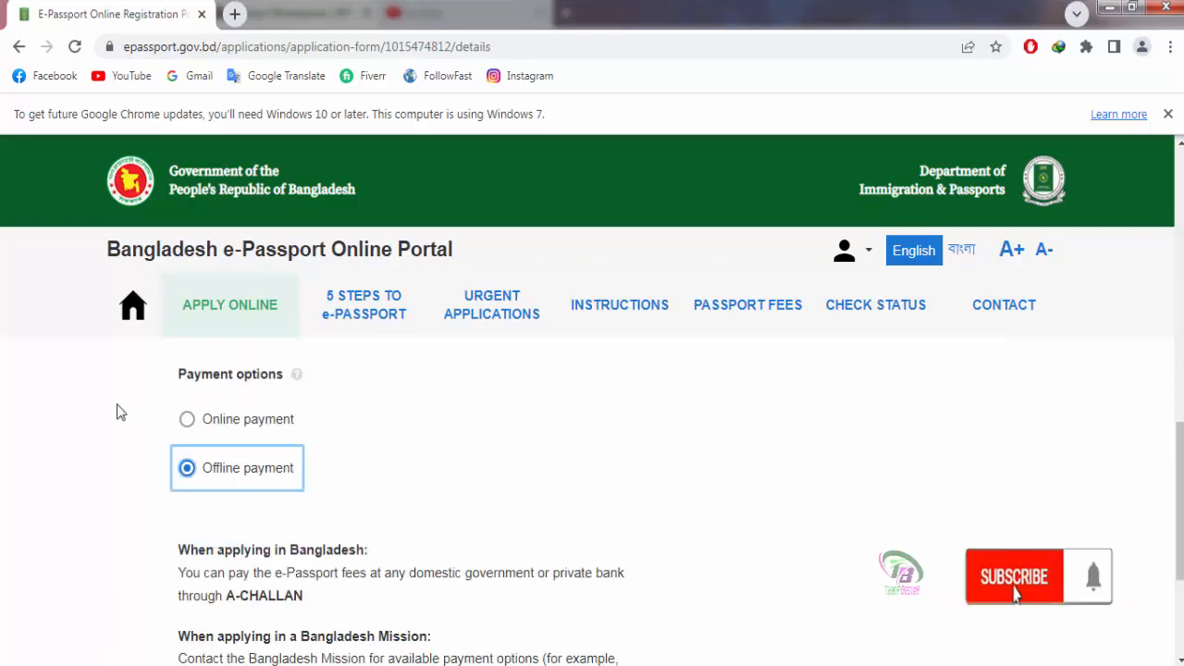
scroll(363, 502, "down", 2)
scroll(231, 458, "up", 1)
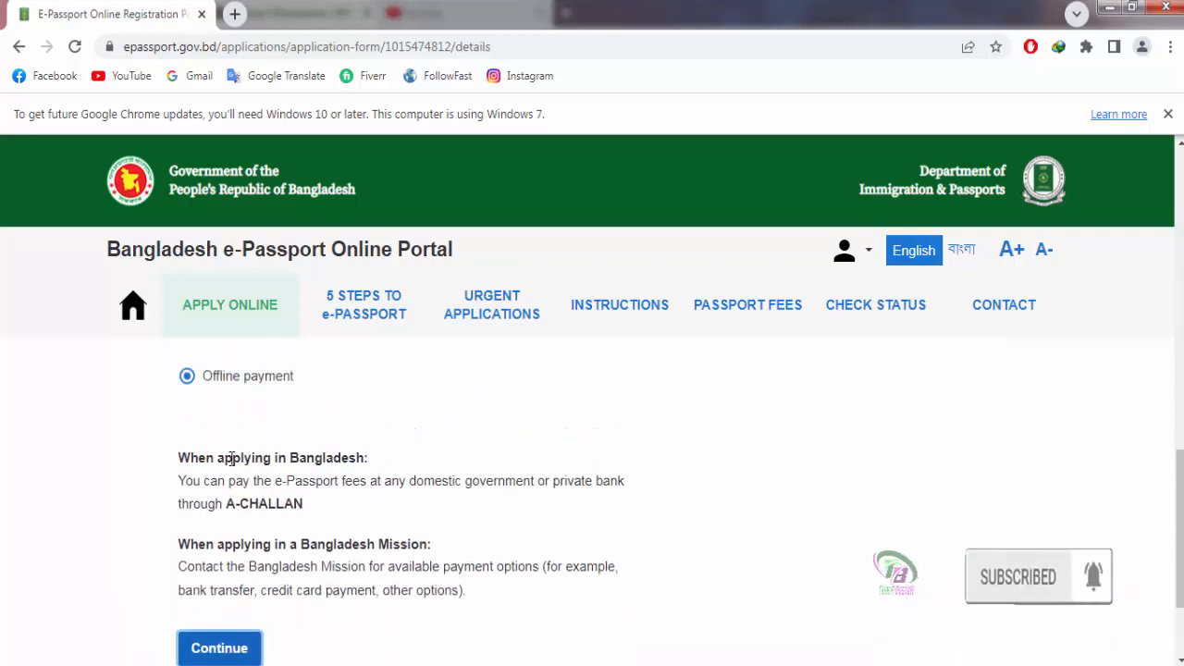
scroll(481, 515, "down", 1)
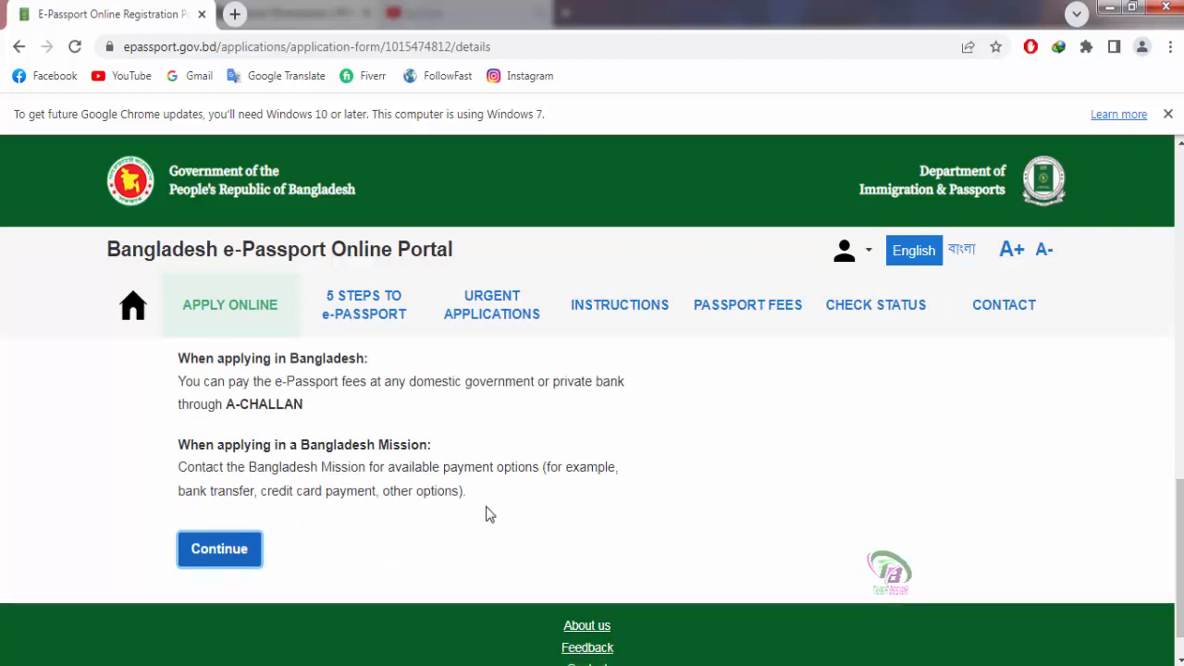
left_click(219, 560)
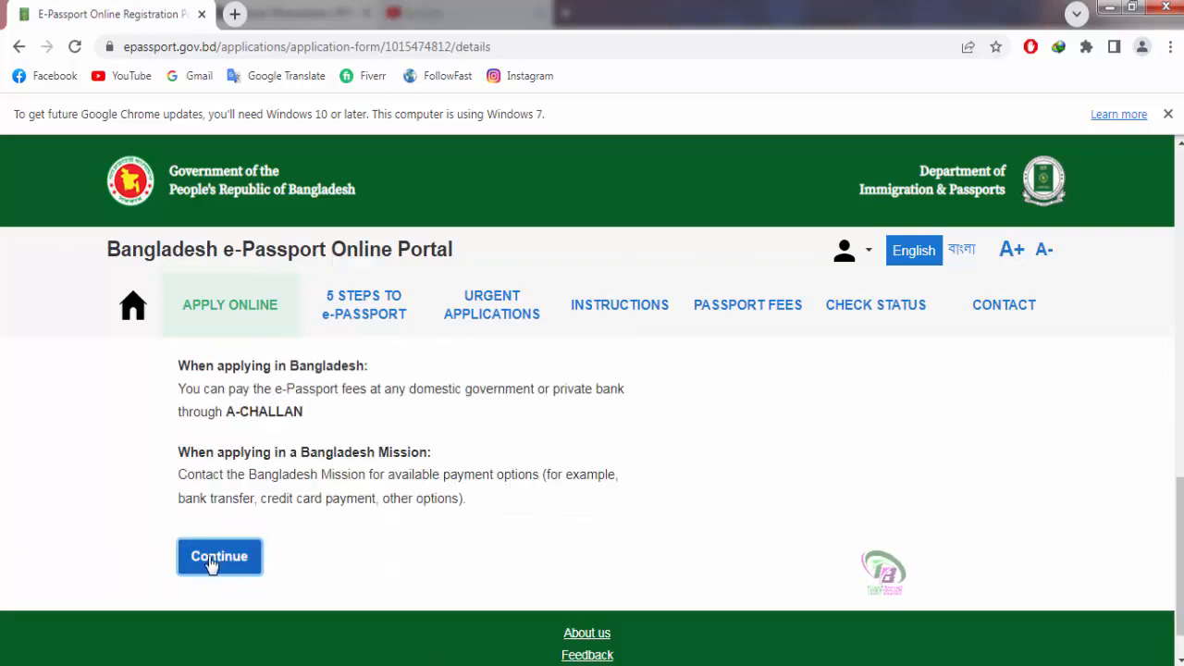
Step: Print the submitted application's summary, keeping Save as PDF as the destination
scroll(490, 514, "down", 2)
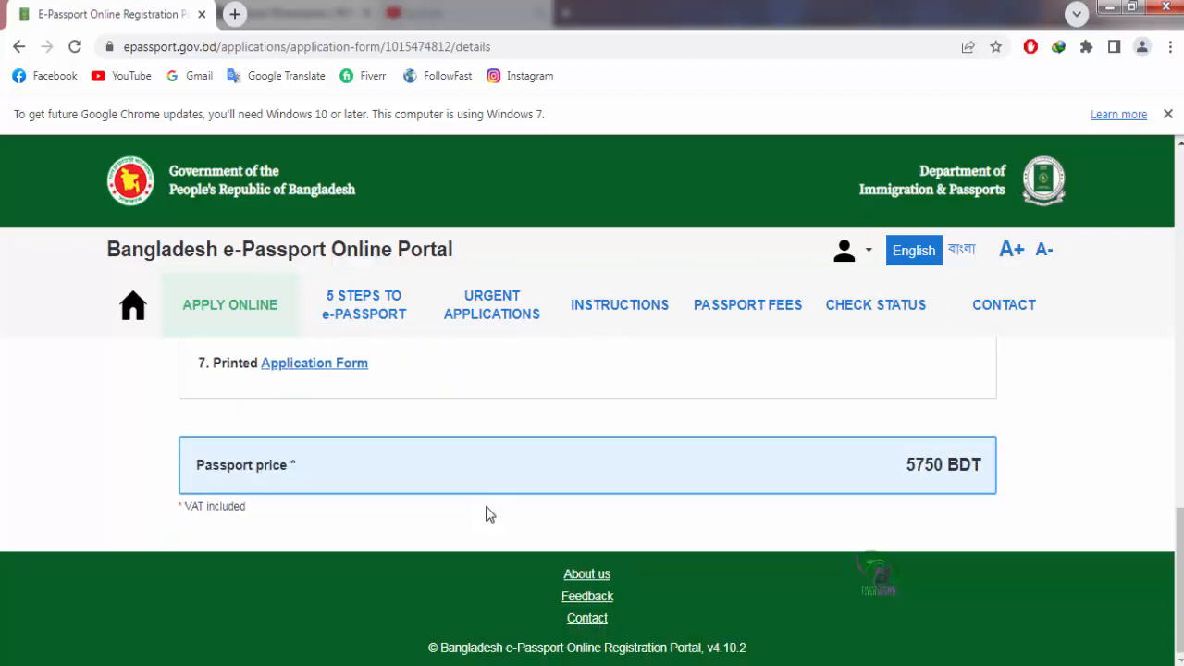
scroll(485, 486, "up", 1)
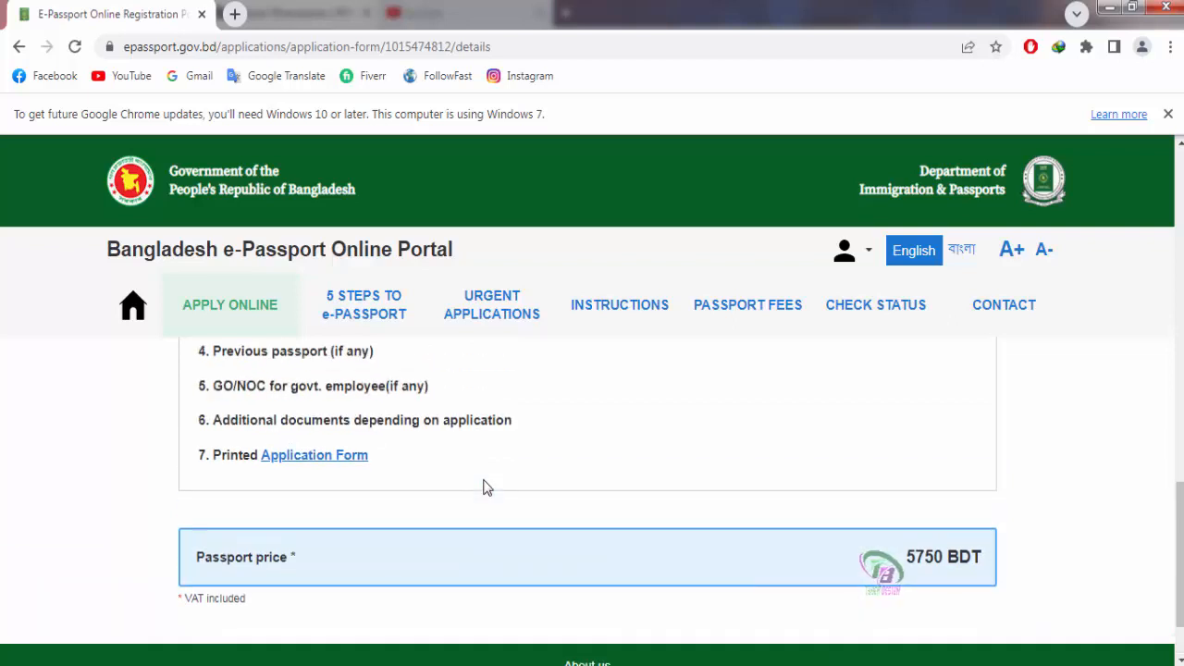
scroll(486, 488, "up", 1)
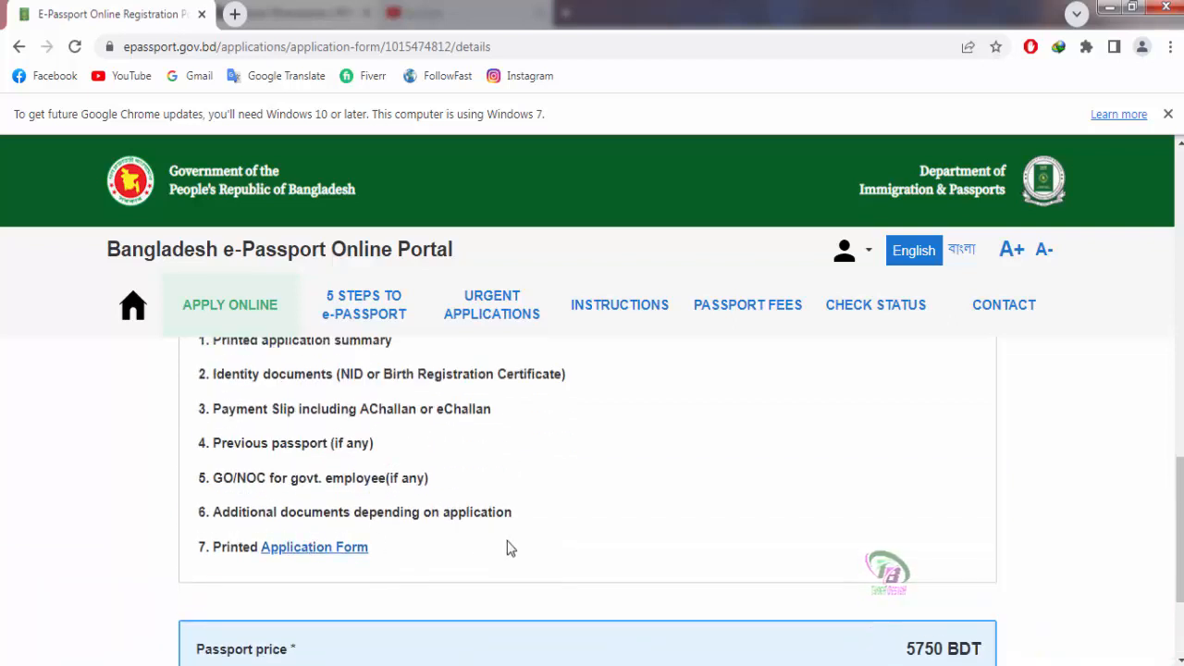
scroll(509, 547, "up", 6)
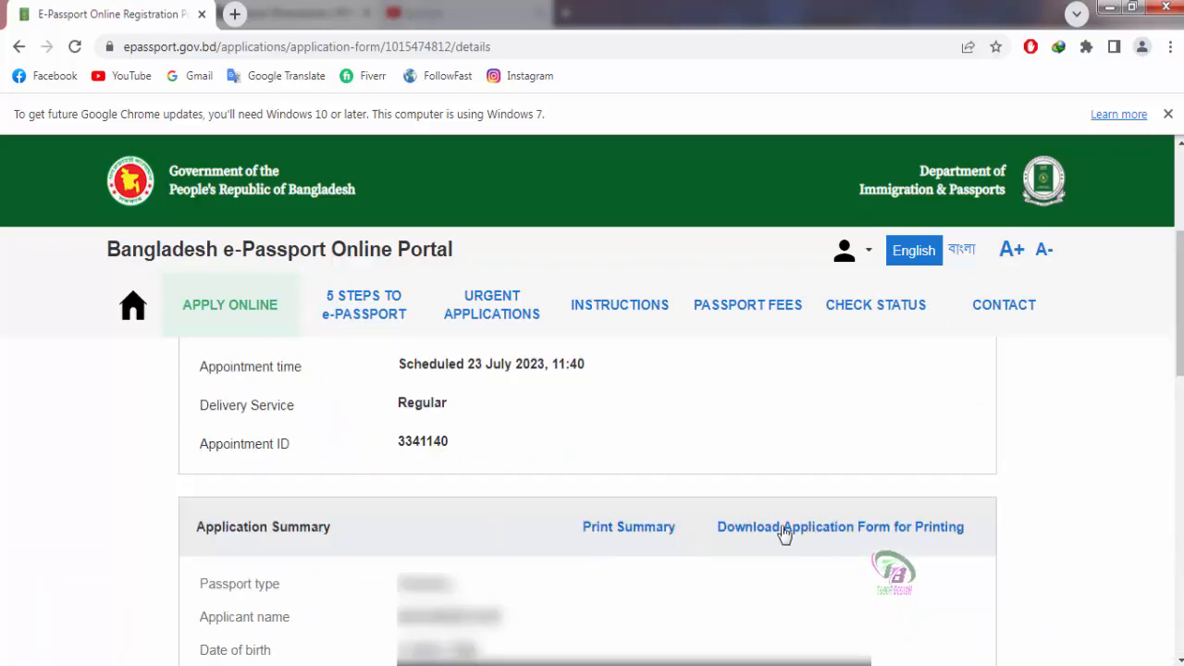
scroll(424, 464, "up", 1)
scroll(424, 462, "down", 1)
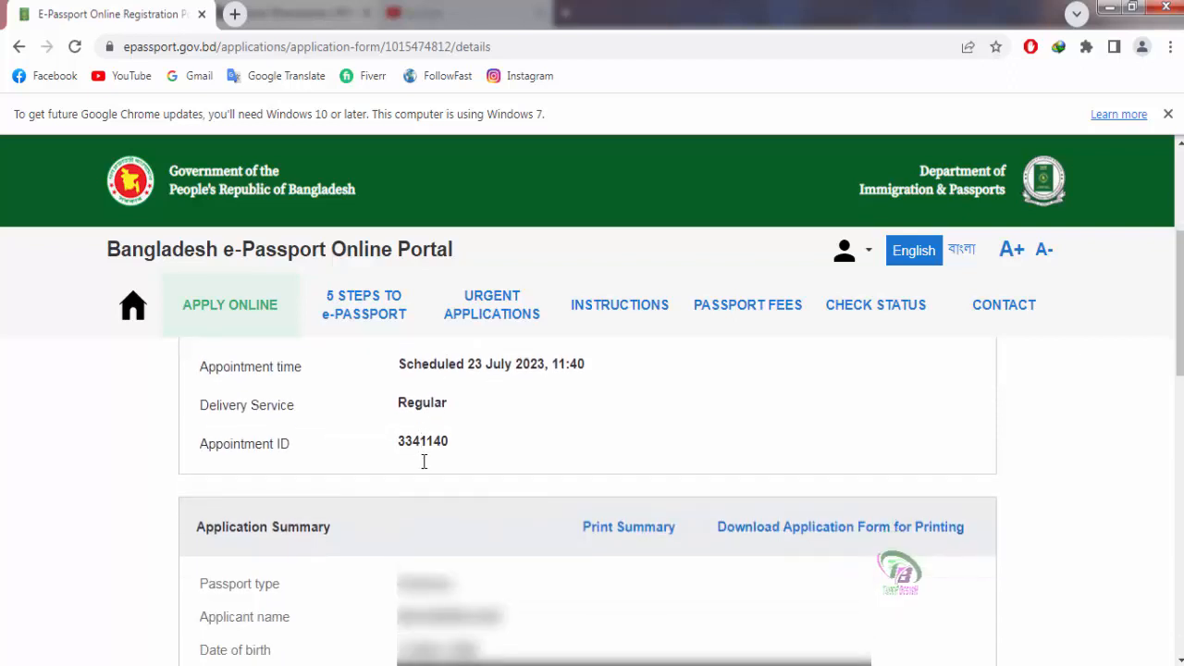
scroll(424, 464, "down", 1)
left_click(642, 438)
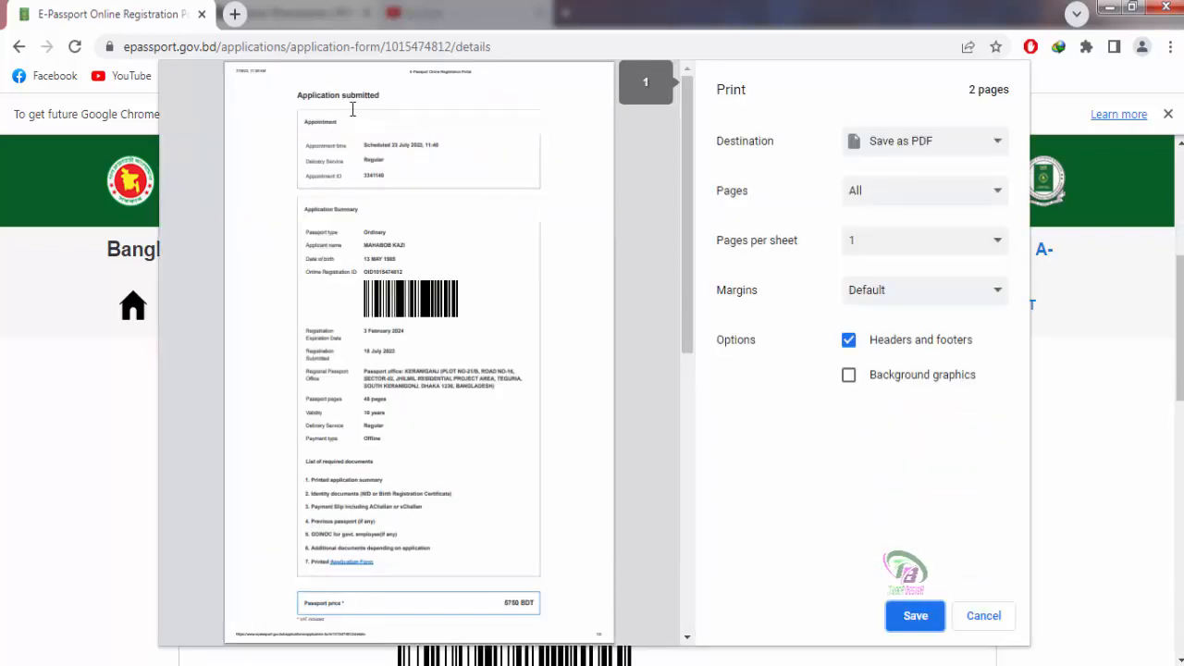
left_click(993, 146)
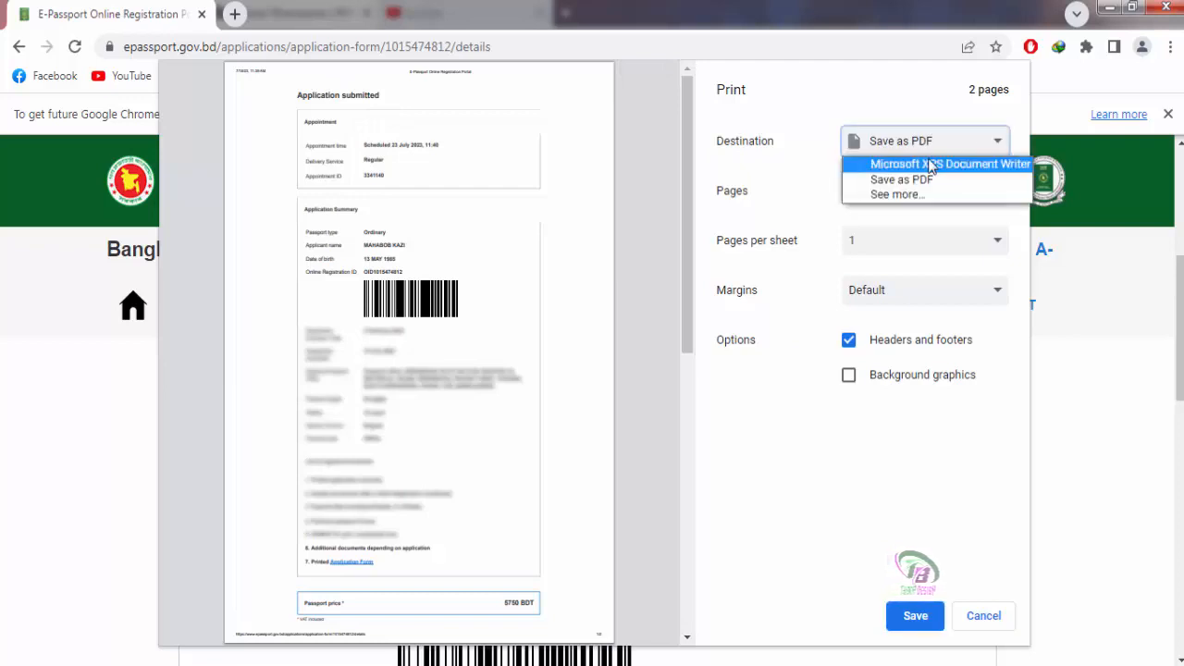
left_click(920, 92)
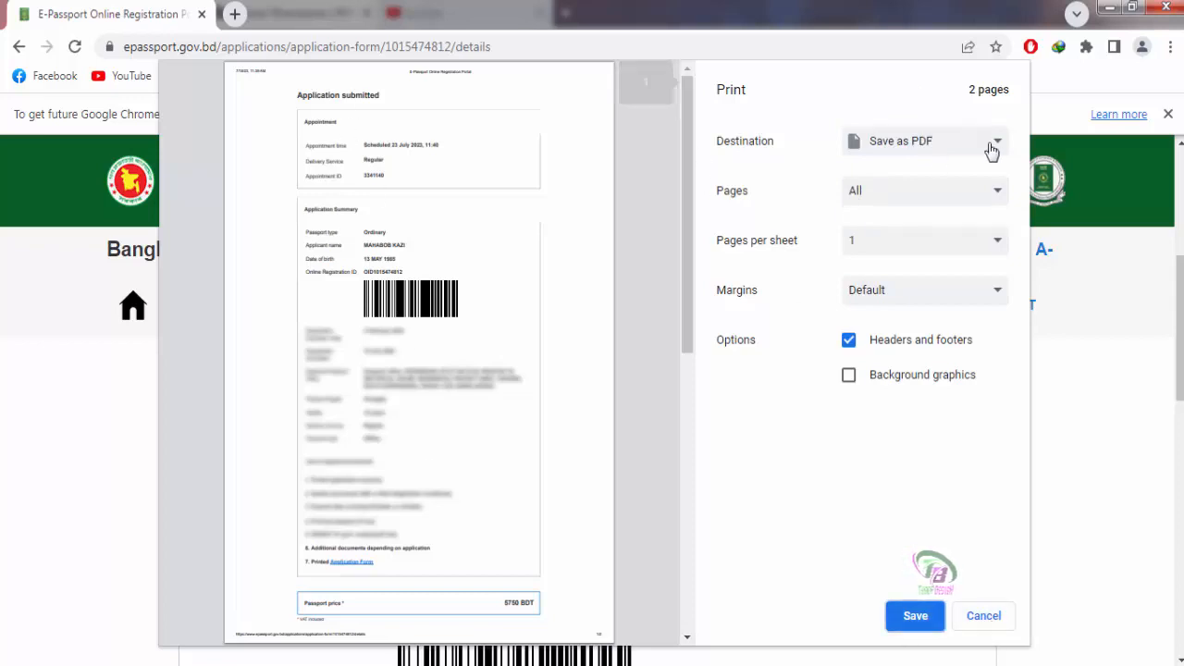
Step: Close the print preview and download the application form as download-online-form.pdf (3.98 MB)
left_click(985, 616)
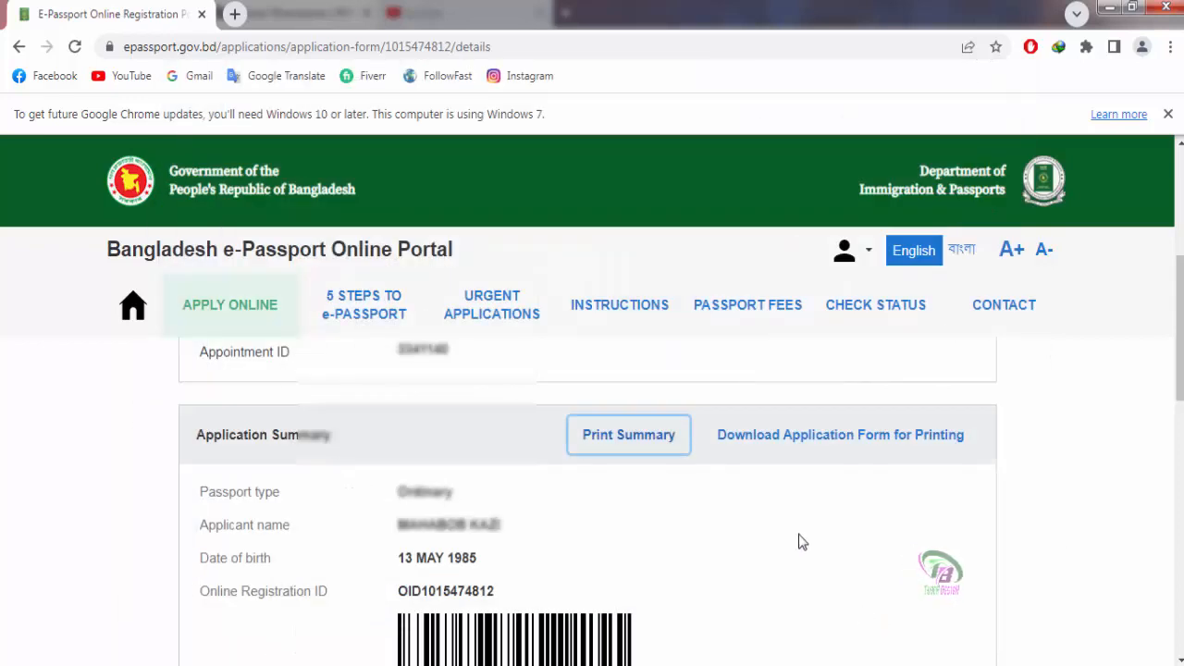
scroll(811, 472, "down", 1)
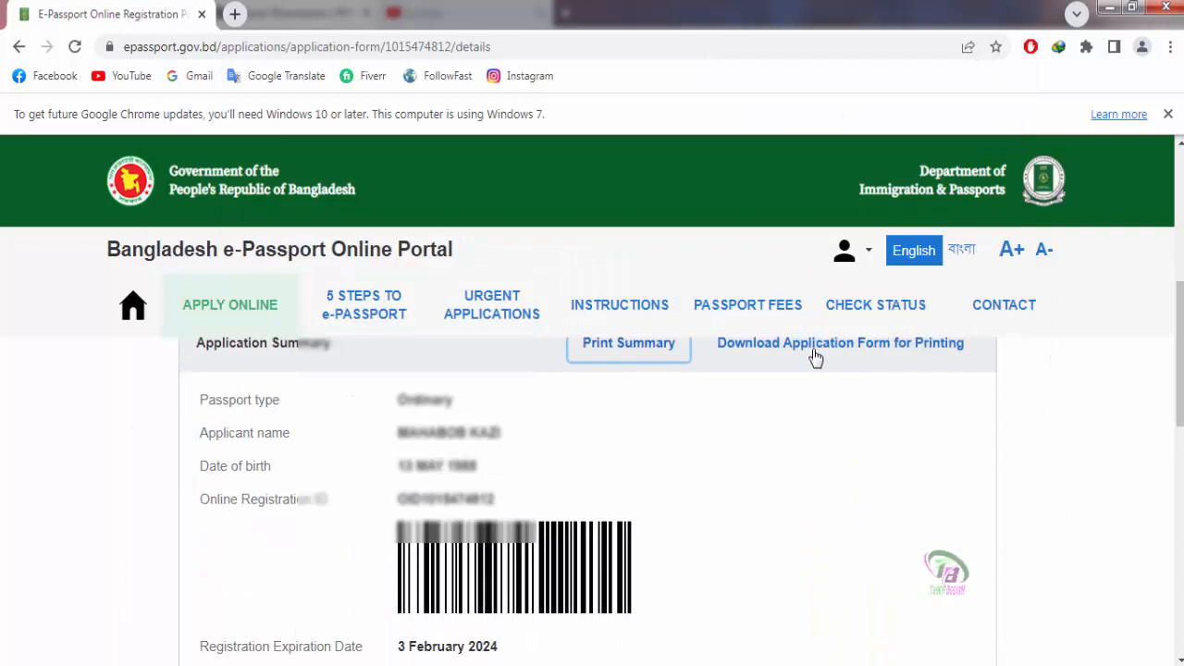
scroll(813, 385, "up", 1)
left_click(827, 443)
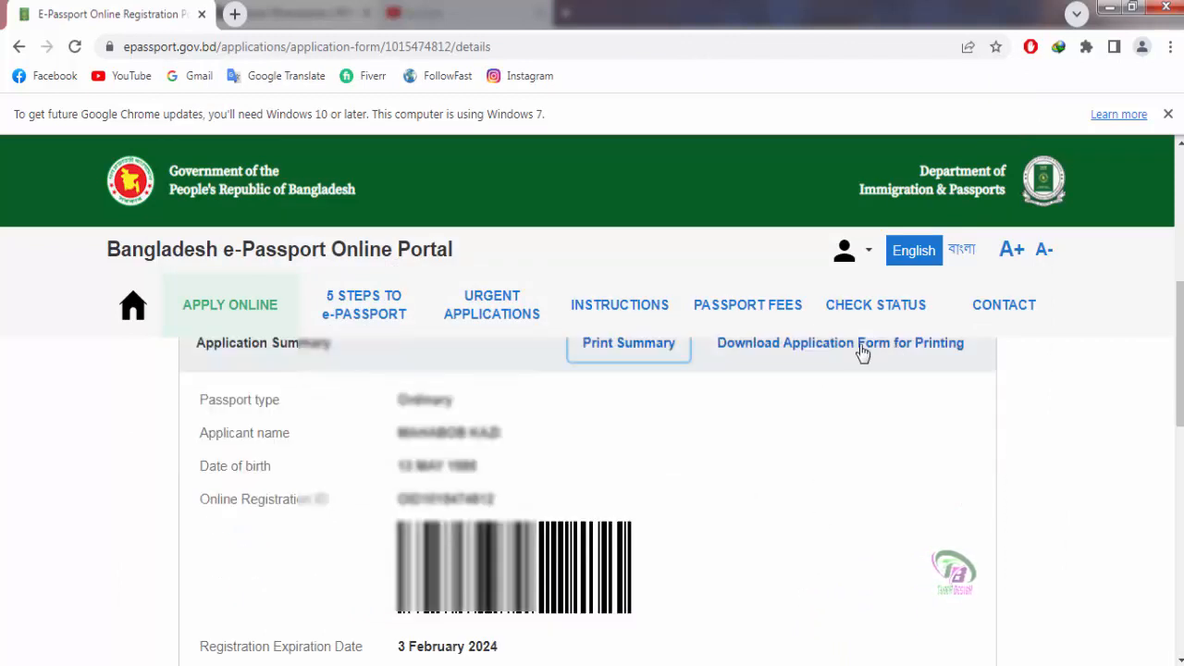
scroll(813, 385, "up", 1)
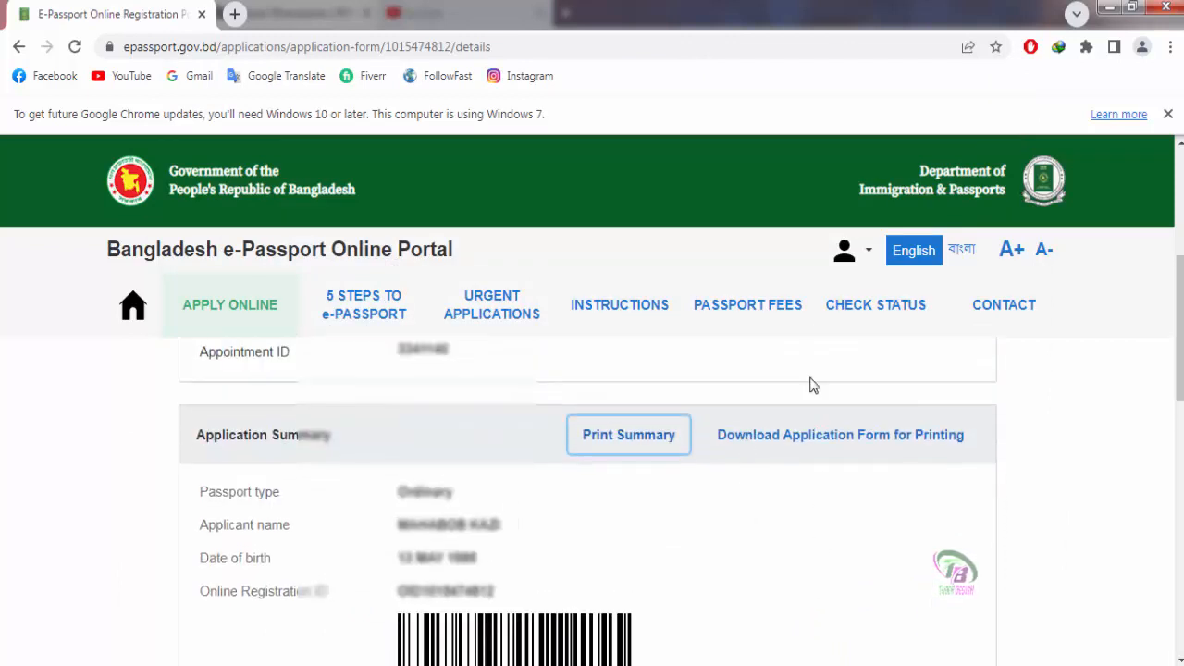
left_click(826, 440)
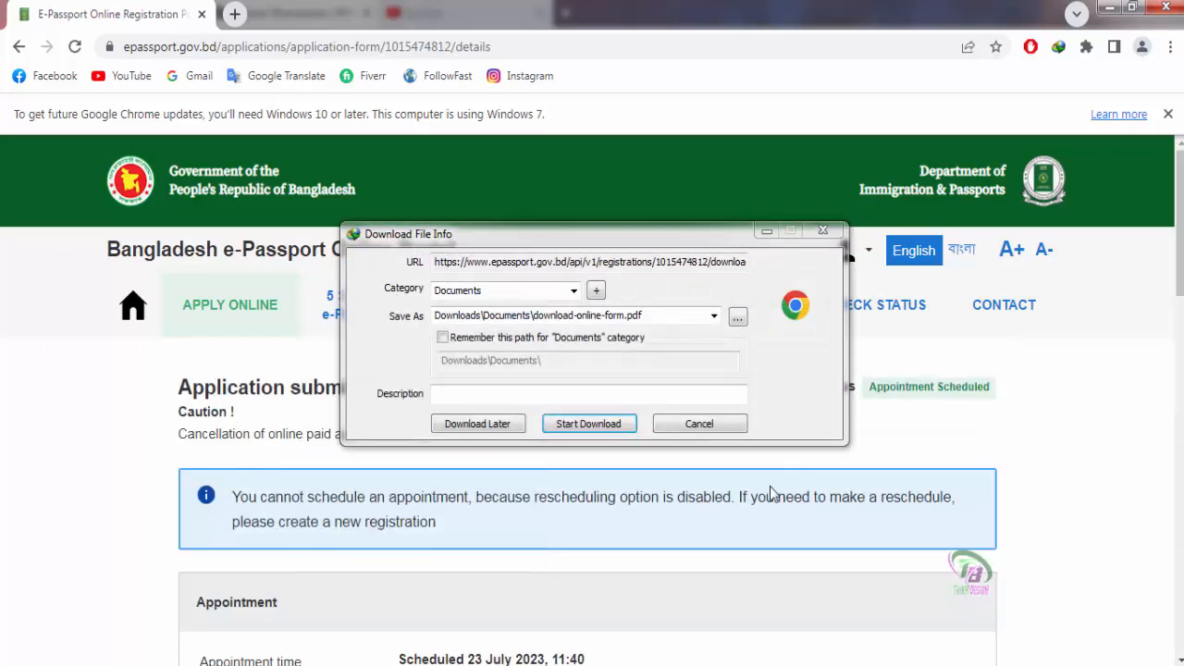
left_click(593, 423)
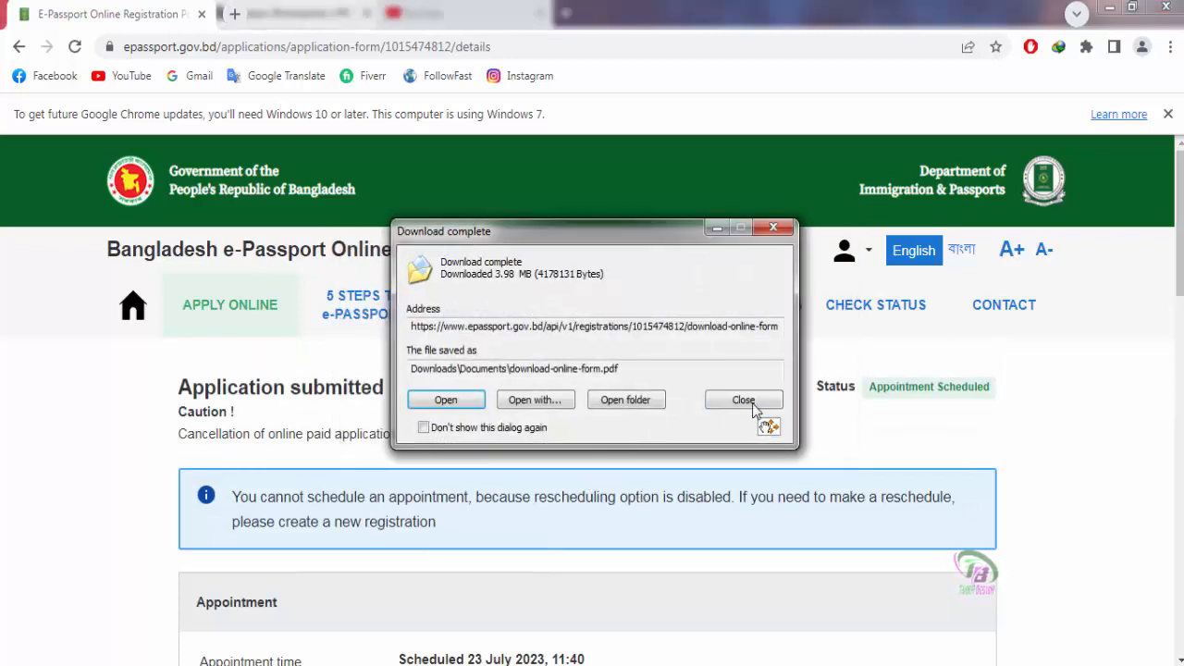
left_click(744, 399)
scroll(1092, 496, "down", 4)
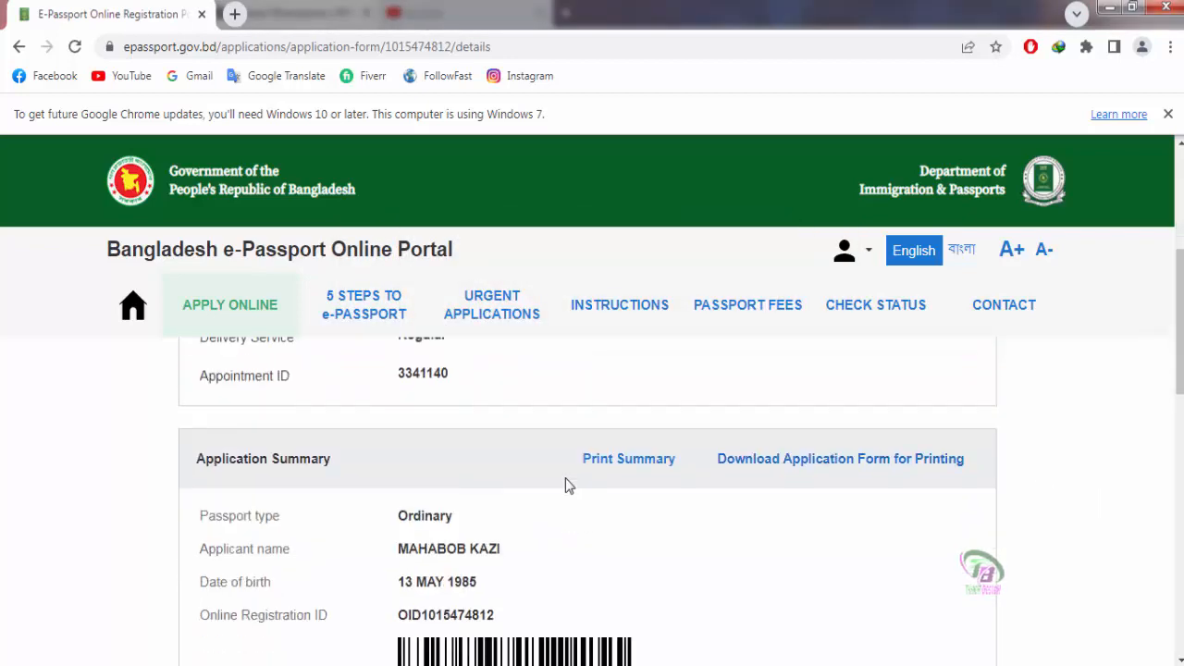
Step: Go to CHECK STATUS and select the Online Registration ID and Application ID fields
scroll(569, 486, "up", 4)
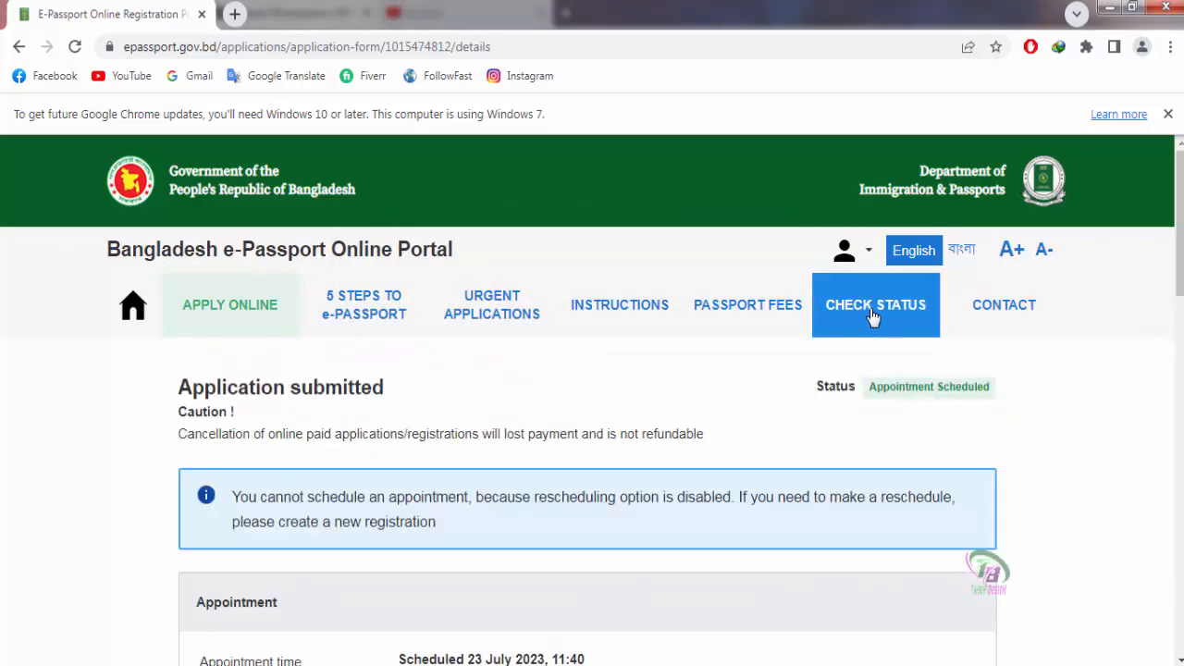
left_click(872, 317)
scroll(145, 488, "down", 2)
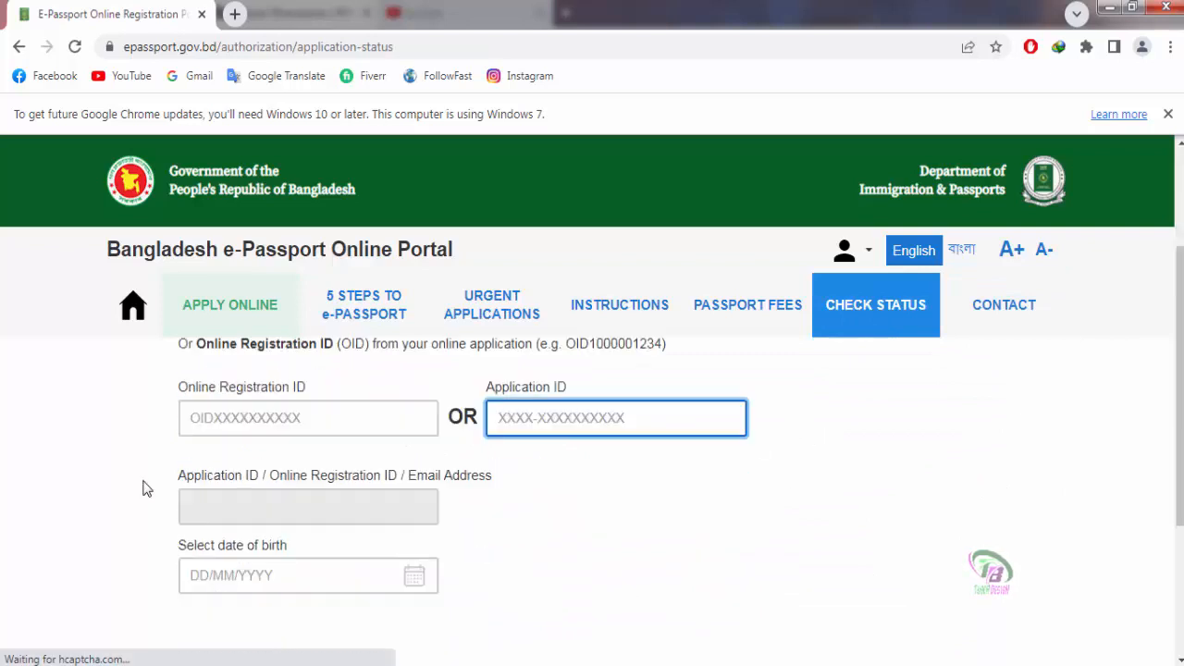
left_click(248, 413)
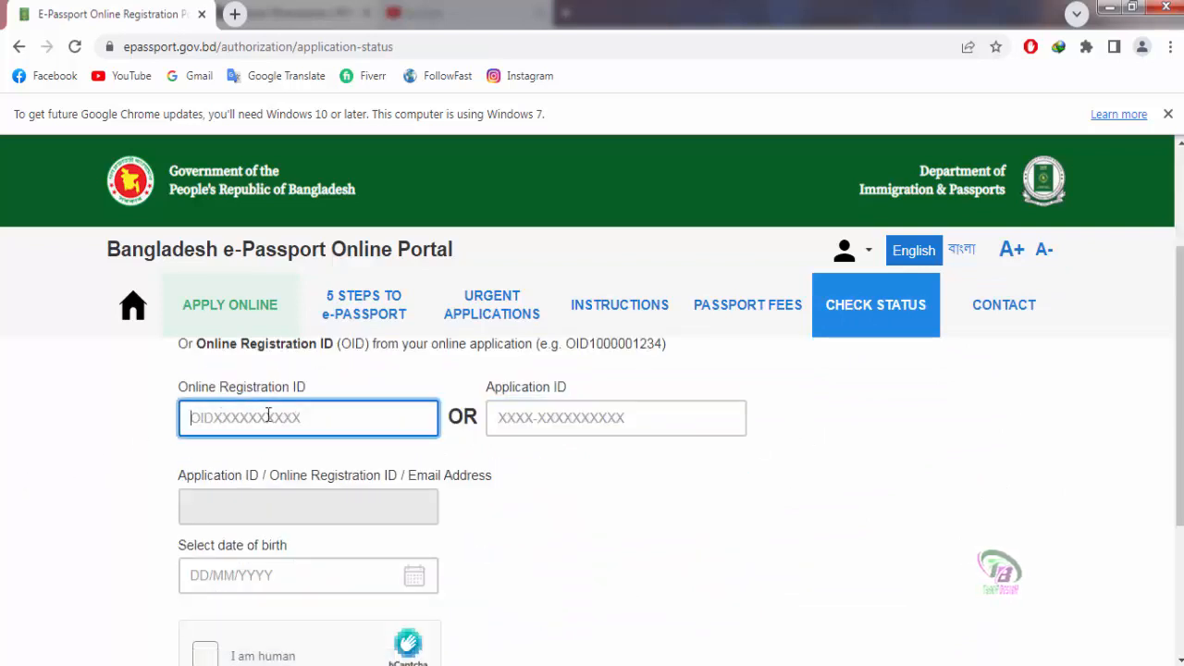
left_click(550, 418)
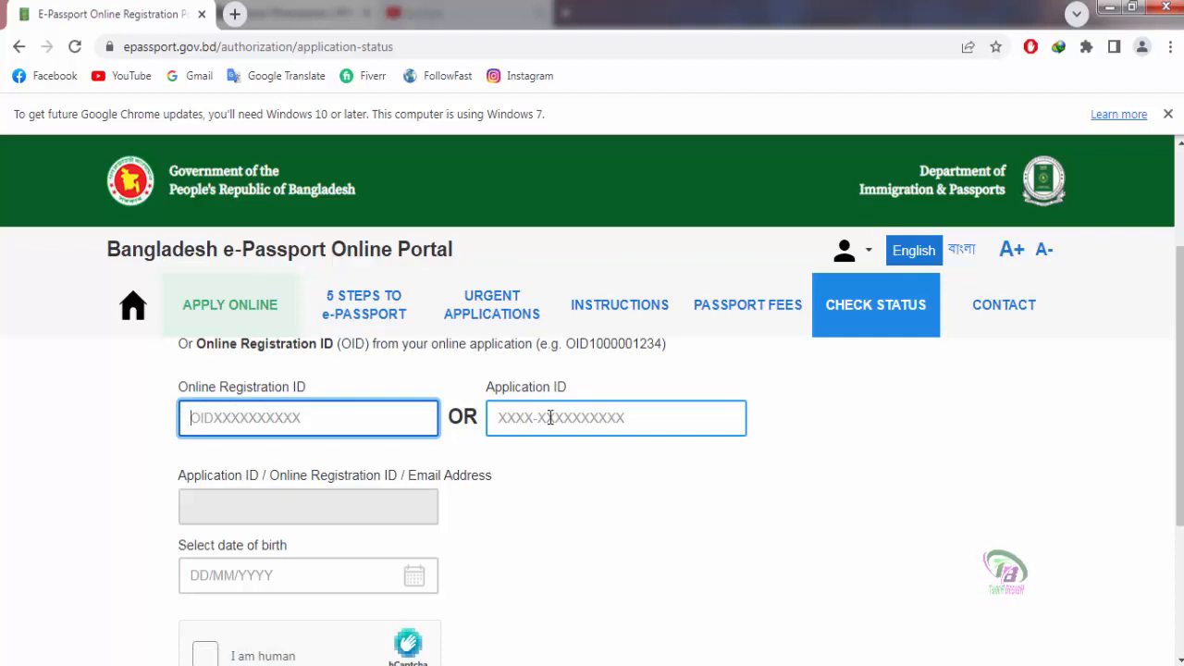
left_click(551, 418)
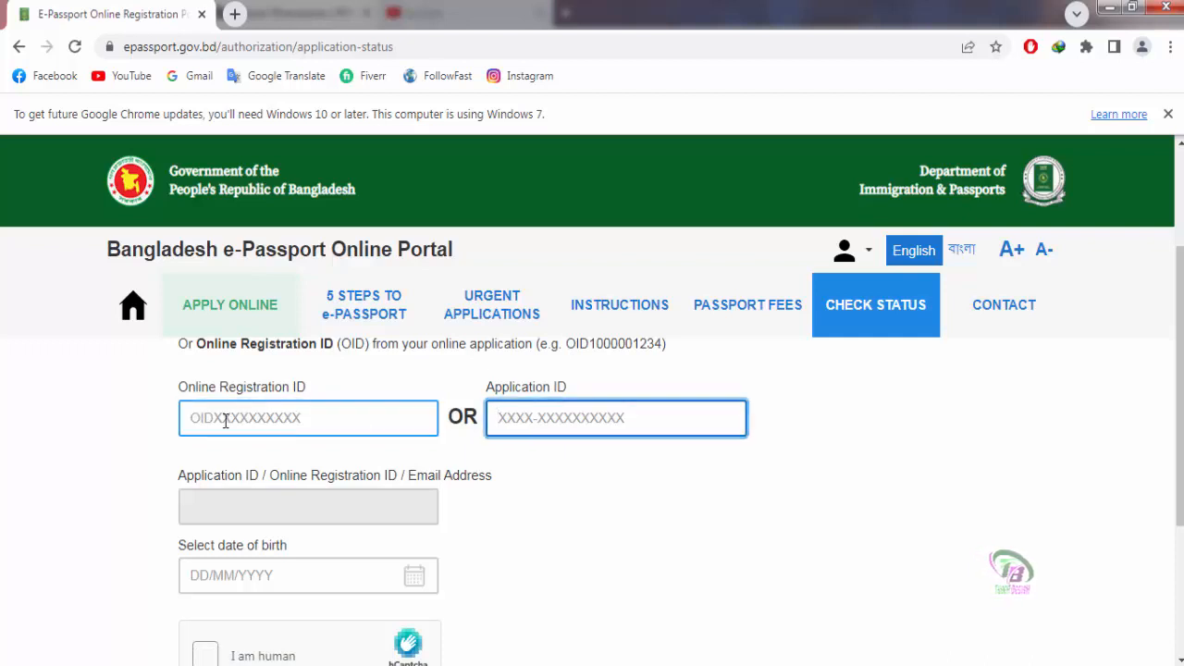
scroll(225, 421, "down", 1)
scroll(267, 429, "up", 1)
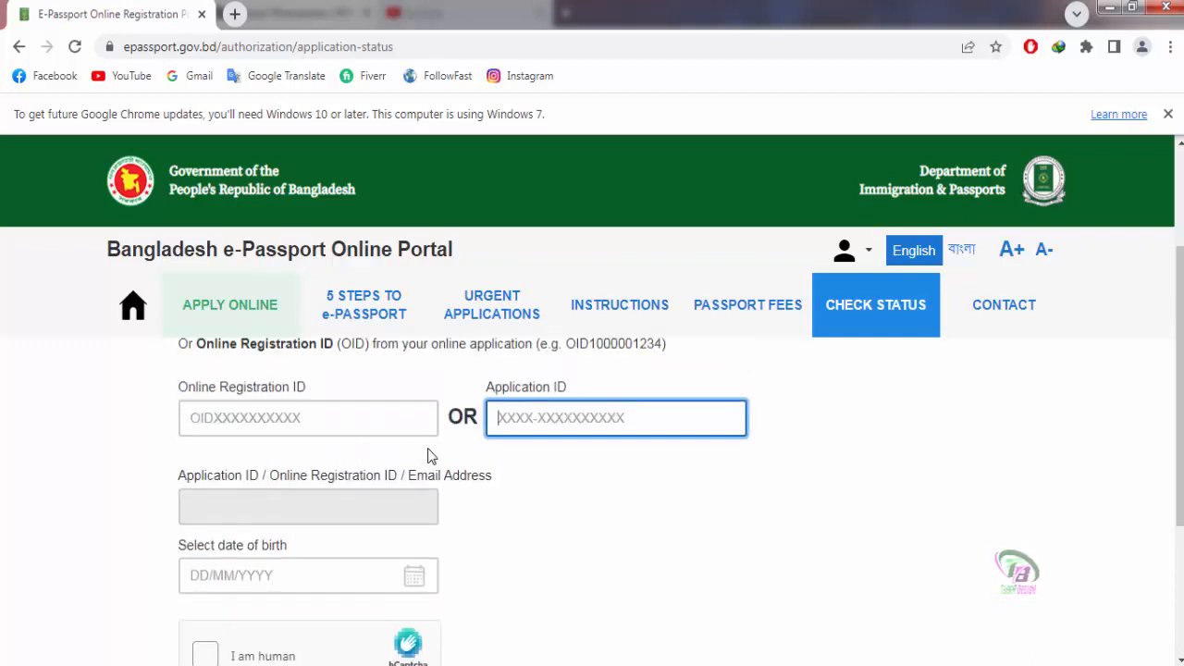
Step: Return to the APPLY ONLINE applications list
left_click(212, 306)
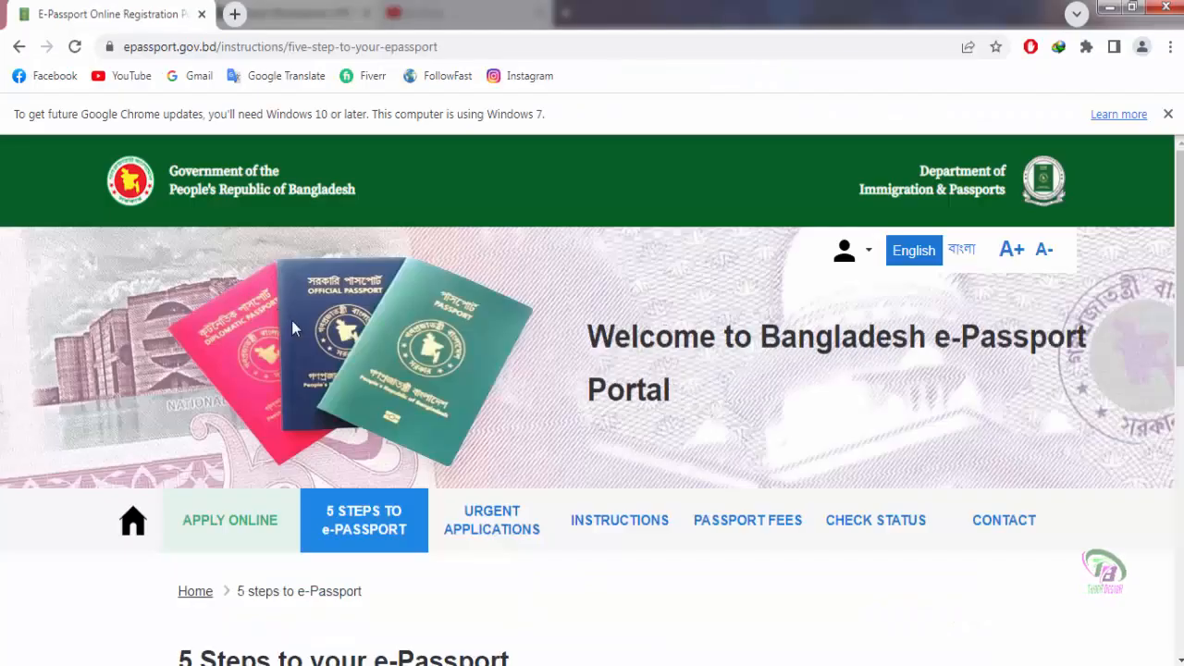
Step: Browse the portal's information pages and open the form-filling Instructions page
scroll(306, 407, "down", 6)
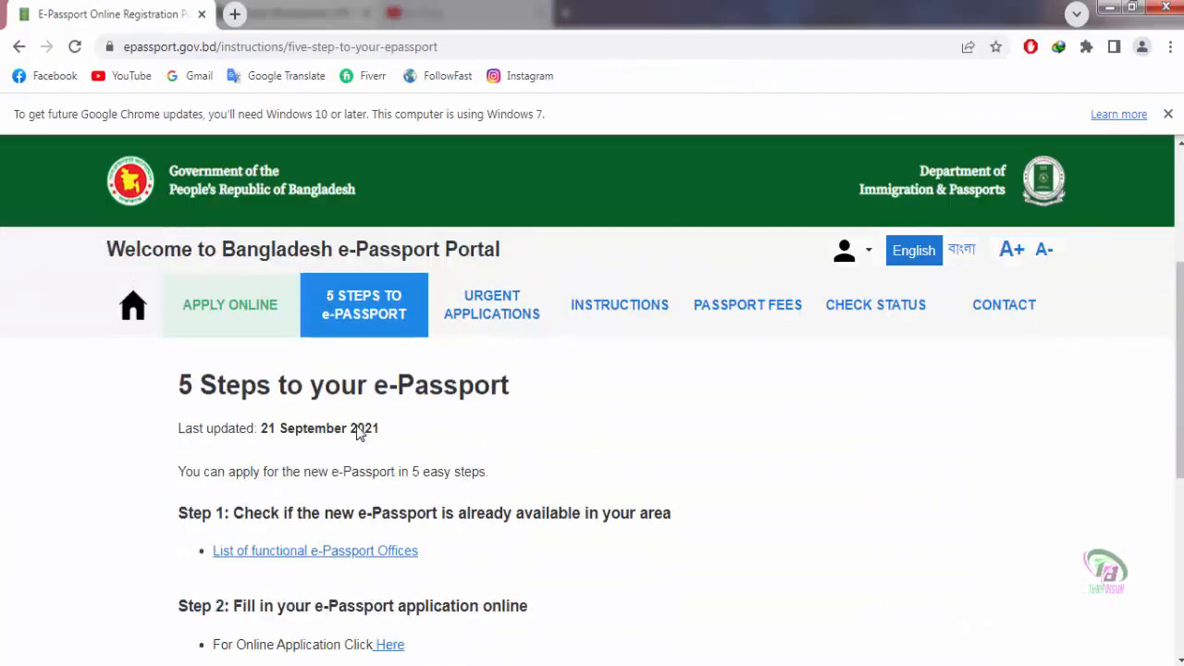
scroll(481, 517, "down", 1)
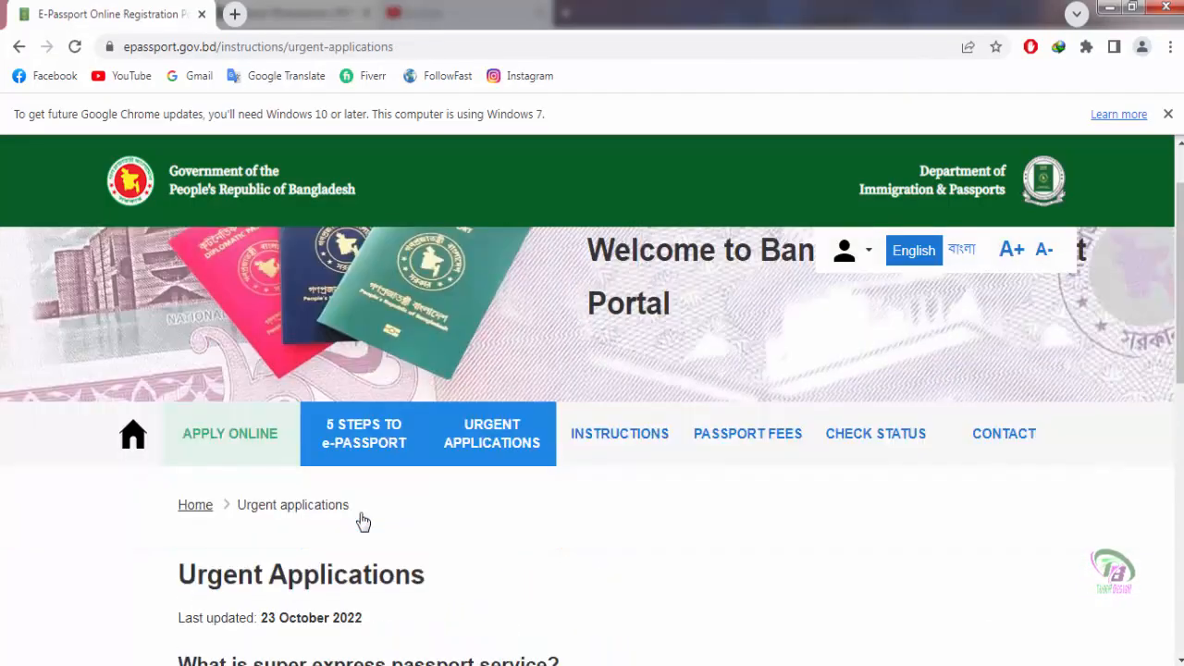
scroll(362, 521, "down", 2)
scroll(180, 491, "down", 1)
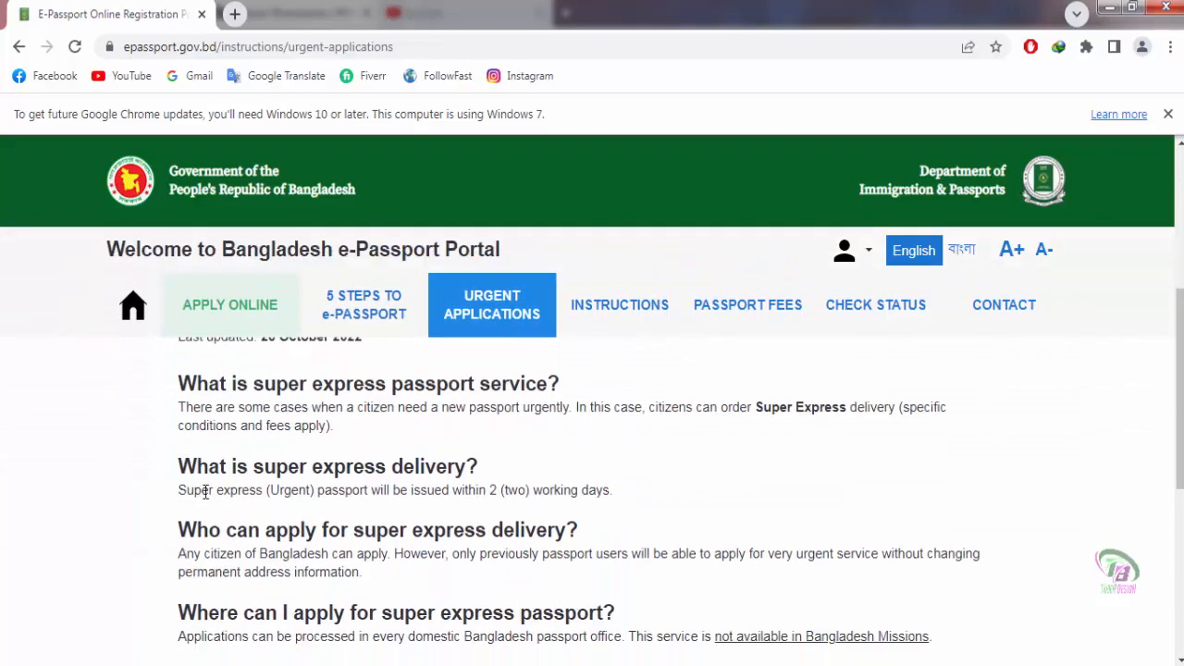
scroll(317, 606, "down", 3)
scroll(311, 614, "up", 2)
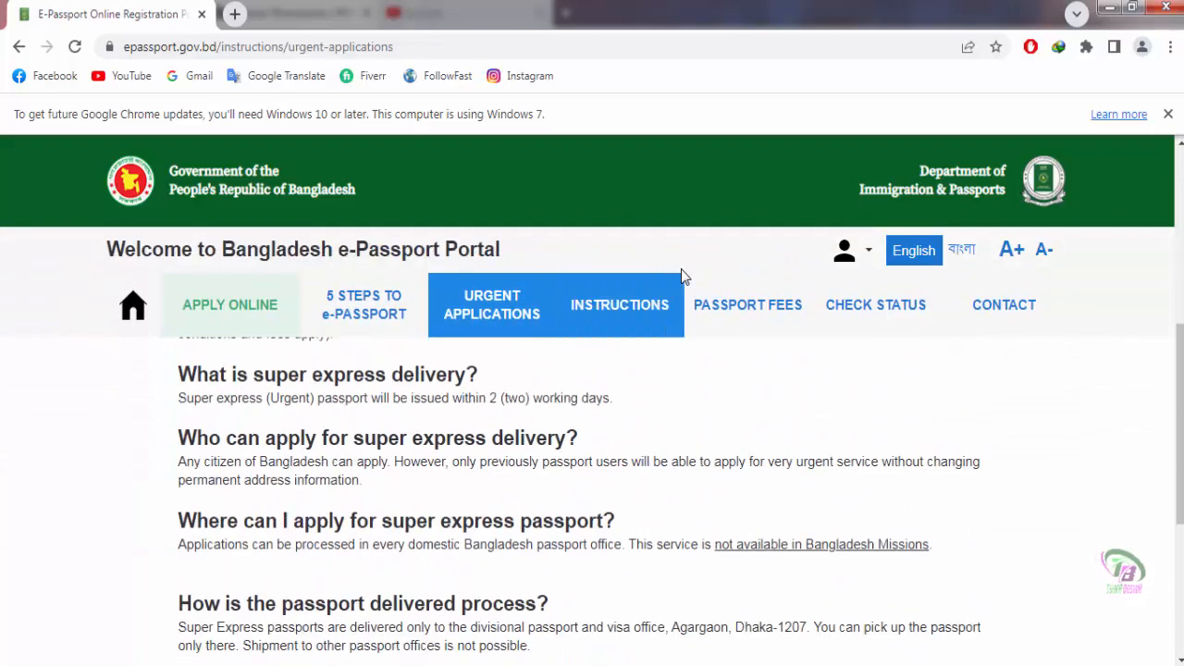
left_click(643, 326)
Step: Open PASSPORT FEES to view ekpay online and A-Challan offline payment options
scroll(444, 499, "down", 5)
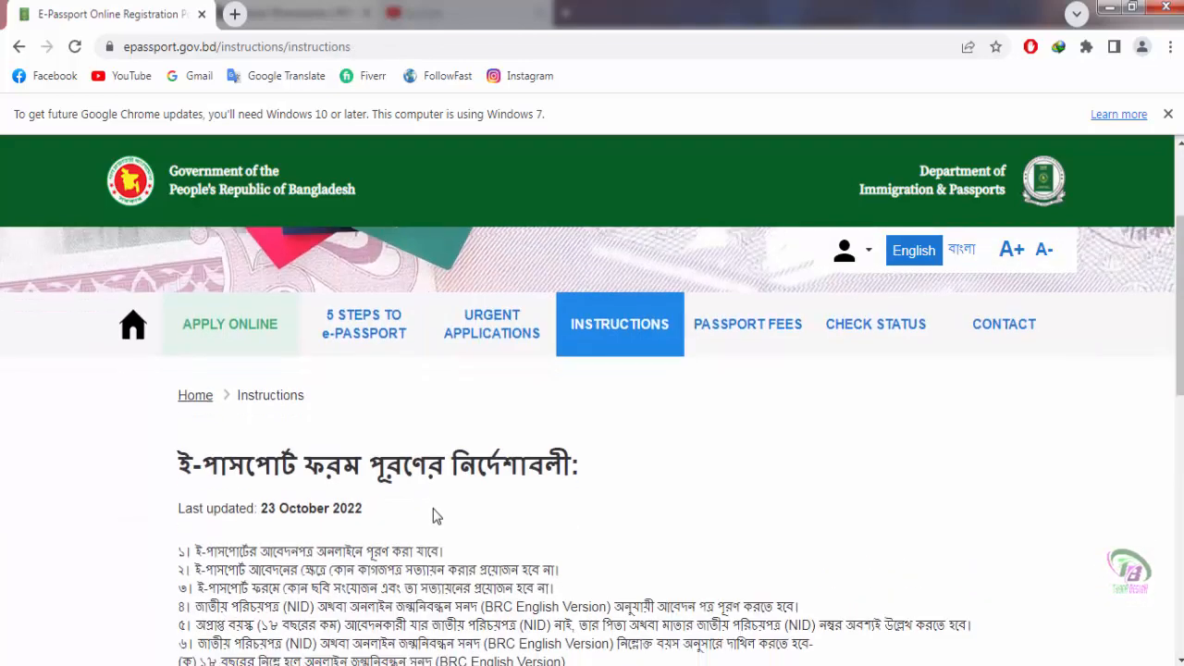
scroll(412, 518, "down", 2)
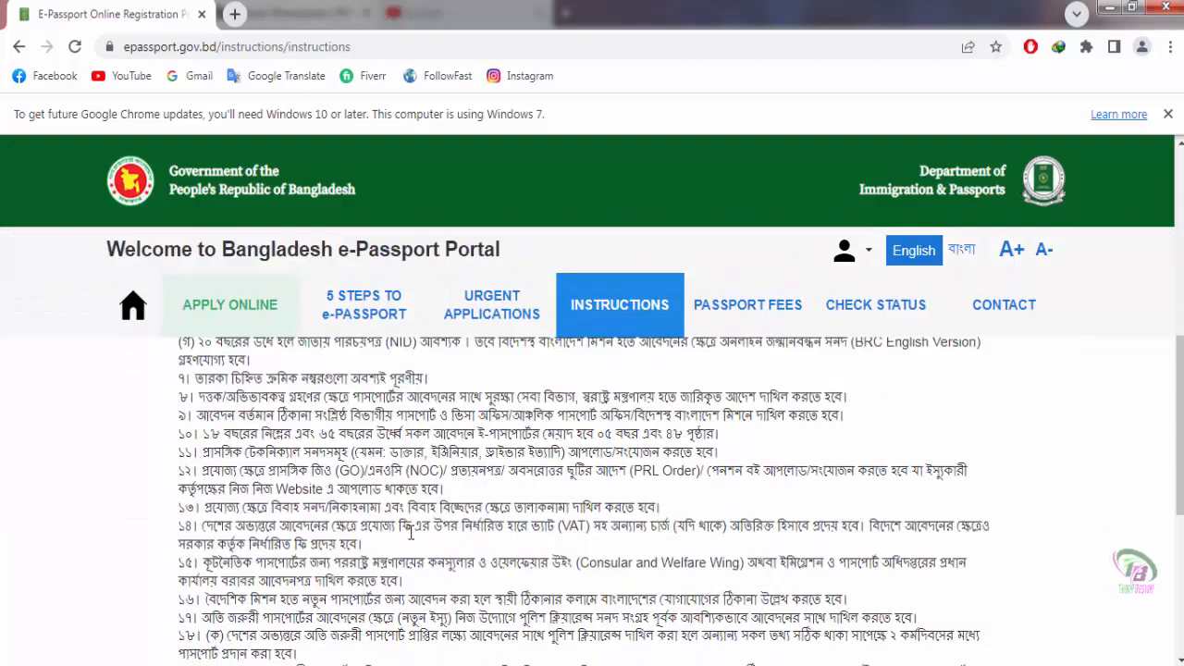
scroll(409, 533, "down", 2)
scroll(647, 416, "up", 3)
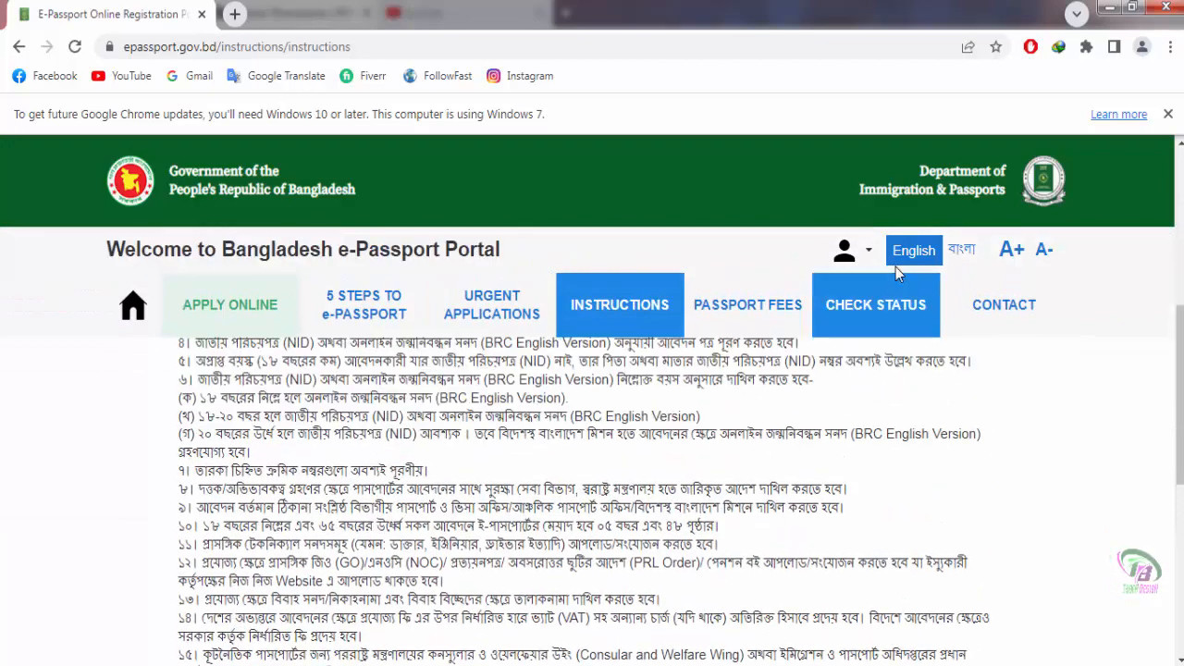
left_click(771, 322)
scroll(888, 490, "down", 4)
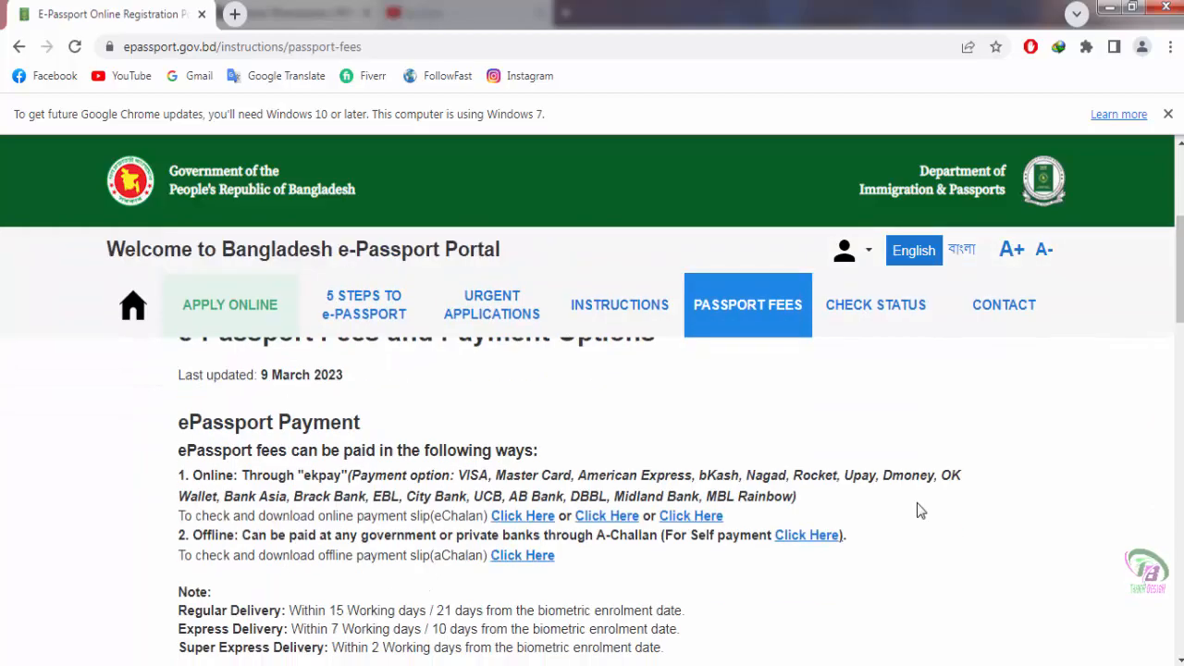